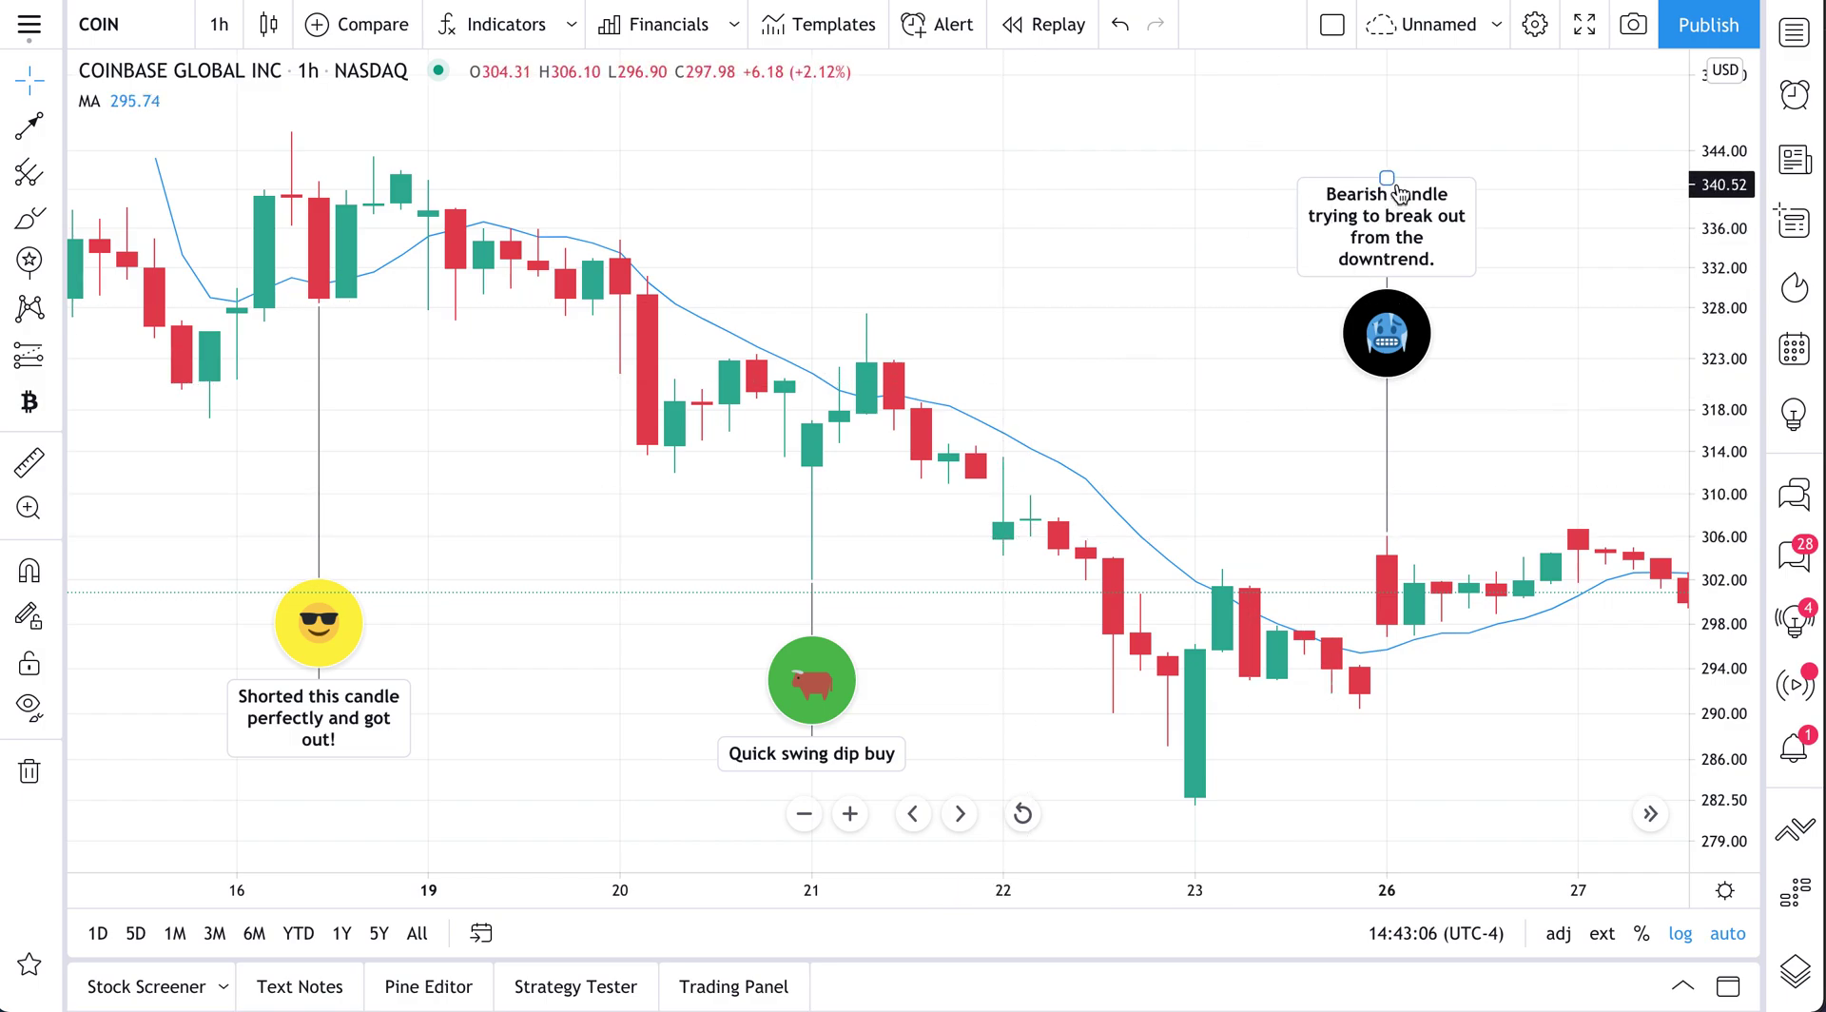
Raise the Bearish candle signpost slightly and select the 'Shorted this candle' signpost
{"action": "mouse_move", "coordinate": [1389, 176]}
{"action": "left_mouse_down"}
{"action": "mouse_move", "coordinate": [1390, 86]}
{"action": "mouse_move", "coordinate": [1390, 204]}
{"action": "mouse_move", "coordinate": [1389, 115]}
{"action": "left_mouse_up"}
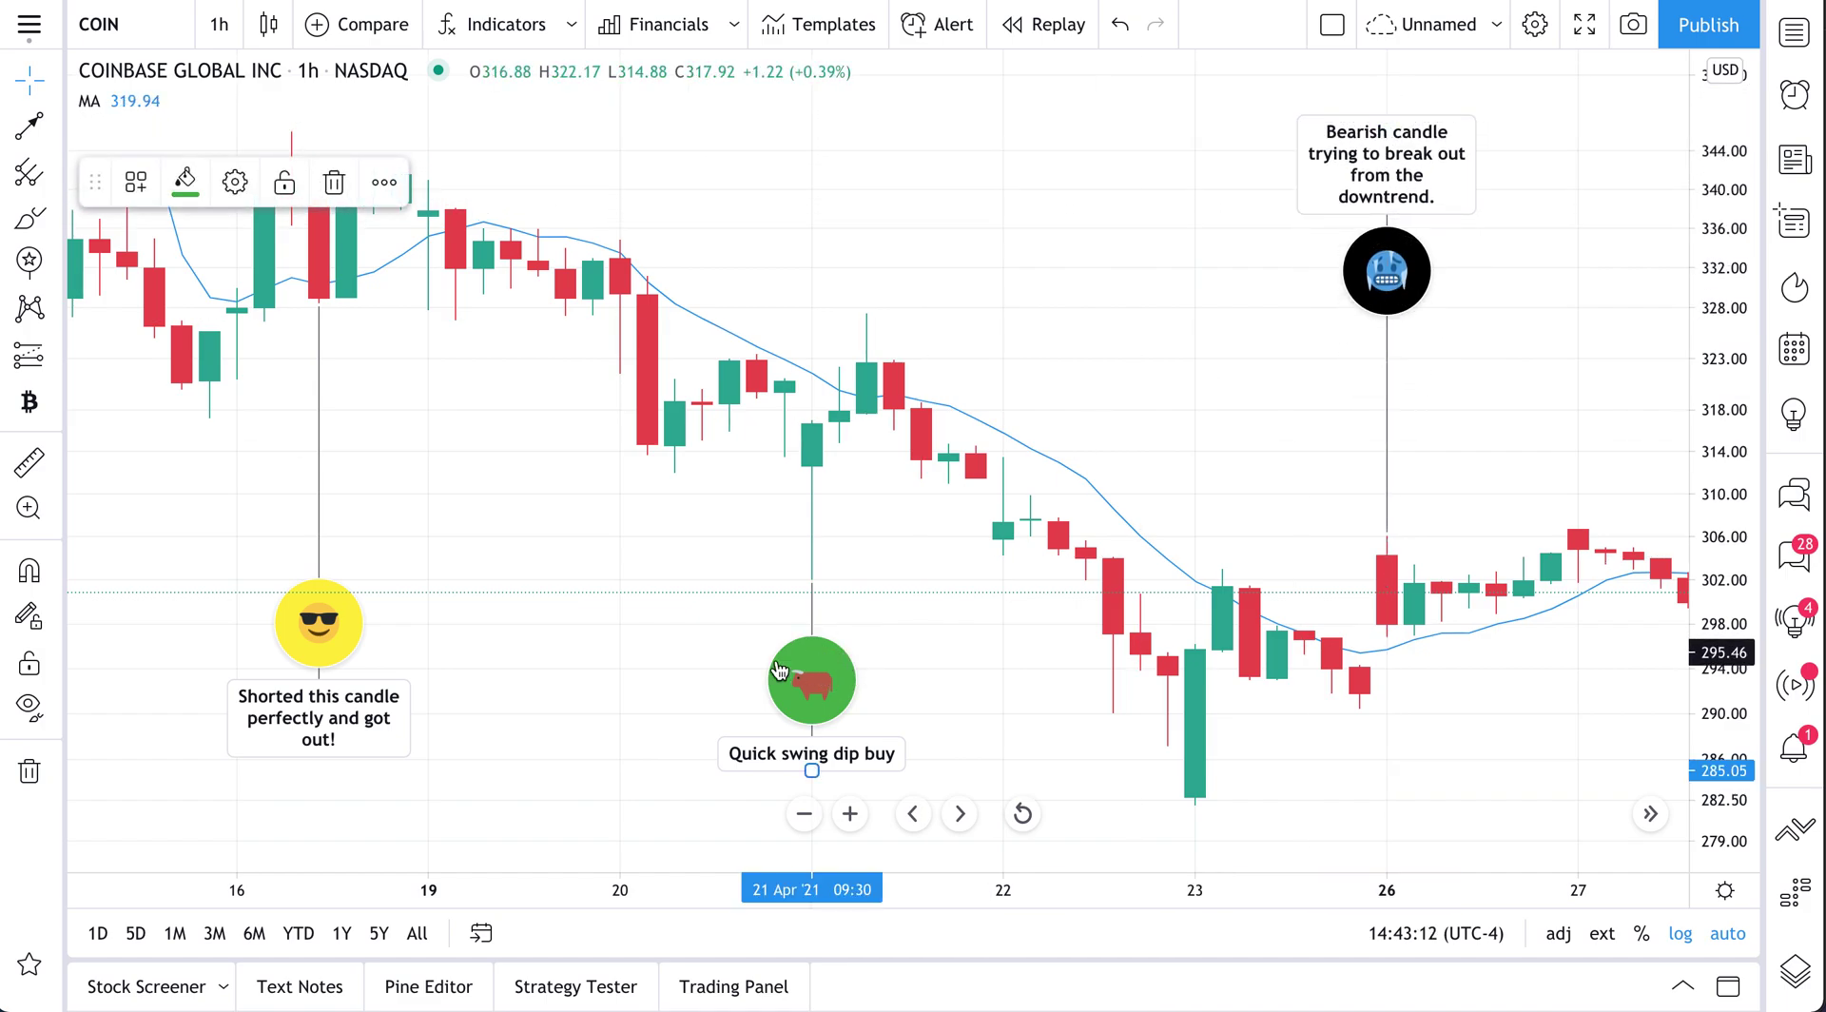
{"action": "left_click", "coordinate": [324, 649]}
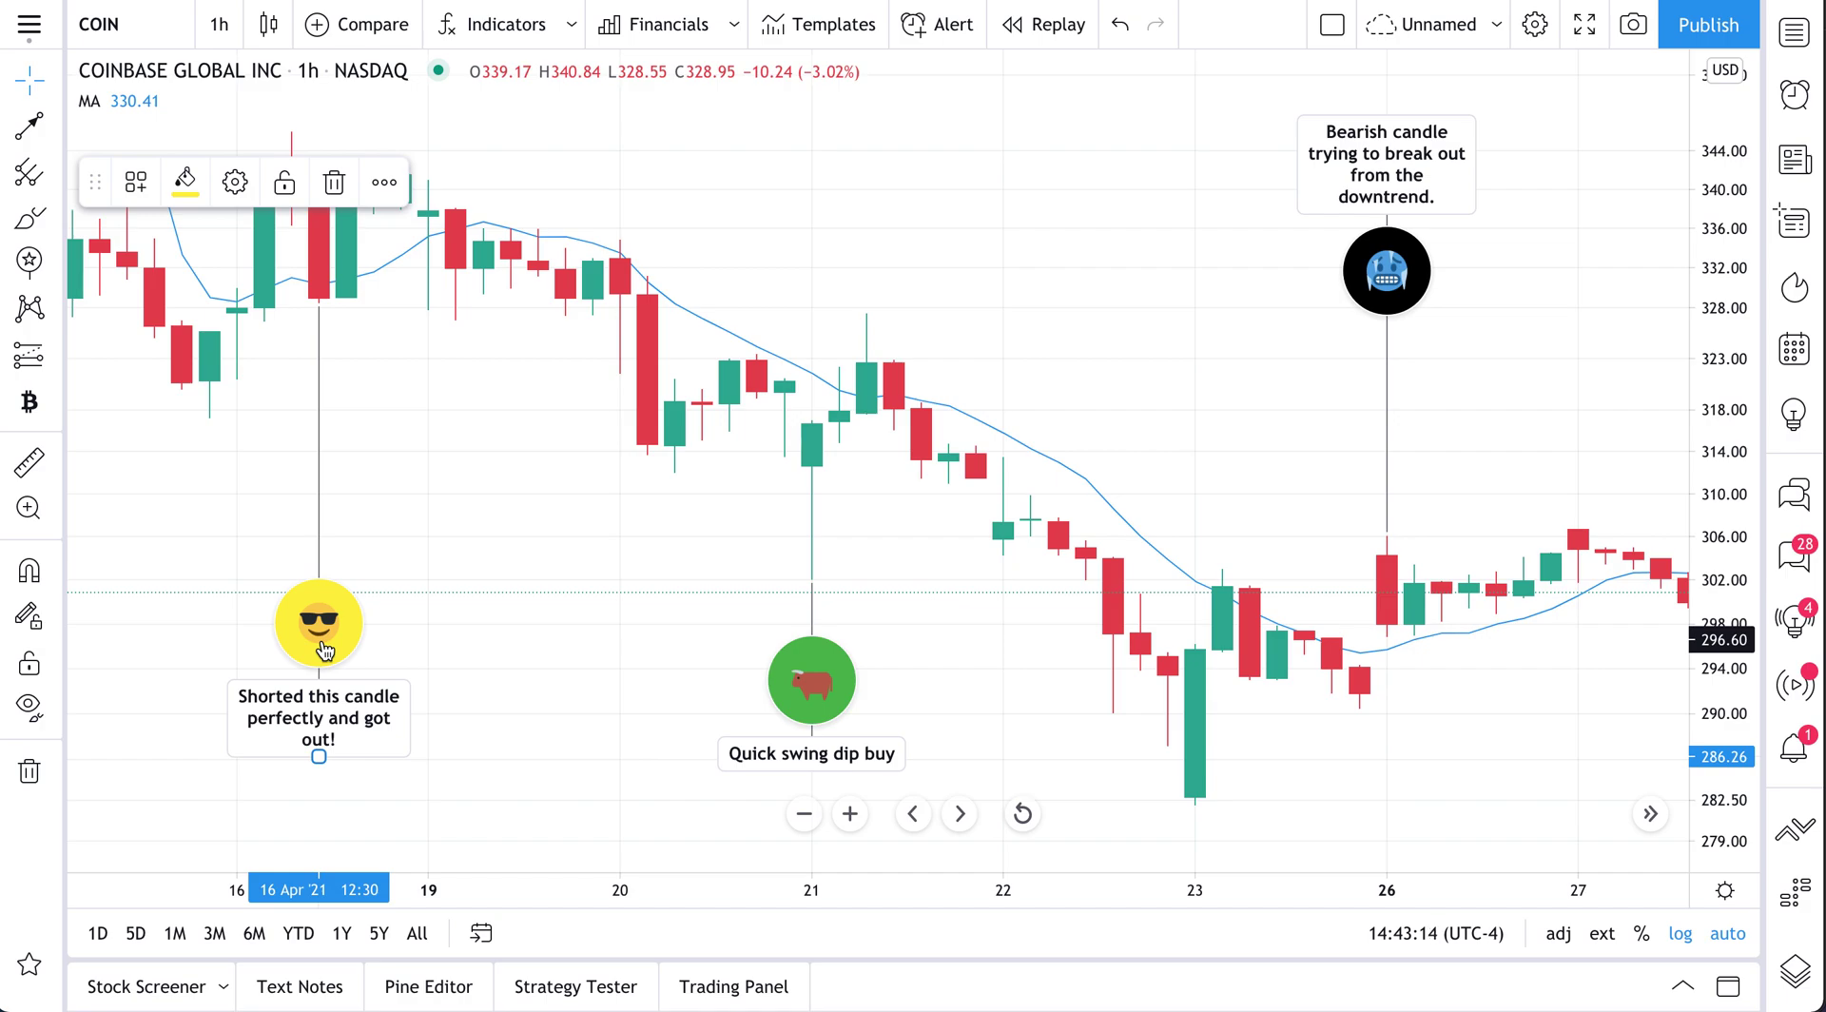
{"action": "left_click", "coordinate": [52, 267]}
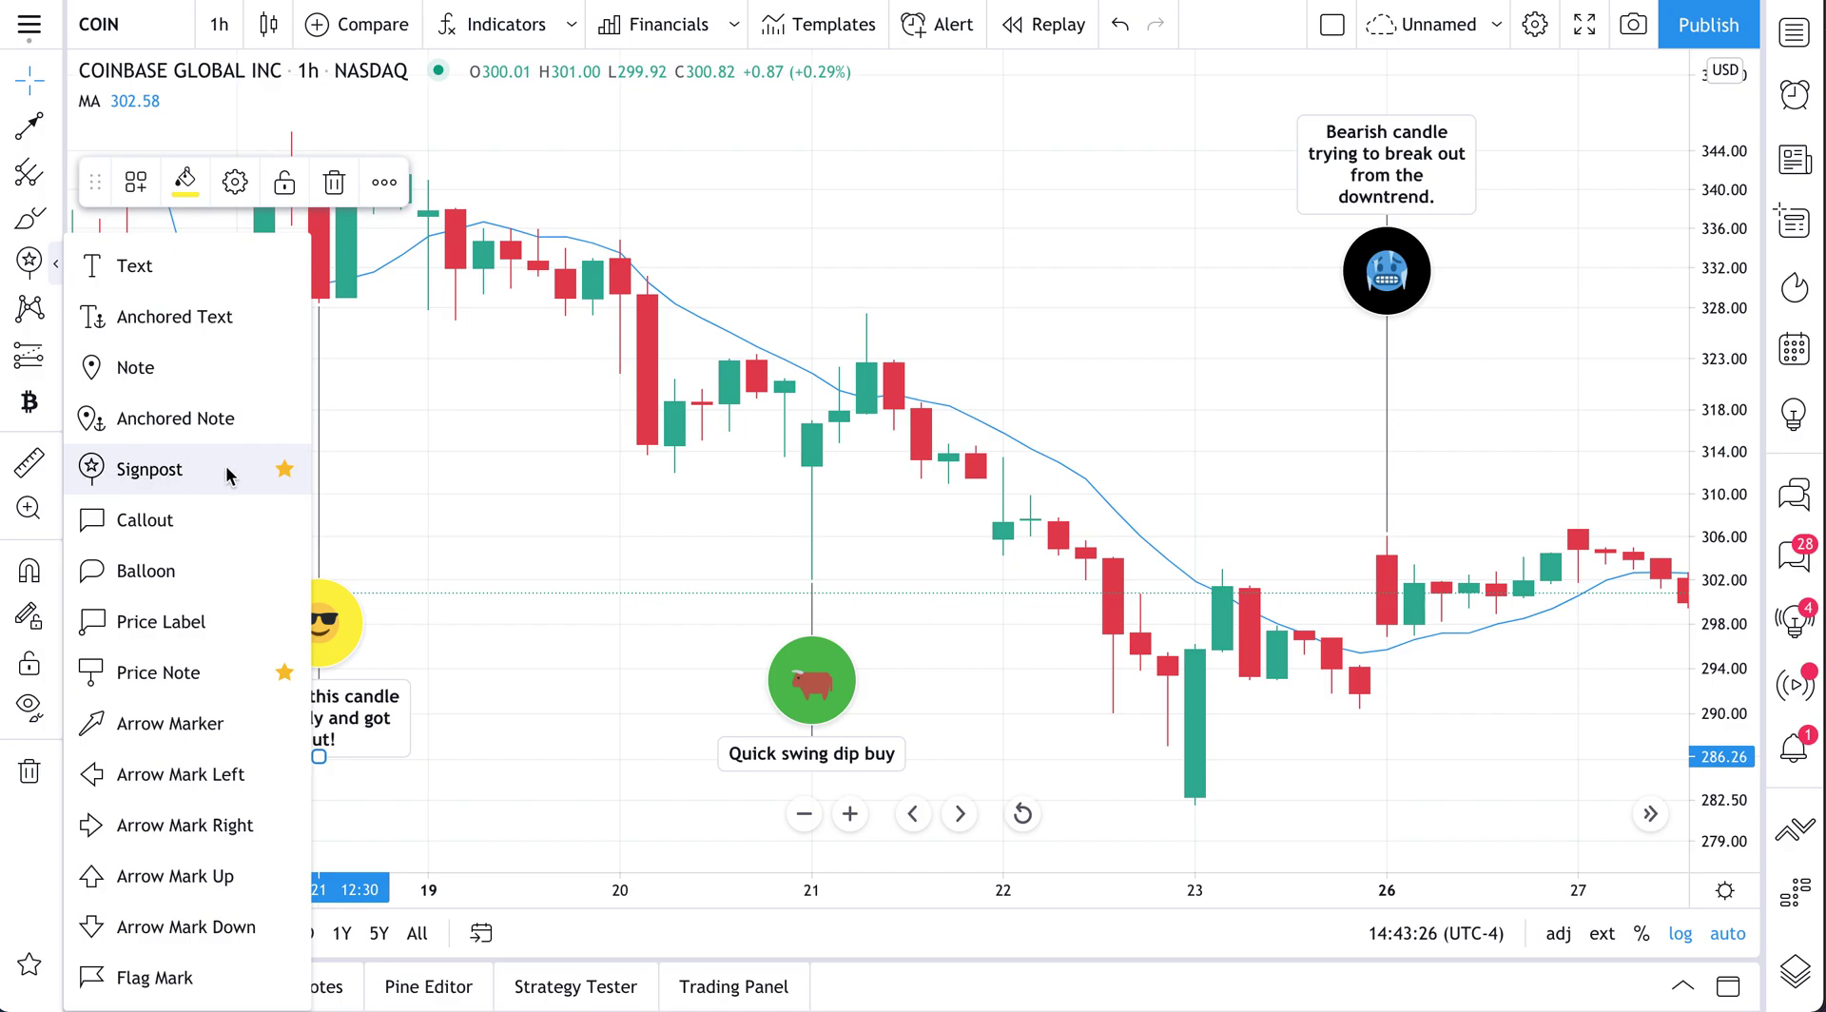
Place a sunglasses signpost on the 20 Apr 10:30 candle reading 'Sell-off candle to watch.'
{"action": "left_click", "coordinate": [104, 481]}
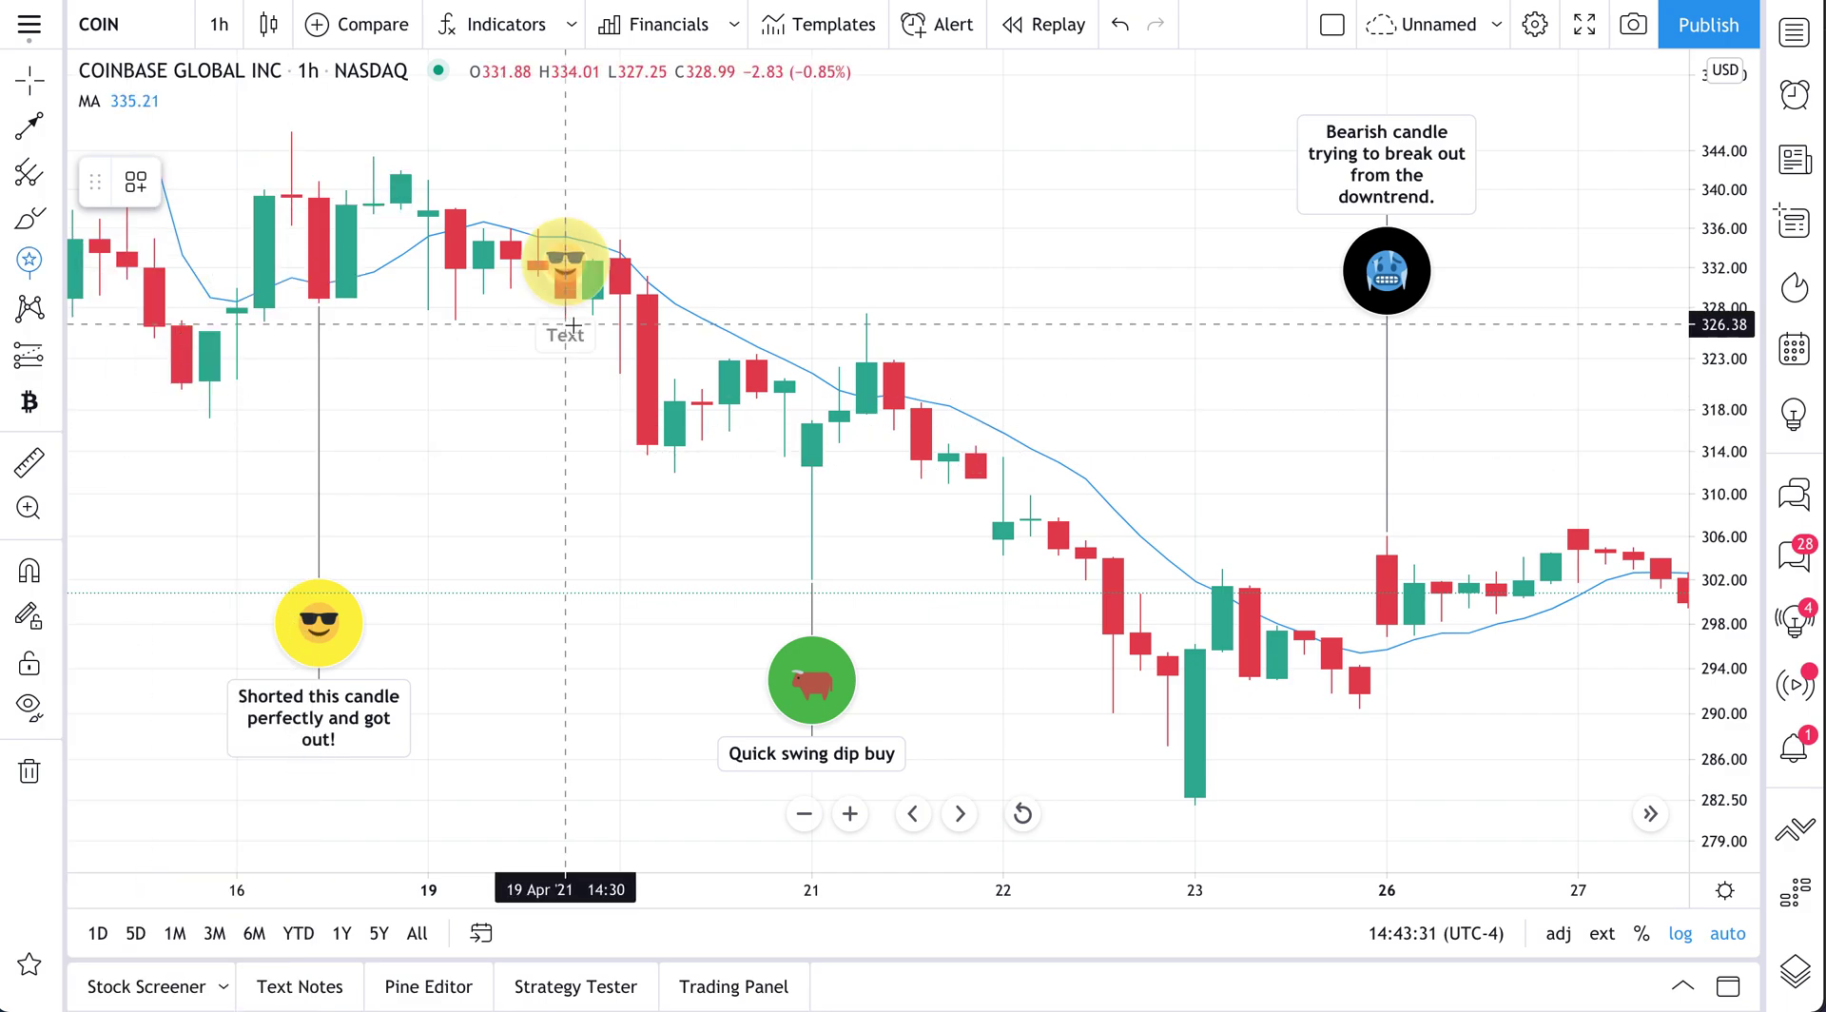
{"action": "left_click", "coordinate": [653, 350]}
{"action": "left_click_drag", "start_coordinate": [853, 297], "coordinate": [996, 154]}
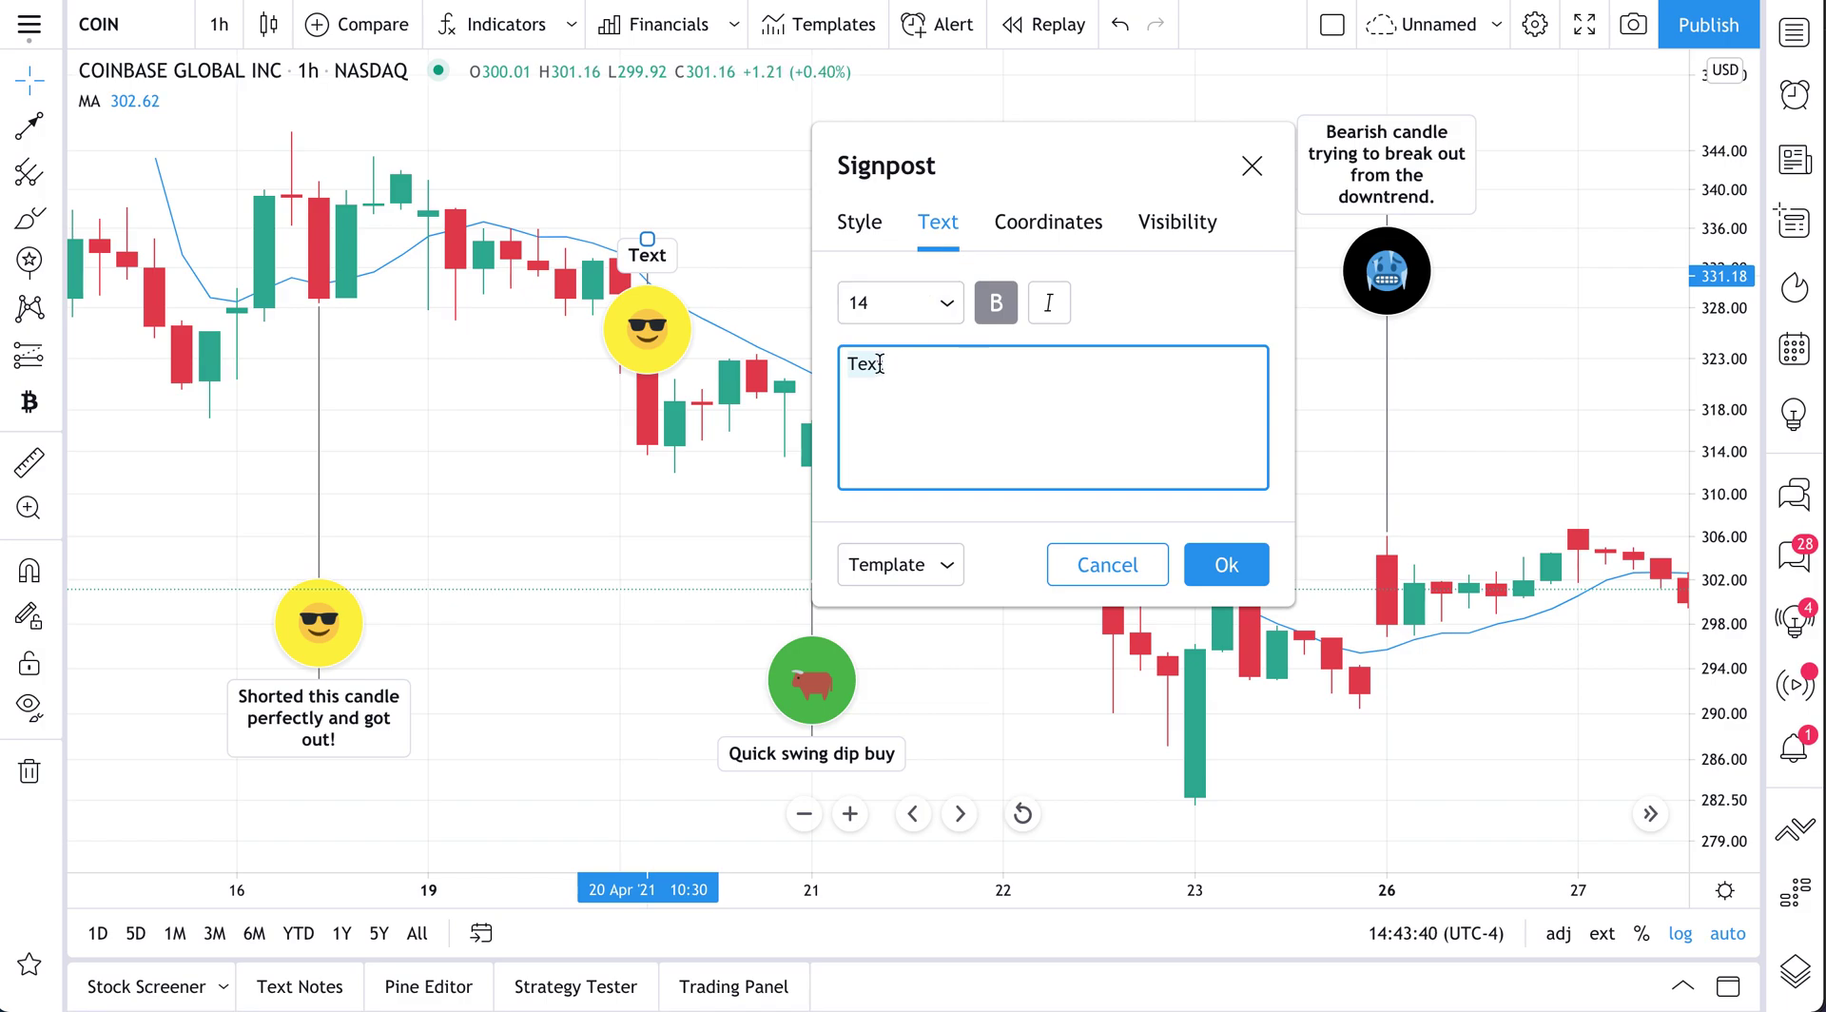
{"action": "type", "text": "Sell-off"}
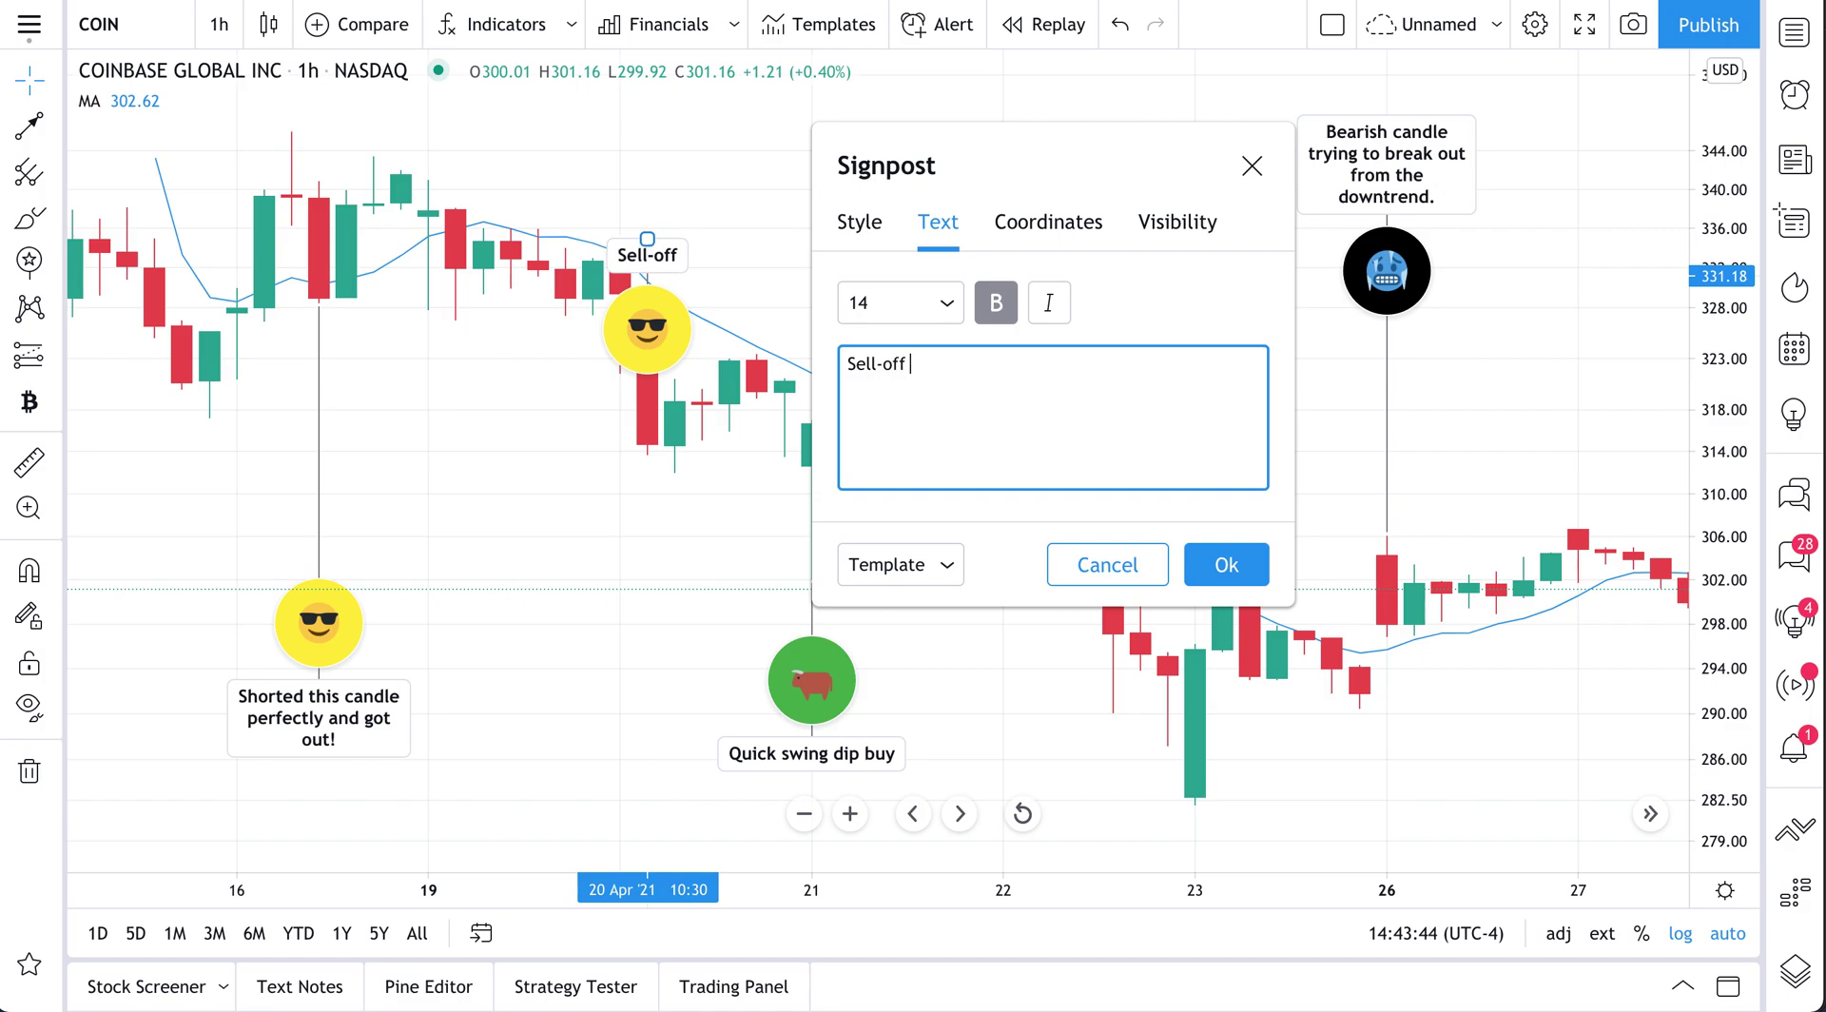
{"action": "type", "text": " candle to wat"}
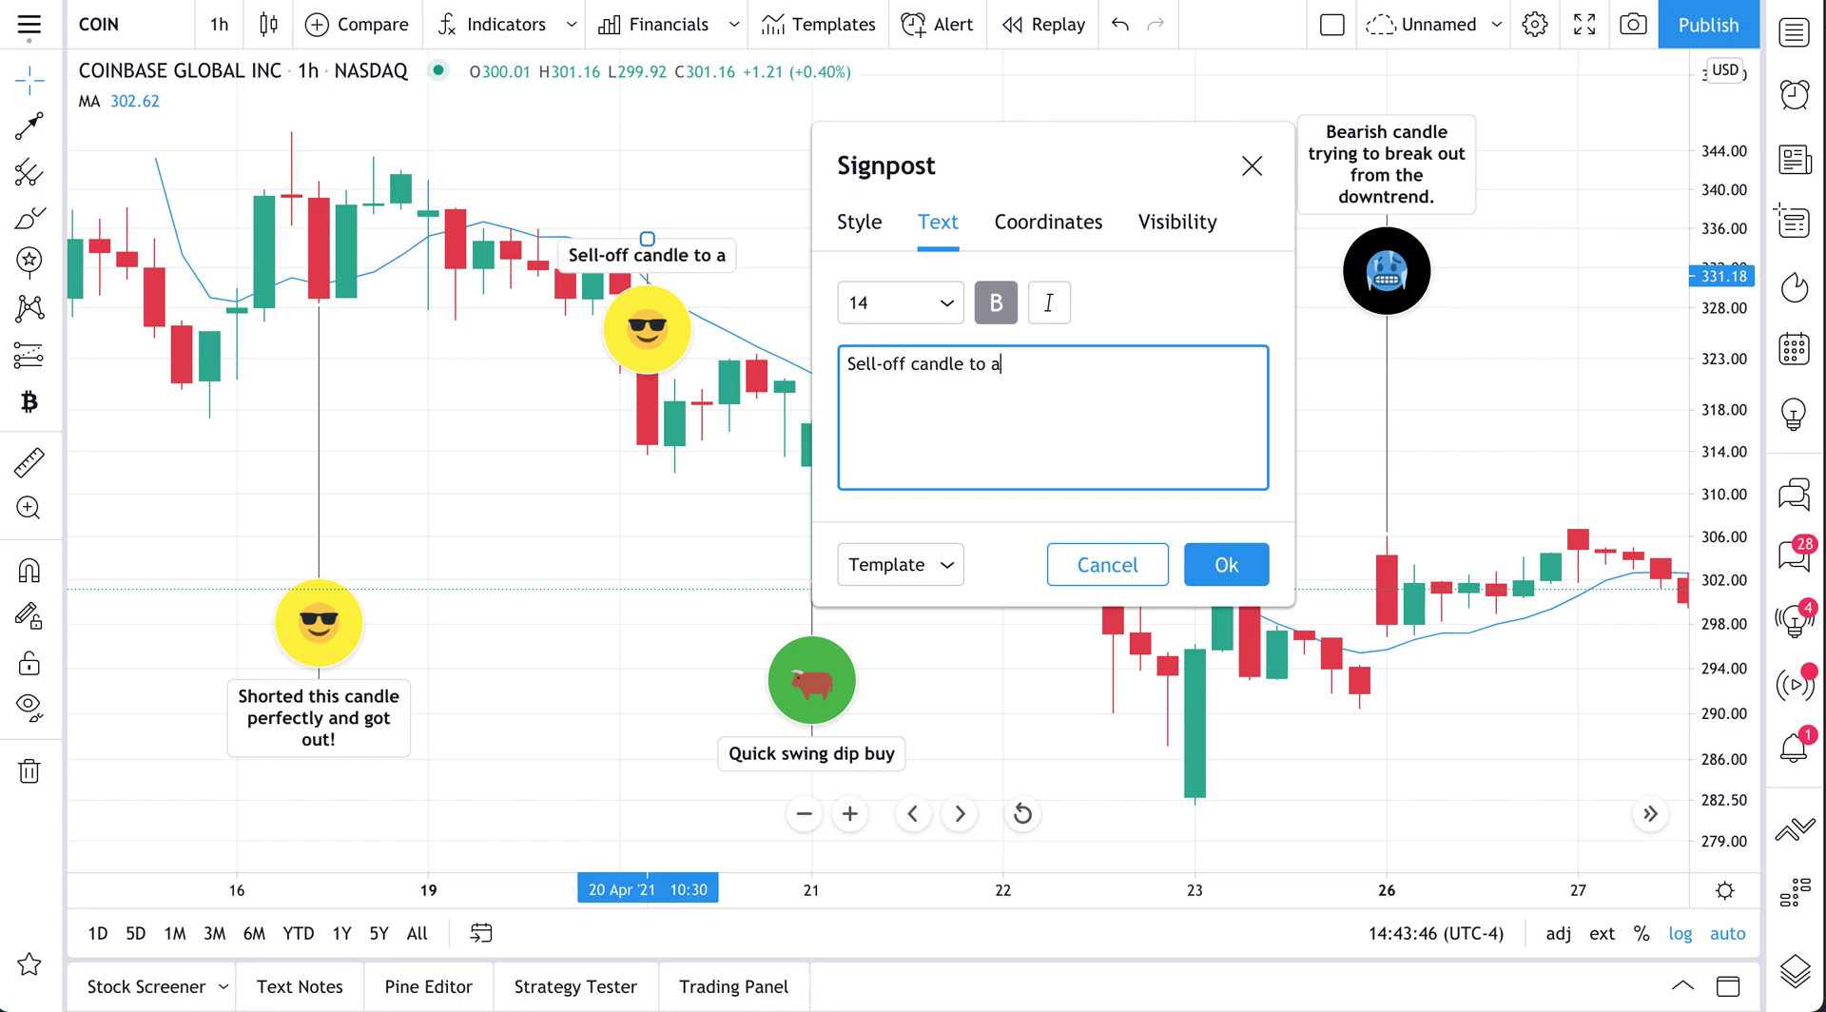
{"action": "type", "text": "ch."}
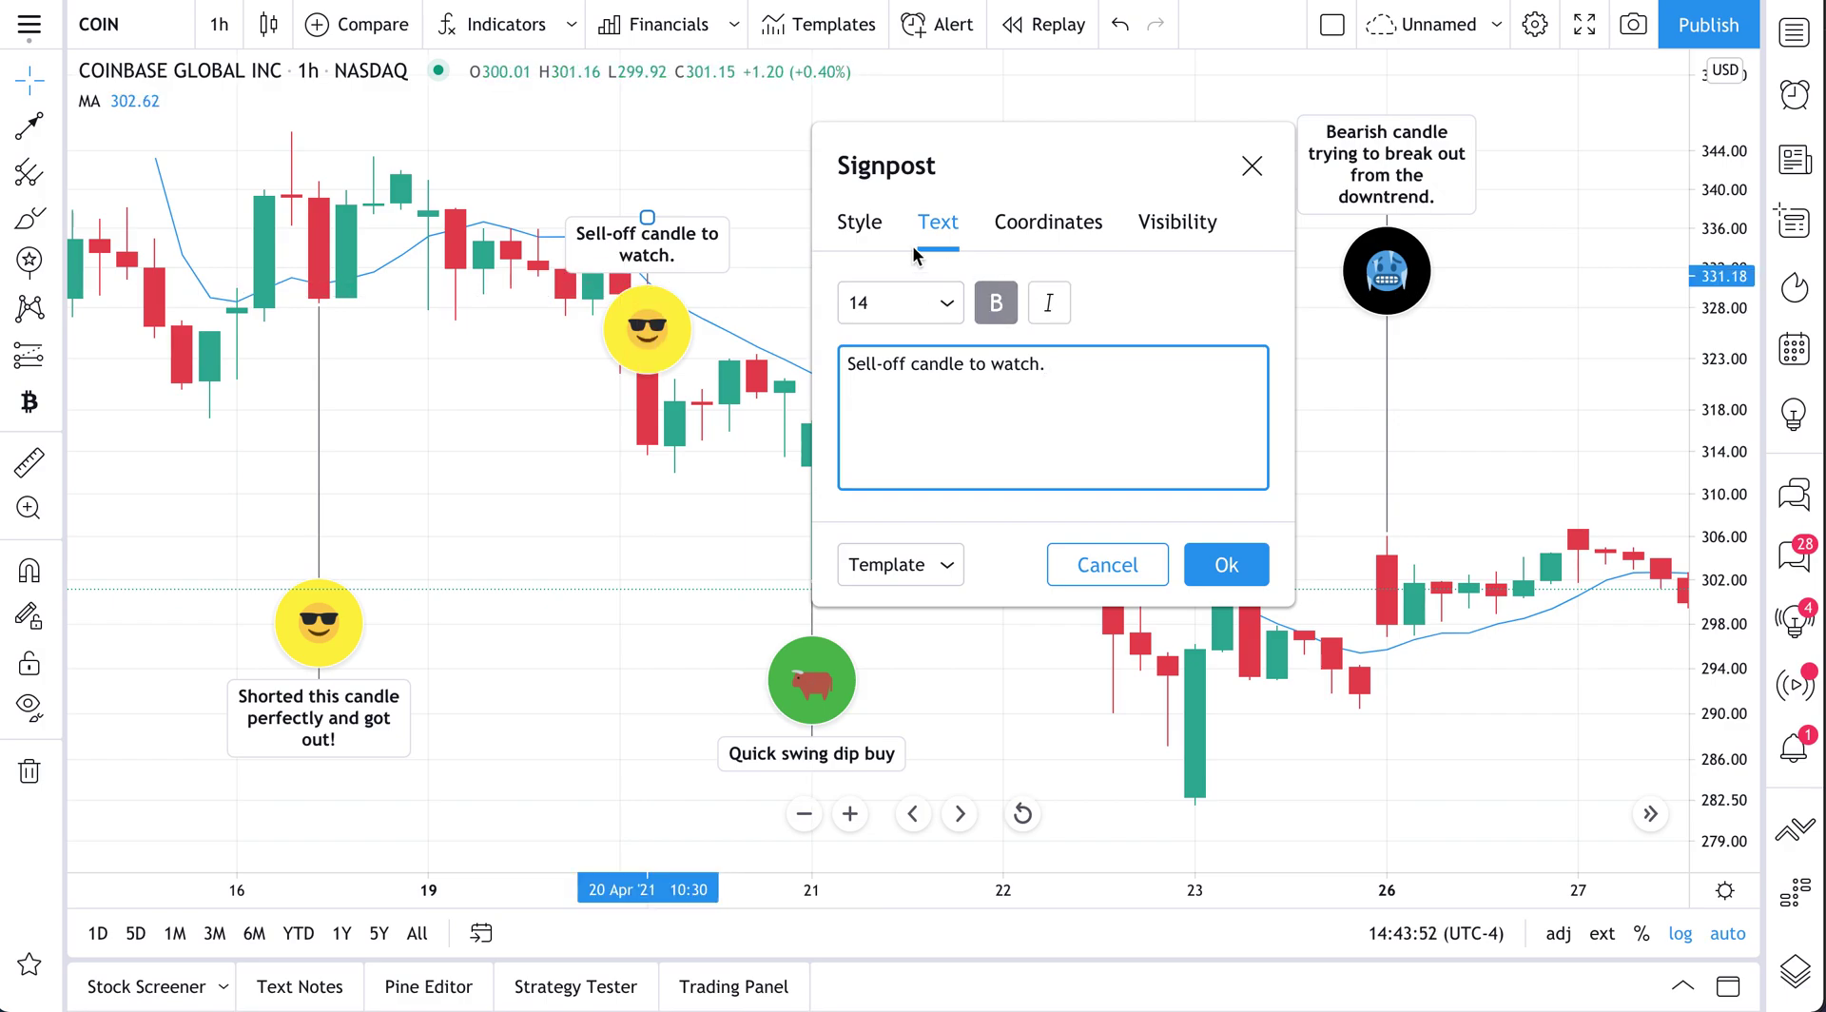
Show the signpost's Style options and toggle its emoji pin off and back on
{"action": "left_click", "coordinate": [872, 238]}
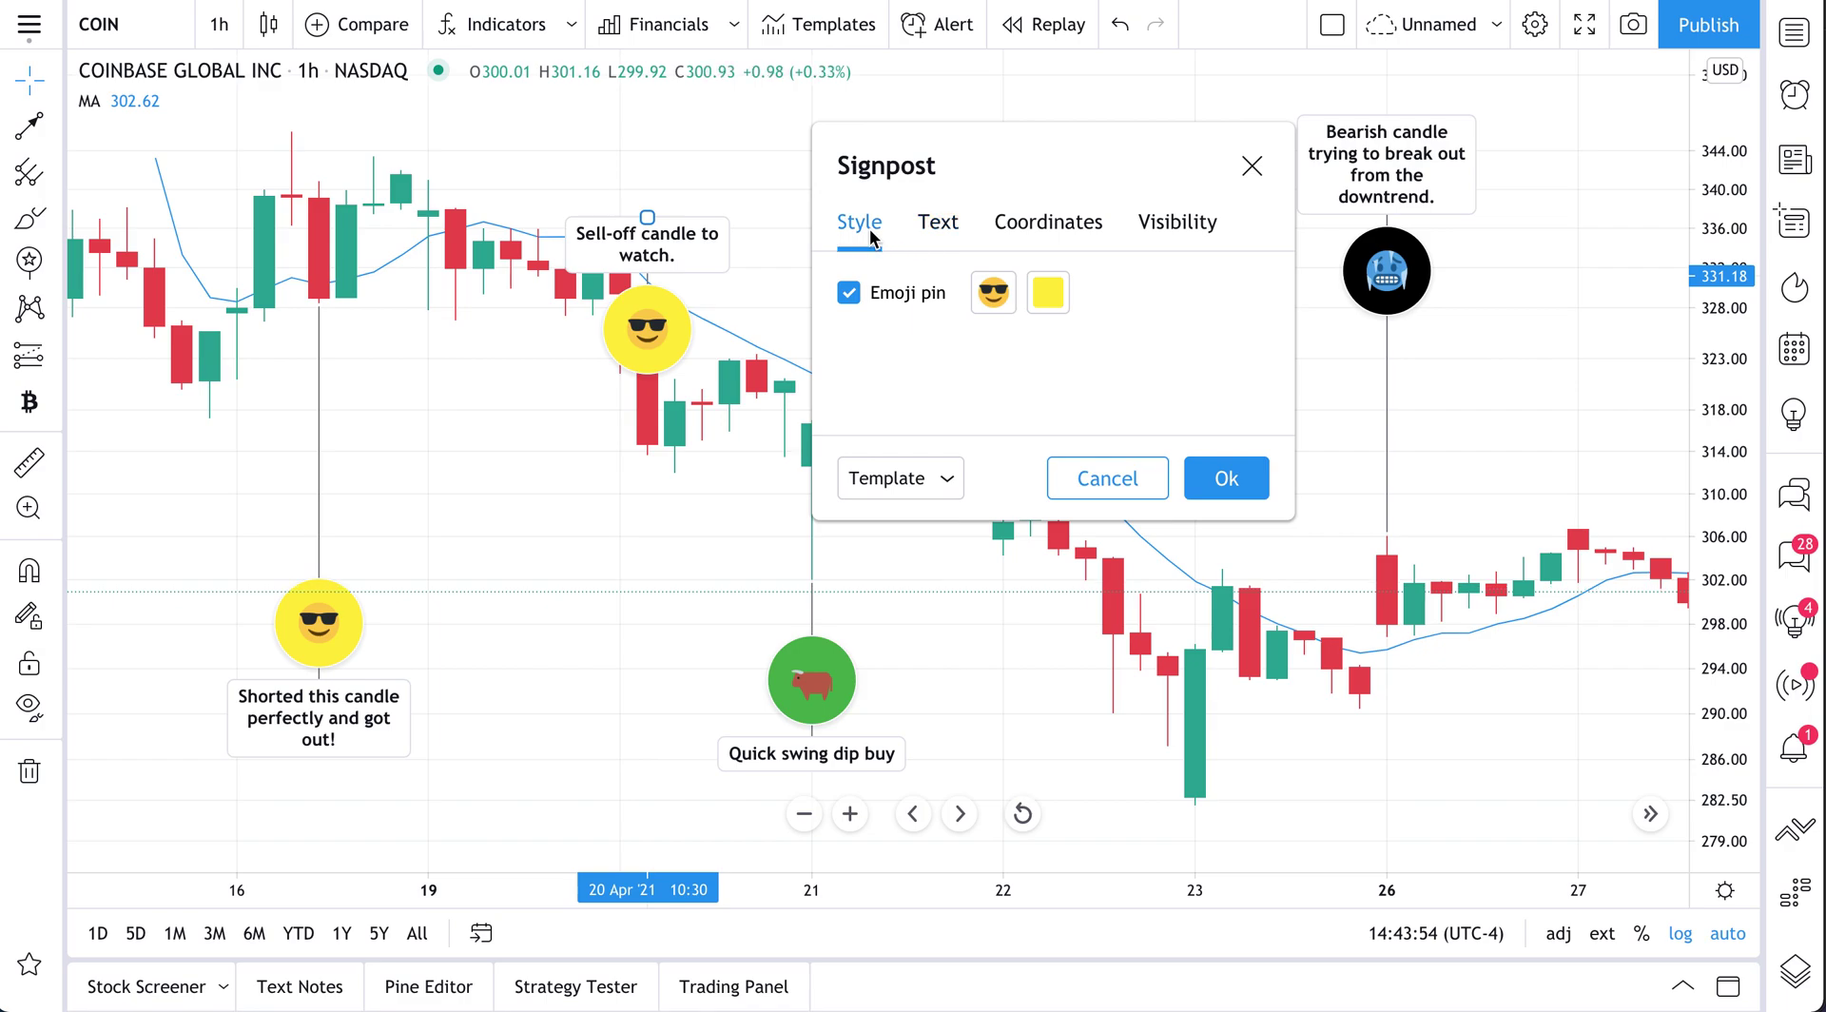
{"action": "left_click", "coordinate": [848, 293]}
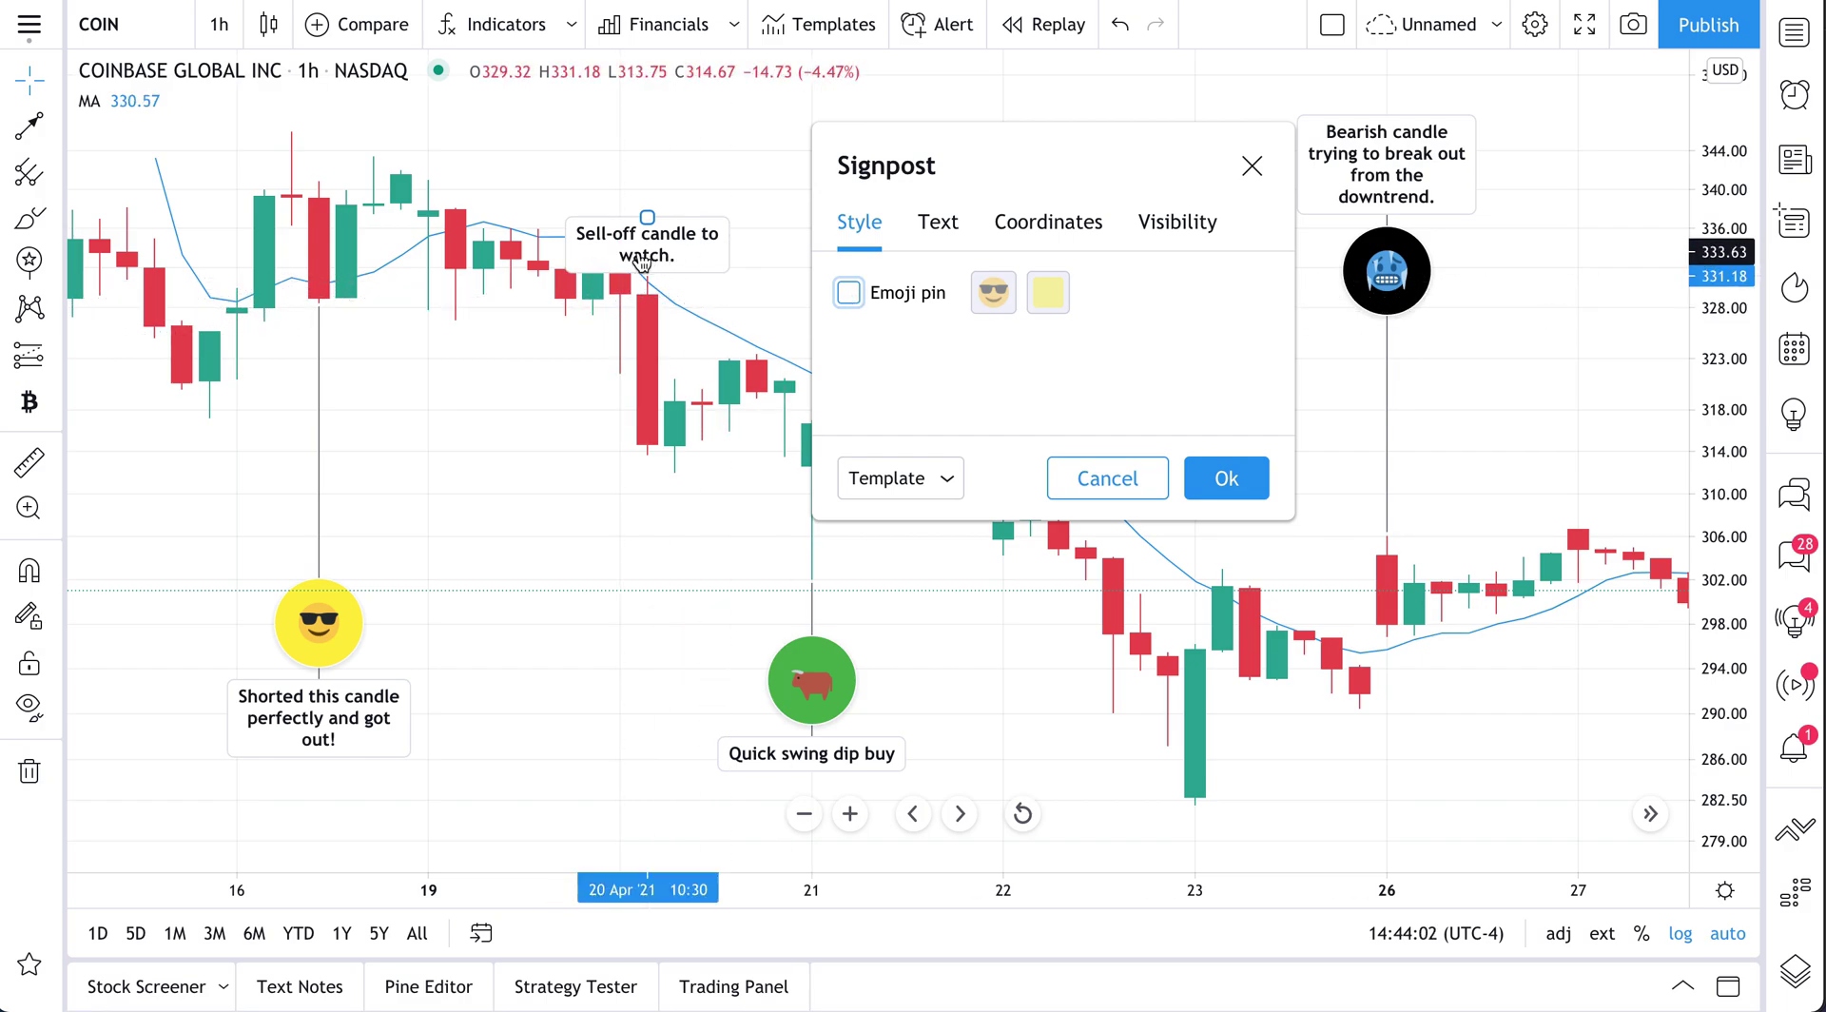
{"action": "left_click", "coordinate": [846, 293]}
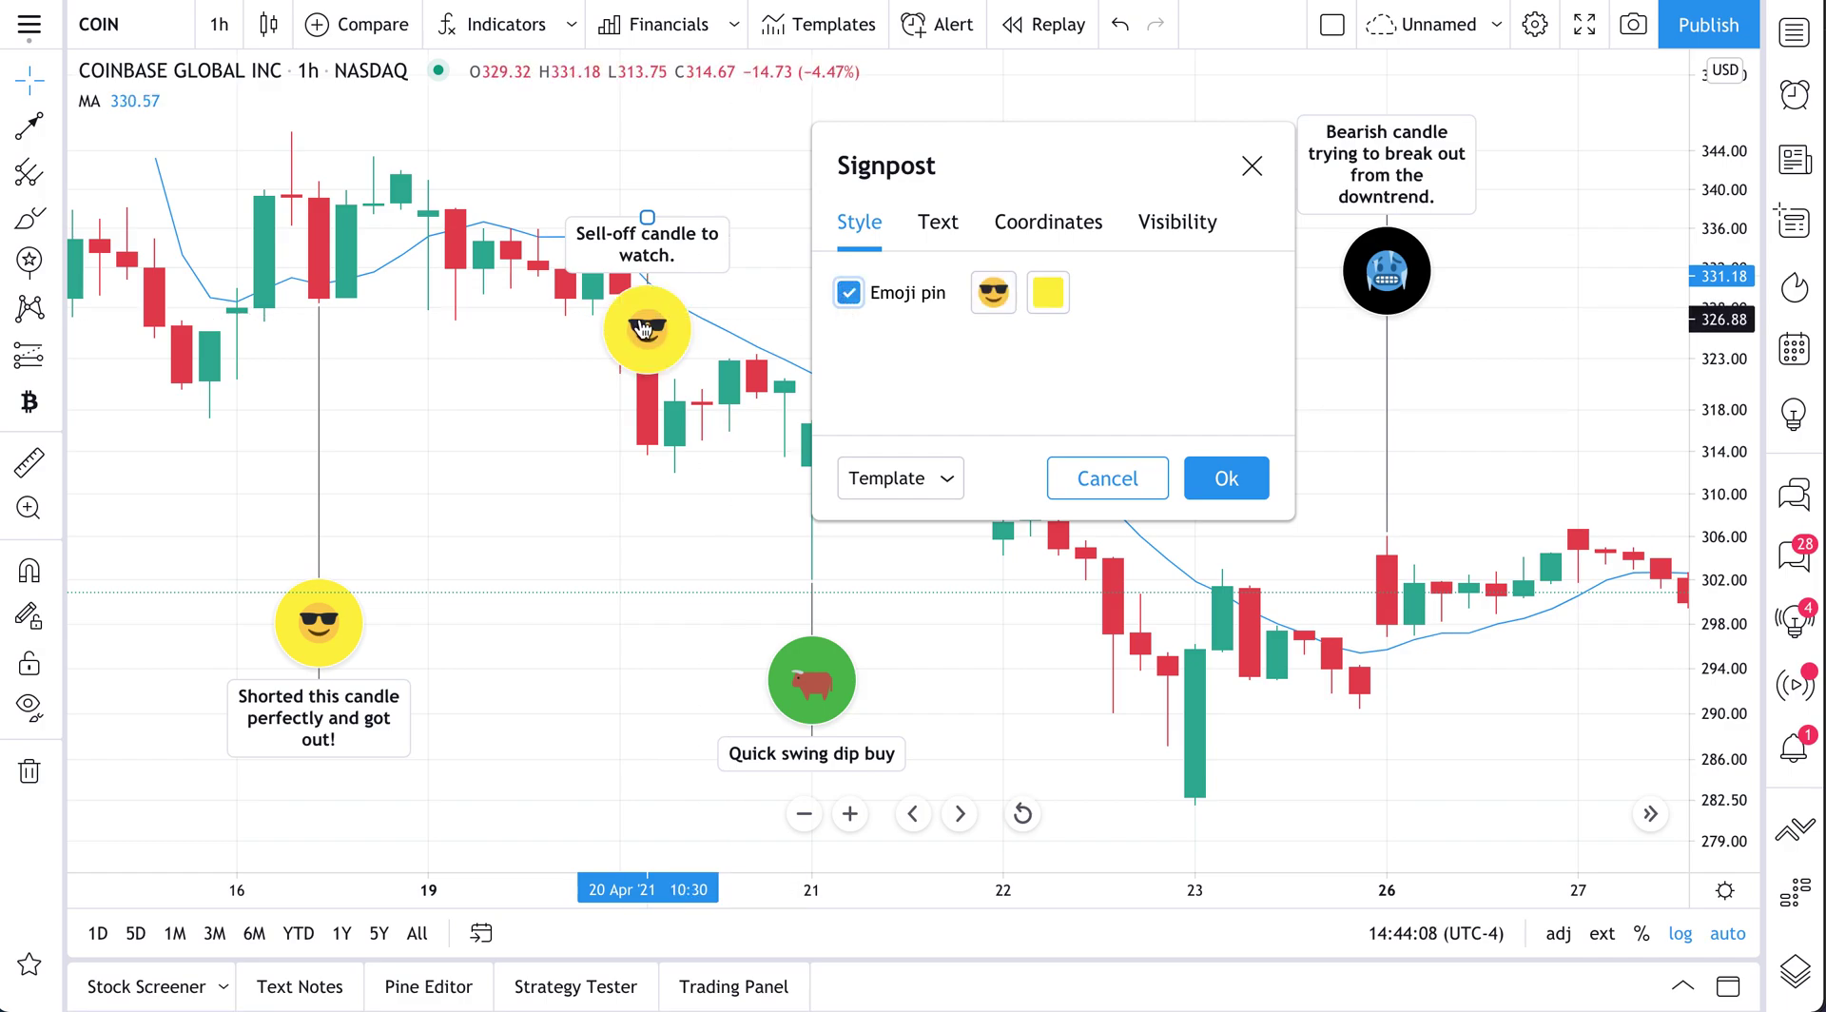
Browse the emoji categories and set the pin emoji to the police light
{"action": "left_click", "coordinate": [1007, 287]}
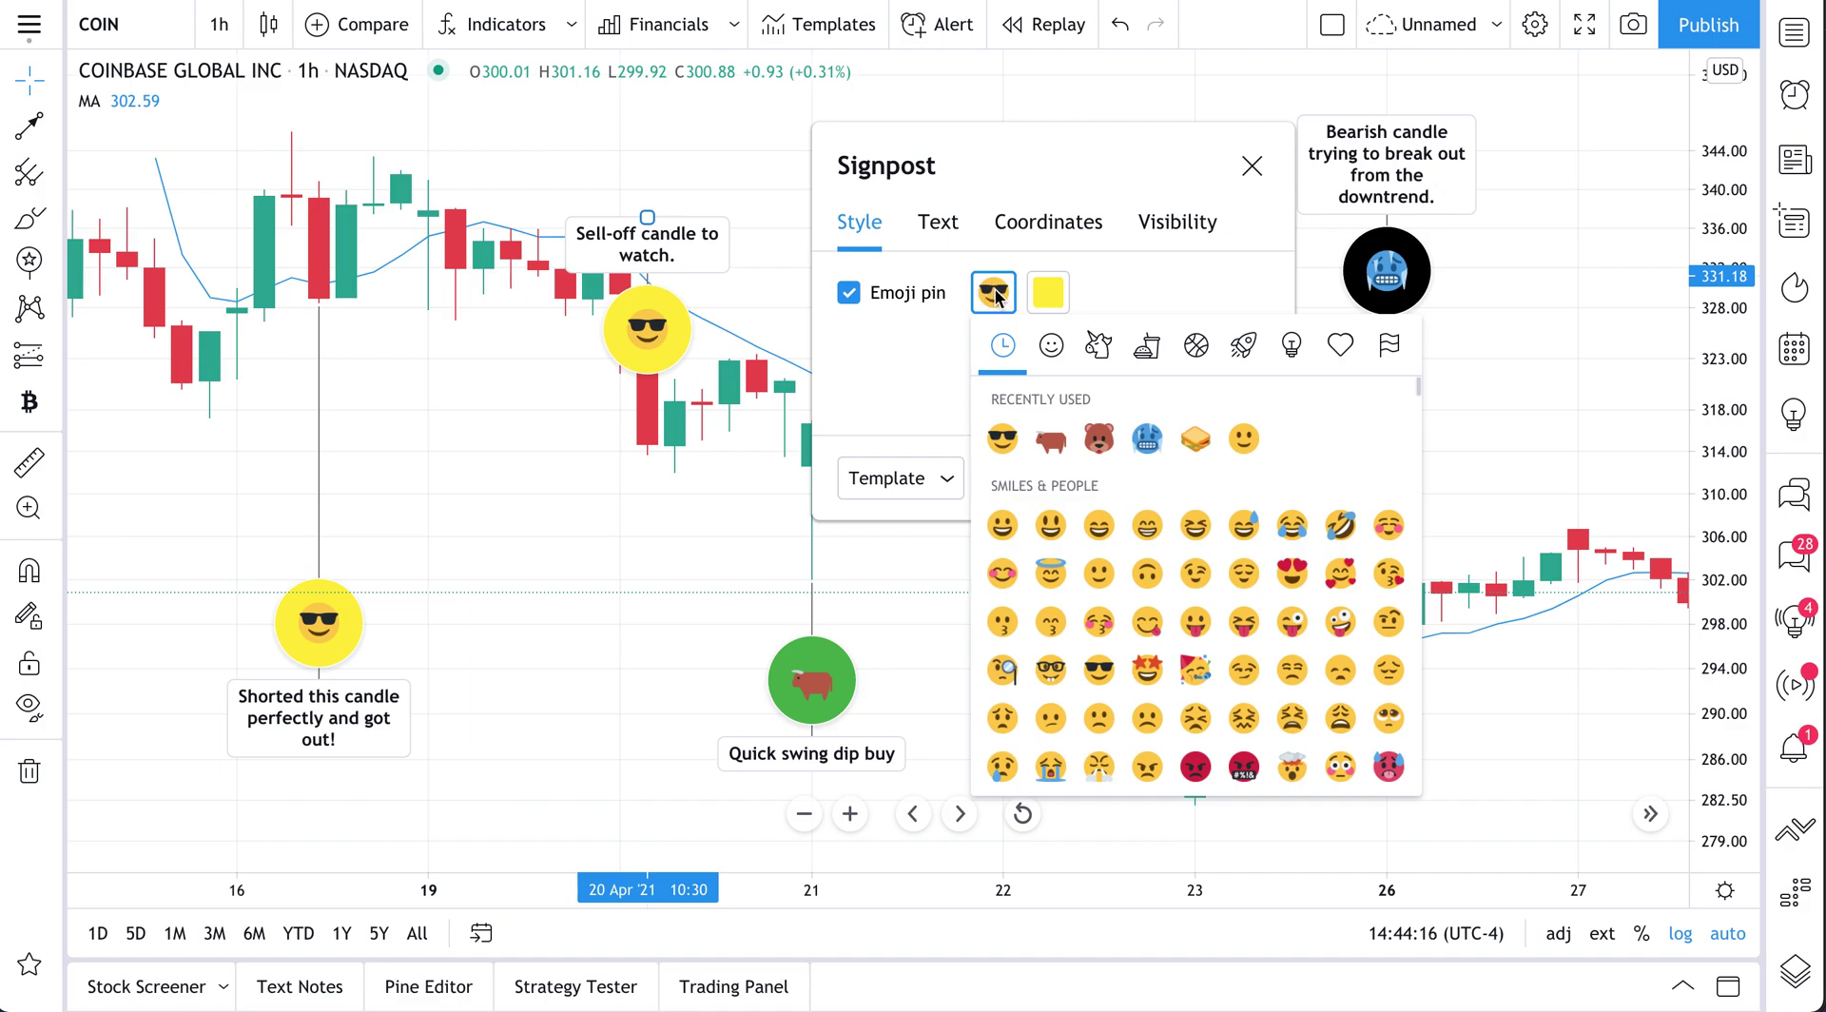
{"action": "left_click", "coordinate": [1047, 351]}
{"action": "left_click", "coordinate": [1089, 348]}
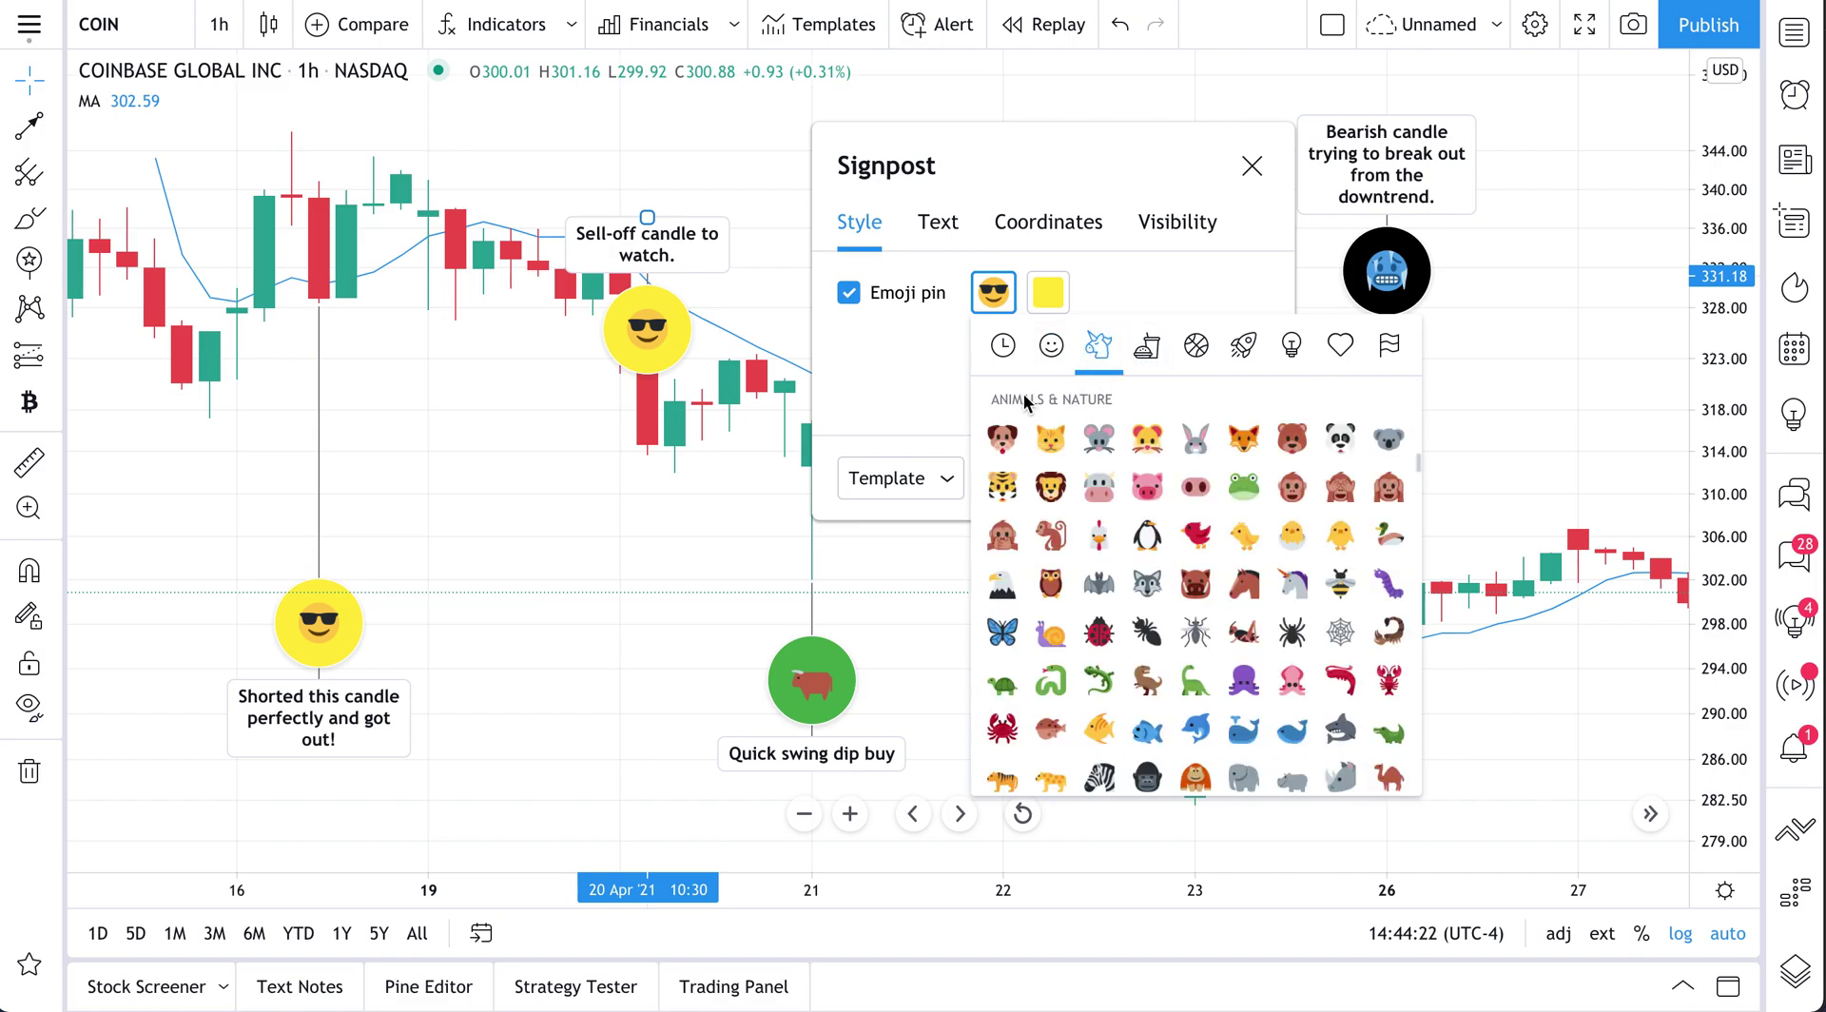
{"action": "left_click", "coordinate": [1144, 361]}
{"action": "left_click", "coordinate": [1193, 348]}
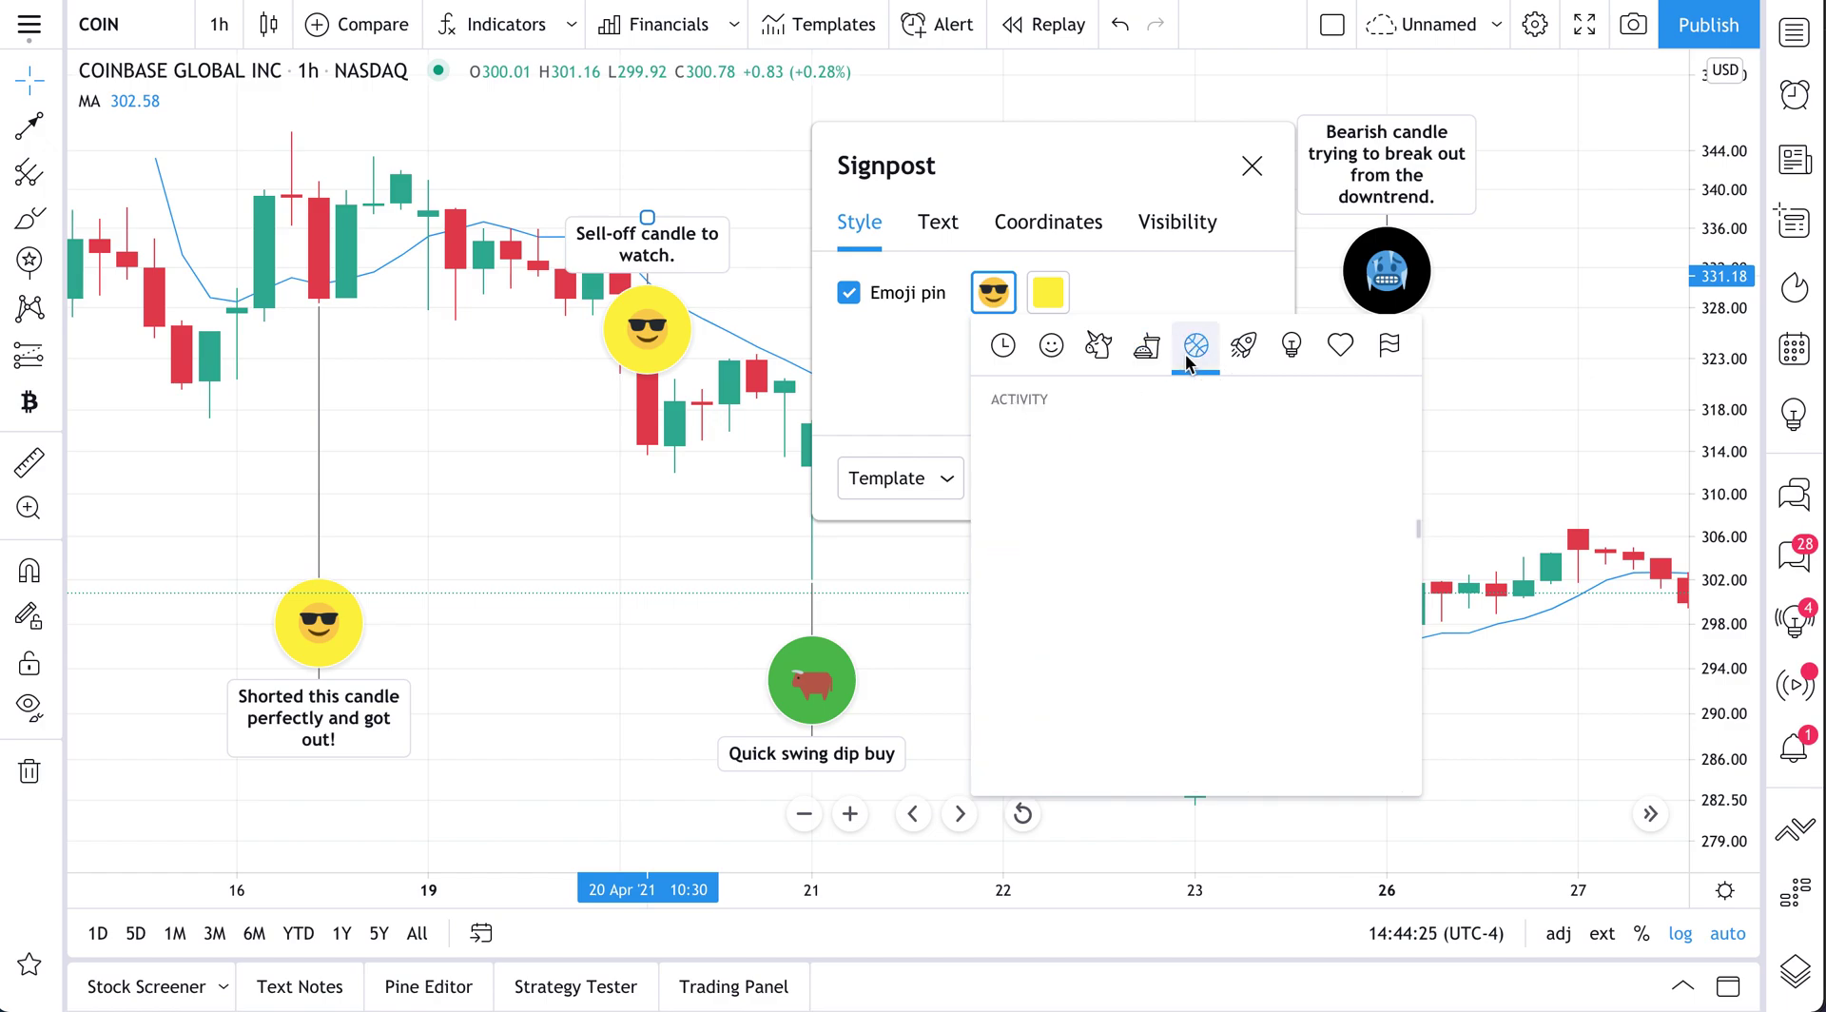
{"action": "left_click", "coordinate": [1243, 344]}
{"action": "left_click", "coordinate": [1291, 344]}
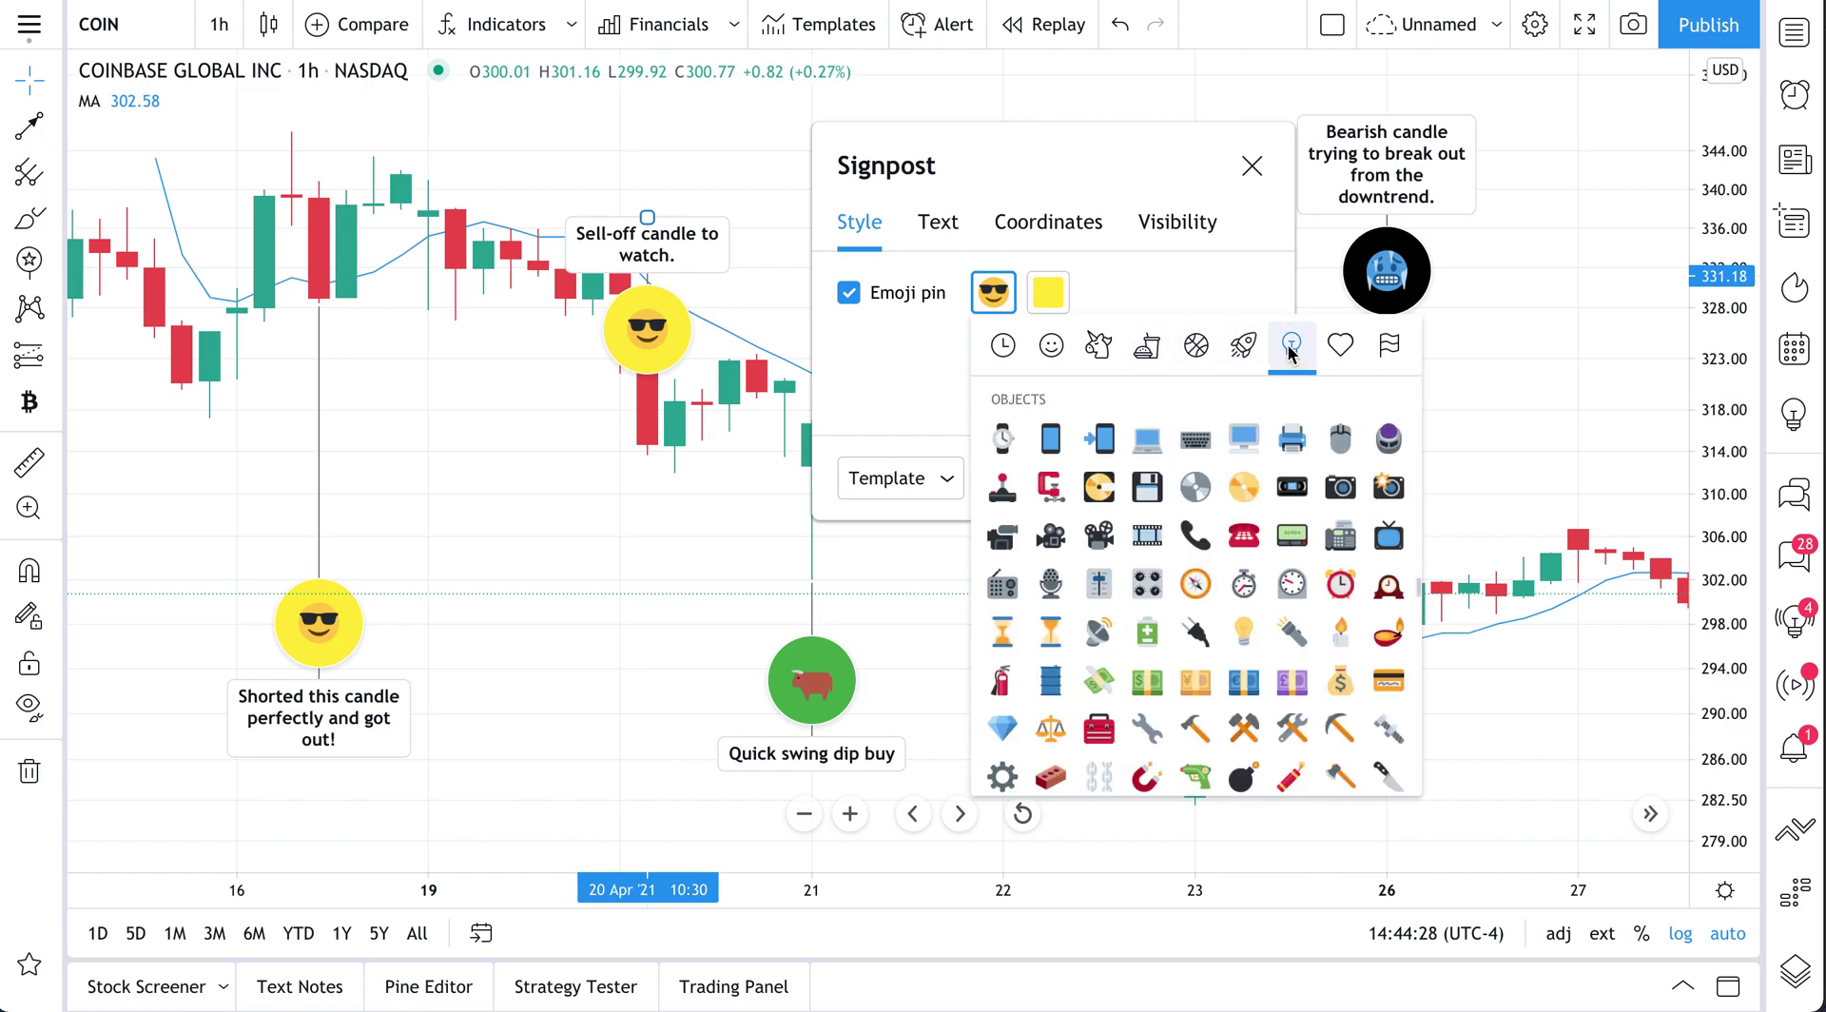
{"action": "left_click", "coordinate": [1340, 344]}
{"action": "left_click", "coordinate": [1398, 354]}
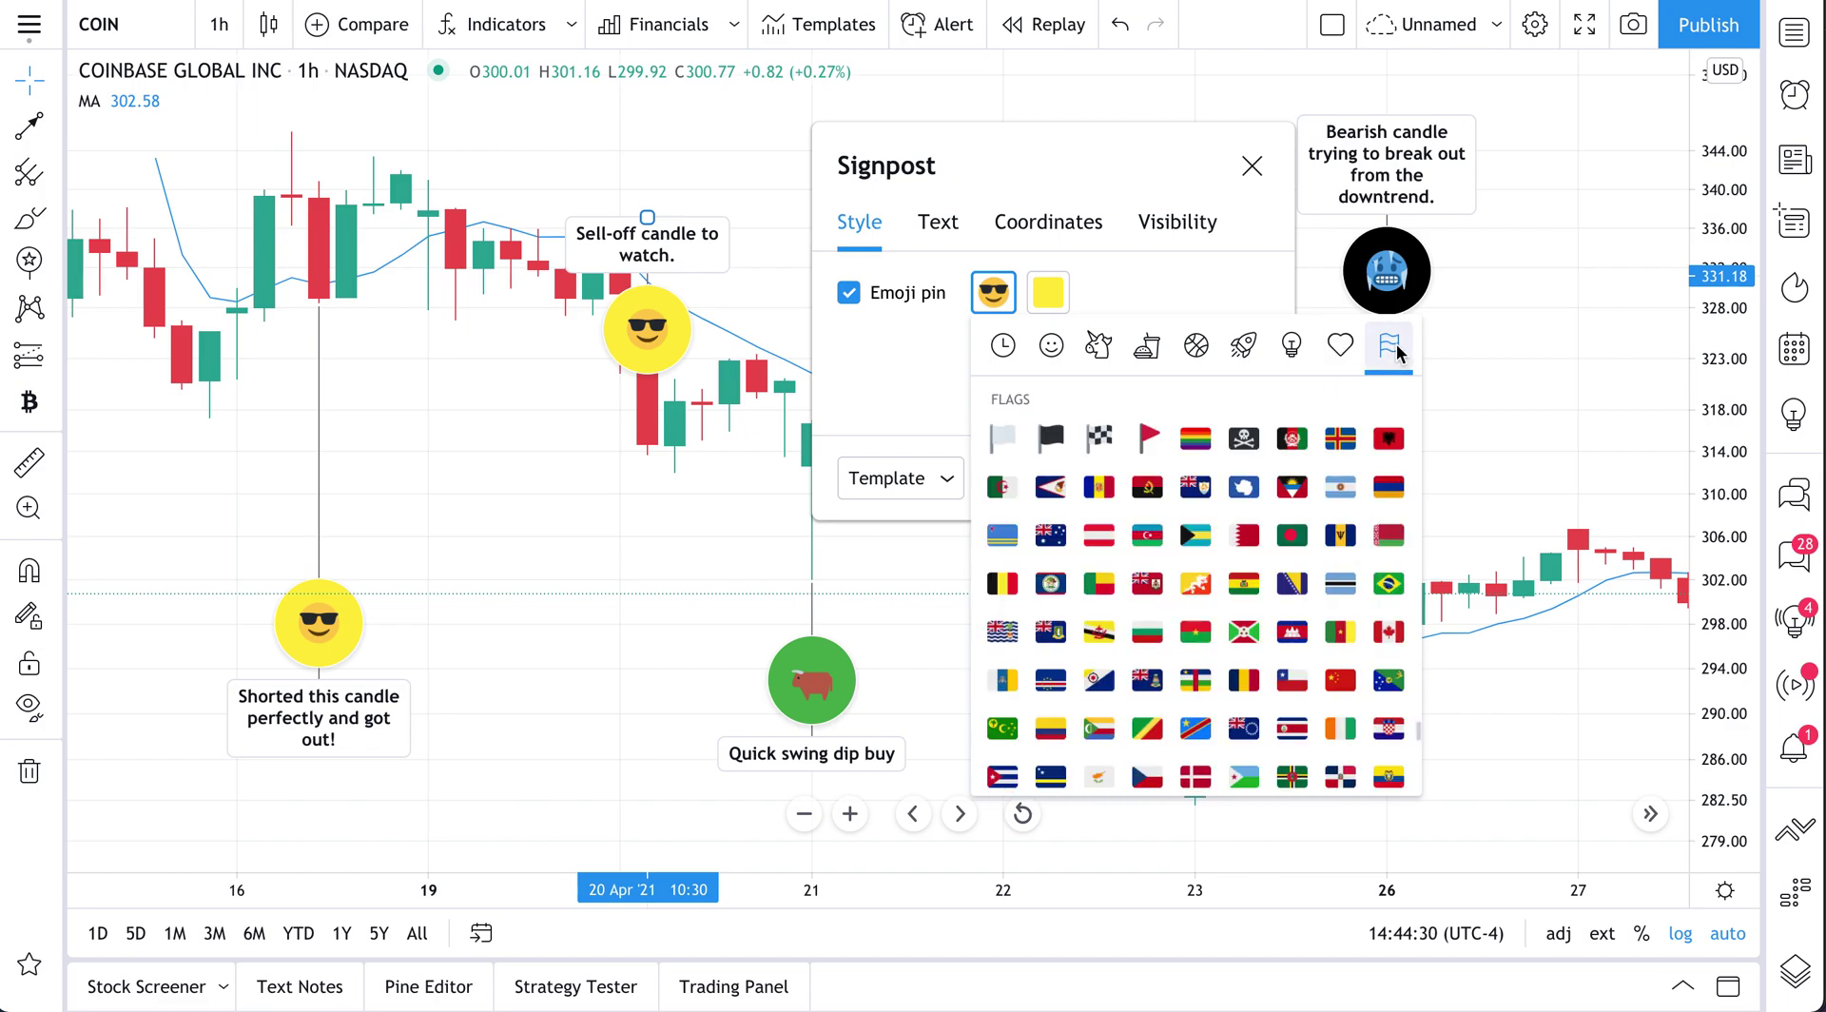
{"action": "left_click", "coordinate": [1343, 352]}
{"action": "left_click", "coordinate": [1295, 350]}
{"action": "left_click", "coordinate": [1247, 353]}
{"action": "left_click", "coordinate": [1188, 350]}
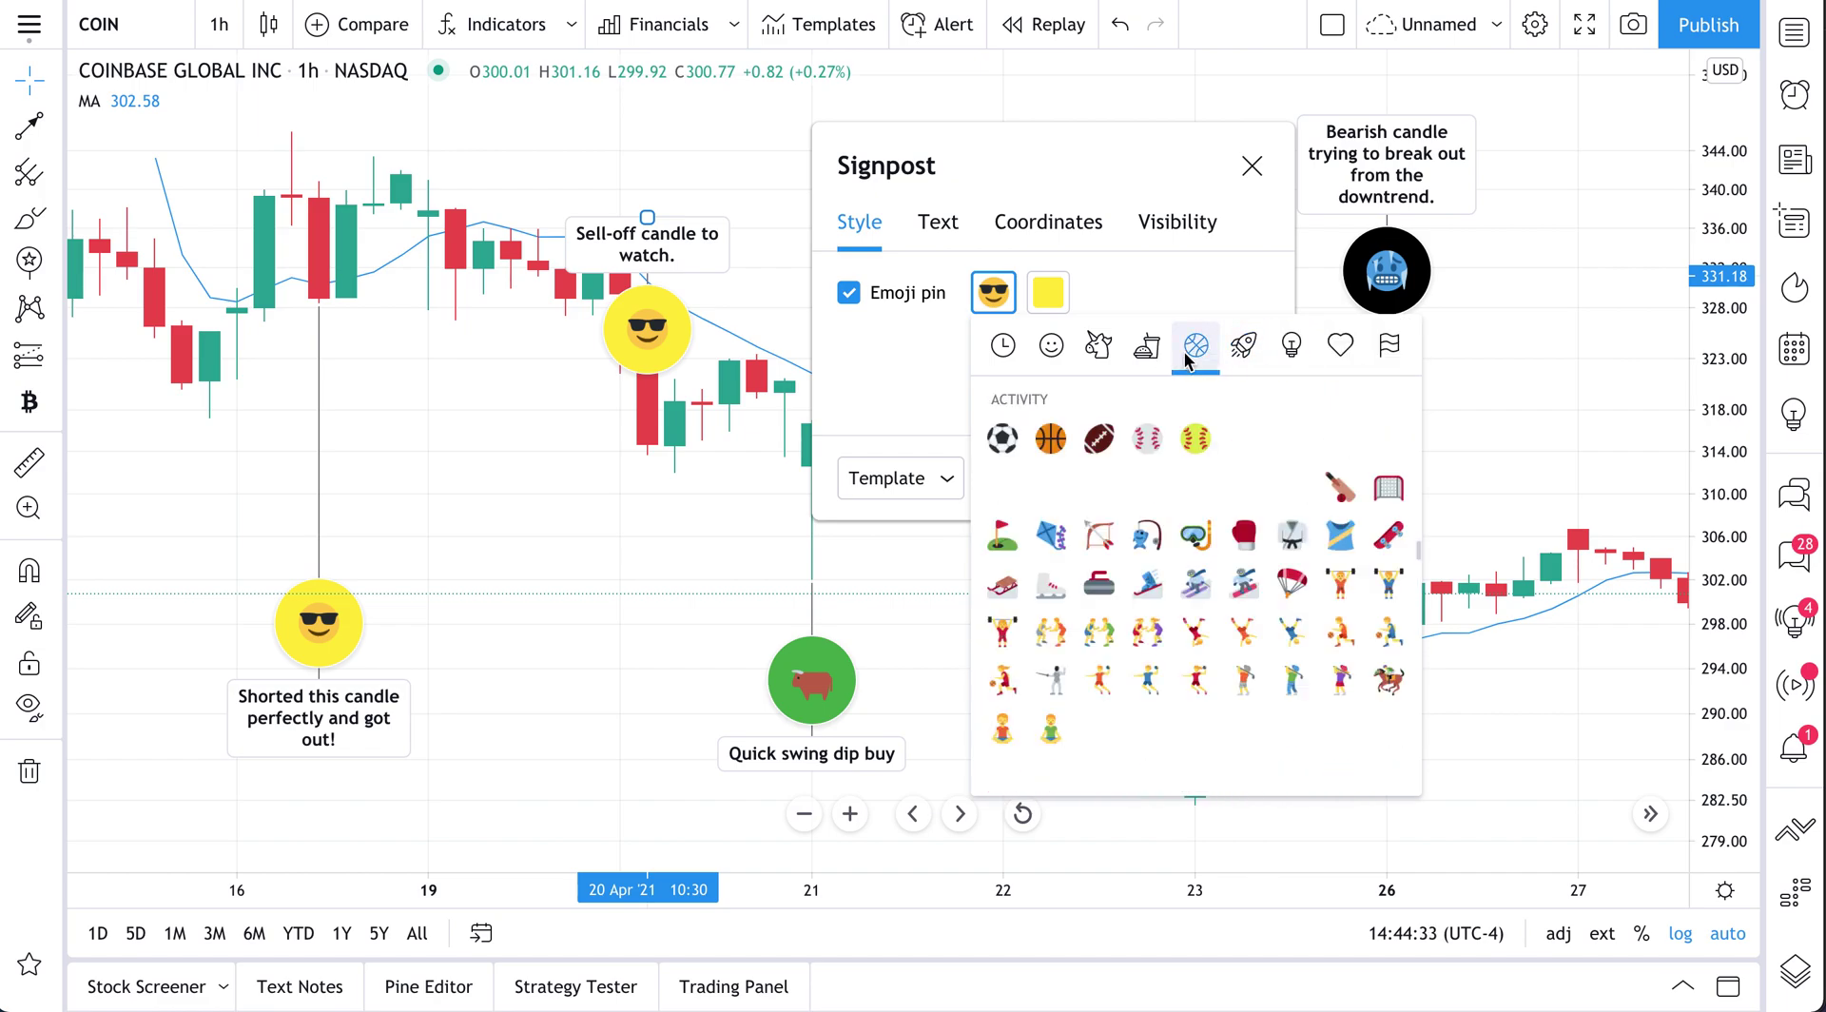
{"action": "left_click", "coordinate": [1237, 352]}
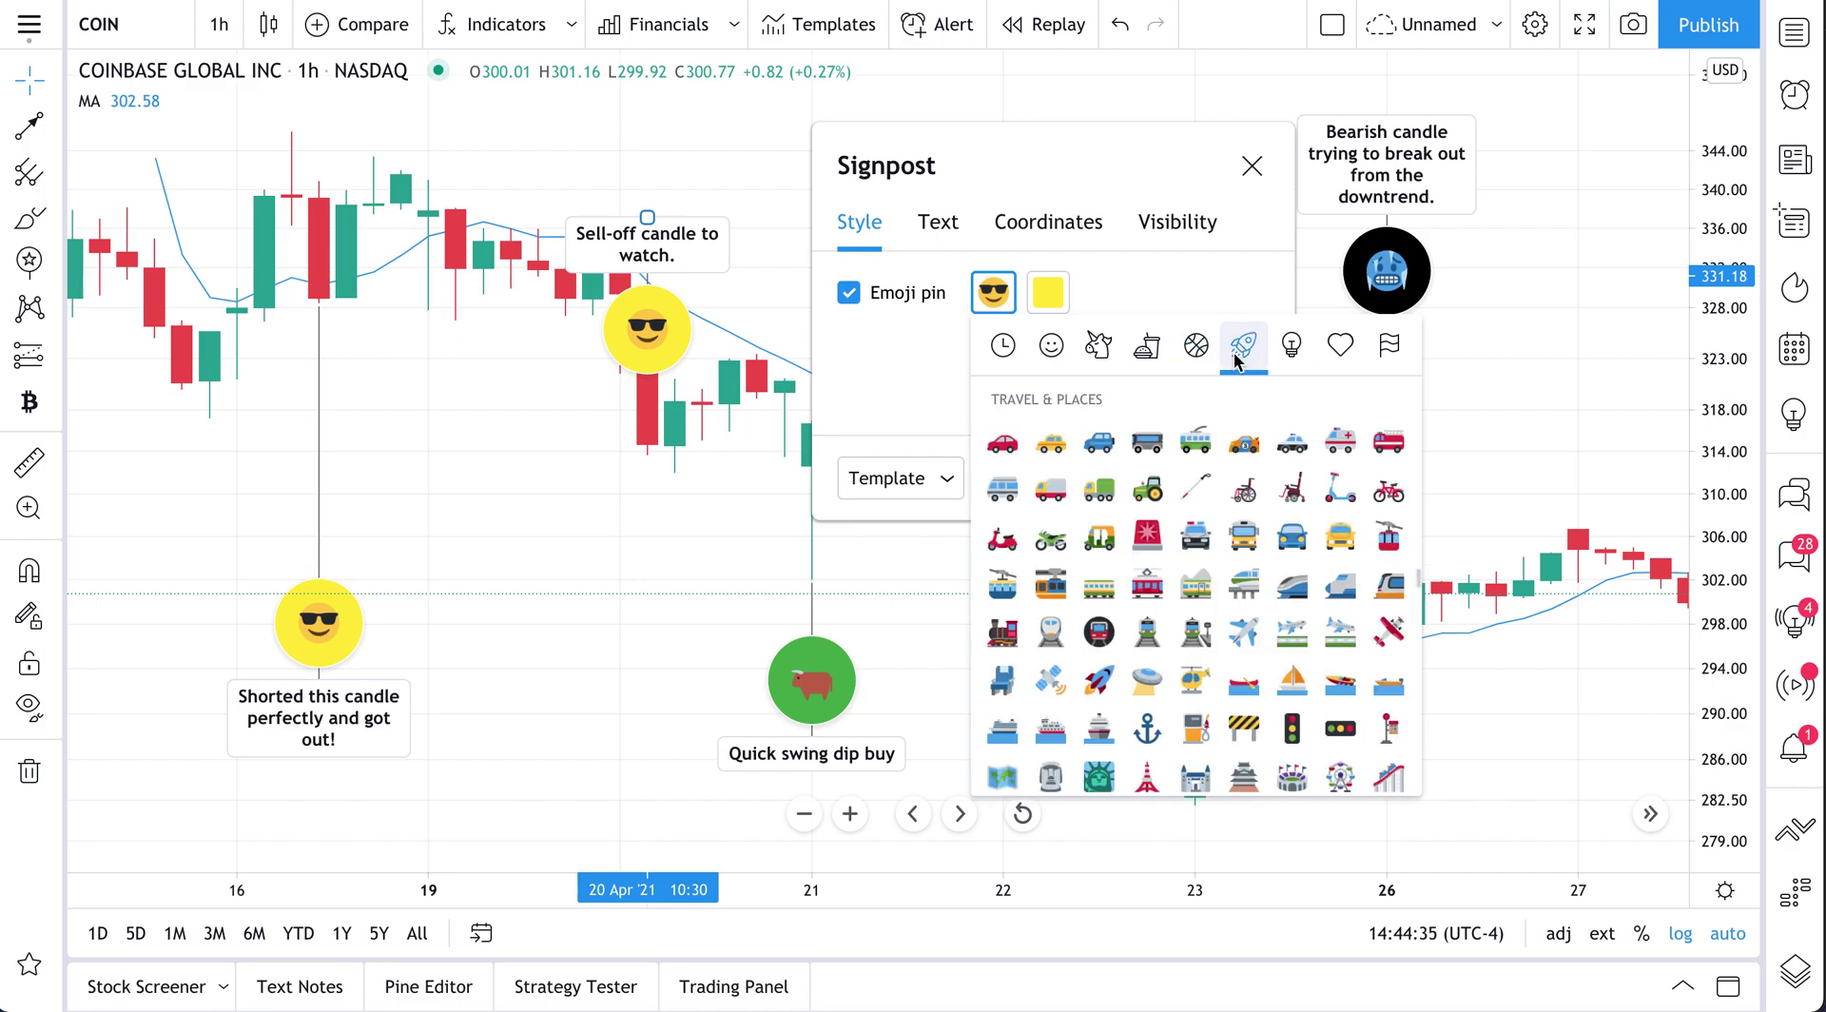
{"action": "left_click", "coordinate": [1148, 538]}
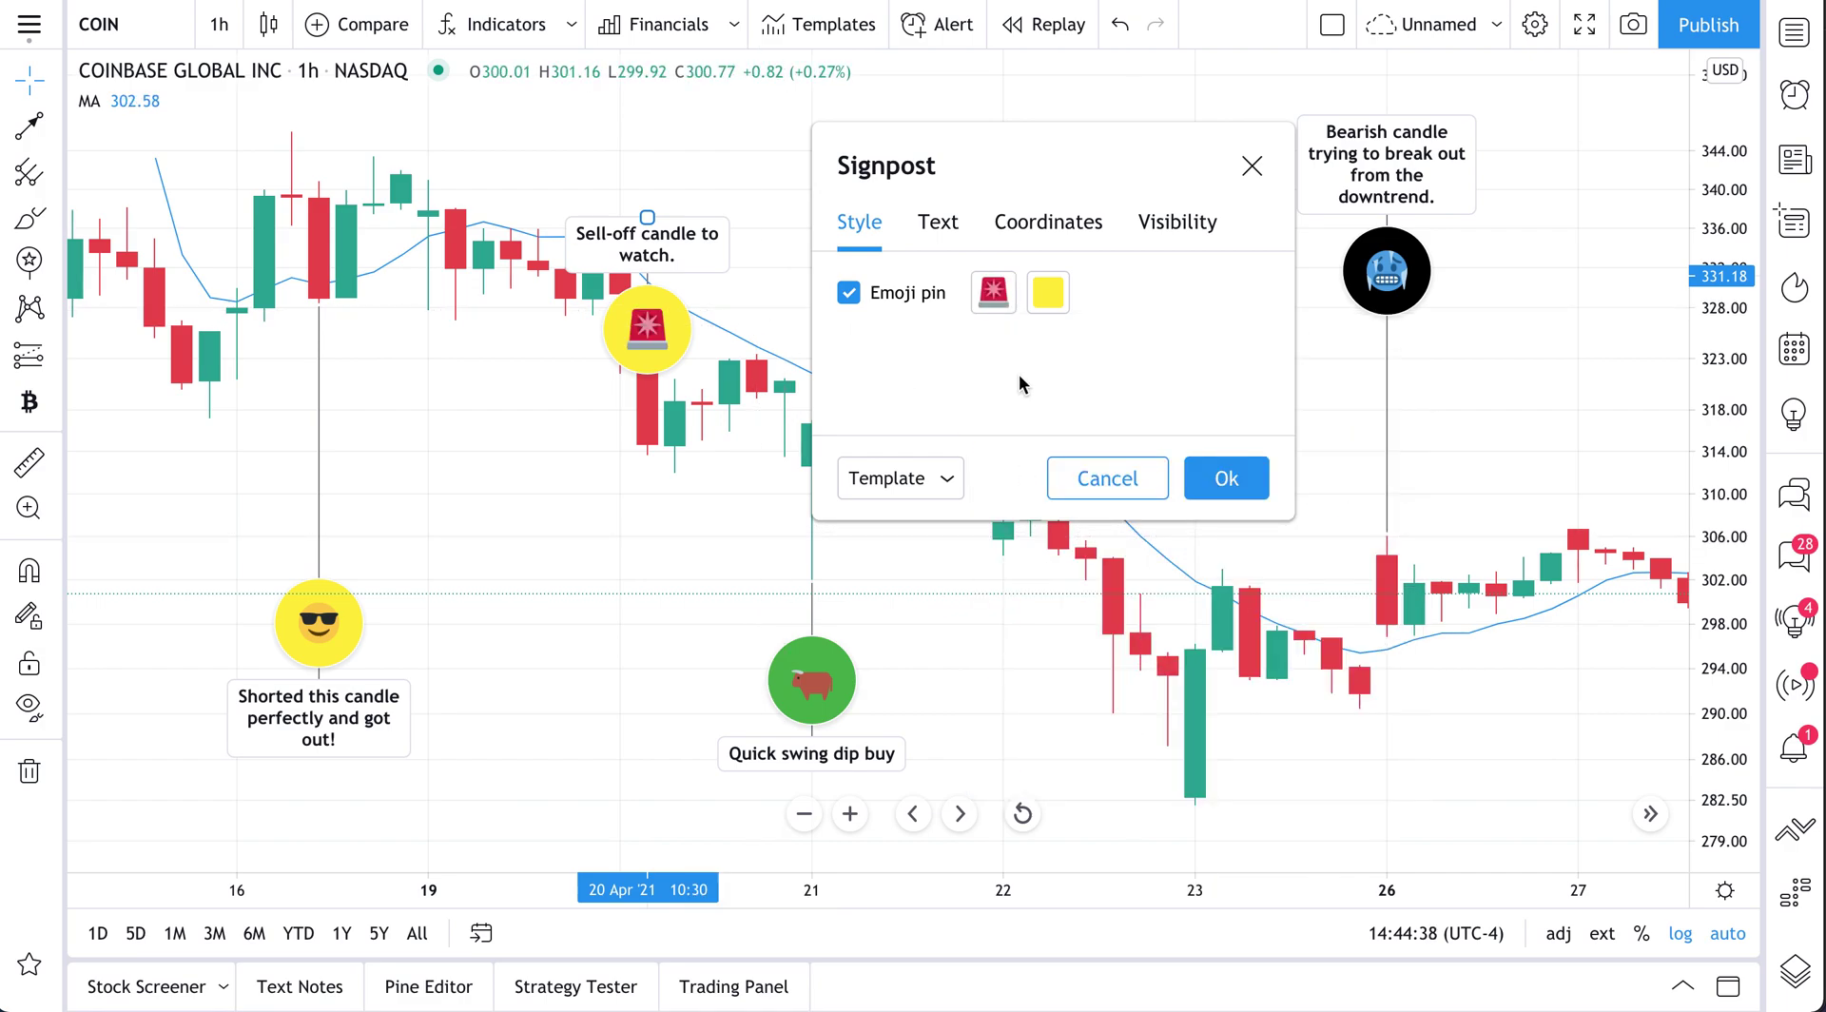
Try red, pink and purple pin colours, settling on a stronger red-pink shade
{"action": "left_click", "coordinate": [1047, 292]}
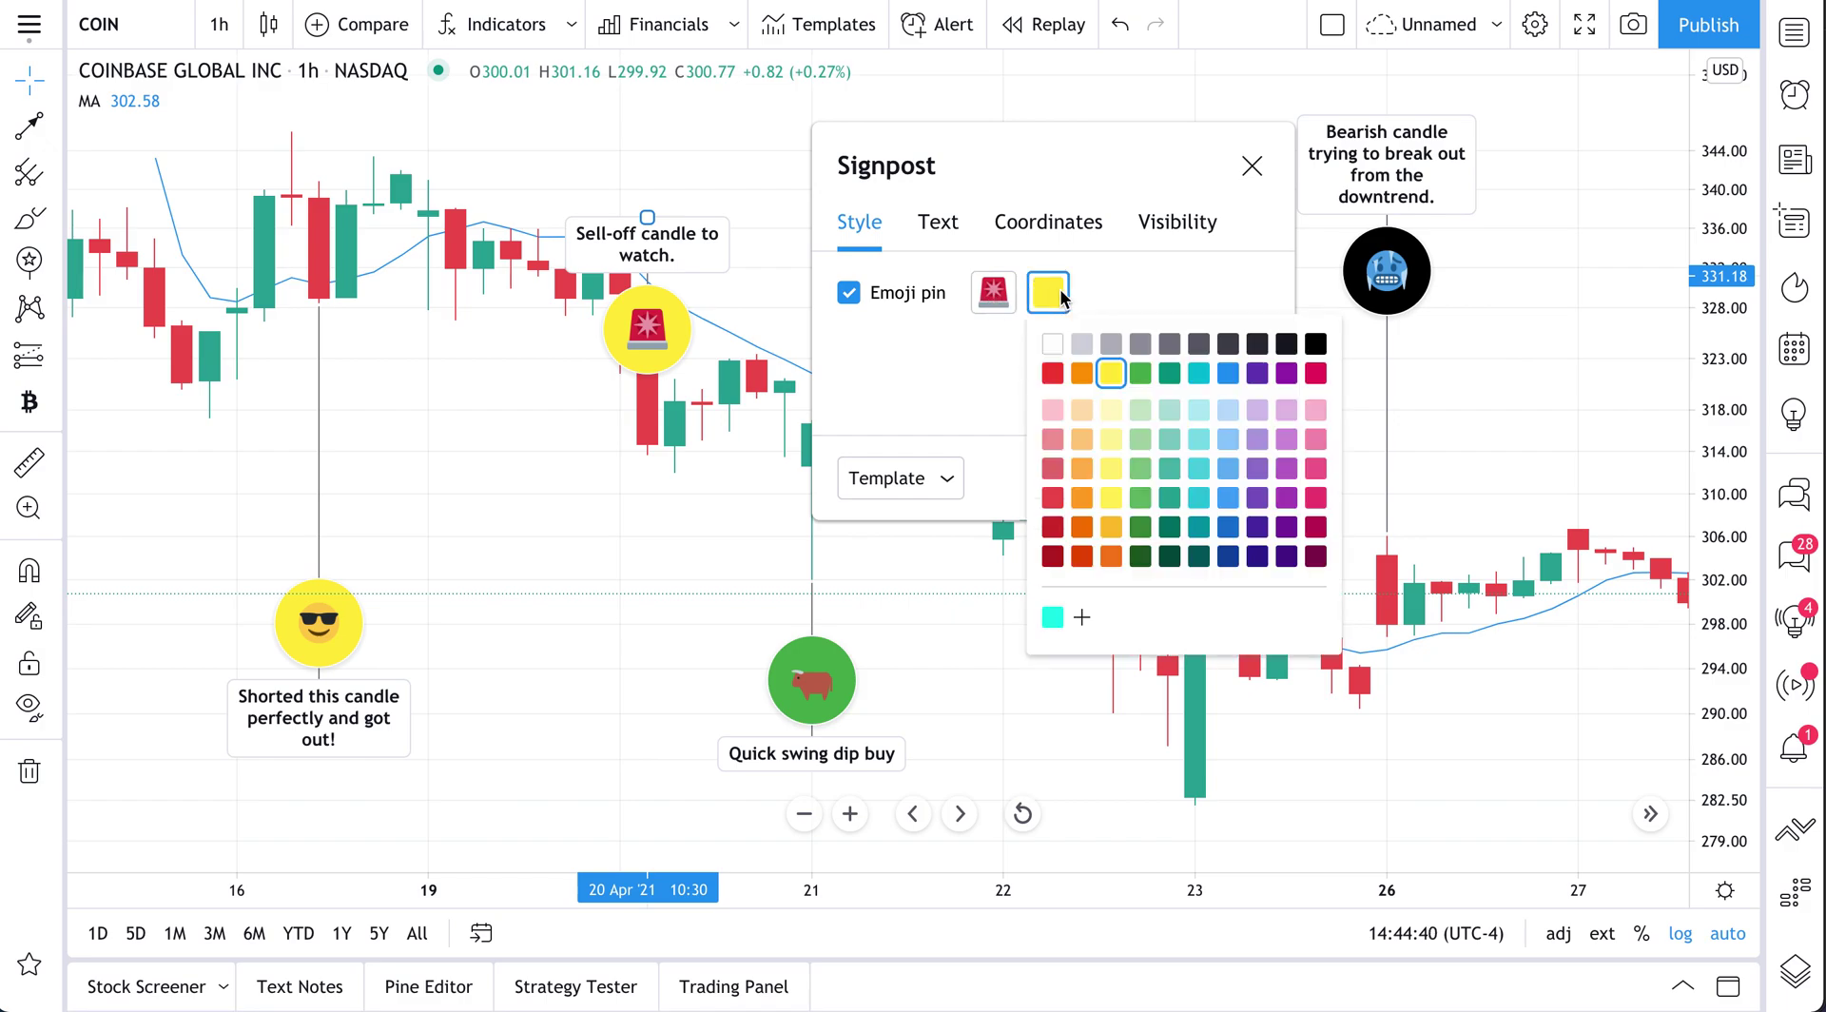
{"action": "left_click", "coordinate": [1053, 372]}
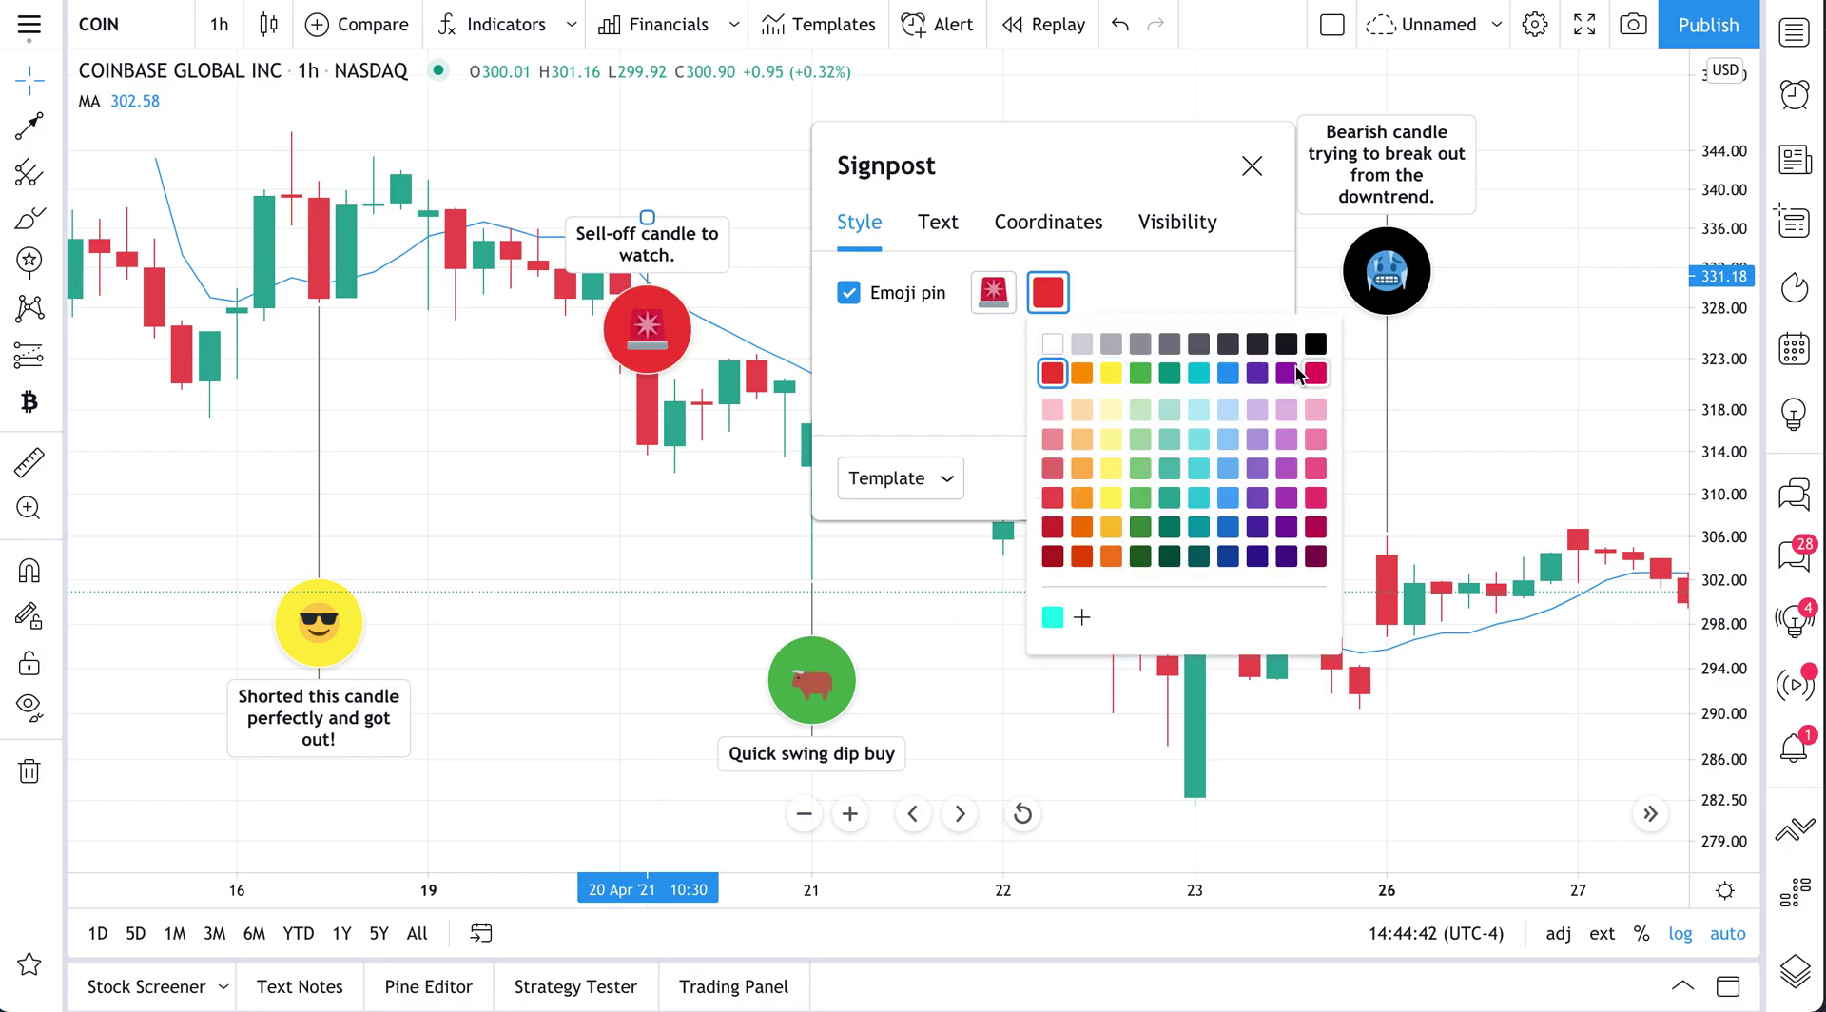
{"action": "left_click", "coordinate": [1320, 411]}
{"action": "left_click", "coordinate": [1316, 438]}
{"action": "left_click", "coordinate": [1321, 376]}
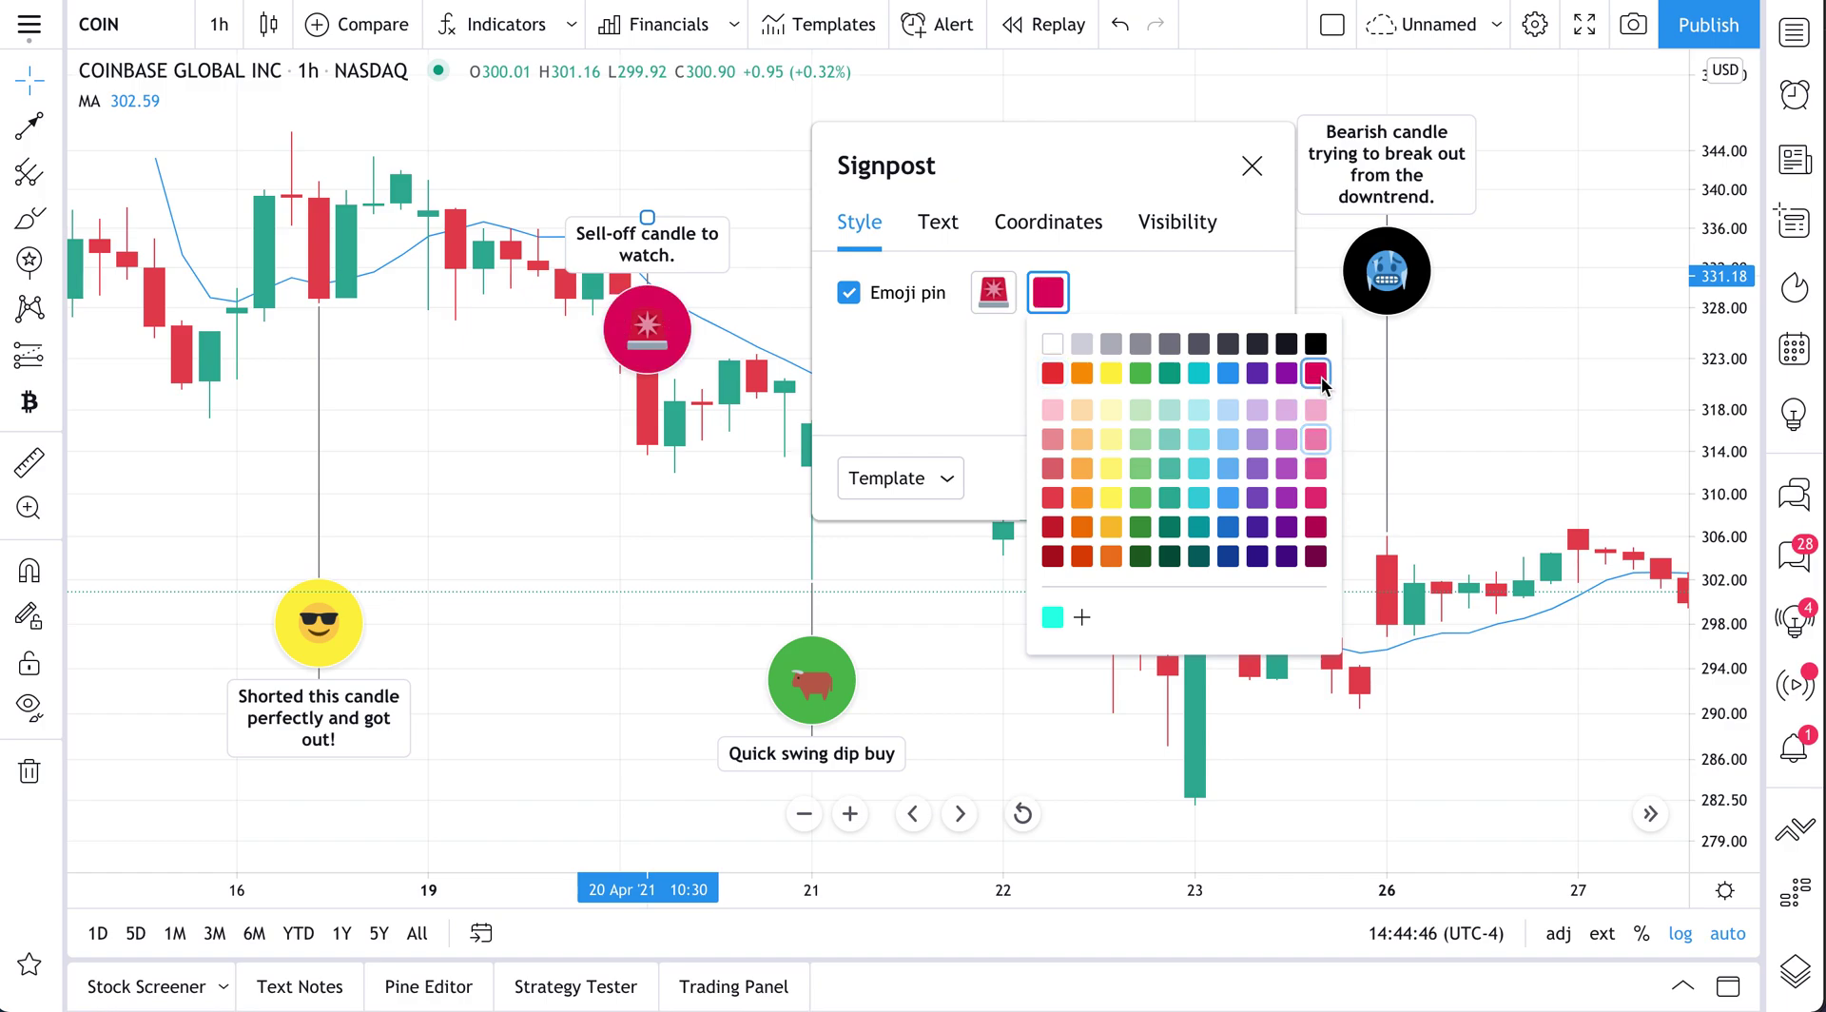
{"action": "left_click", "coordinate": [1316, 410]}
{"action": "left_click", "coordinate": [1316, 469]}
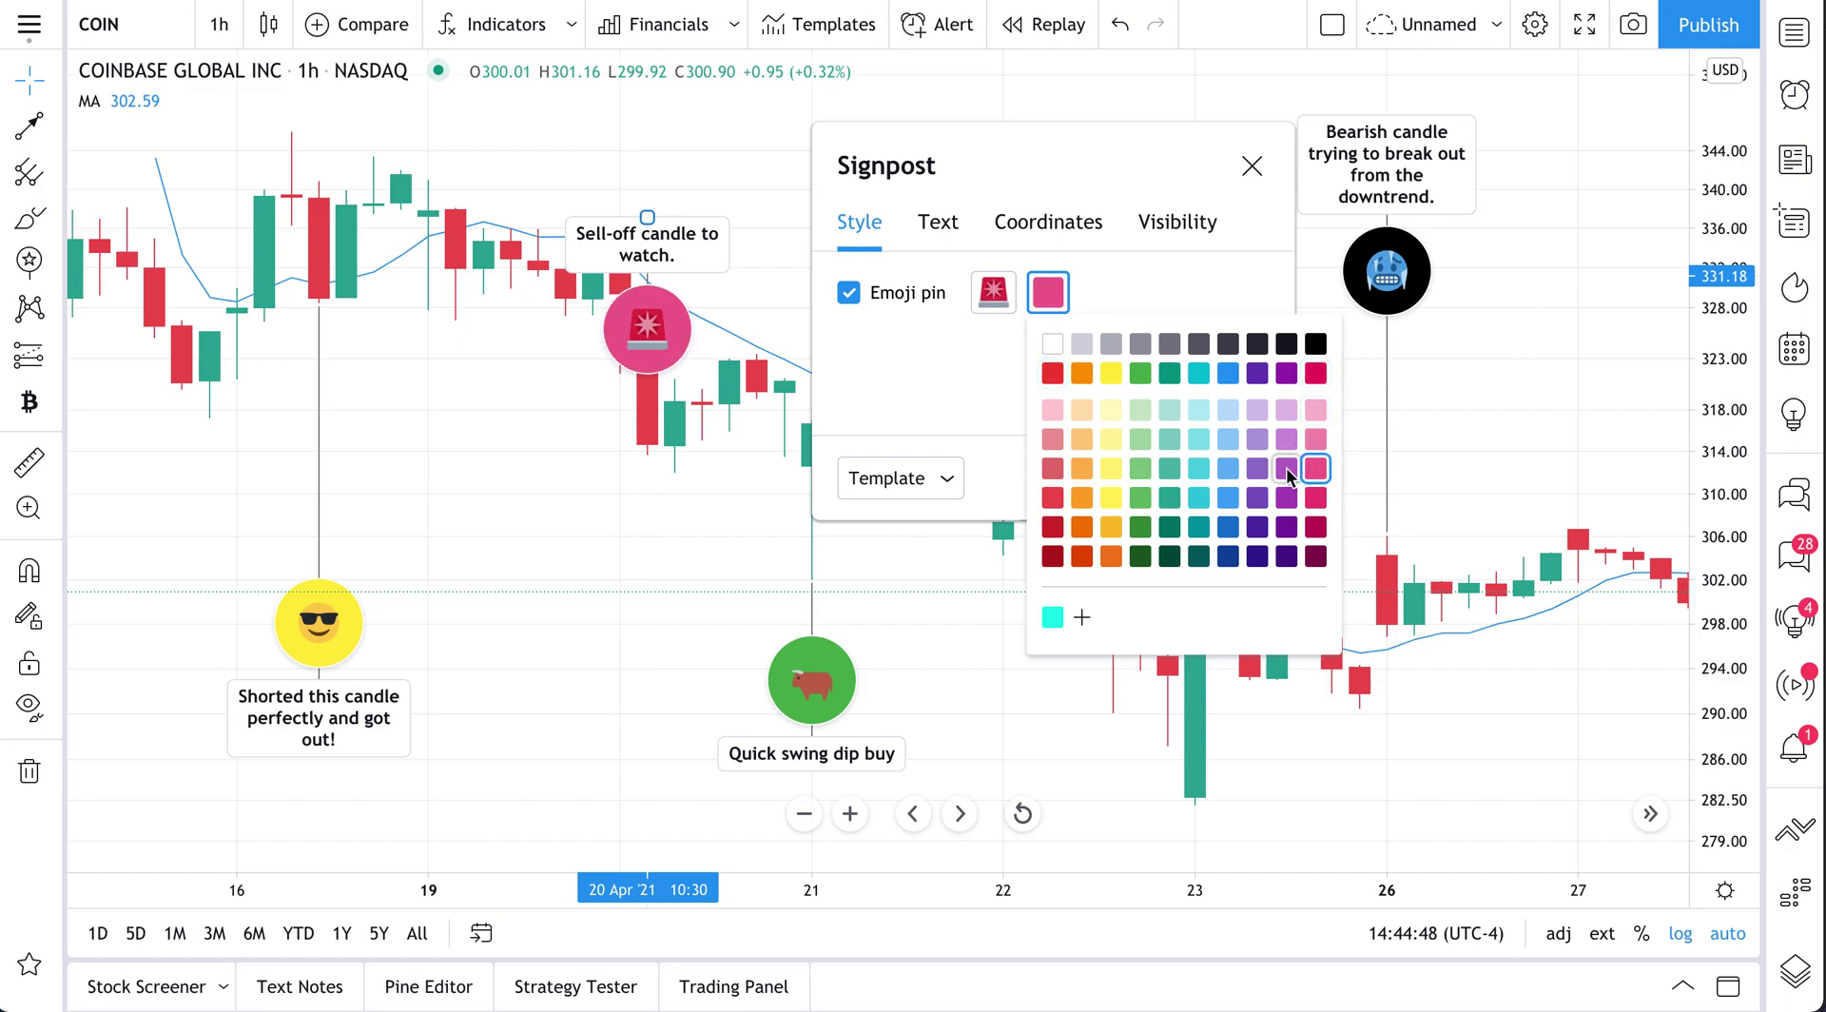
{"action": "left_click", "coordinate": [1286, 440]}
{"action": "left_click", "coordinate": [1054, 411]}
{"action": "left_click", "coordinate": [1054, 439]}
{"action": "left_click", "coordinate": [1053, 467]}
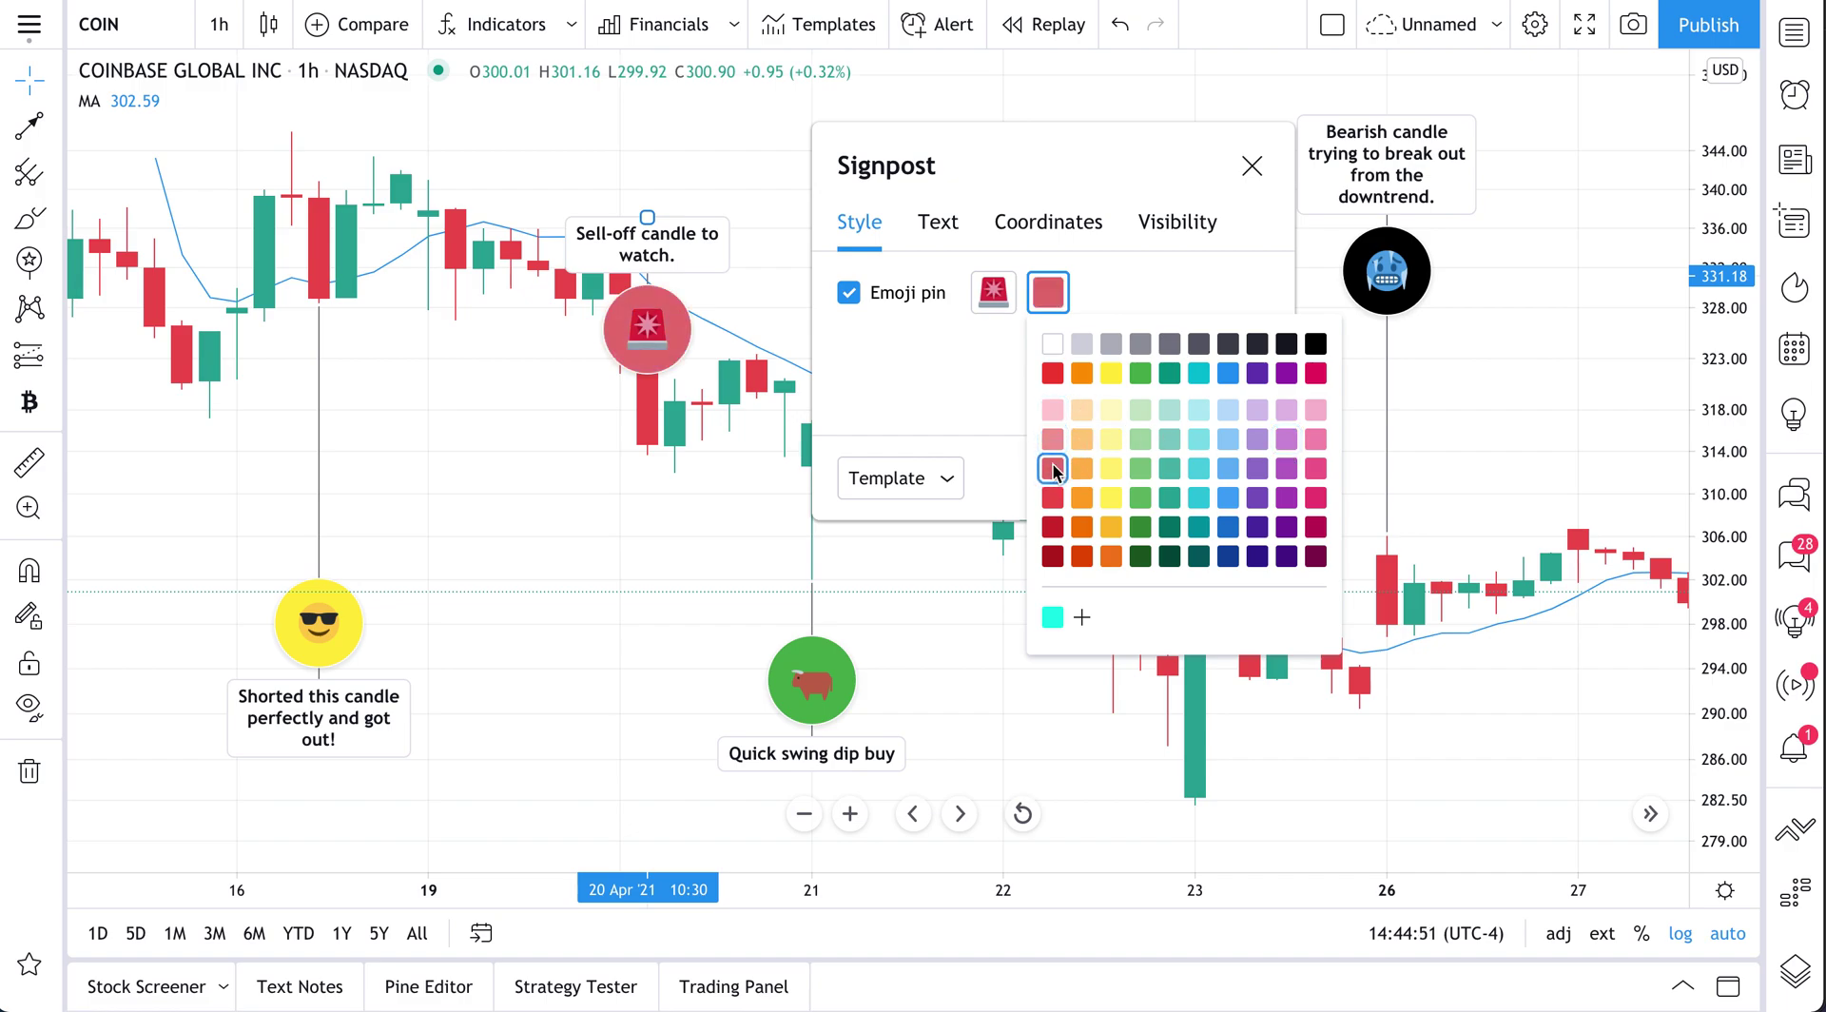
Close the colour and emoji pickers without changes and confirm the signpost settings
{"action": "left_click", "coordinate": [1143, 287]}
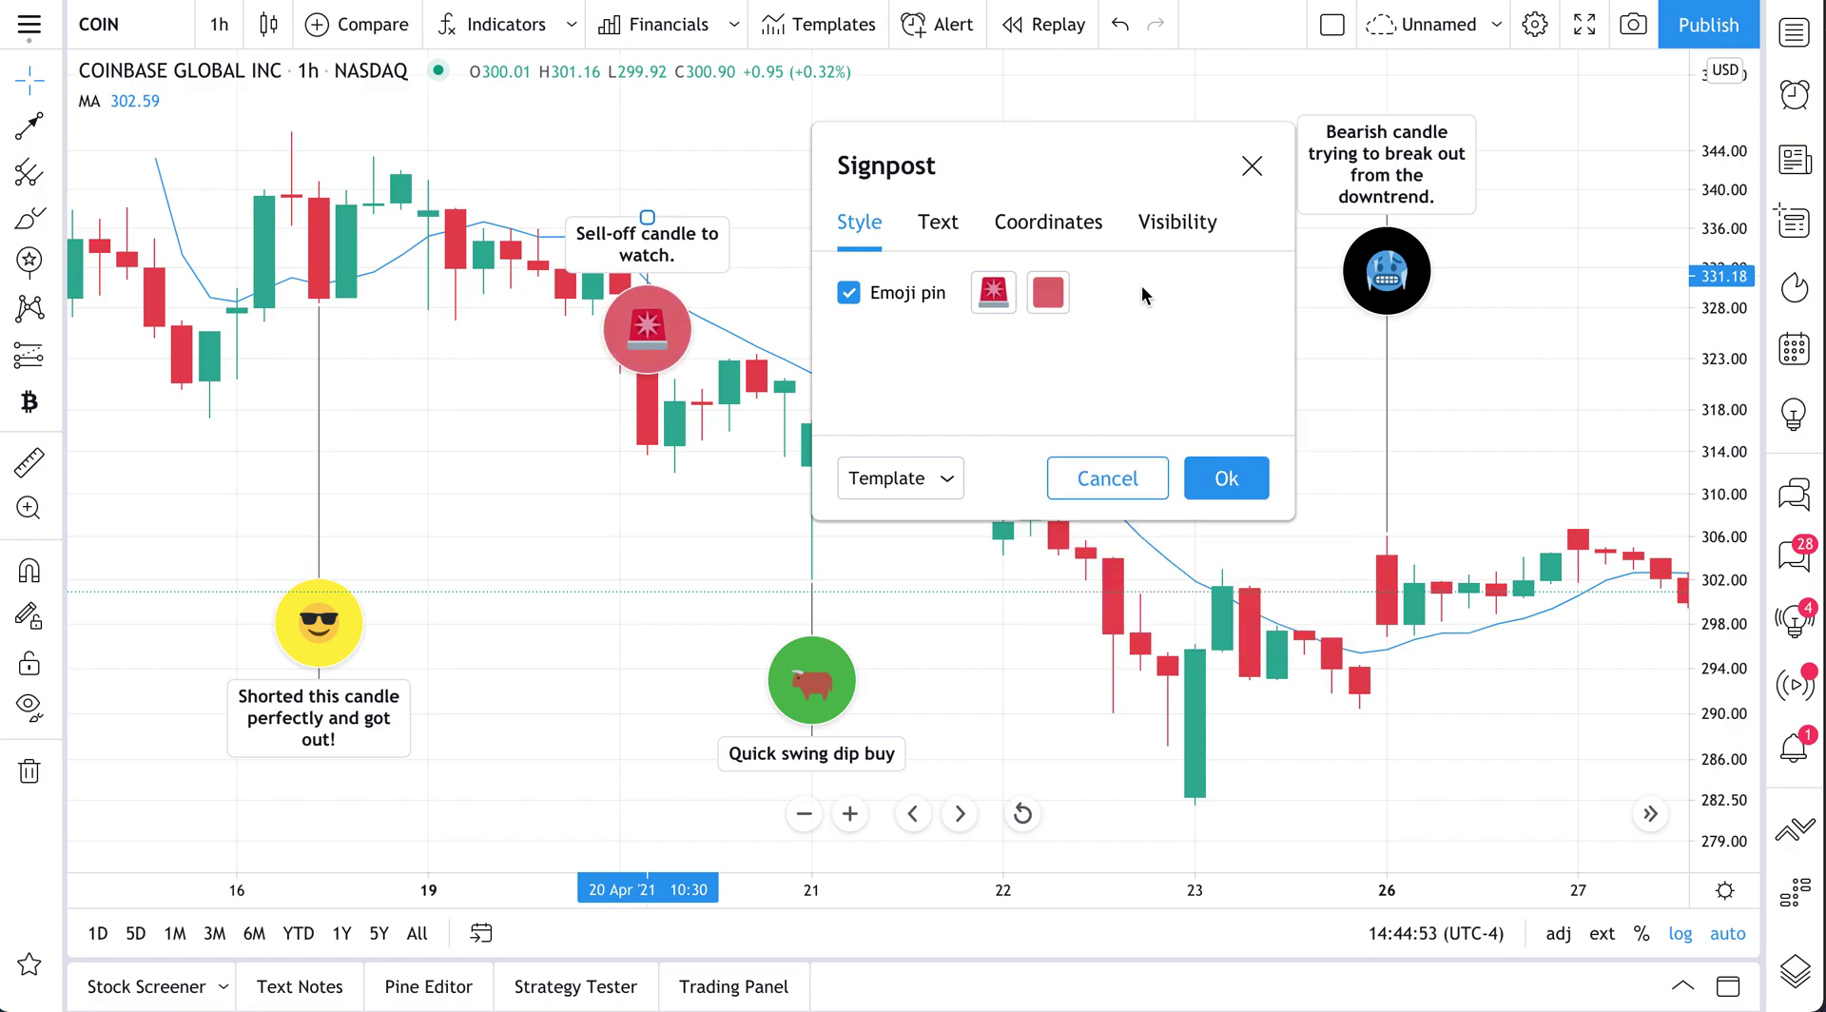
{"action": "left_click", "coordinate": [1054, 301]}
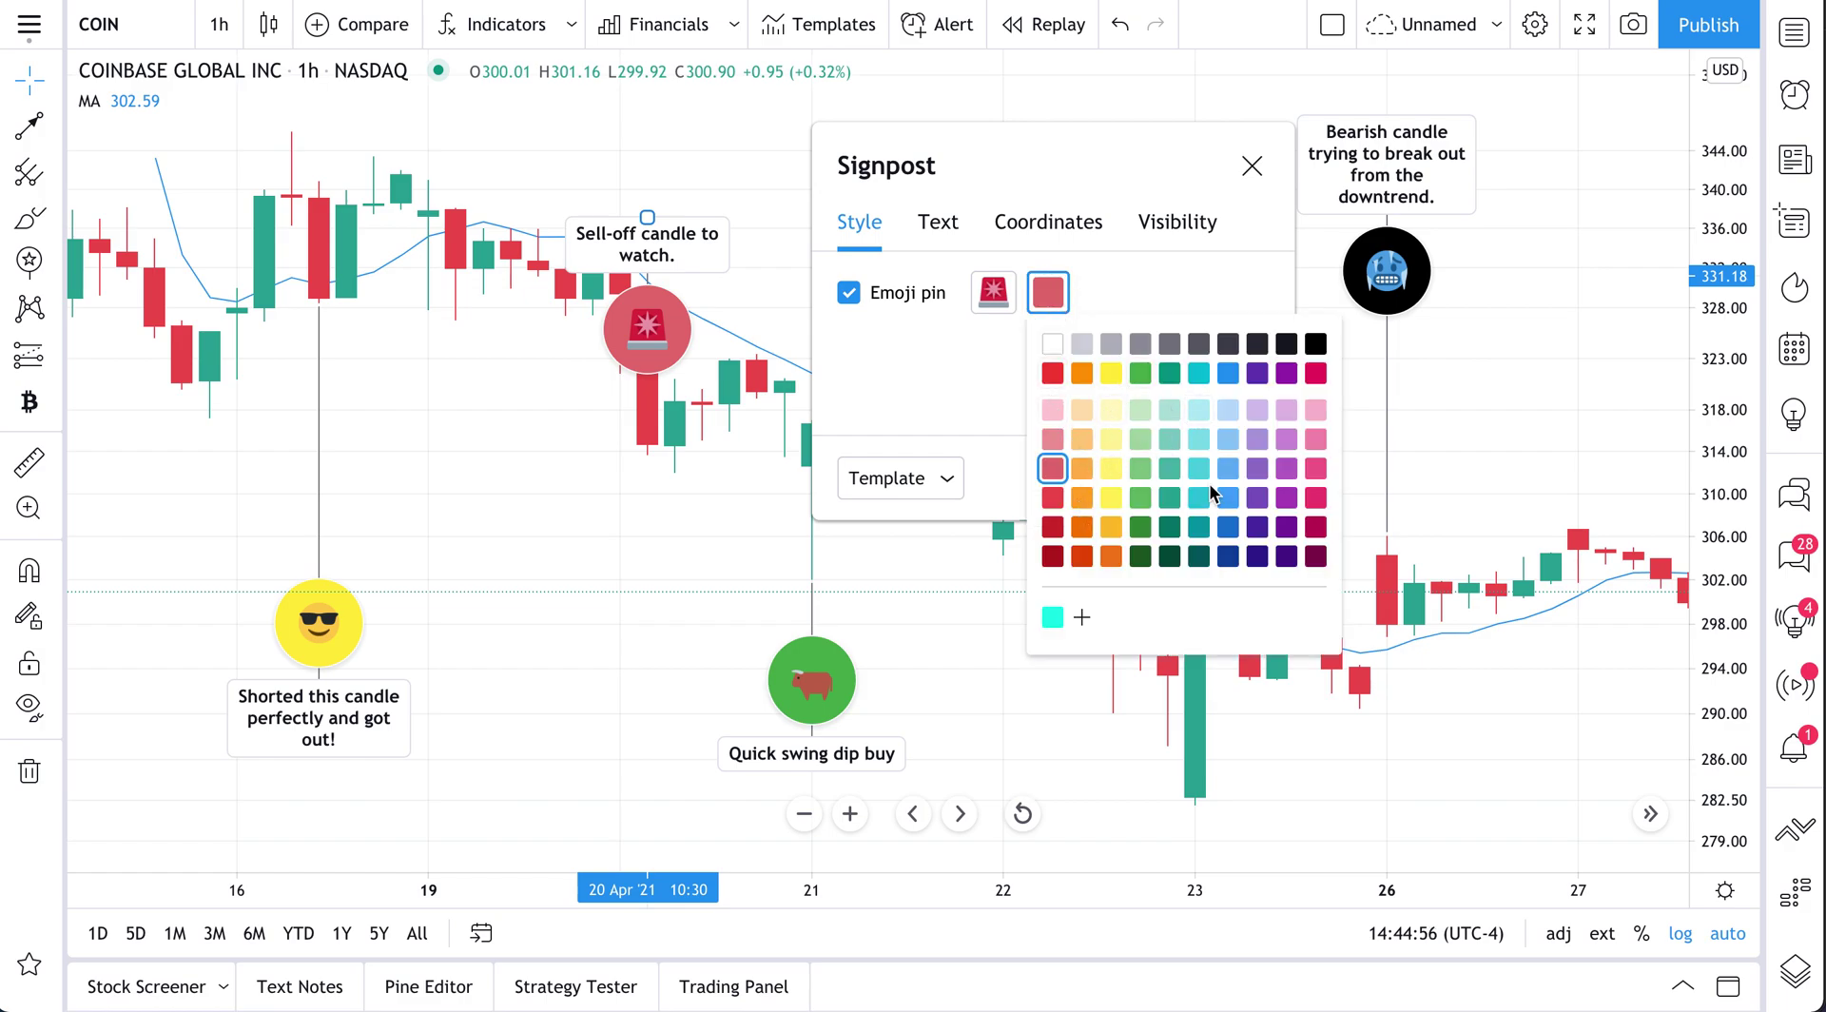
{"action": "left_click", "coordinate": [975, 378]}
{"action": "left_click", "coordinate": [1001, 294]}
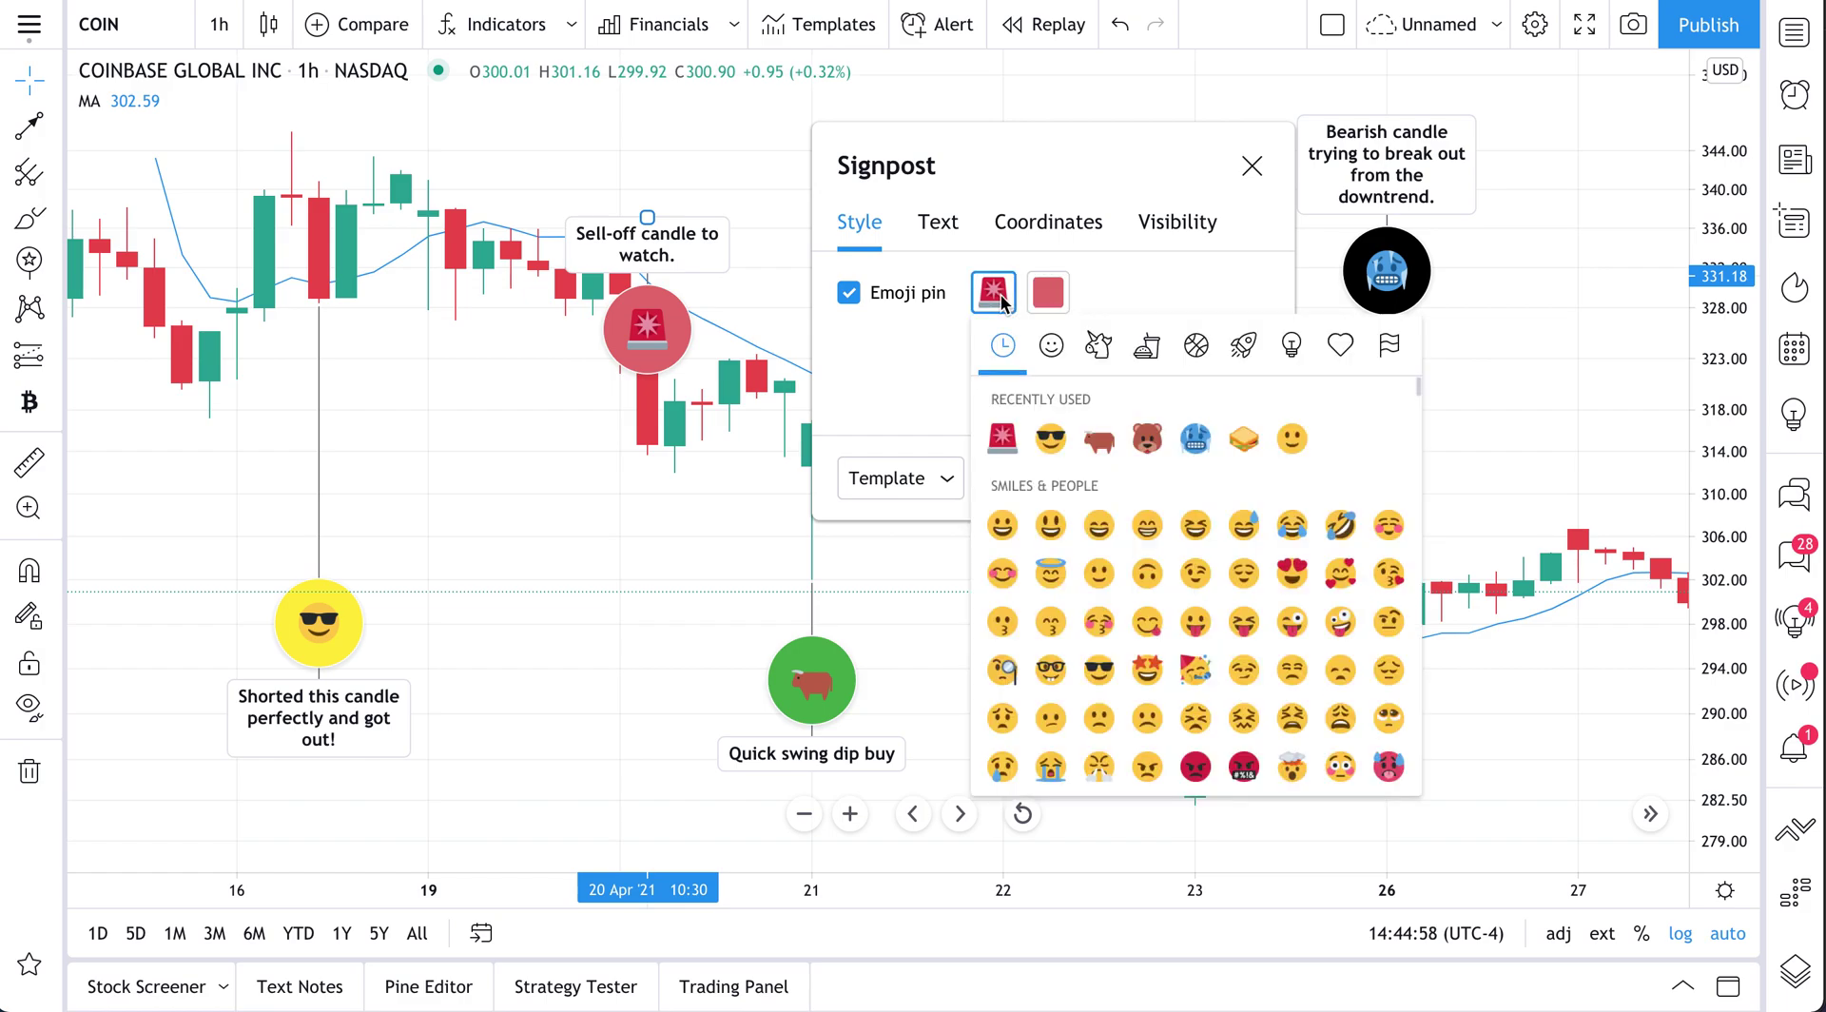
{"action": "left_click", "coordinate": [1046, 297]}
{"action": "left_click", "coordinate": [1122, 293]}
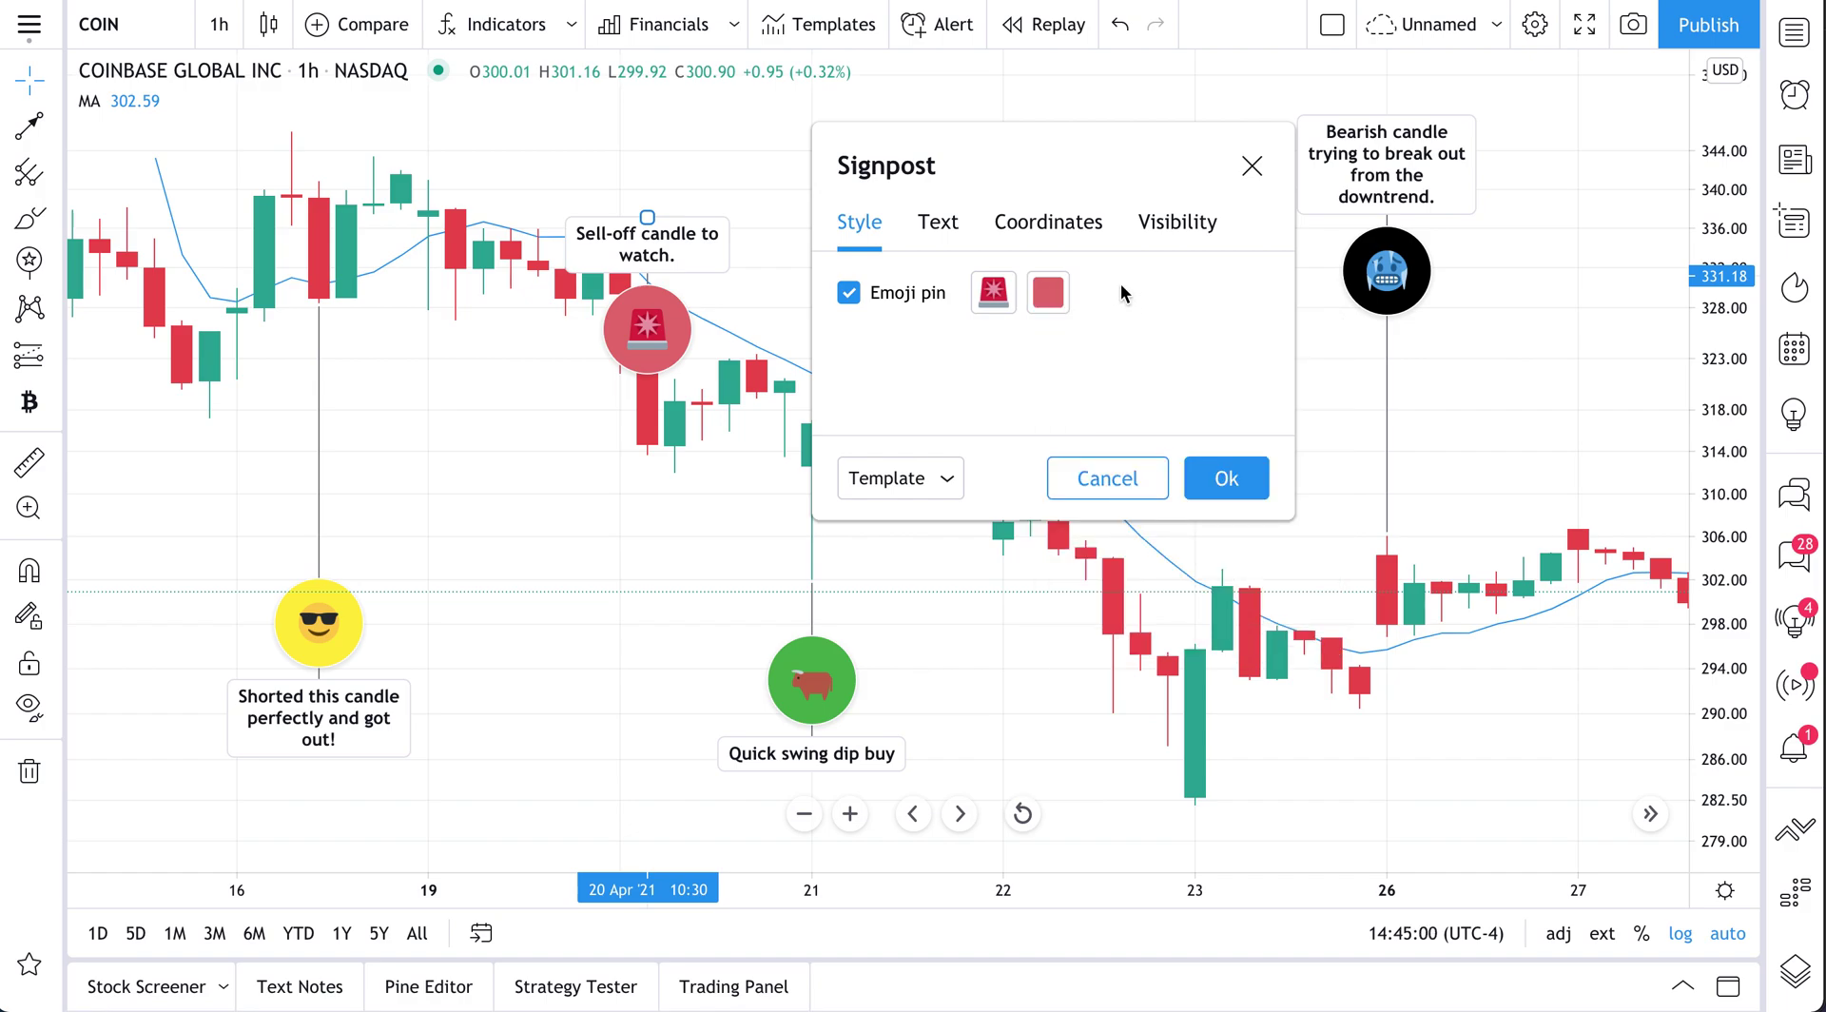
{"action": "left_click", "coordinate": [1226, 477]}
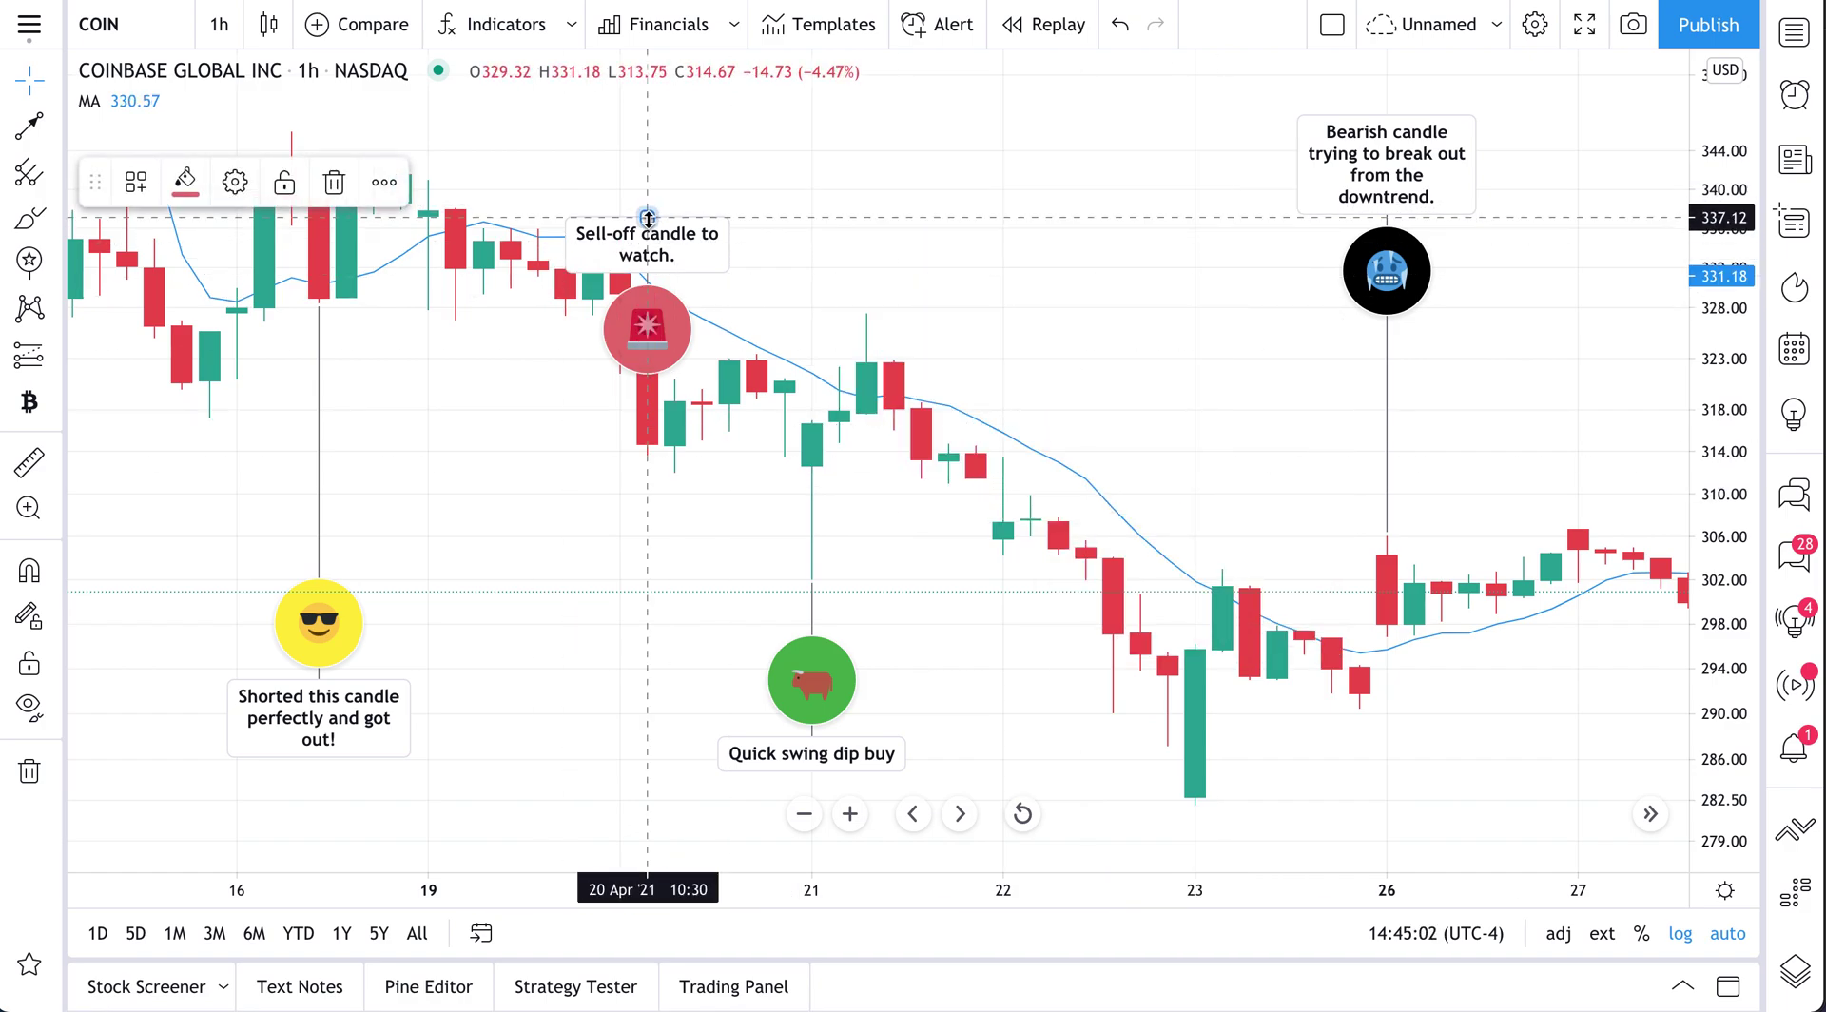
Raise the Sell-off signpost higher above its candle, deselect it and zoom out
{"action": "left_click_drag", "start_coordinate": [648, 219], "coordinate": [651, 86]}
{"action": "left_click", "coordinate": [910, 269]}
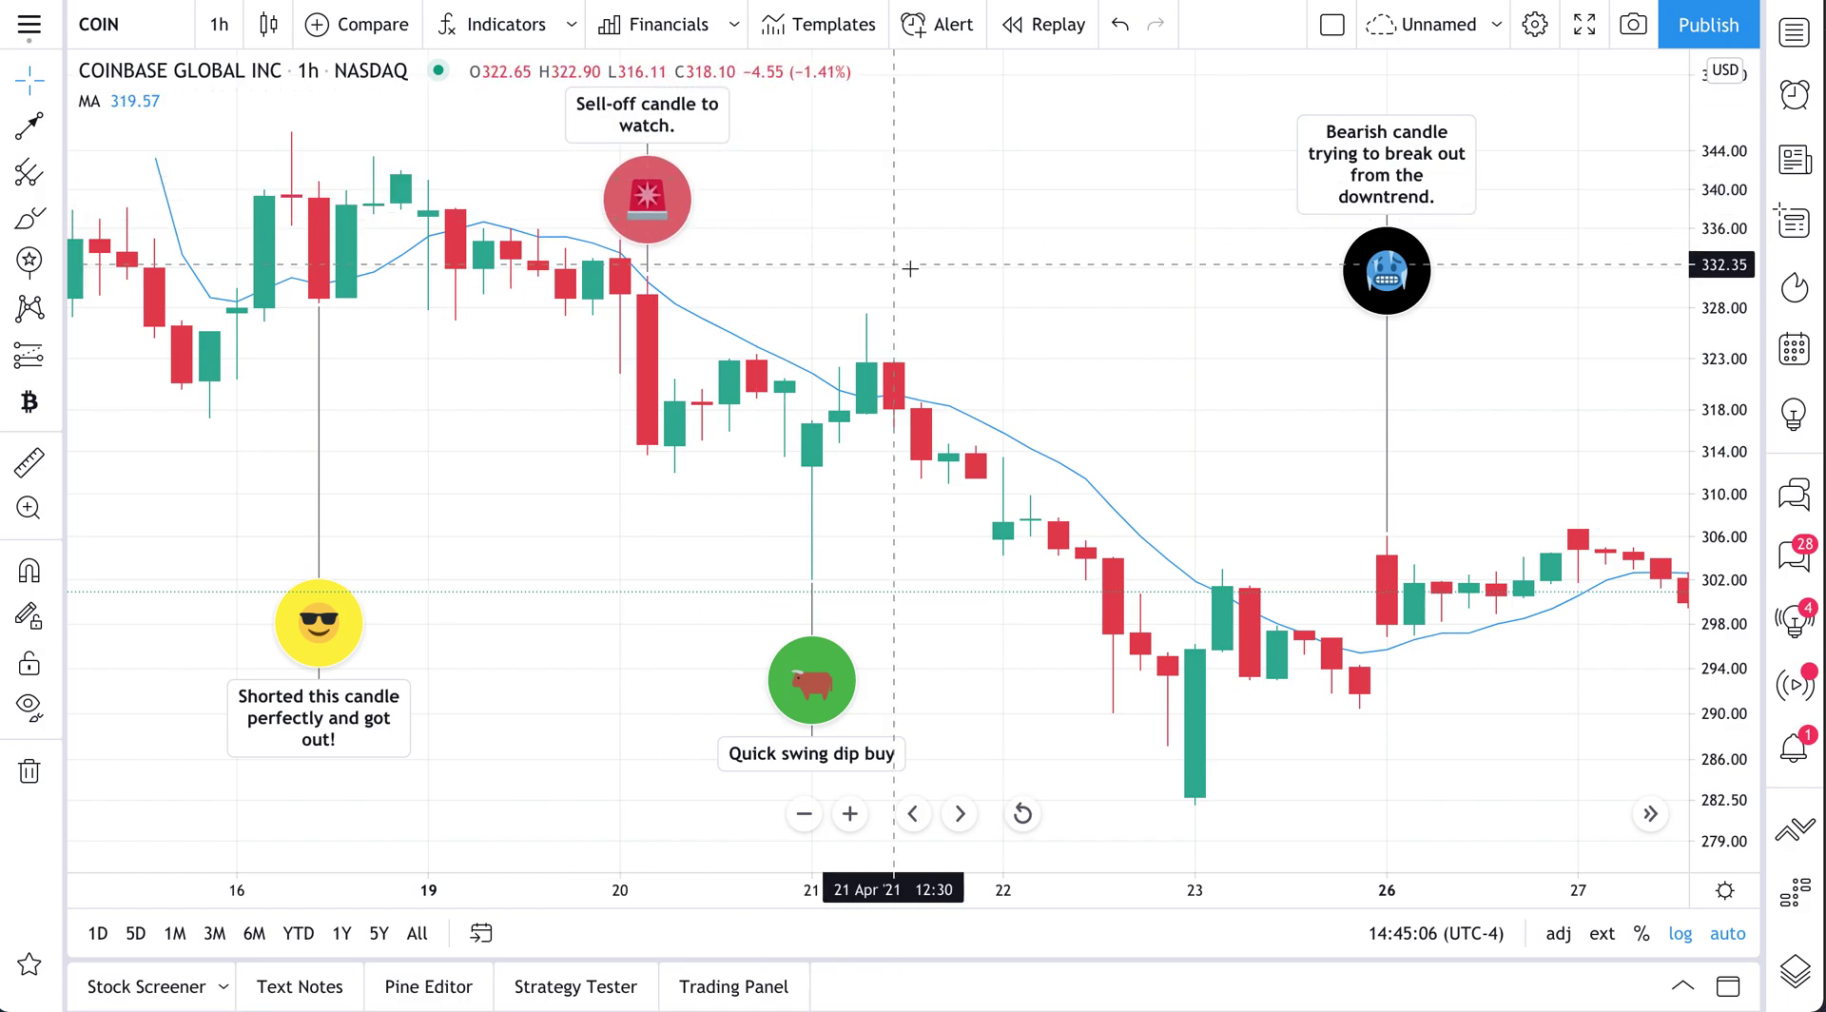
{"action": "scroll", "coordinate": [910, 269], "scroll_direction": "down", "scroll_amount": 3}
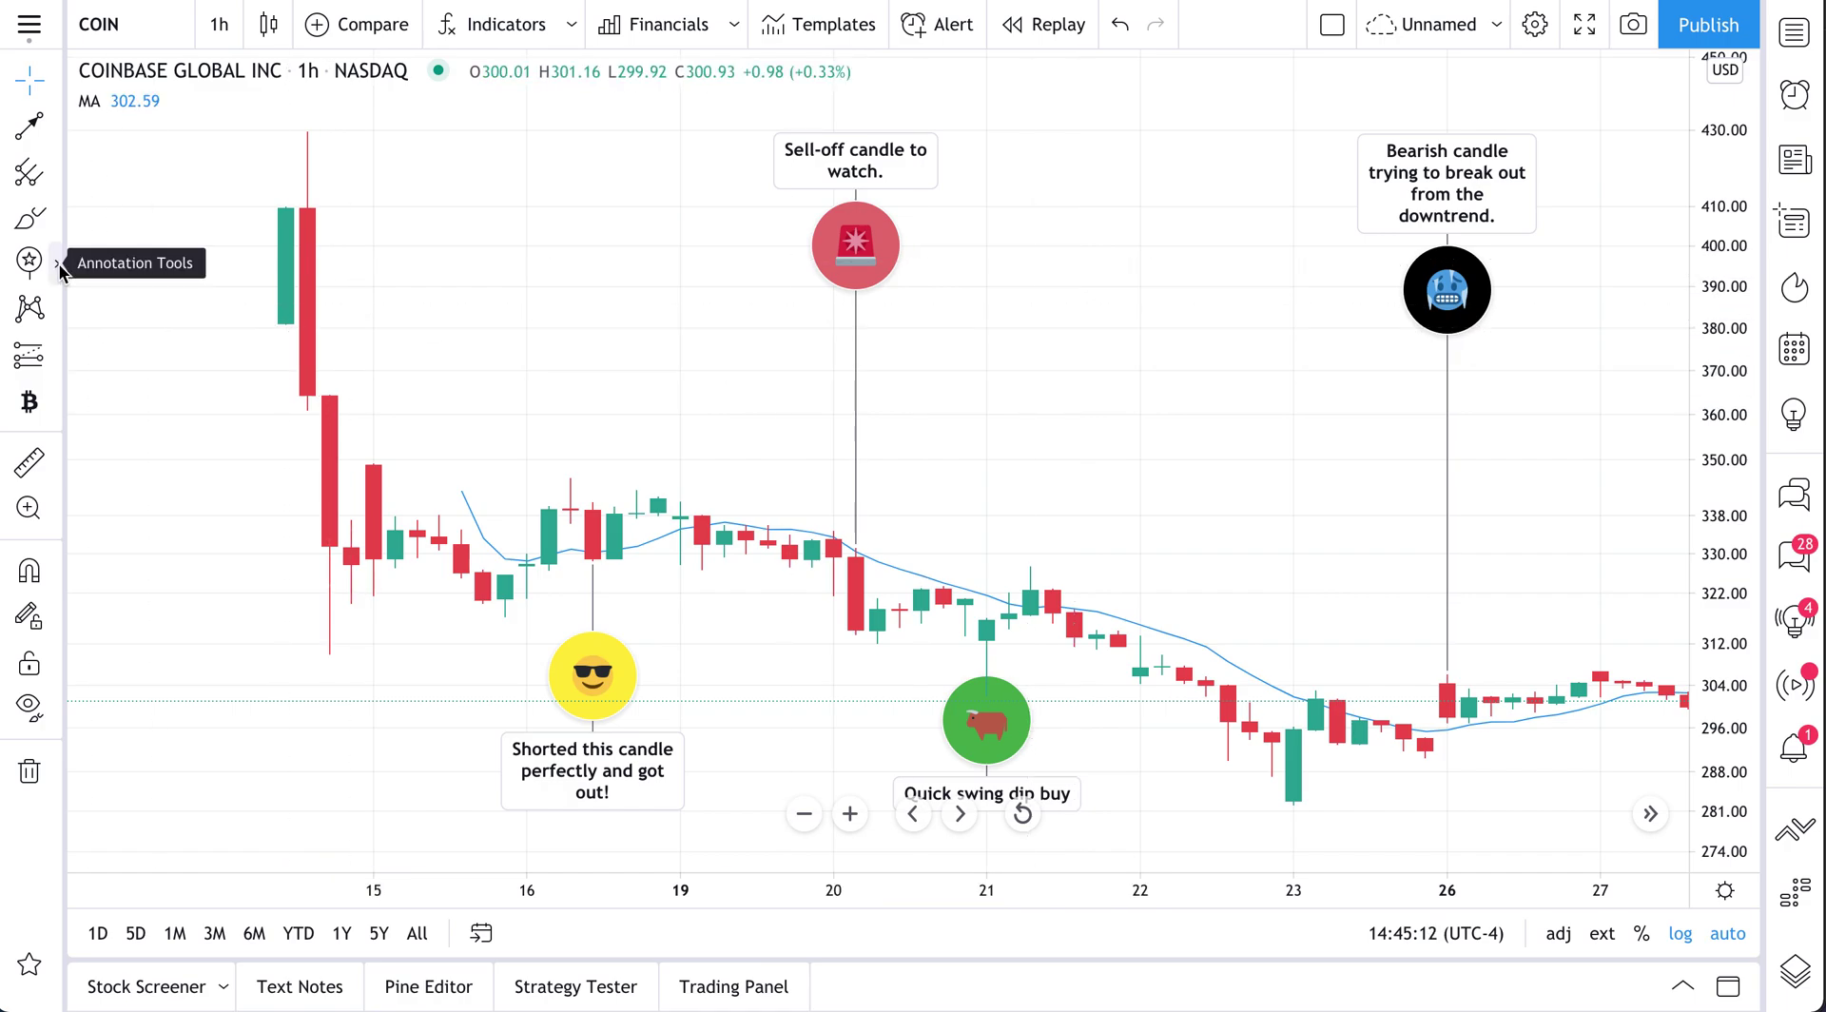
{"action": "left_click", "coordinate": [58, 266]}
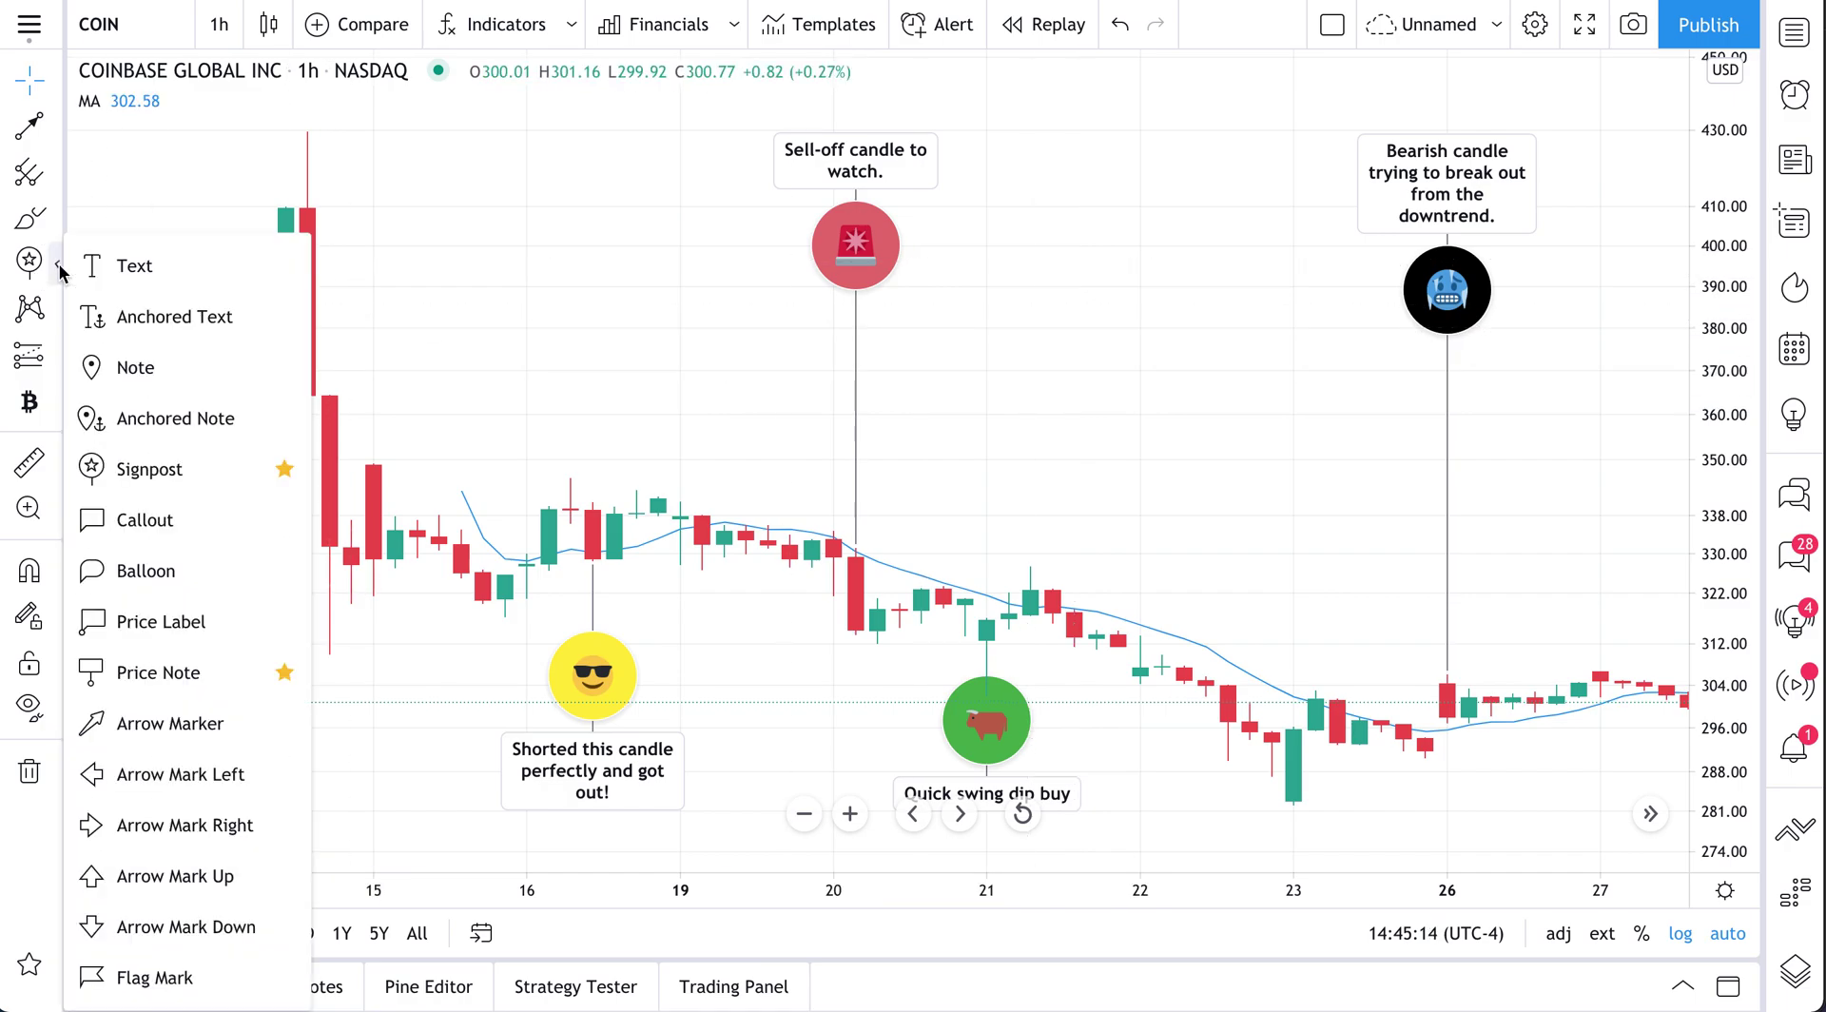
Place a signpost on the 14 Apr candle reading 'The start of the IPO drop.'
{"action": "left_click", "coordinate": [204, 482]}
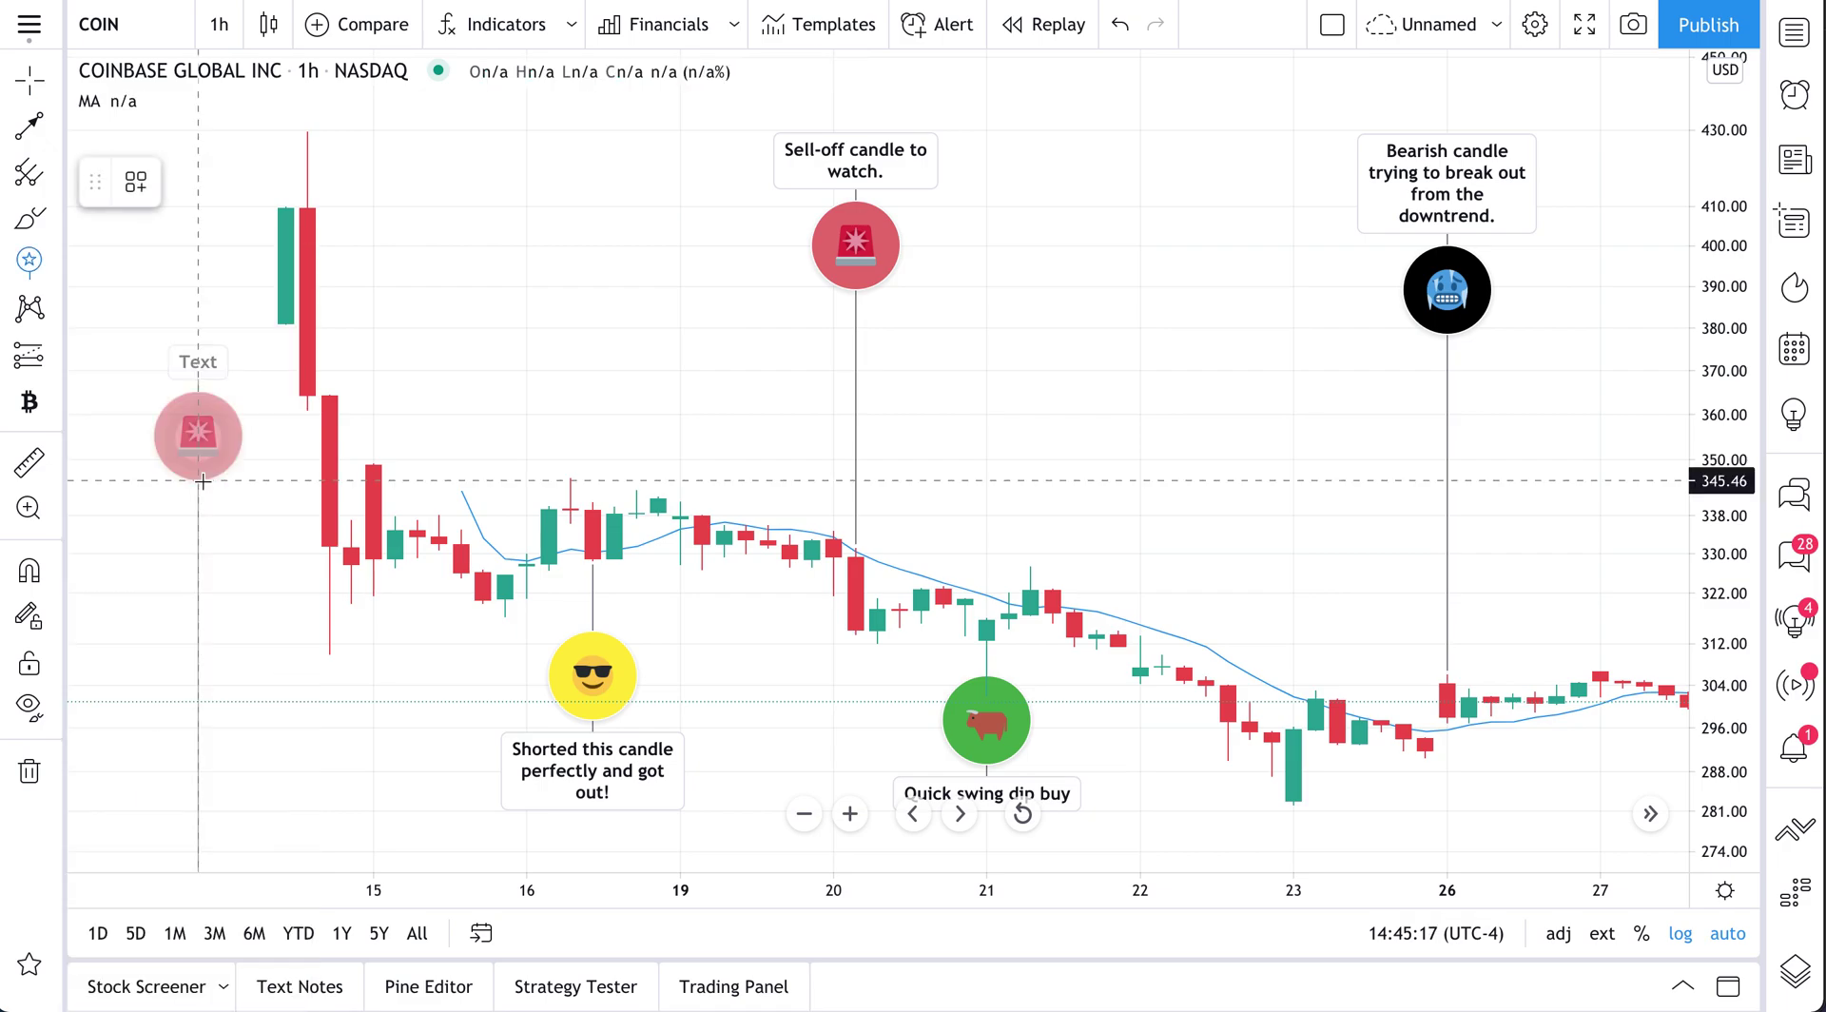
{"action": "left_click", "coordinate": [328, 523]}
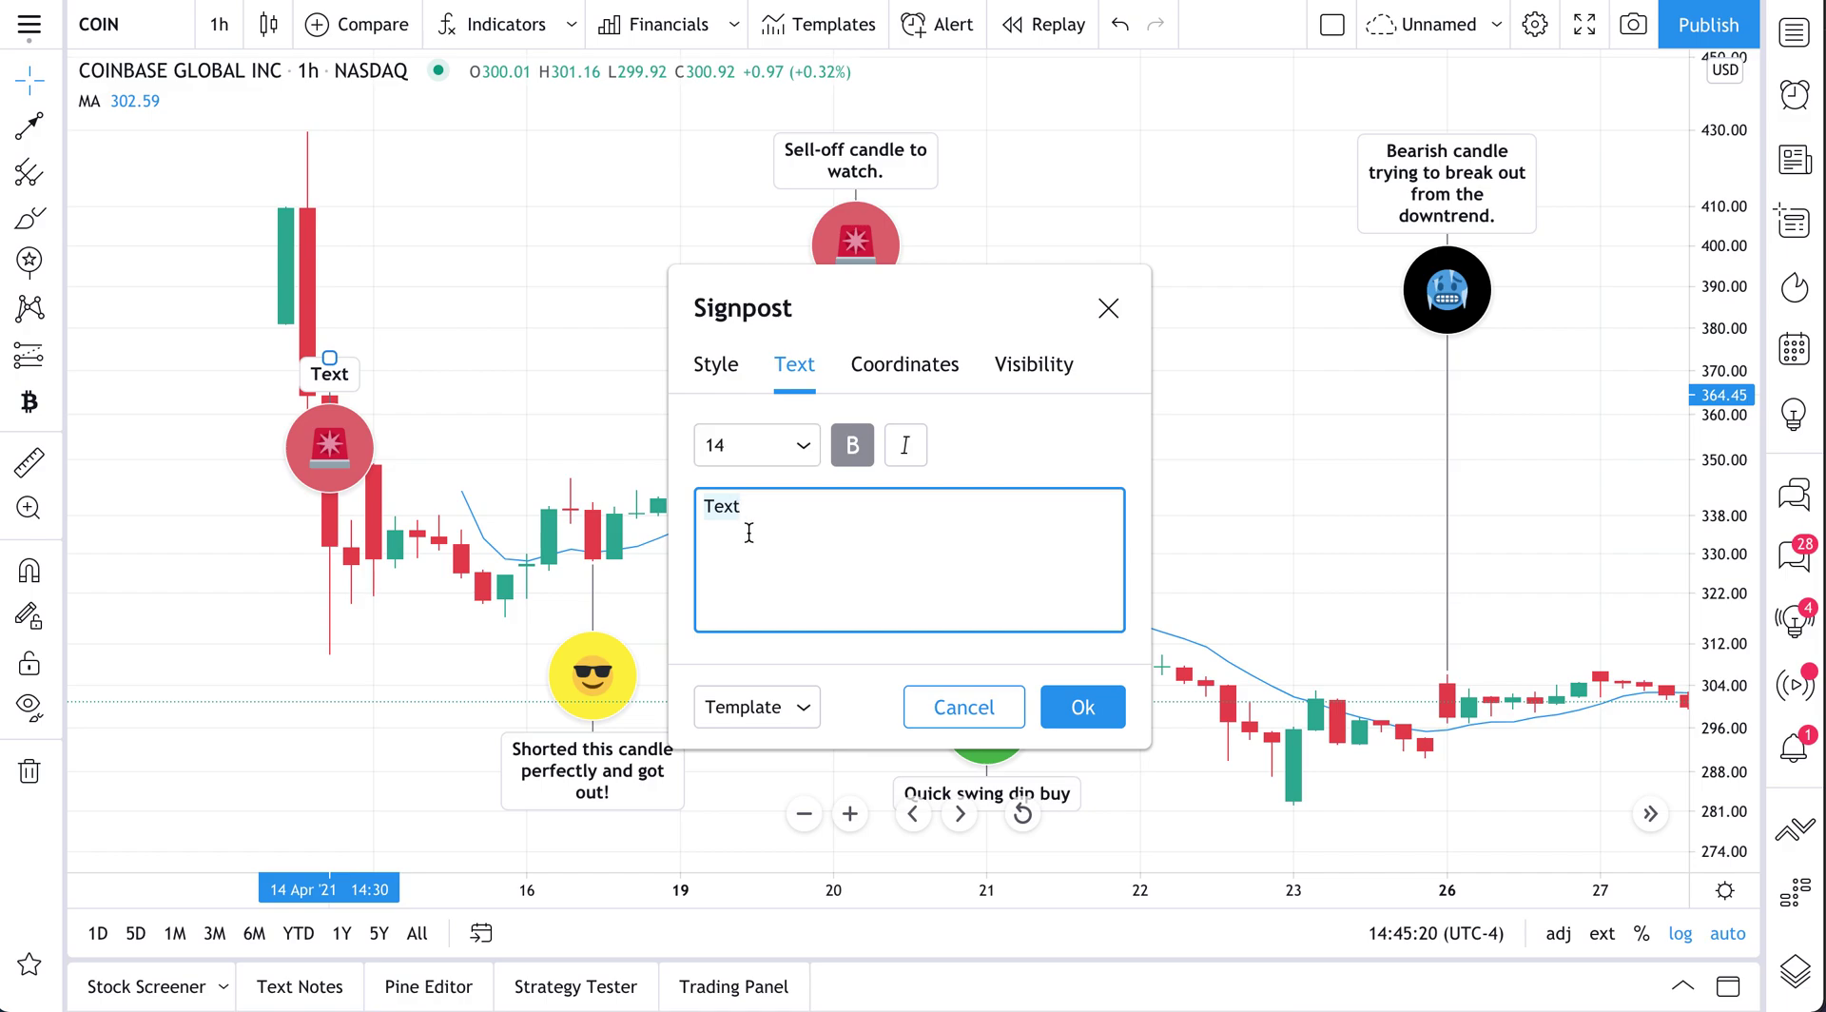
{"action": "type", "text": "The start of the "}
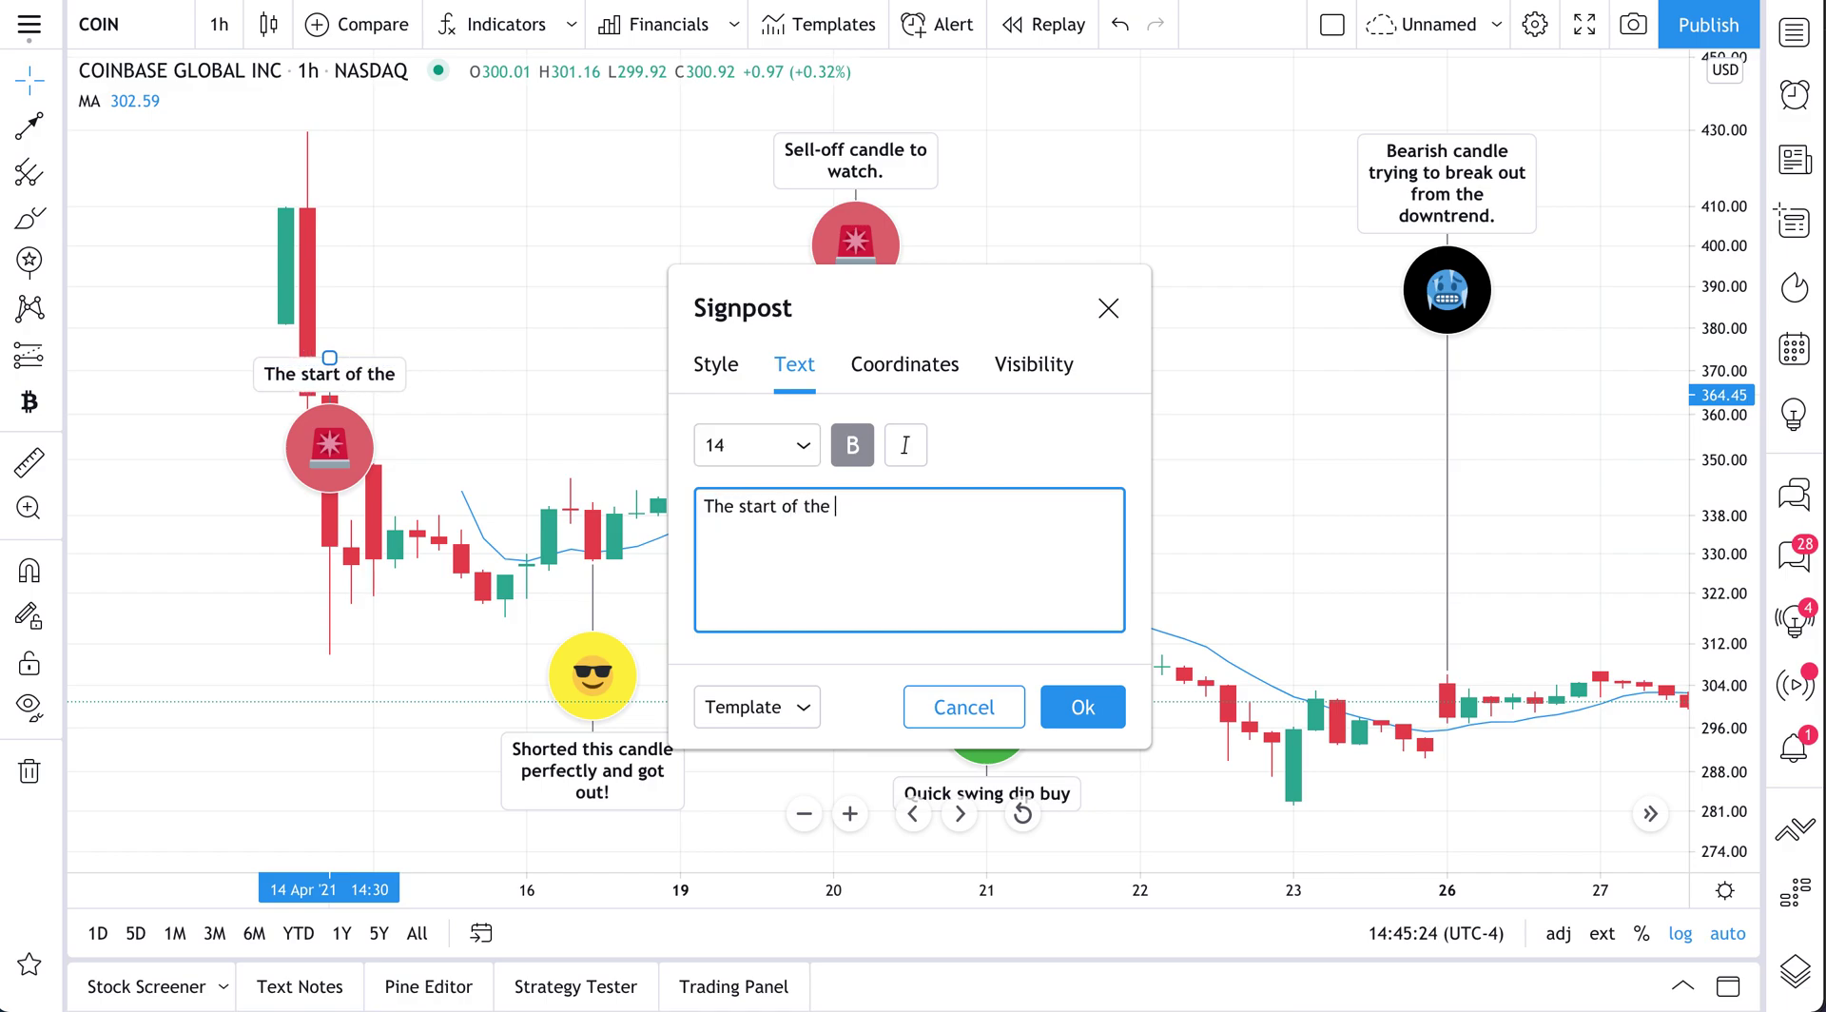
{"action": "type", "text": "IPO drop."}
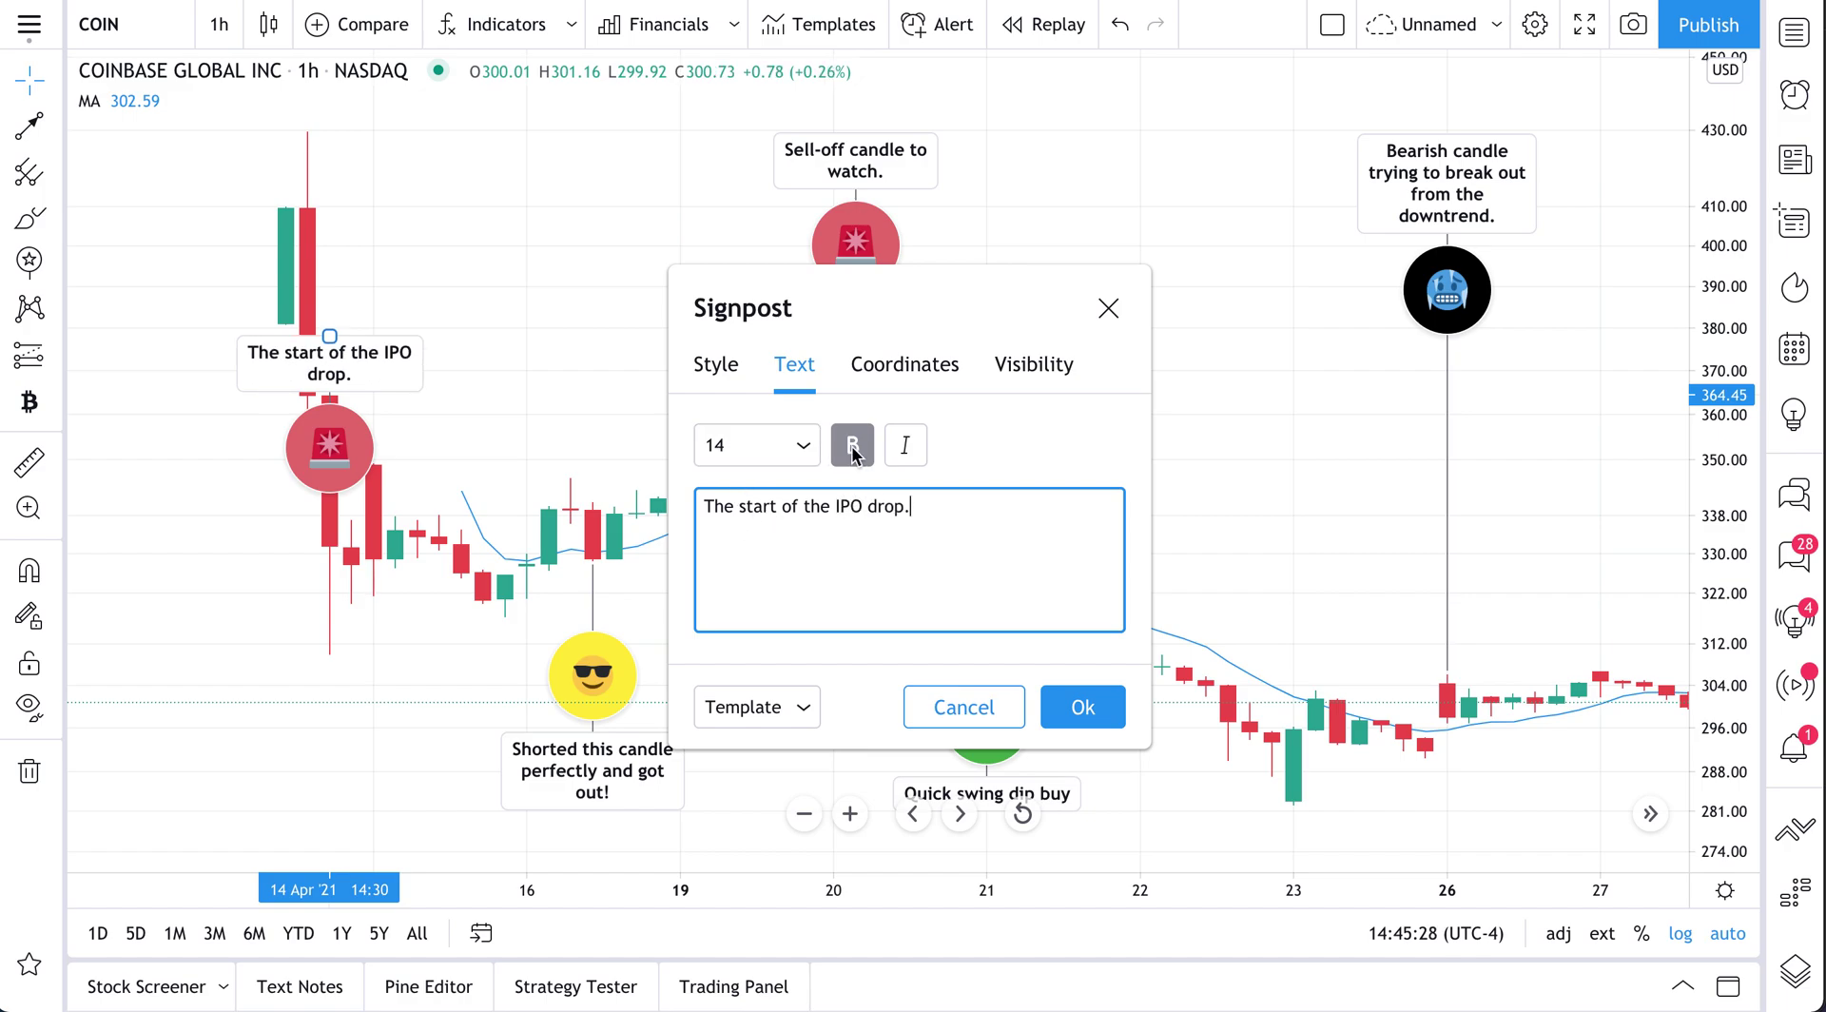
Give the new signpost a bear emoji on a dark red pin and confirm it
{"action": "left_click", "coordinate": [730, 380]}
{"action": "left_click", "coordinate": [856, 437]}
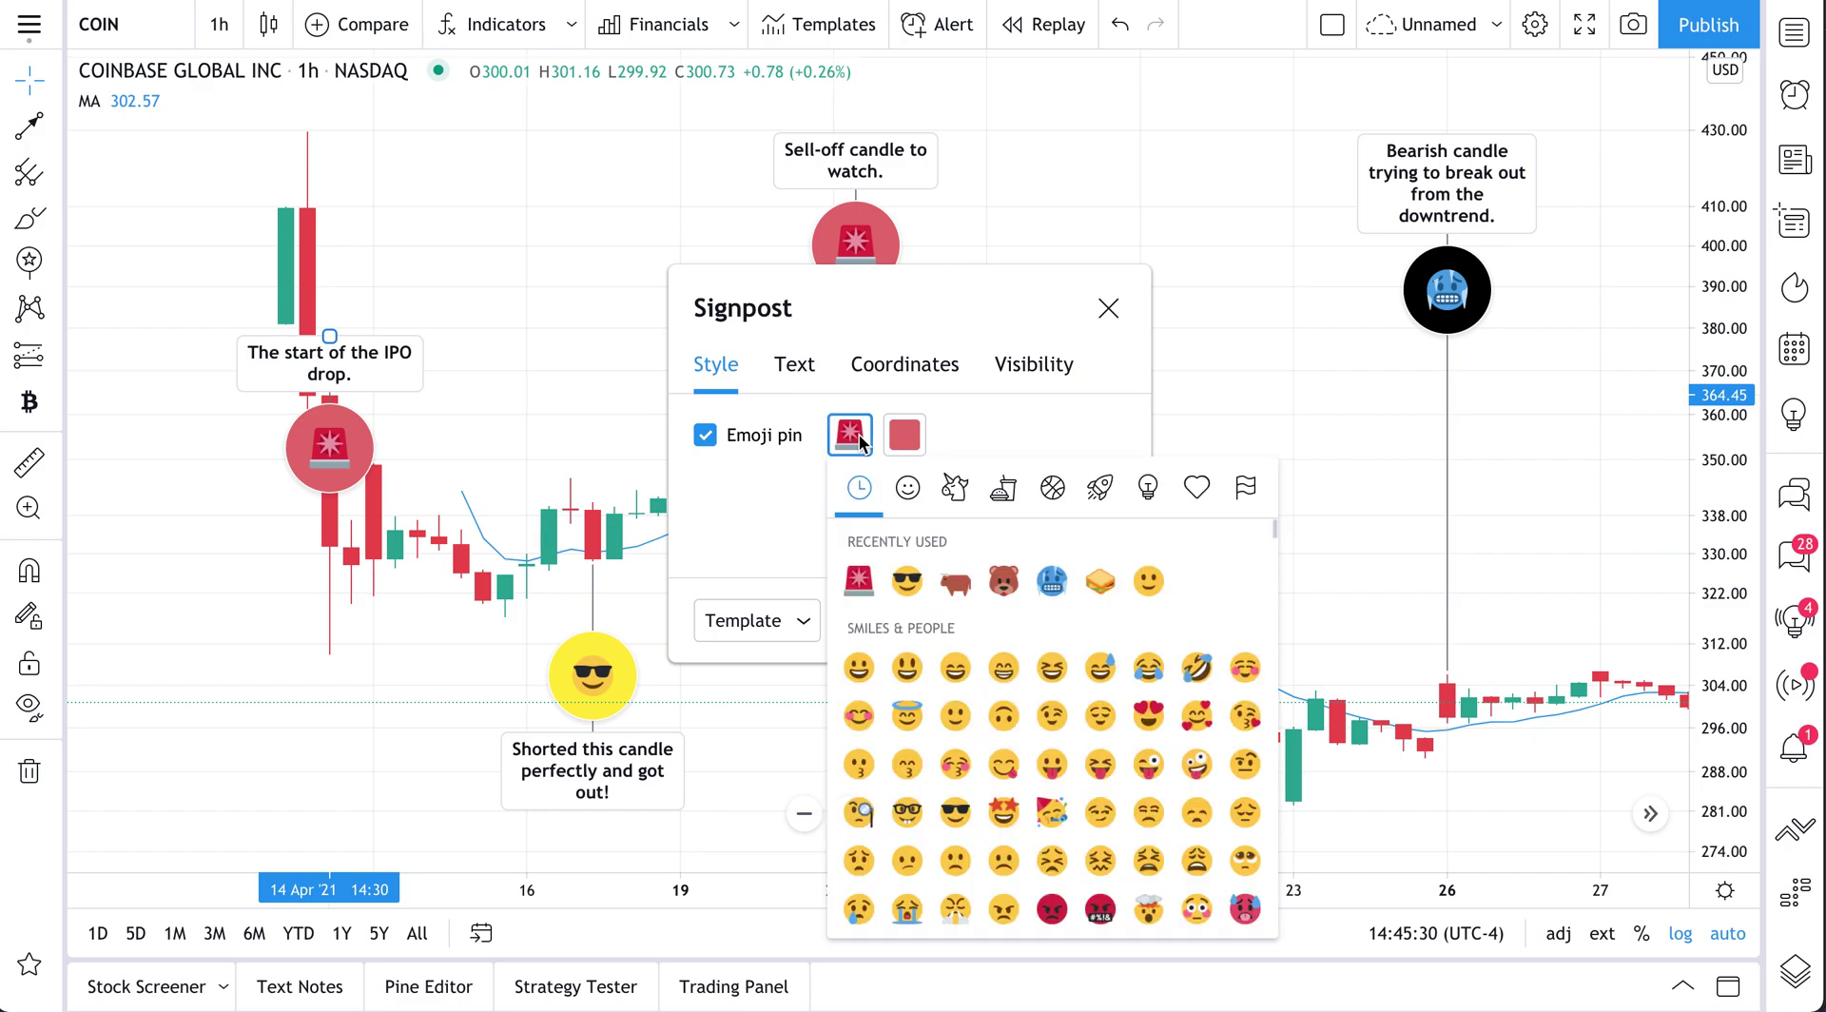
{"action": "left_click", "coordinate": [955, 581]}
{"action": "left_click", "coordinate": [858, 438]}
{"action": "left_click", "coordinate": [1001, 579]}
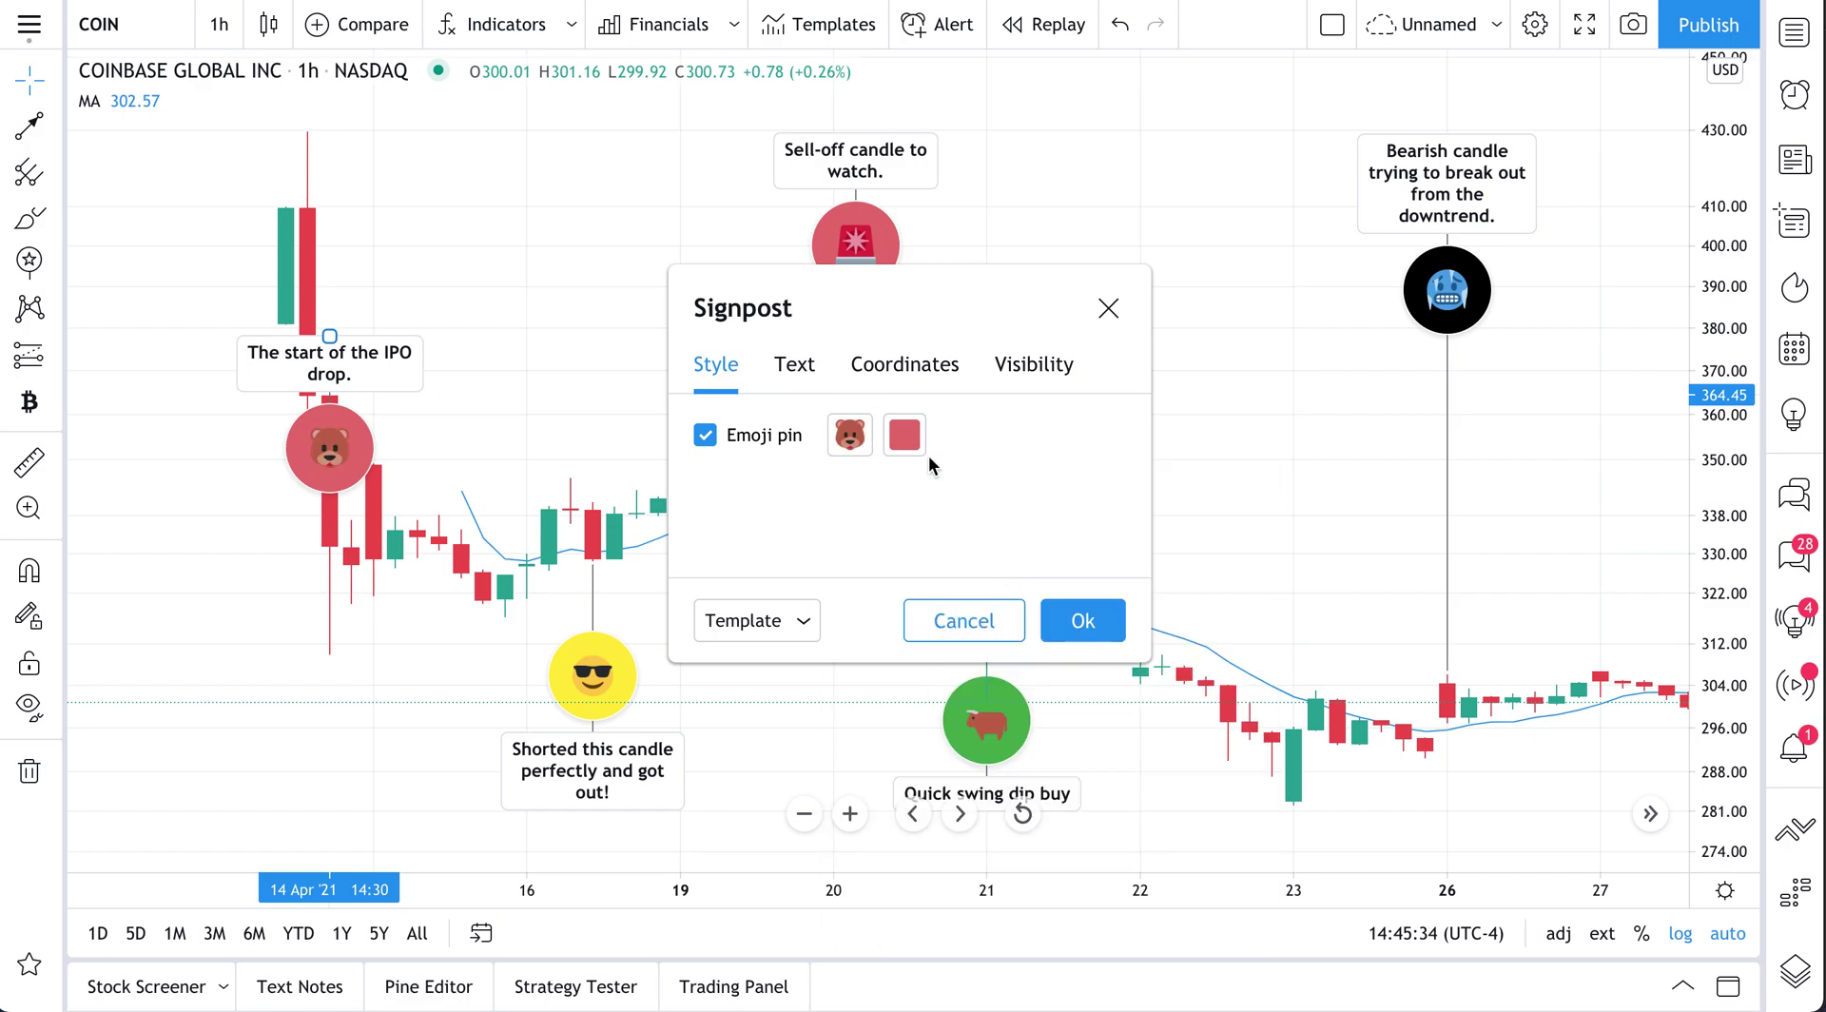
{"action": "left_click", "coordinate": [903, 435]}
{"action": "left_click", "coordinate": [909, 698]}
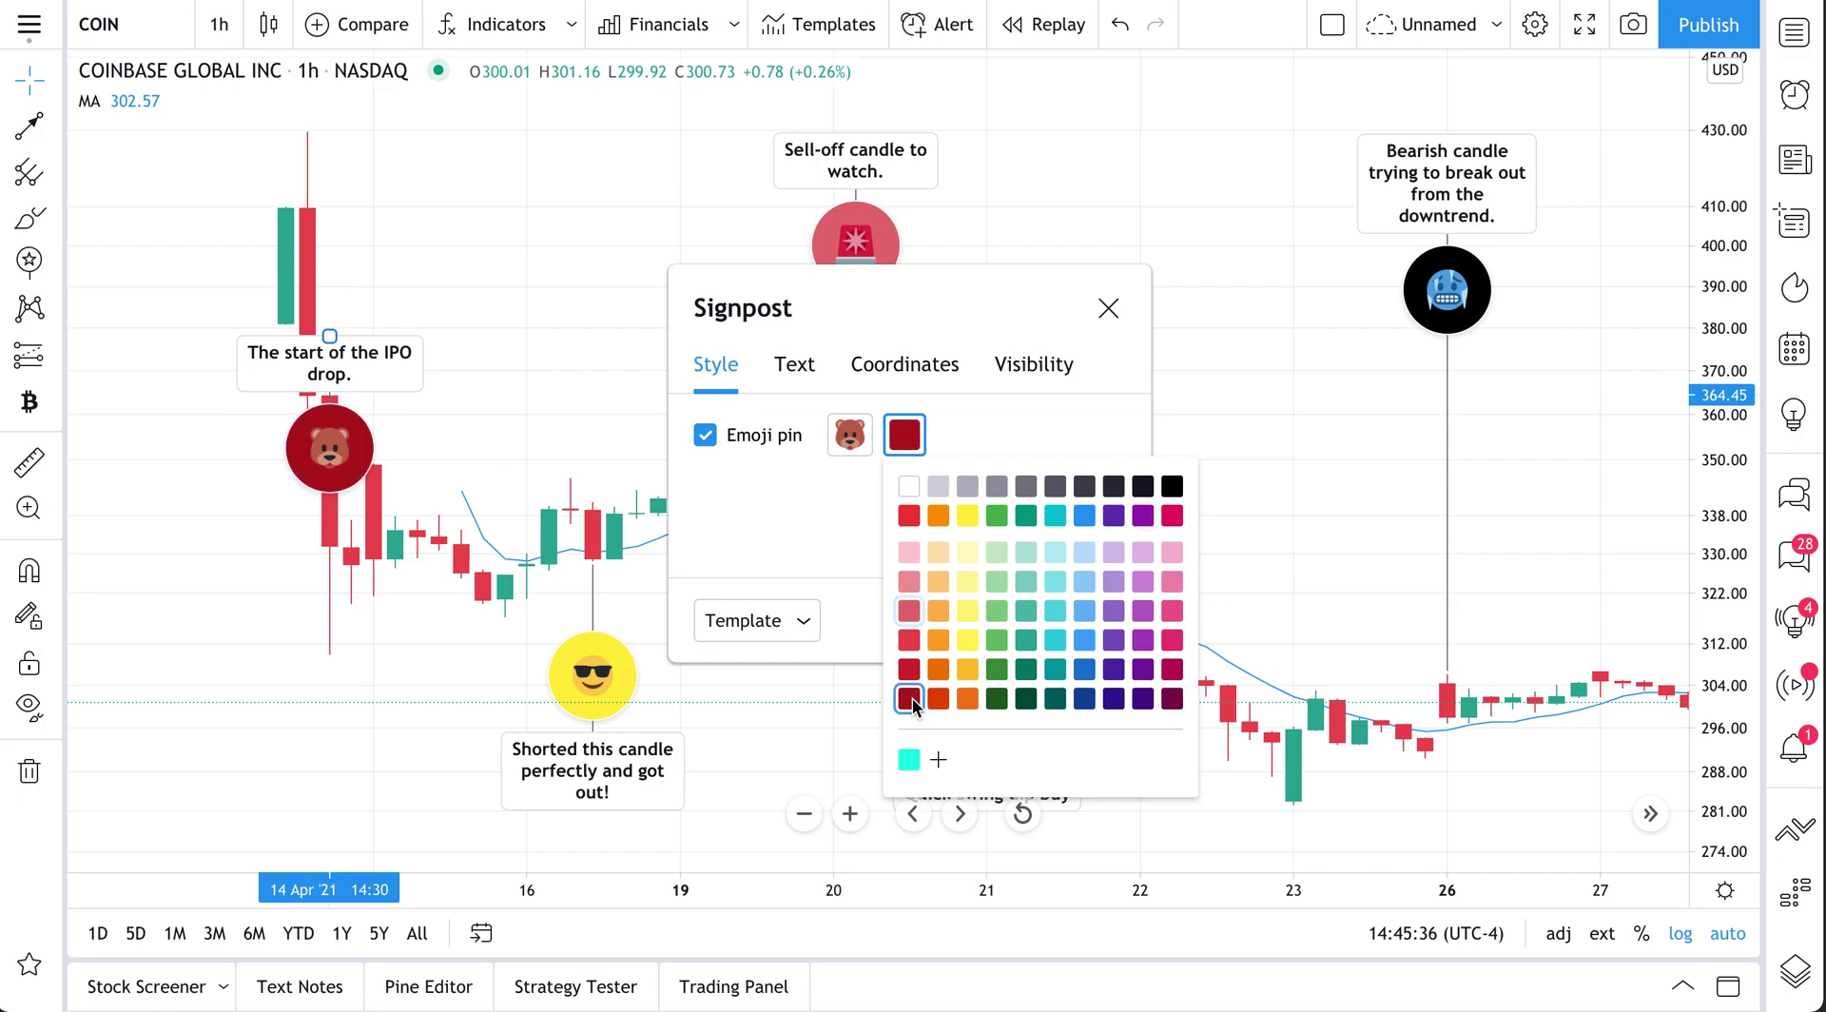
{"action": "left_click", "coordinate": [1021, 440]}
{"action": "left_click", "coordinate": [1082, 621]}
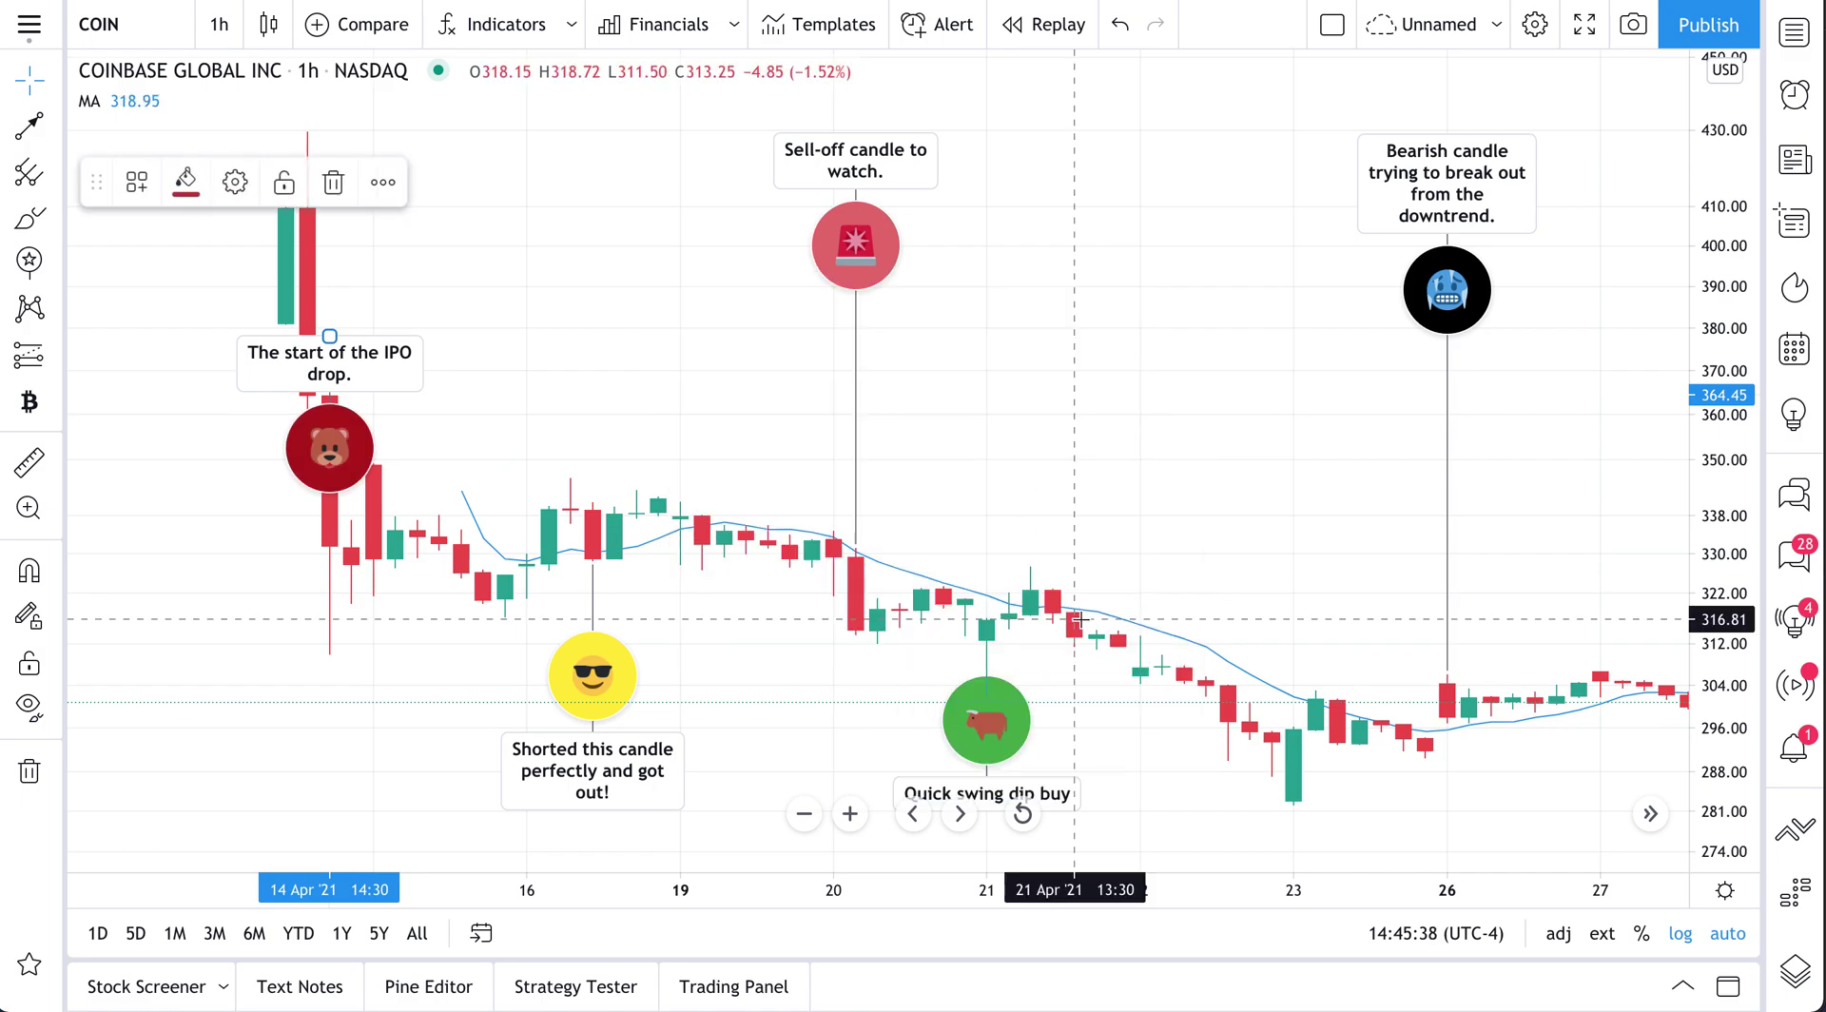
Move the bear signpost below the candles, level with the 'Shorted this candle' signpost
{"action": "left_click_drag", "start_coordinate": [329, 339], "coordinate": [330, 865]}
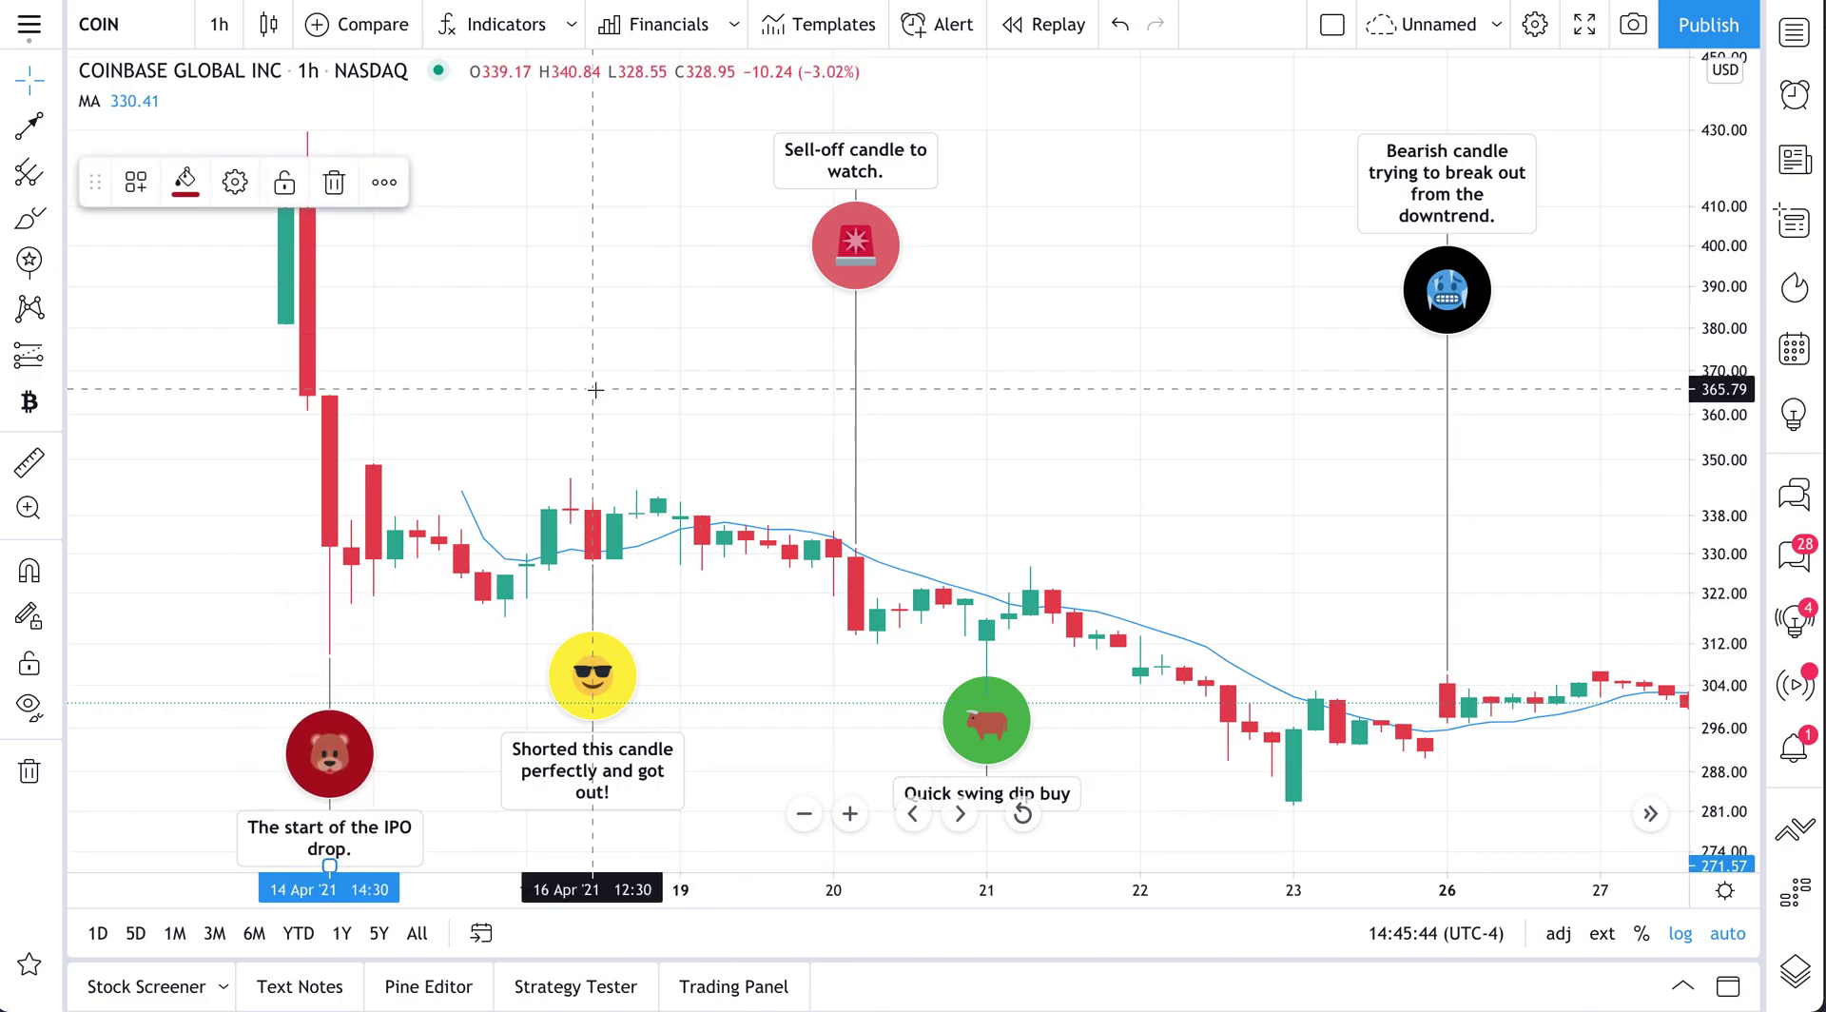
{"action": "left_click", "coordinate": [54, 81]}
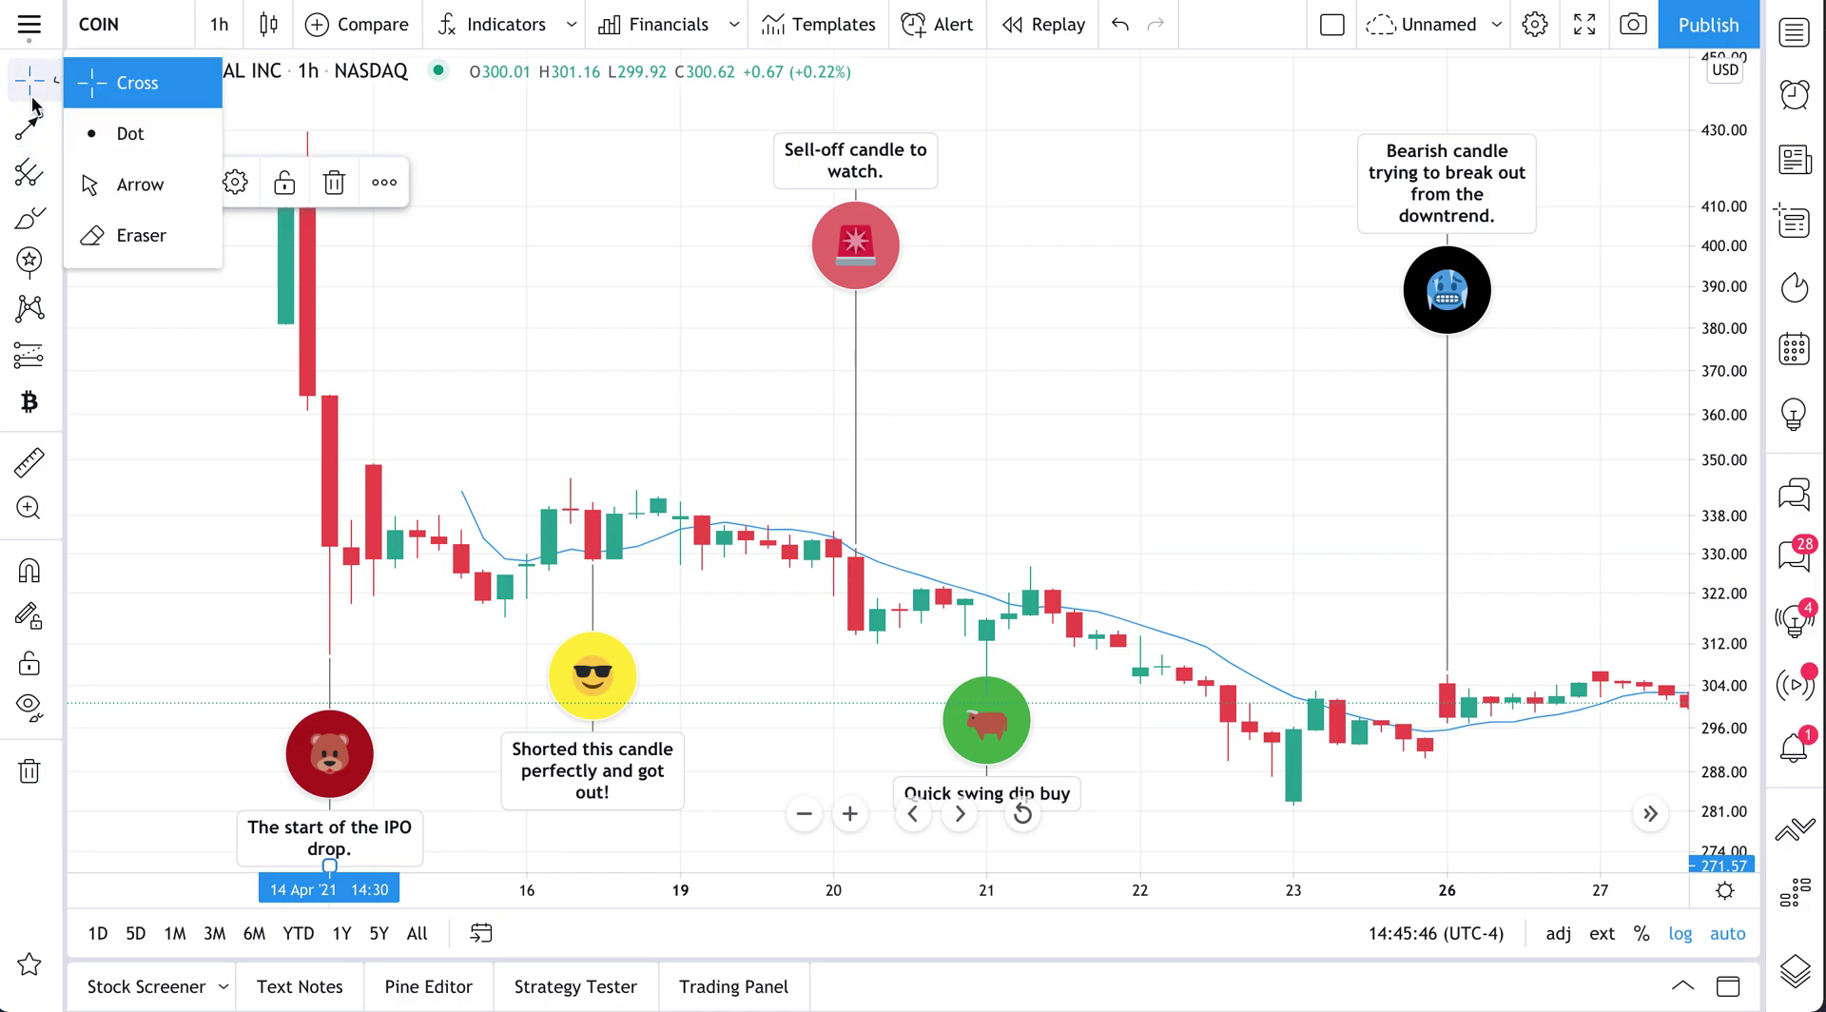
{"action": "left_click", "coordinate": [95, 78]}
{"action": "scroll", "coordinate": [689, 374], "scroll_direction": "left", "scroll_amount": 3}
{"action": "scroll", "coordinate": [689, 373], "scroll_direction": "up", "scroll_amount": 3}
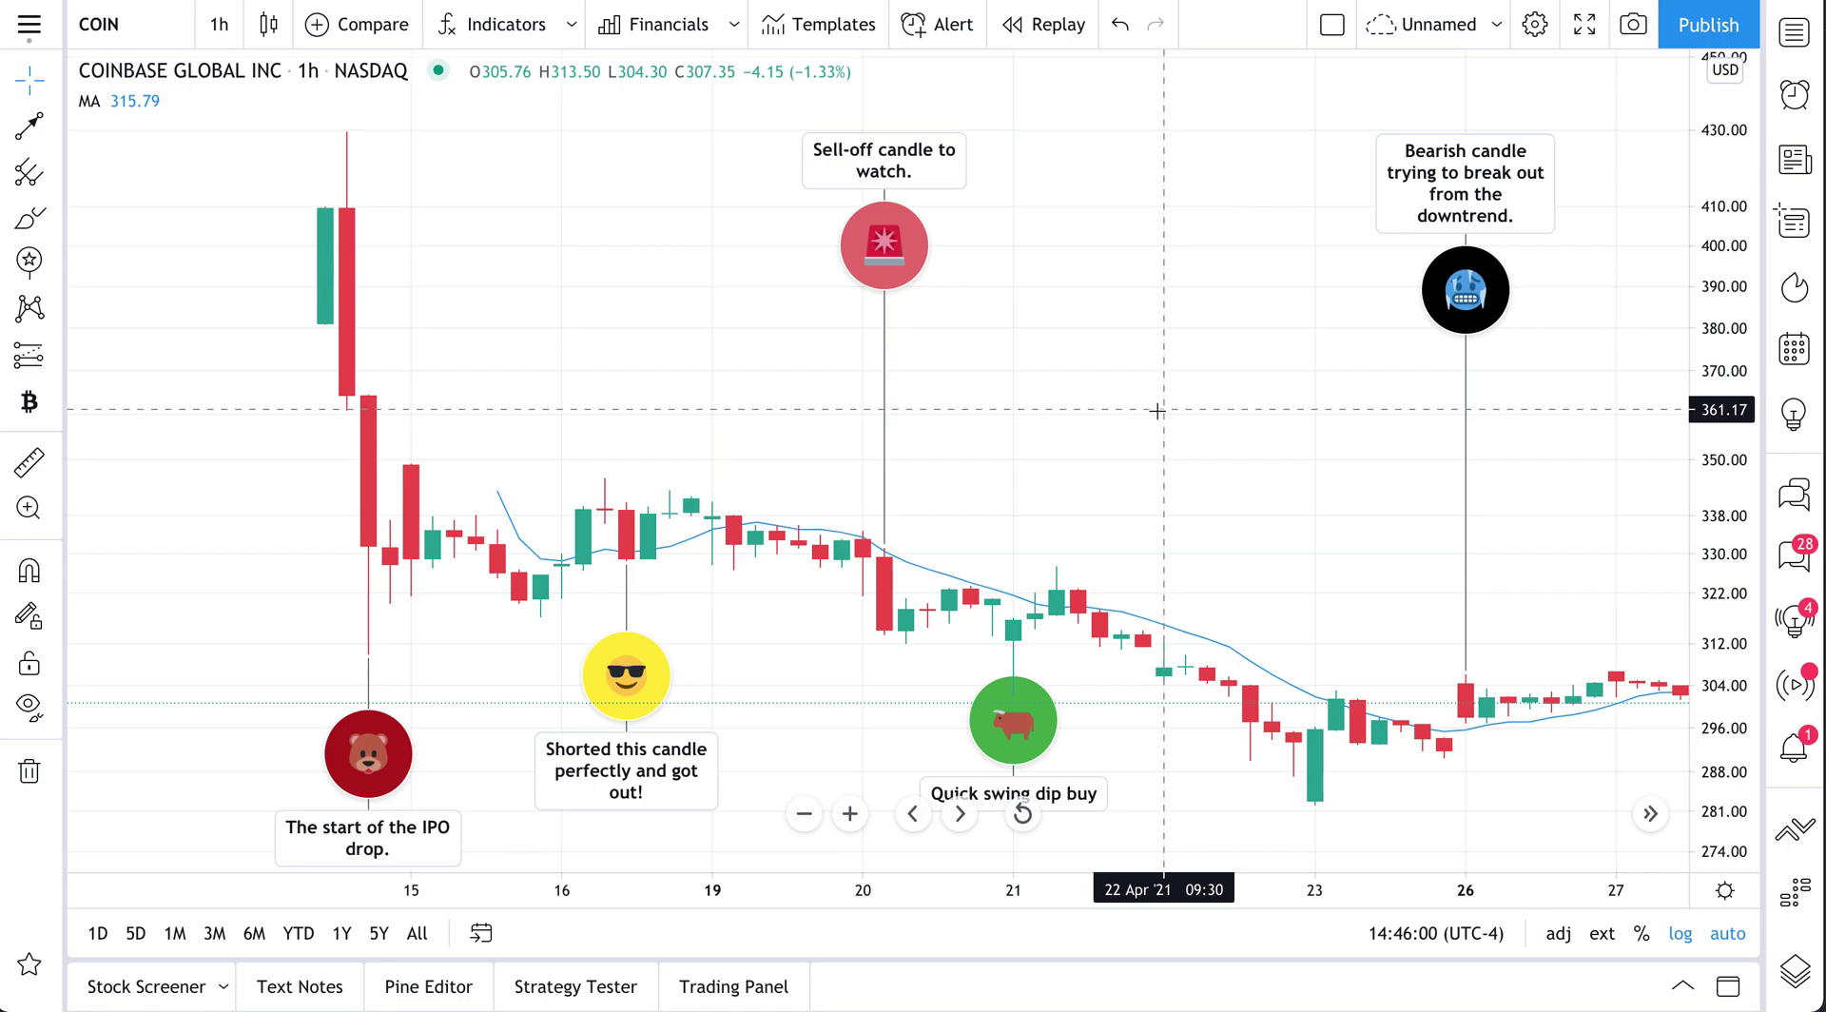
{"action": "left_click_drag", "start_coordinate": [369, 862], "coordinate": [368, 805]}
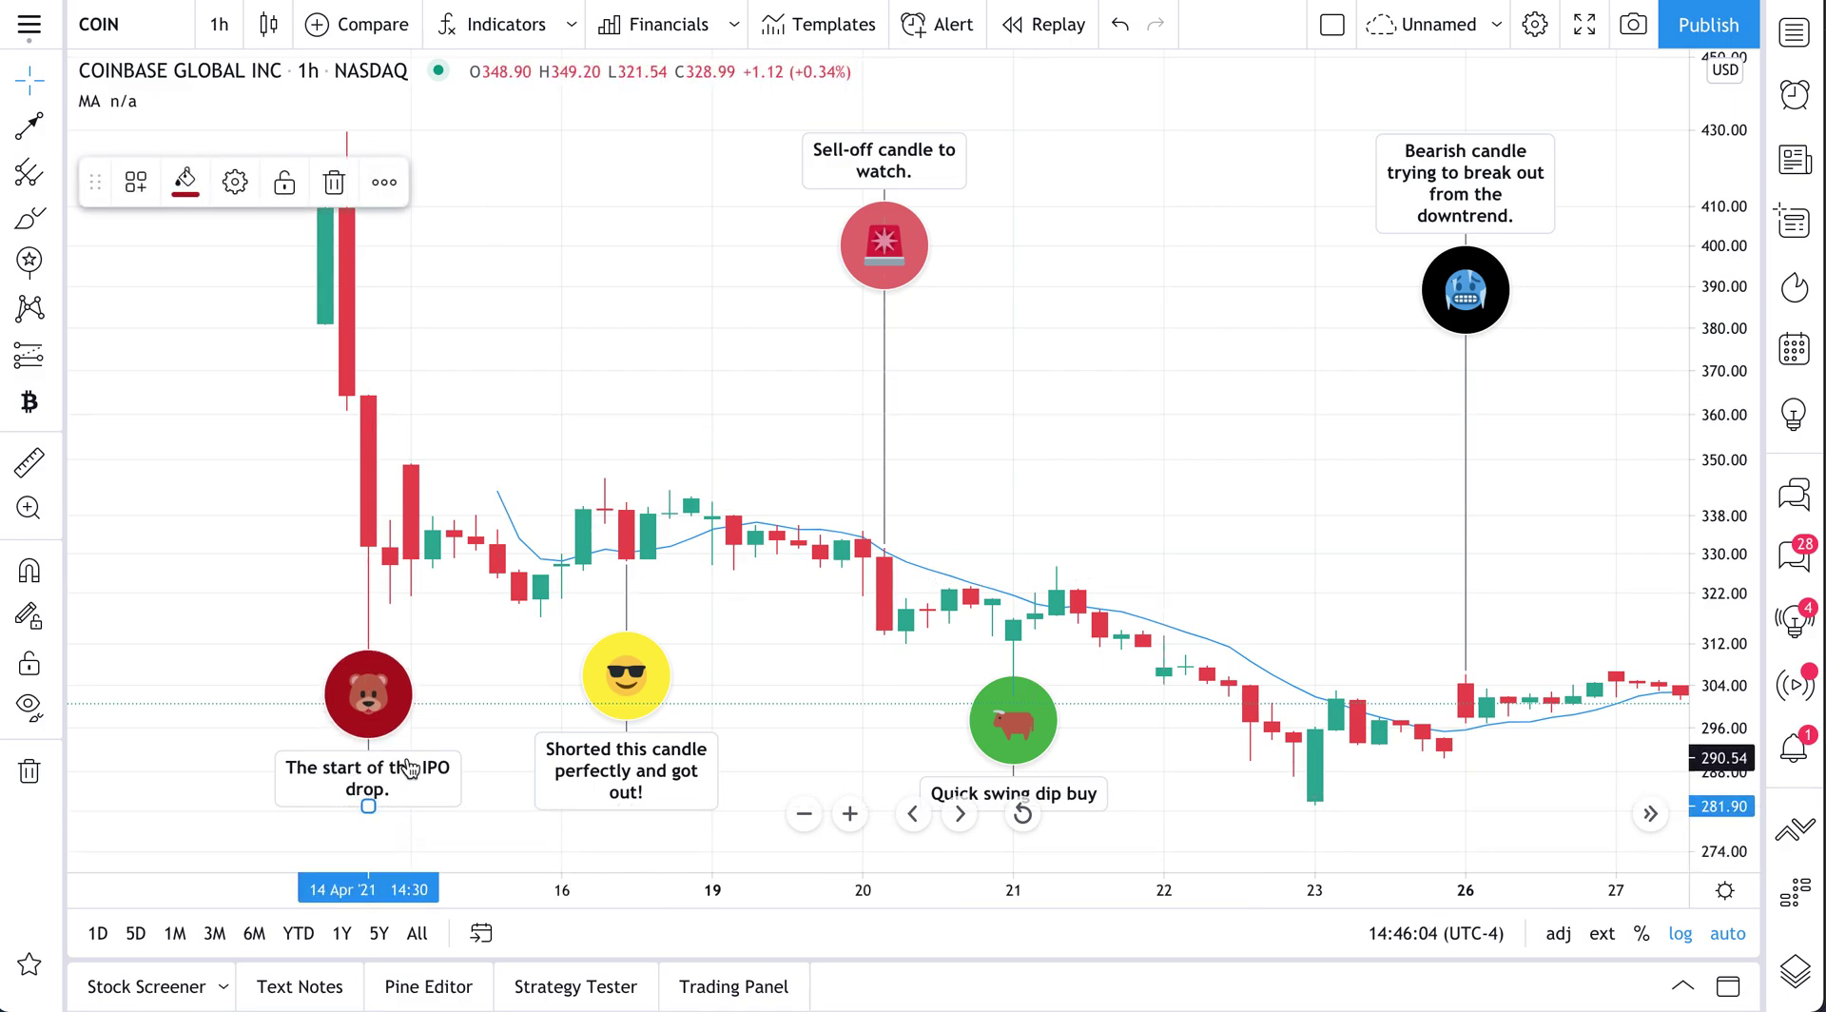
{"action": "left_click_drag", "start_coordinate": [368, 805], "coordinate": [368, 820]}
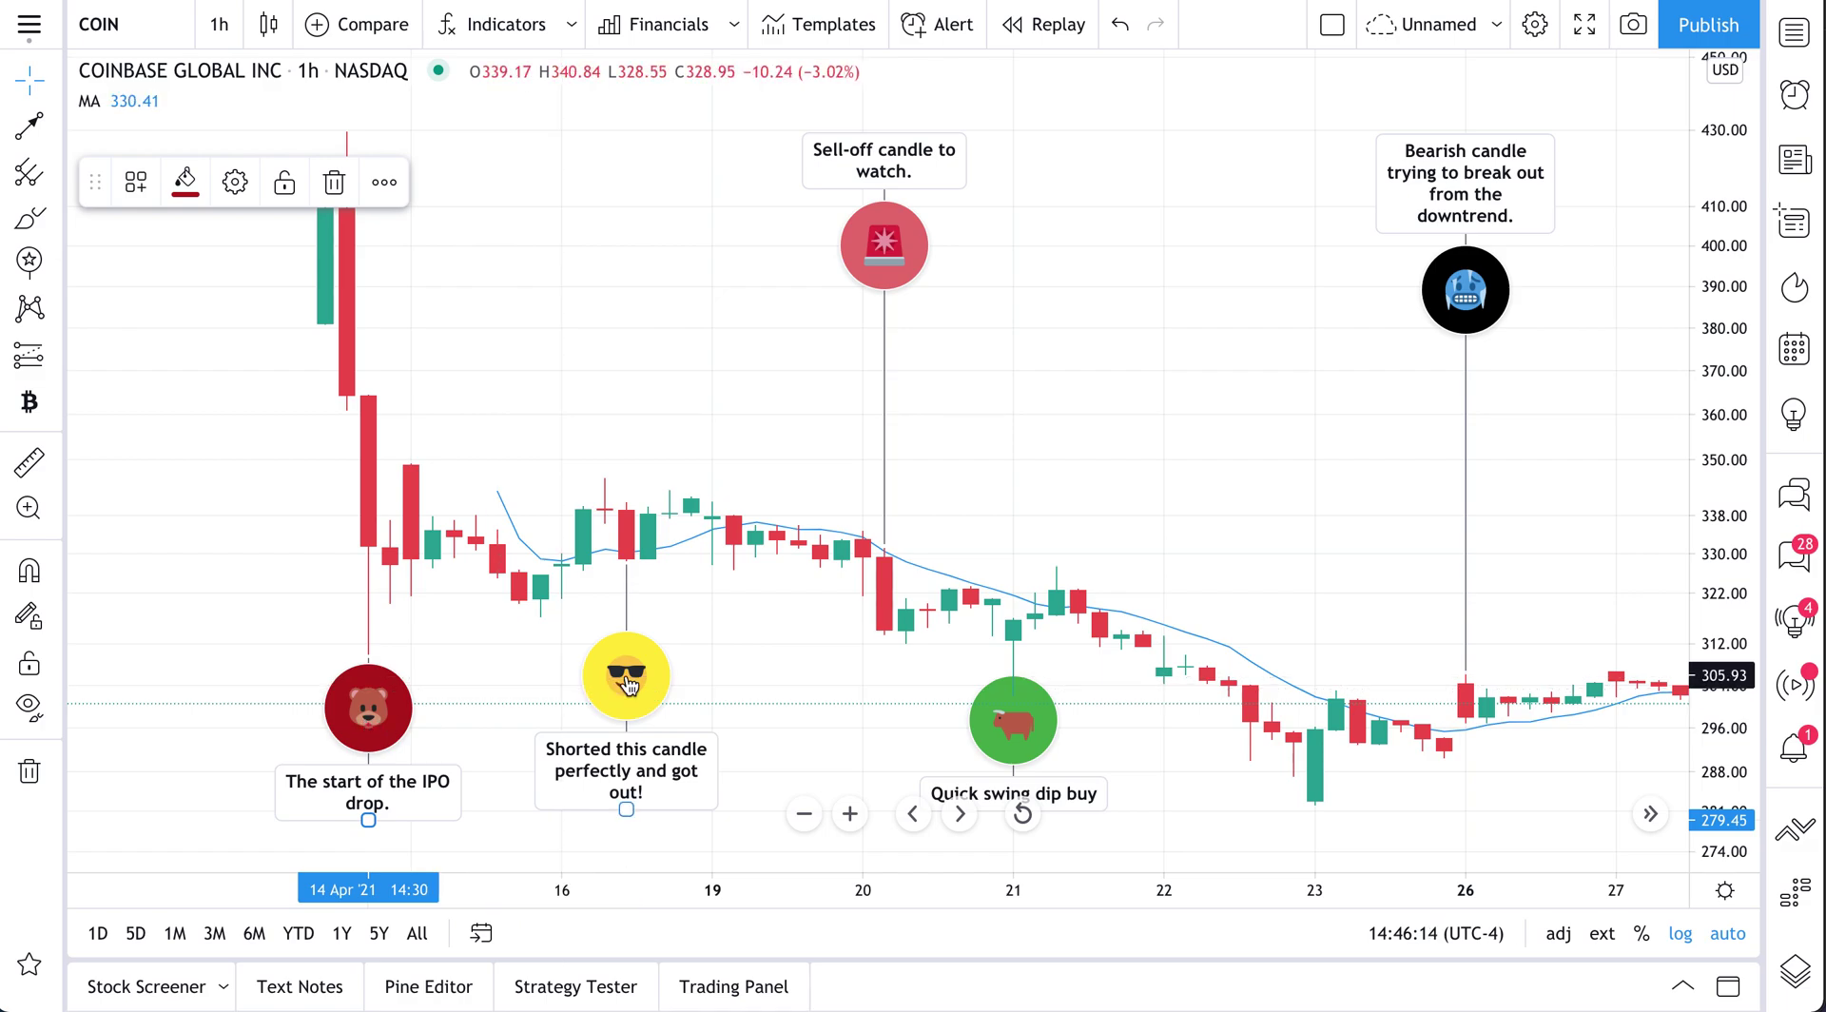
Rename the 'Unnamed' layout to 'Our thoughts on the Coinbase IPO' and save the name
{"action": "left_click", "coordinate": [1496, 26]}
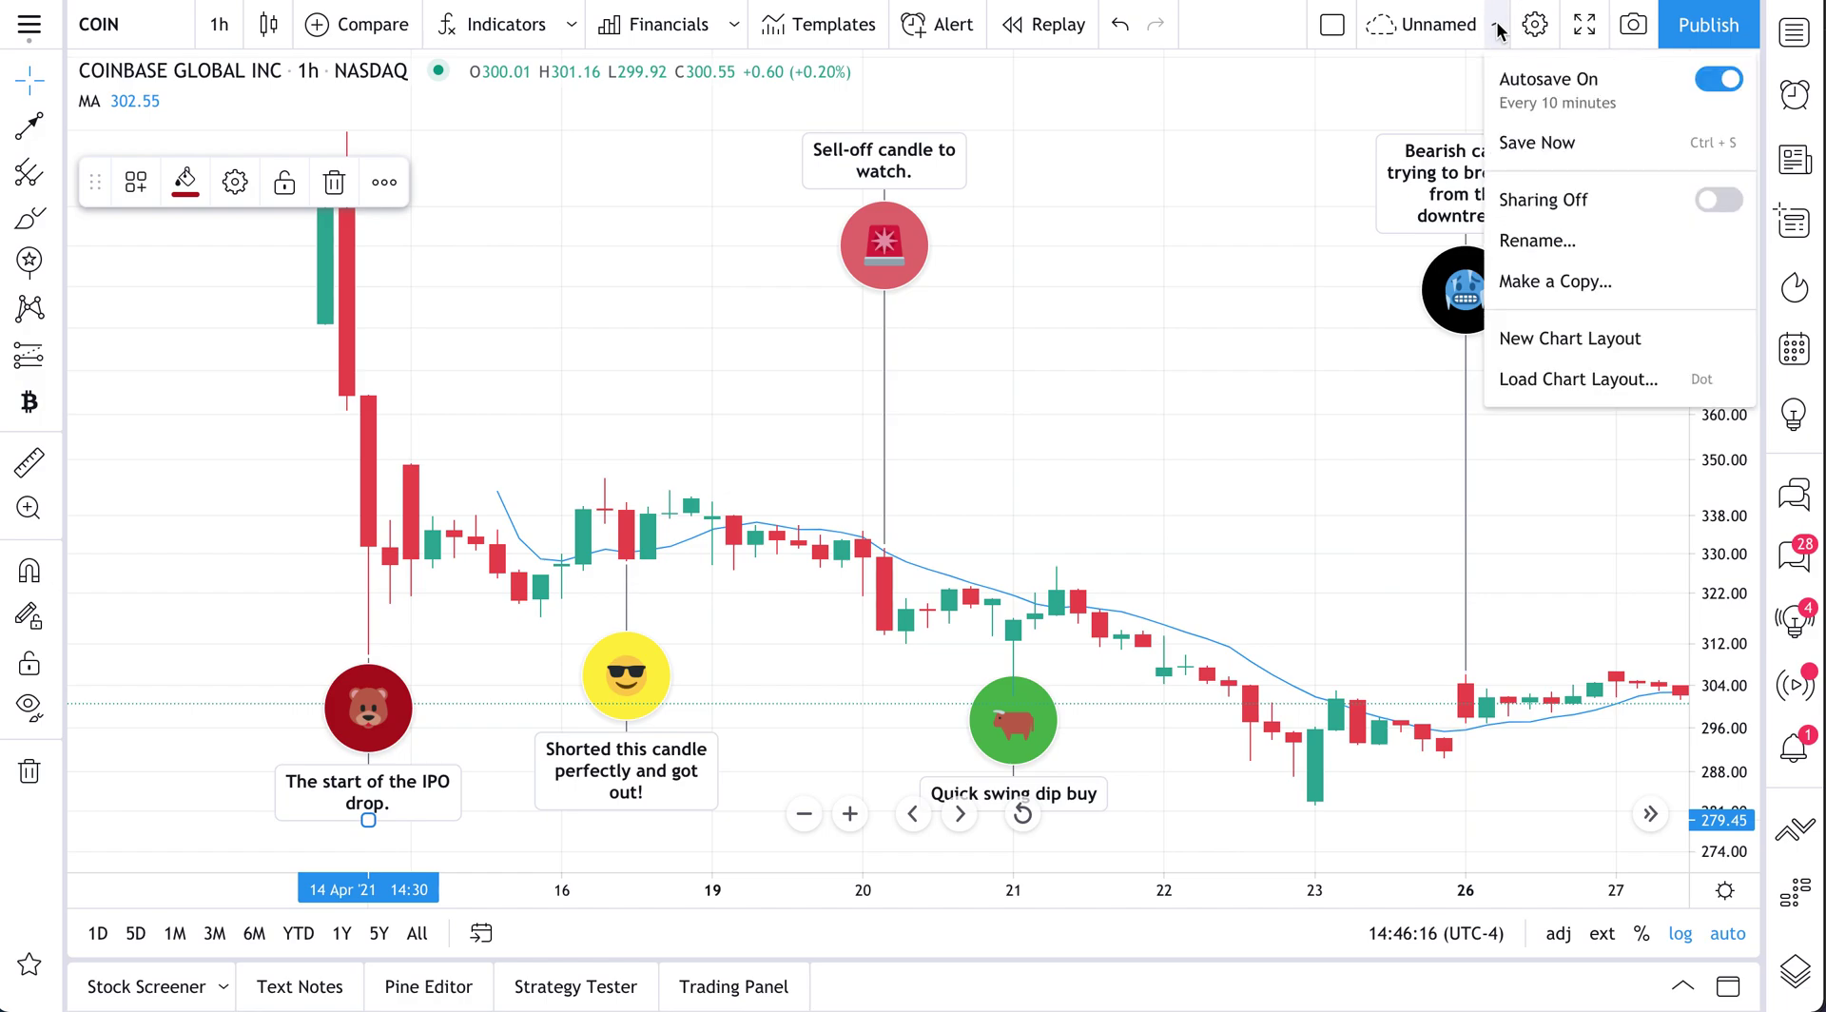
{"action": "left_click", "coordinate": [1568, 239]}
{"action": "type", "text": "Our thoughts on the Coinbase IPO"}
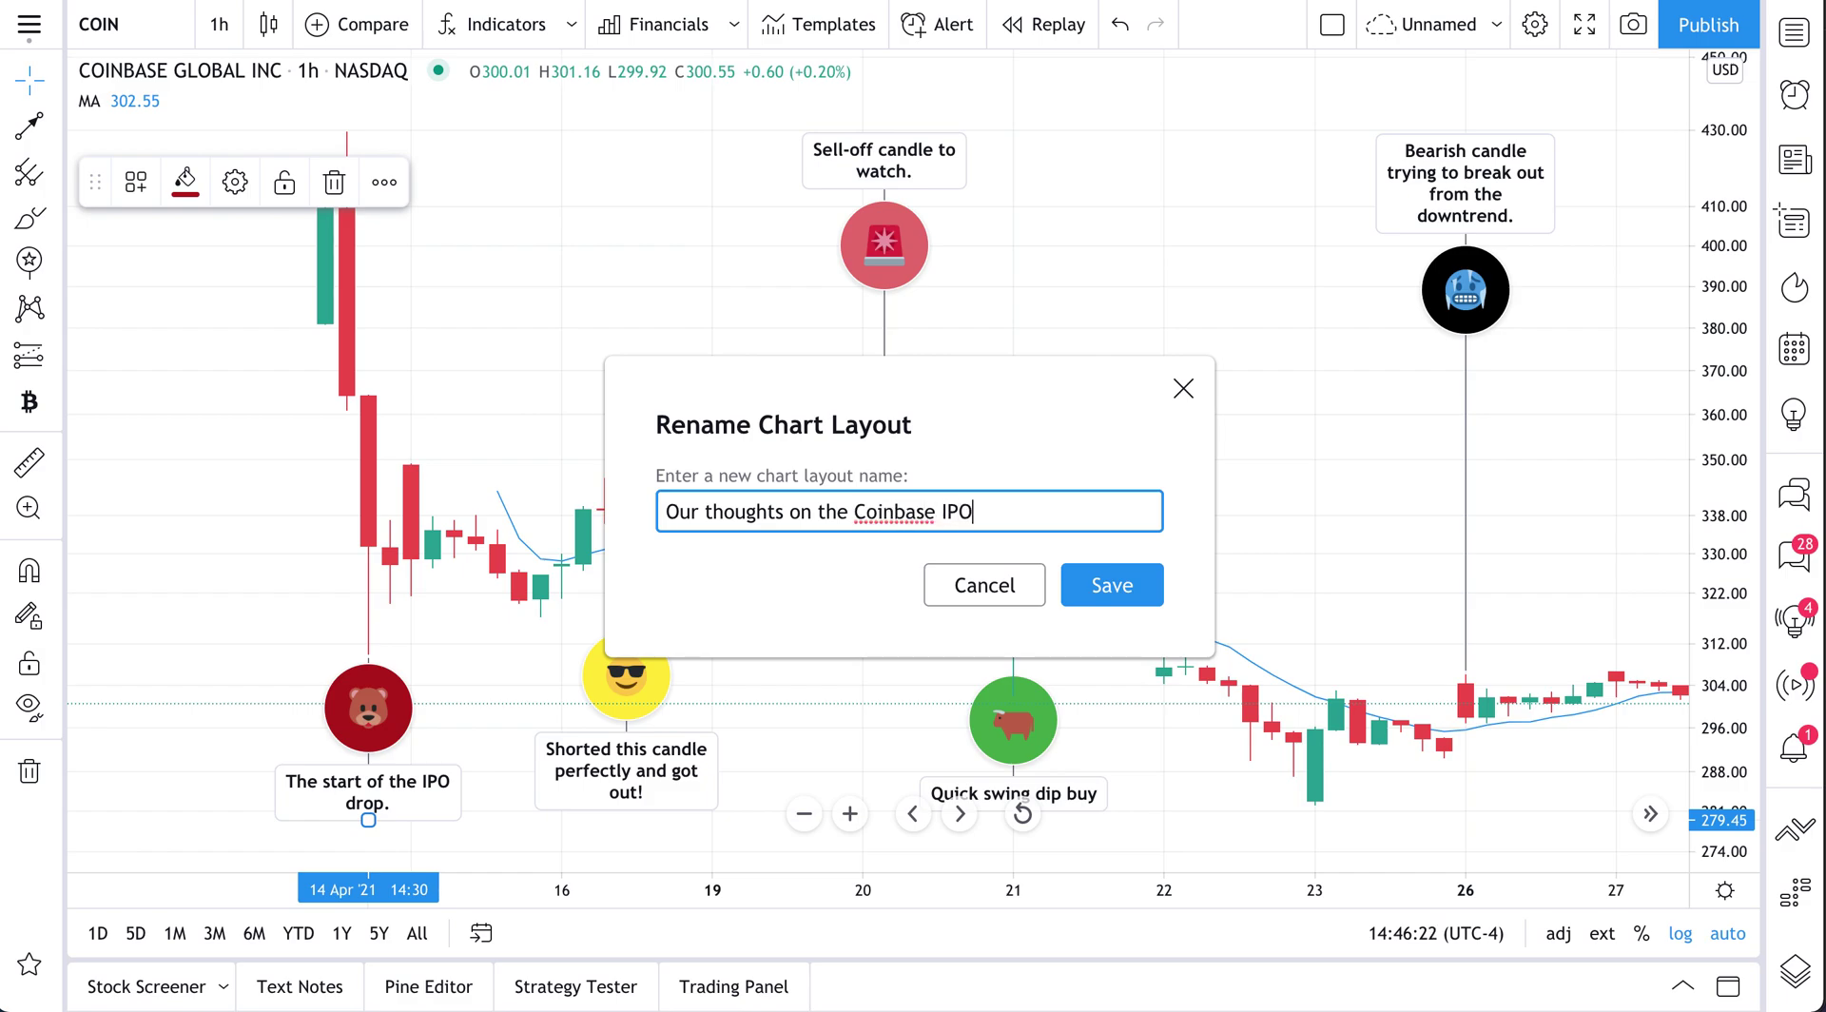
{"action": "left_click", "coordinate": [1111, 586]}
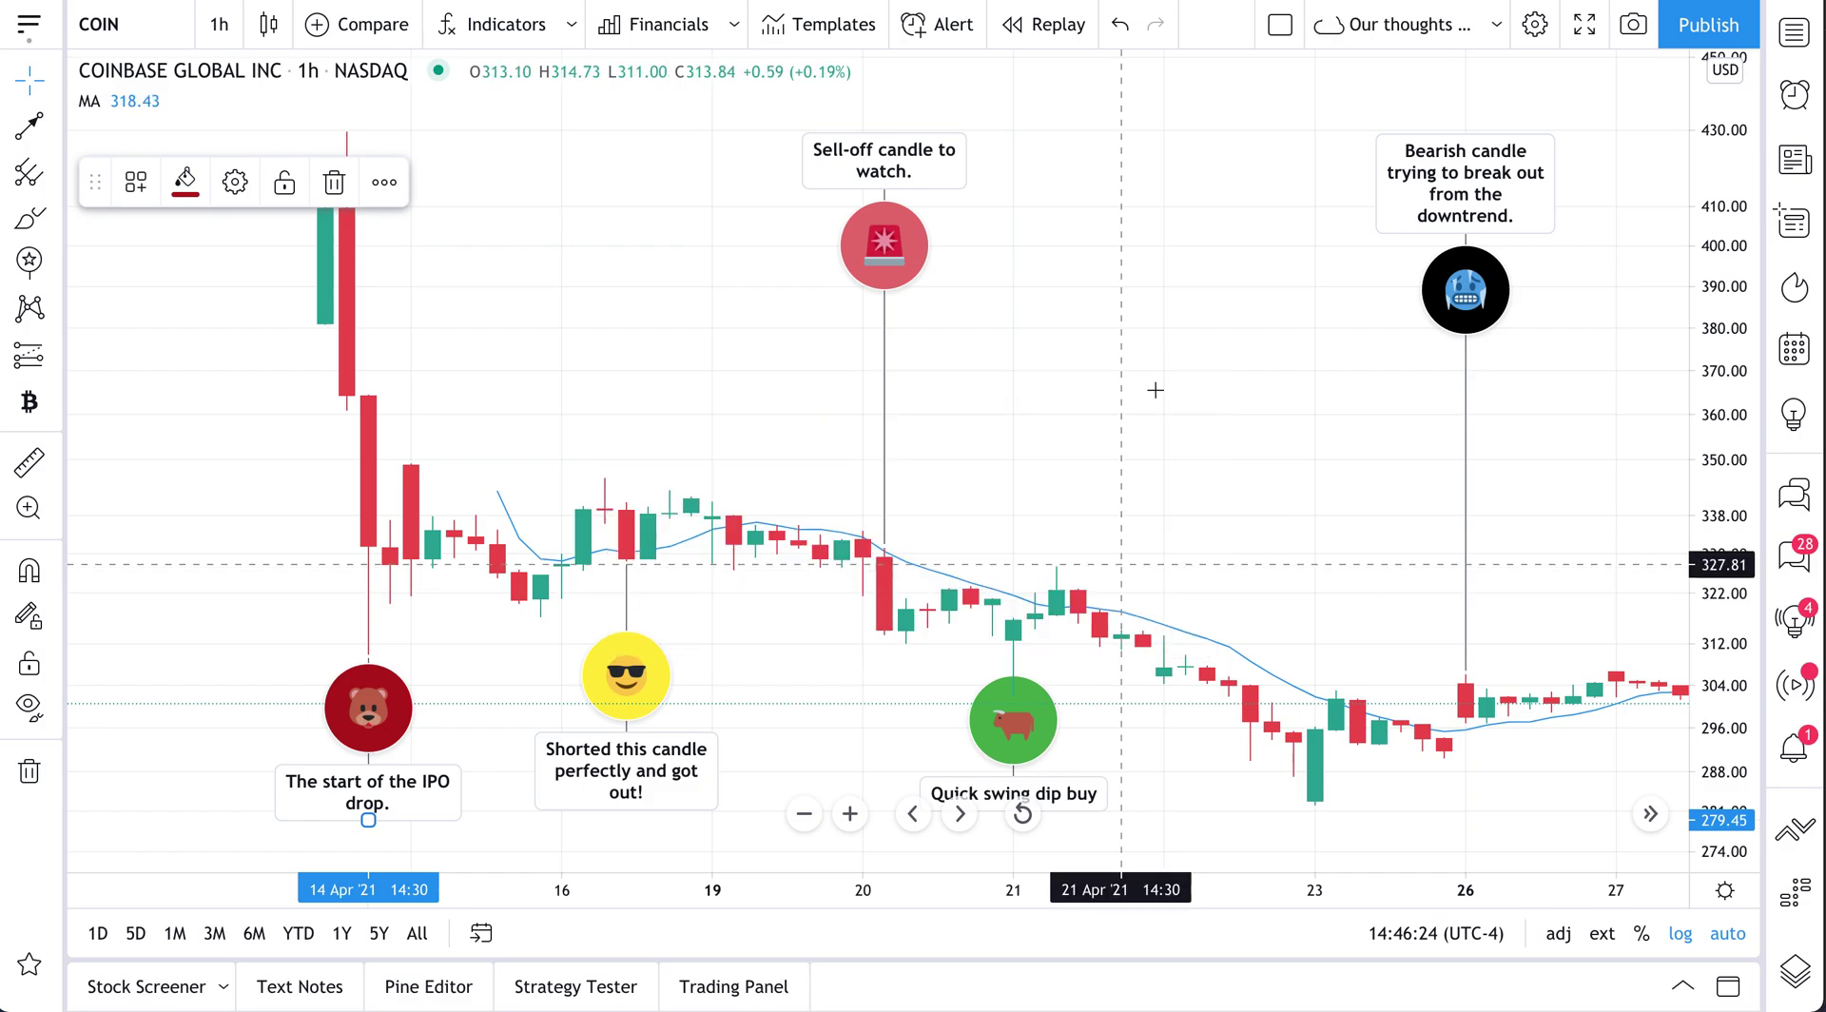
Bring later candles into view and lower the Bearish candle signpost a little
{"action": "left_click_drag", "start_coordinate": [1066, 407], "coordinate": [840, 443]}
{"action": "scroll", "coordinate": [929, 419], "scroll_direction": "down", "scroll_amount": 2}
{"action": "scroll", "coordinate": [840, 443], "scroll_direction": "up", "scroll_amount": 1}
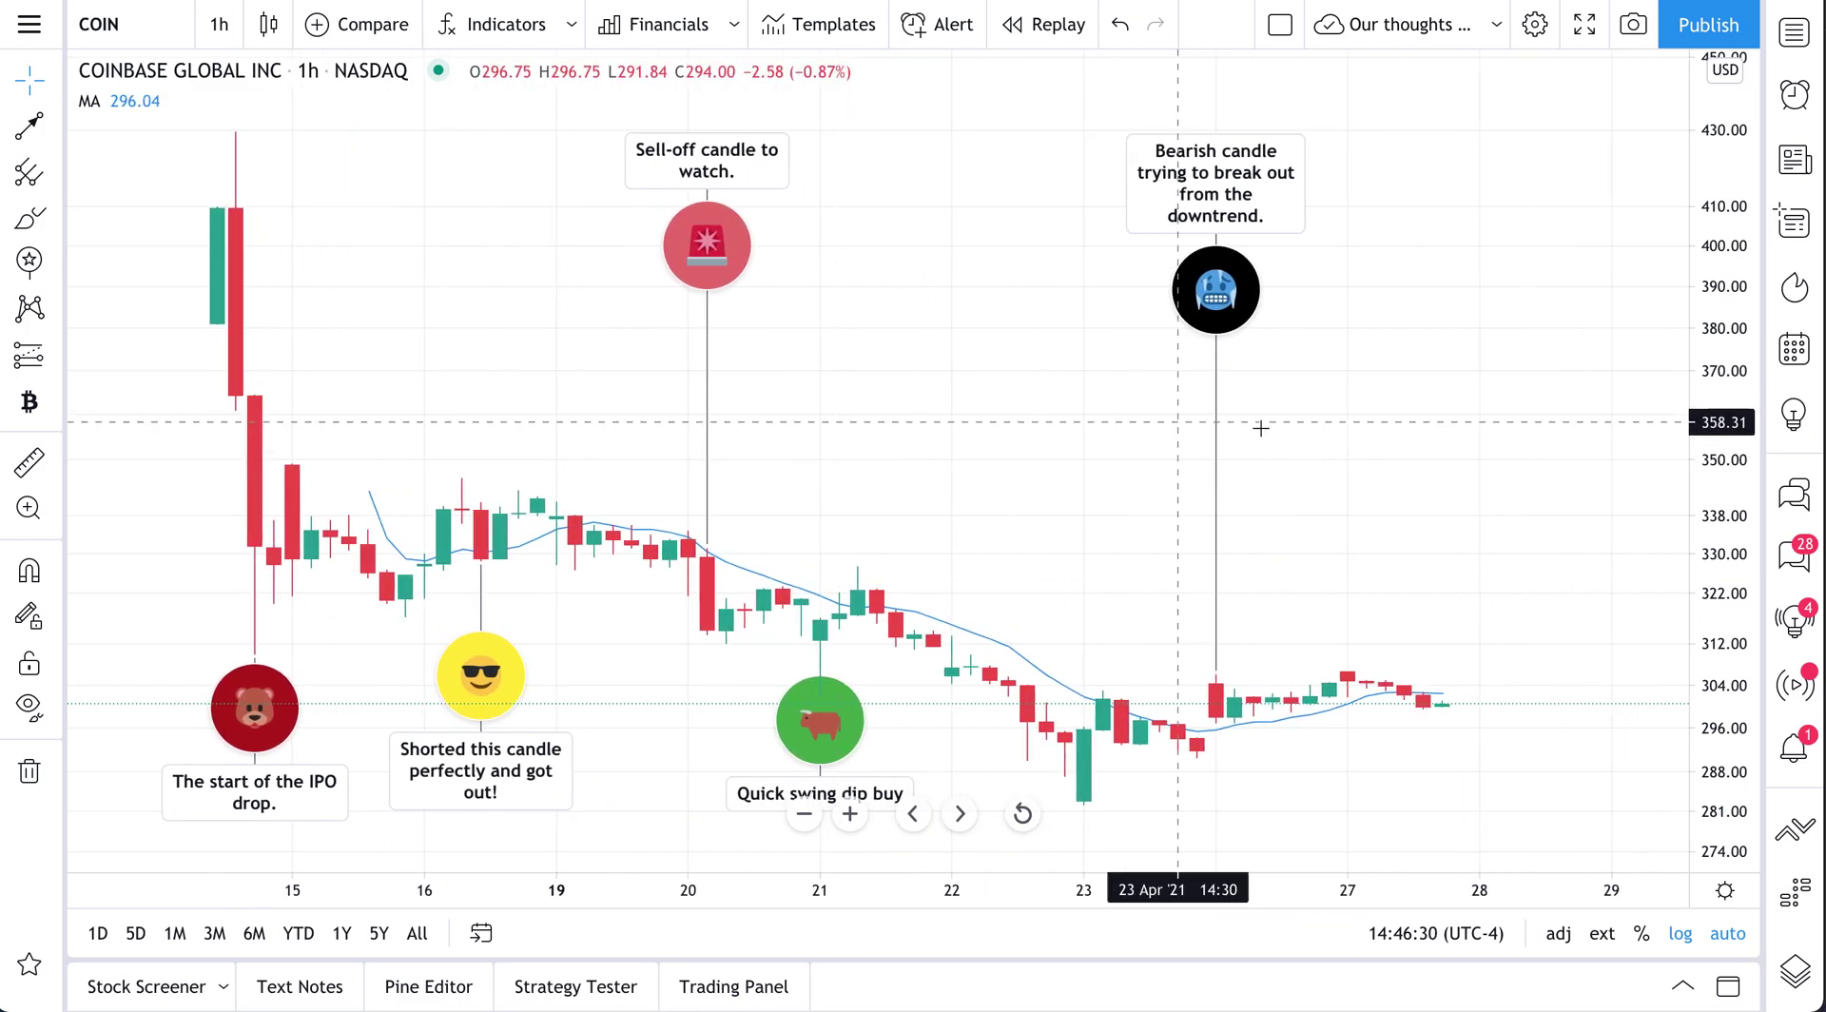
{"action": "left_click_drag", "start_coordinate": [1214, 136], "coordinate": [1215, 239]}
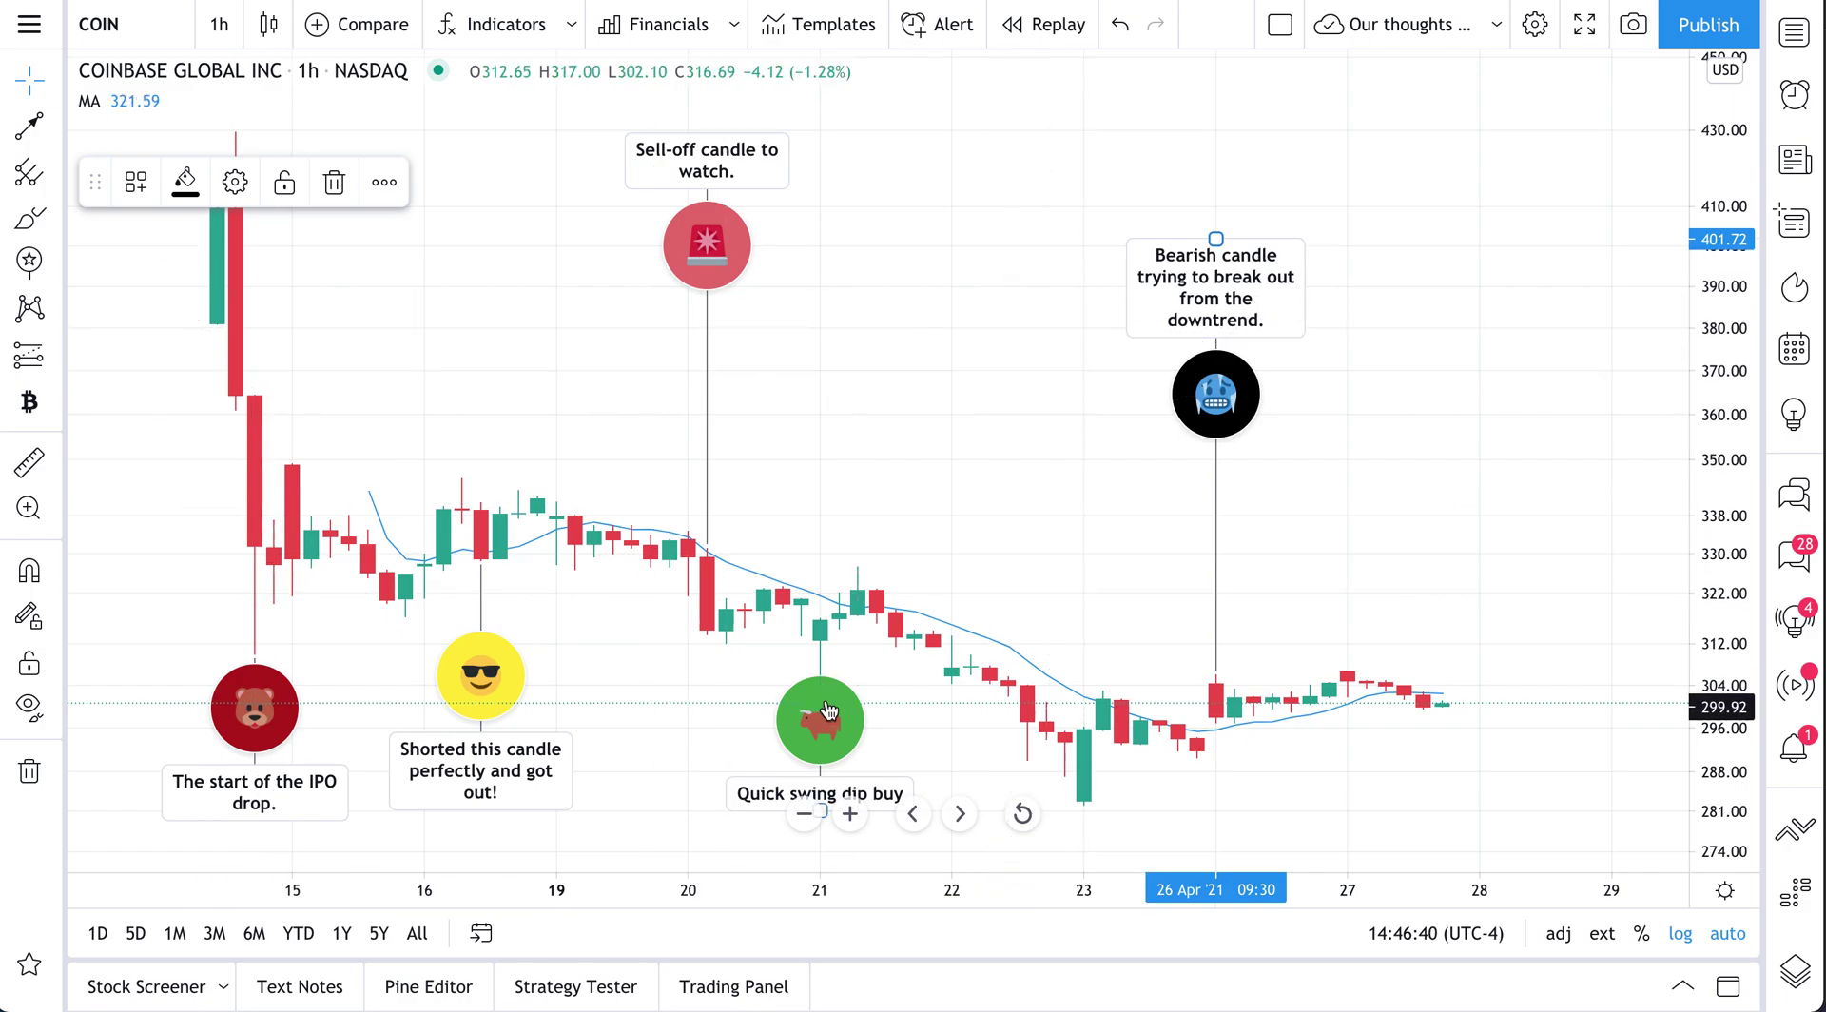
Flip the Quick swing dip buy signpost above the 21 Apr candles
{"action": "scroll", "coordinate": [916, 694], "scroll_direction": "down", "scroll_amount": 1}
{"action": "scroll", "coordinate": [916, 695], "scroll_direction": "up", "scroll_amount": 2}
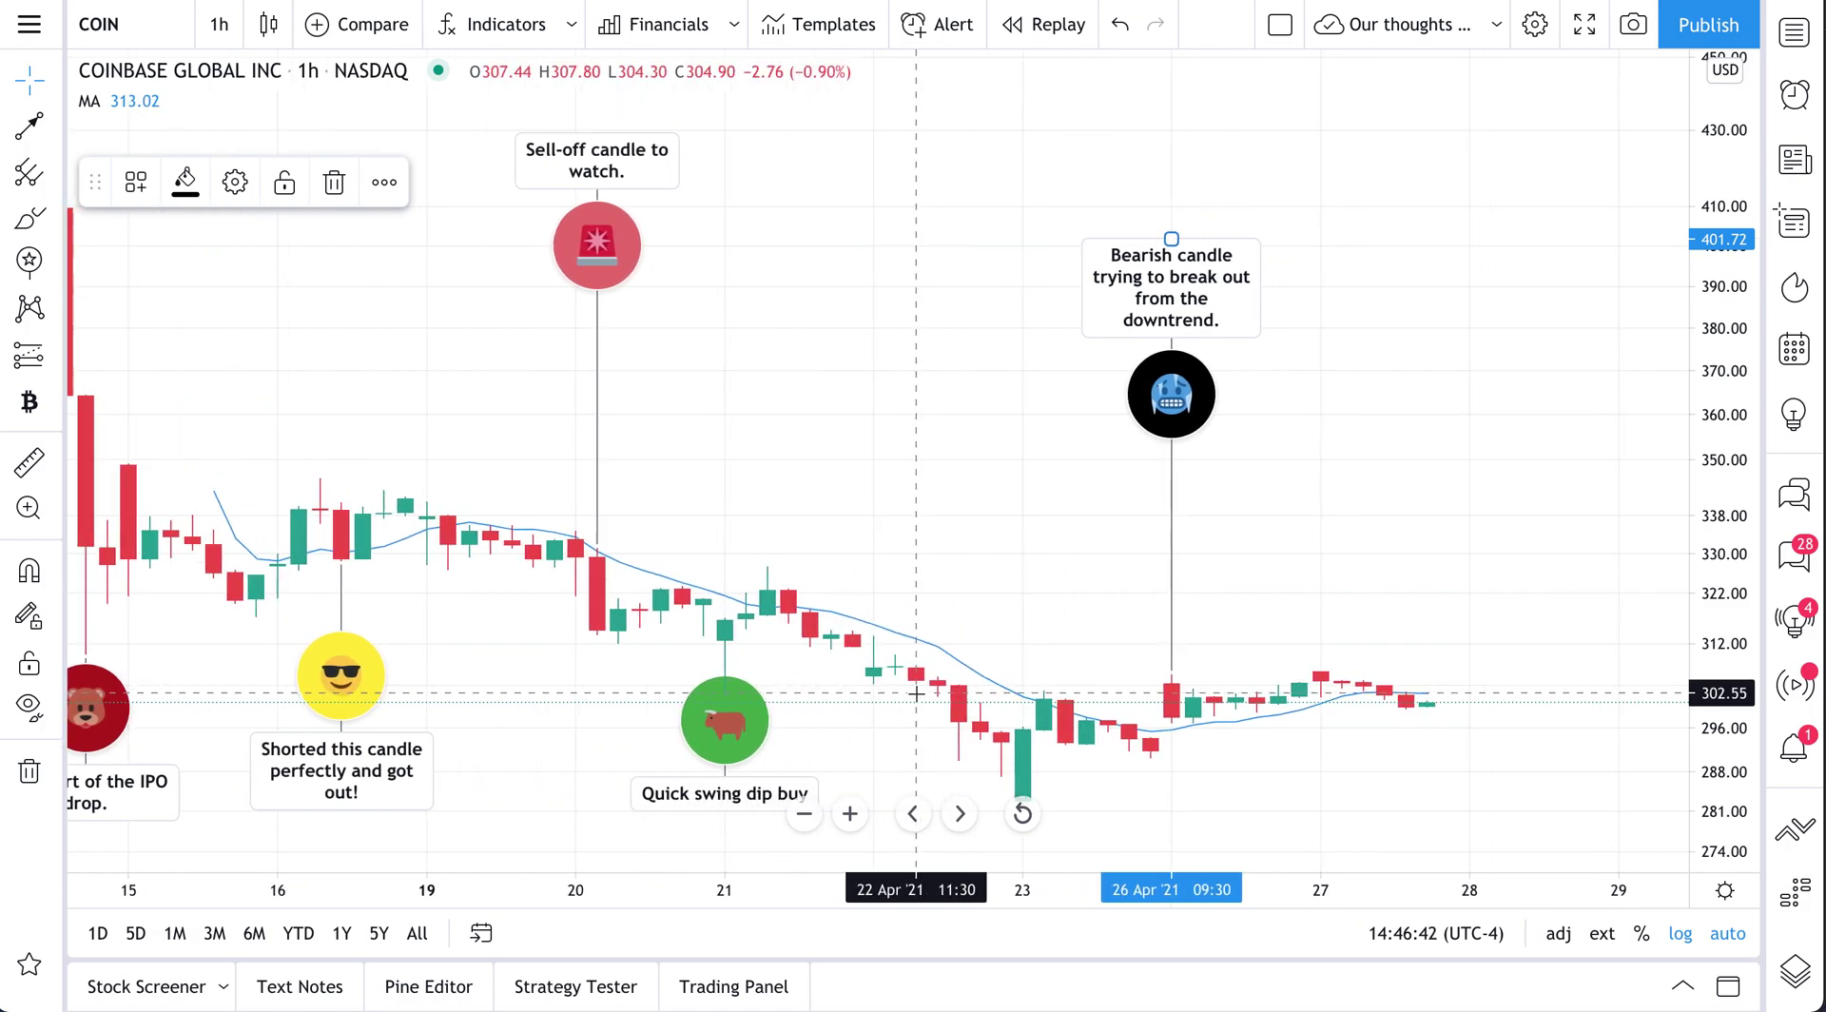
{"action": "left_click_drag", "start_coordinate": [690, 776], "coordinate": [692, 164]}
{"action": "scroll", "coordinate": [805, 676], "scroll_direction": "down", "scroll_amount": 3}
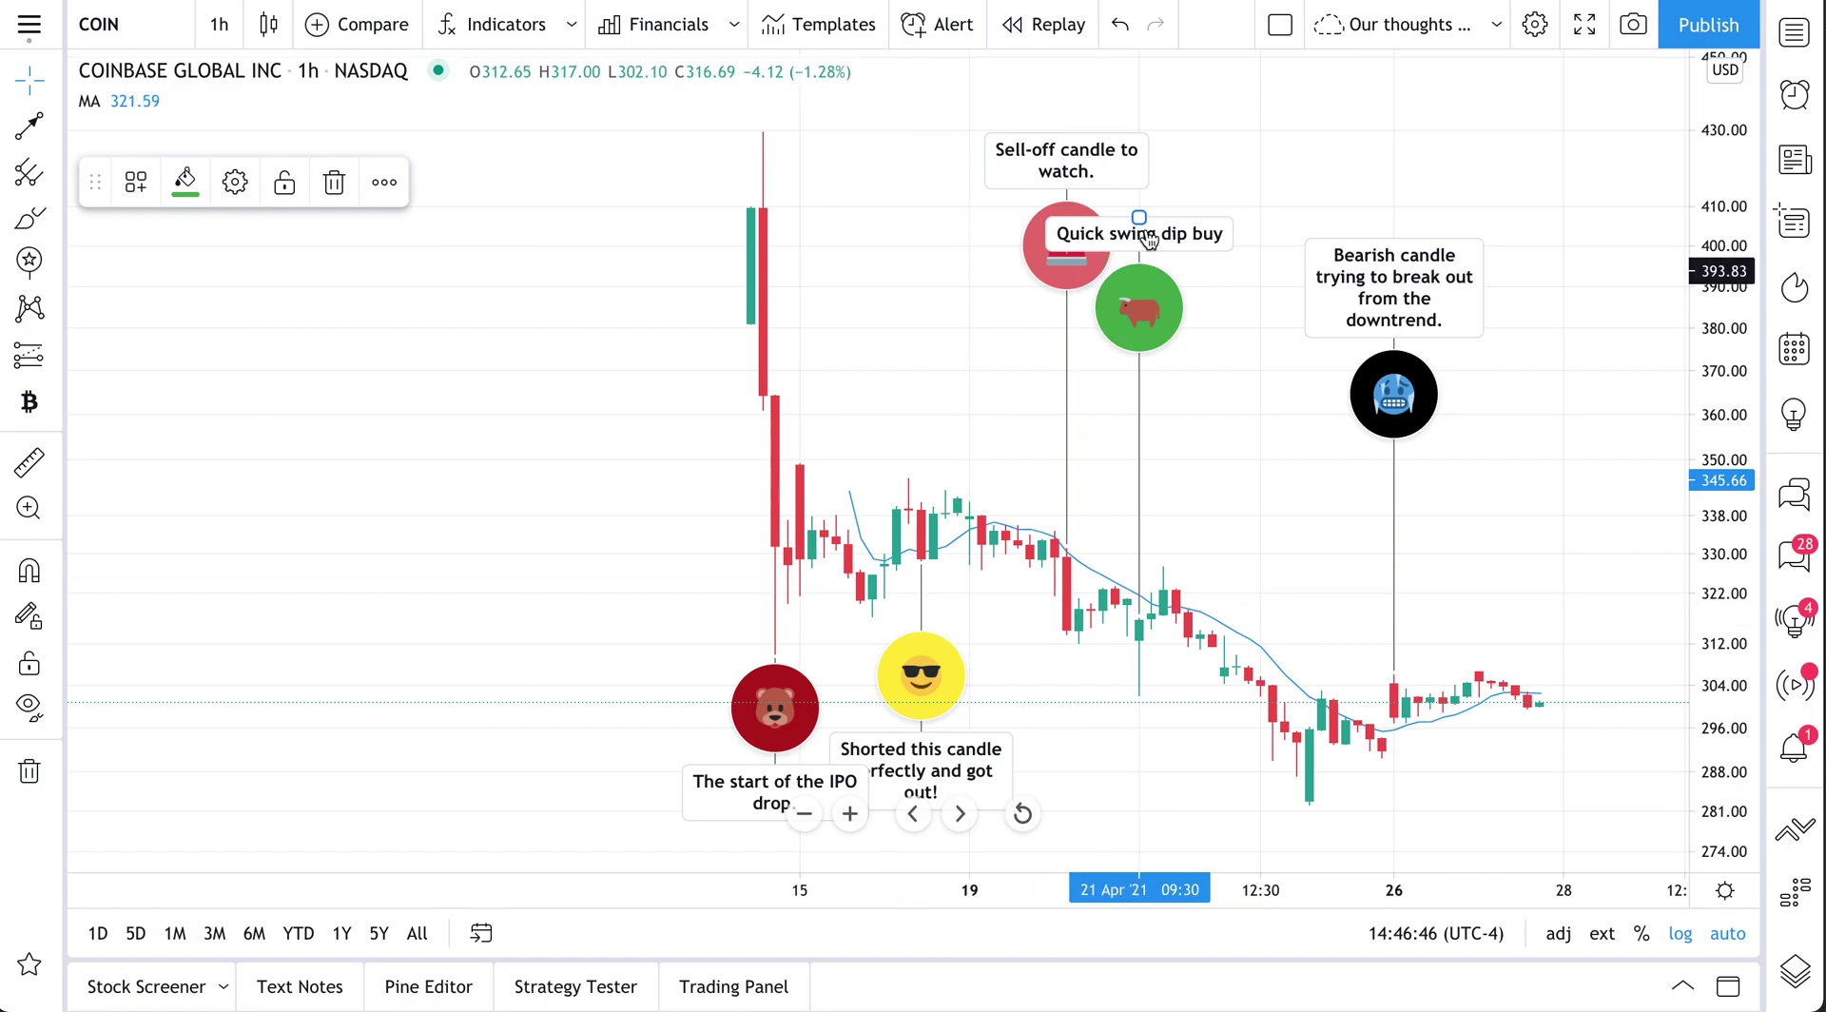
{"action": "left_click_drag", "start_coordinate": [1141, 211], "coordinate": [926, 306]}
{"action": "scroll", "coordinate": [979, 310], "scroll_direction": "up", "scroll_amount": 5}
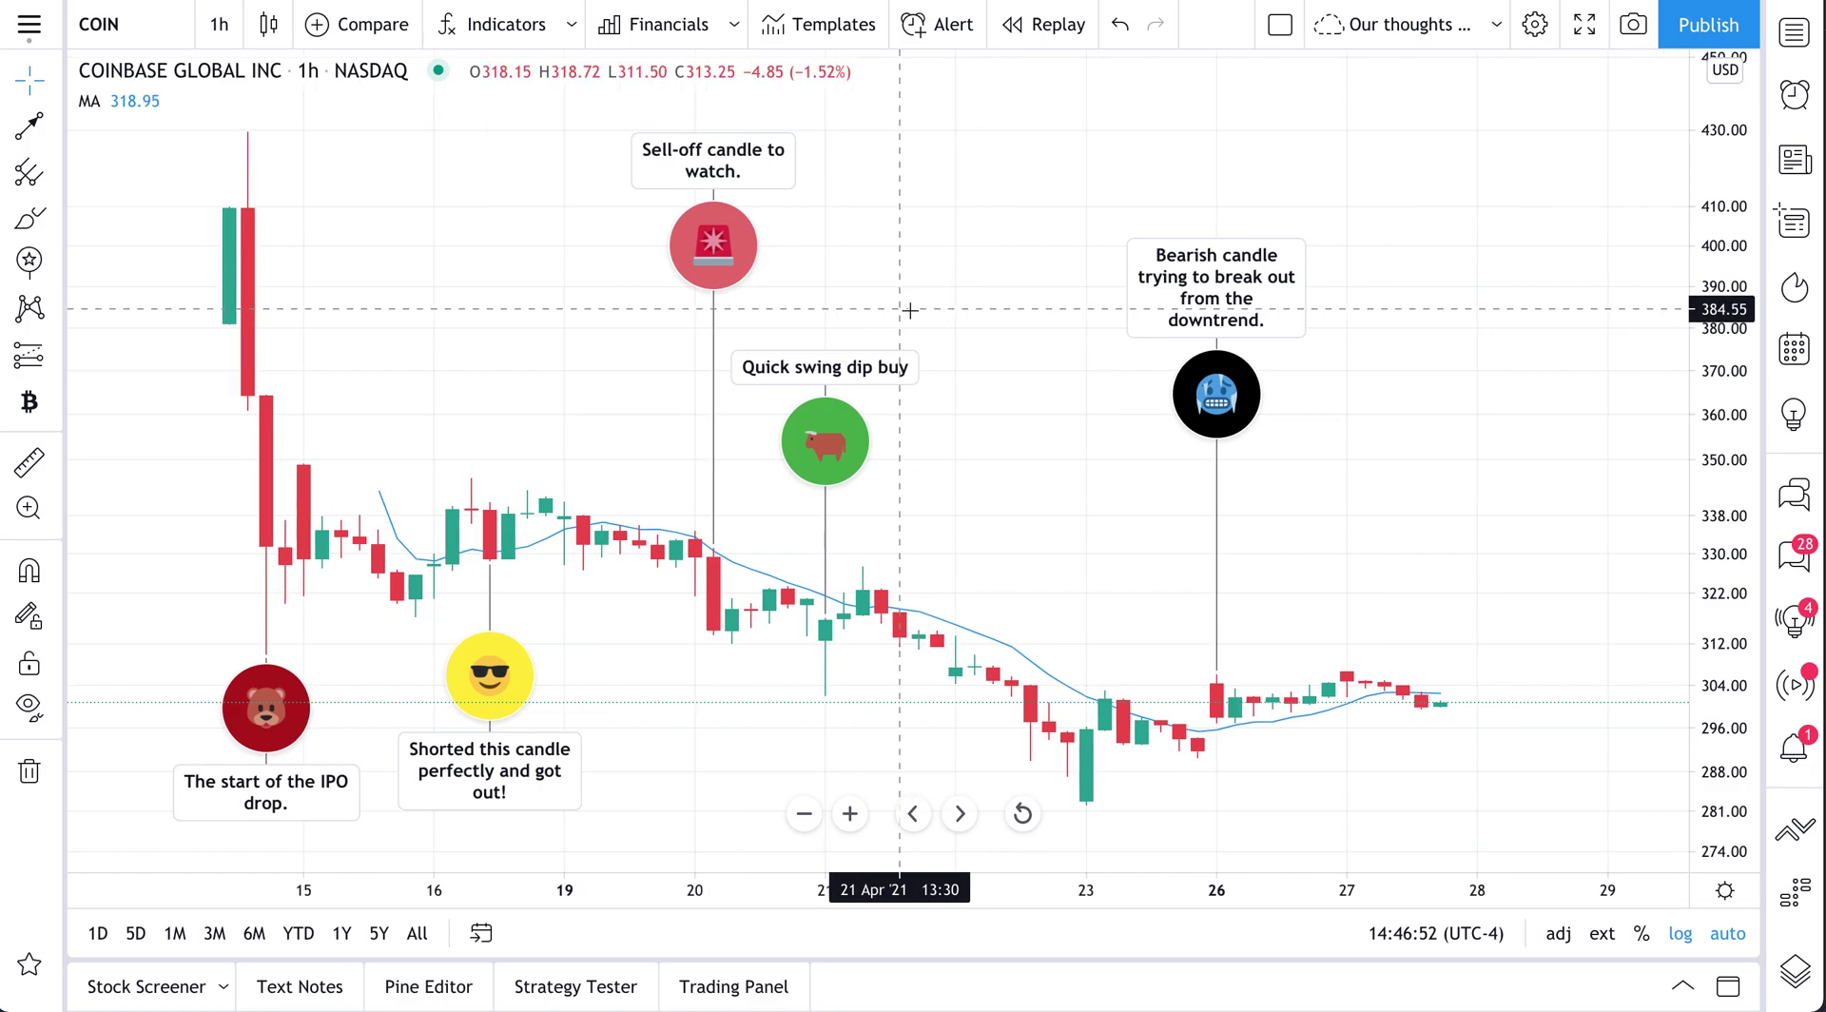
{"action": "scroll", "coordinate": [938, 310], "scroll_direction": "right", "scroll_amount": 2}
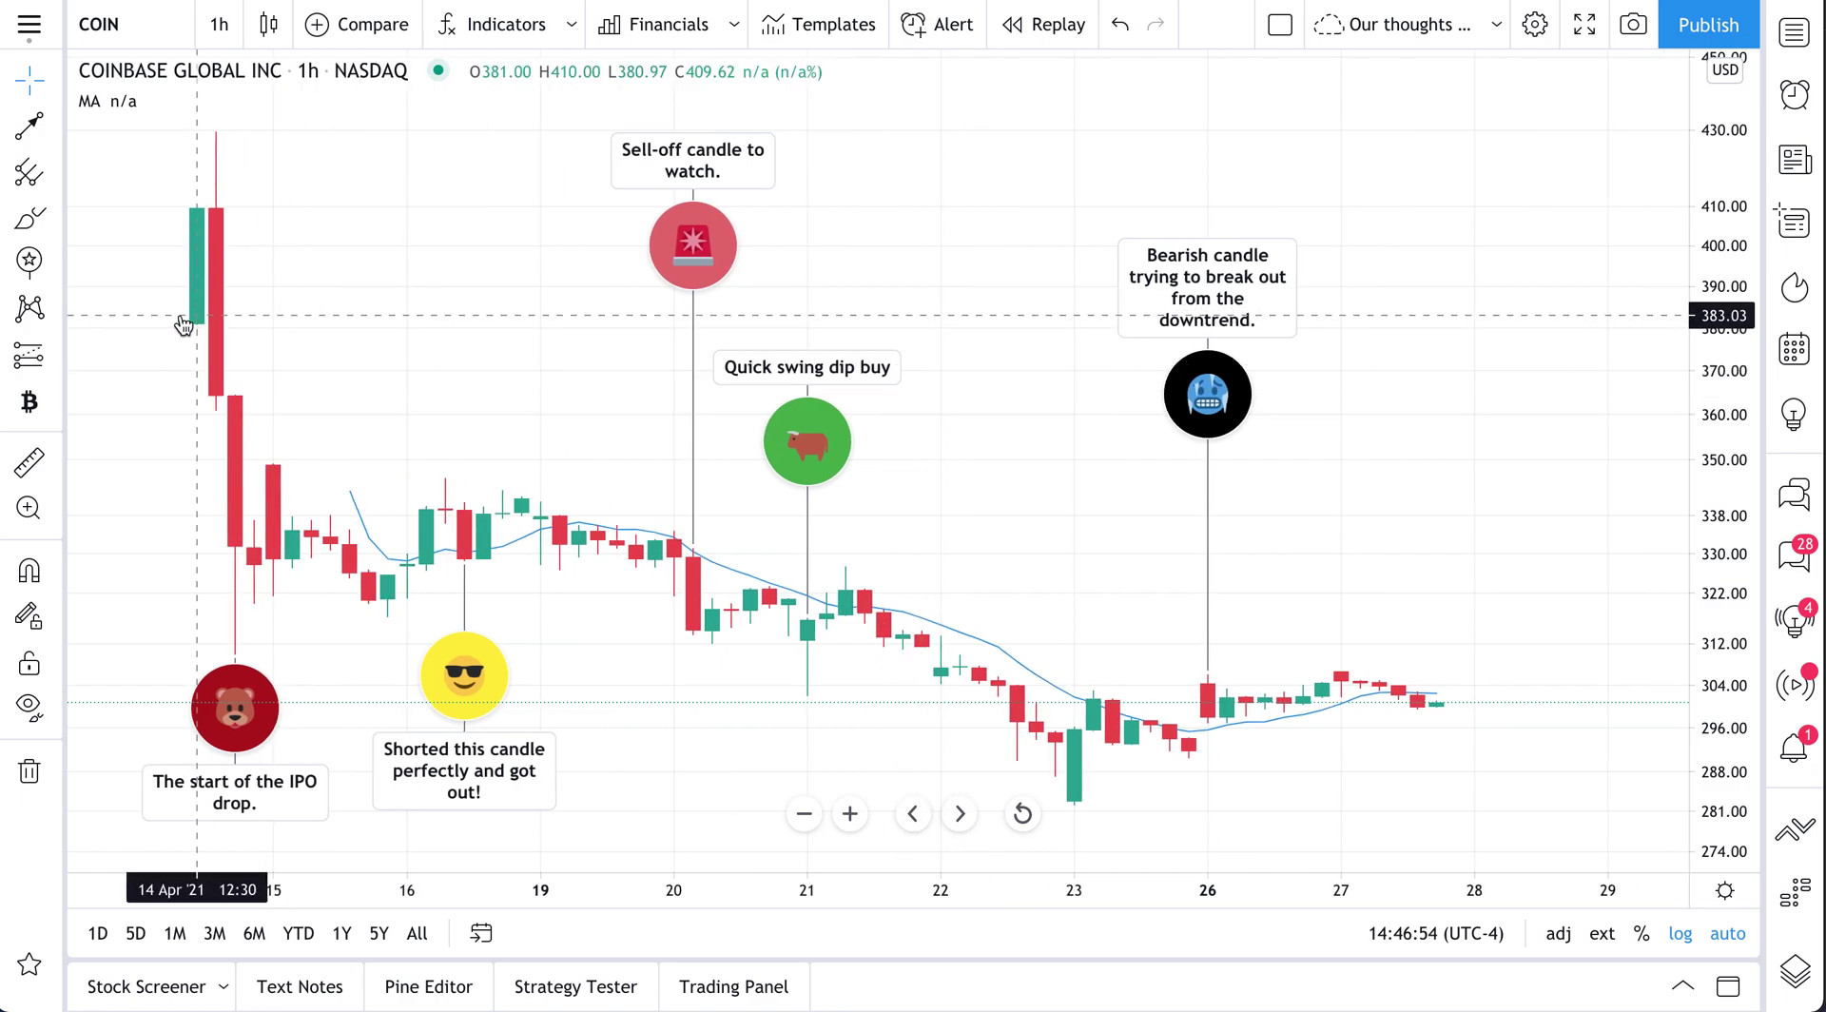
{"action": "left_click", "coordinate": [28, 260]}
Place a bear signpost on the 27 Apr candle reading 'Start of our Signpost tool video on Youtube! Hey everyone on Youtube!'
{"action": "left_click", "coordinate": [1469, 694]}
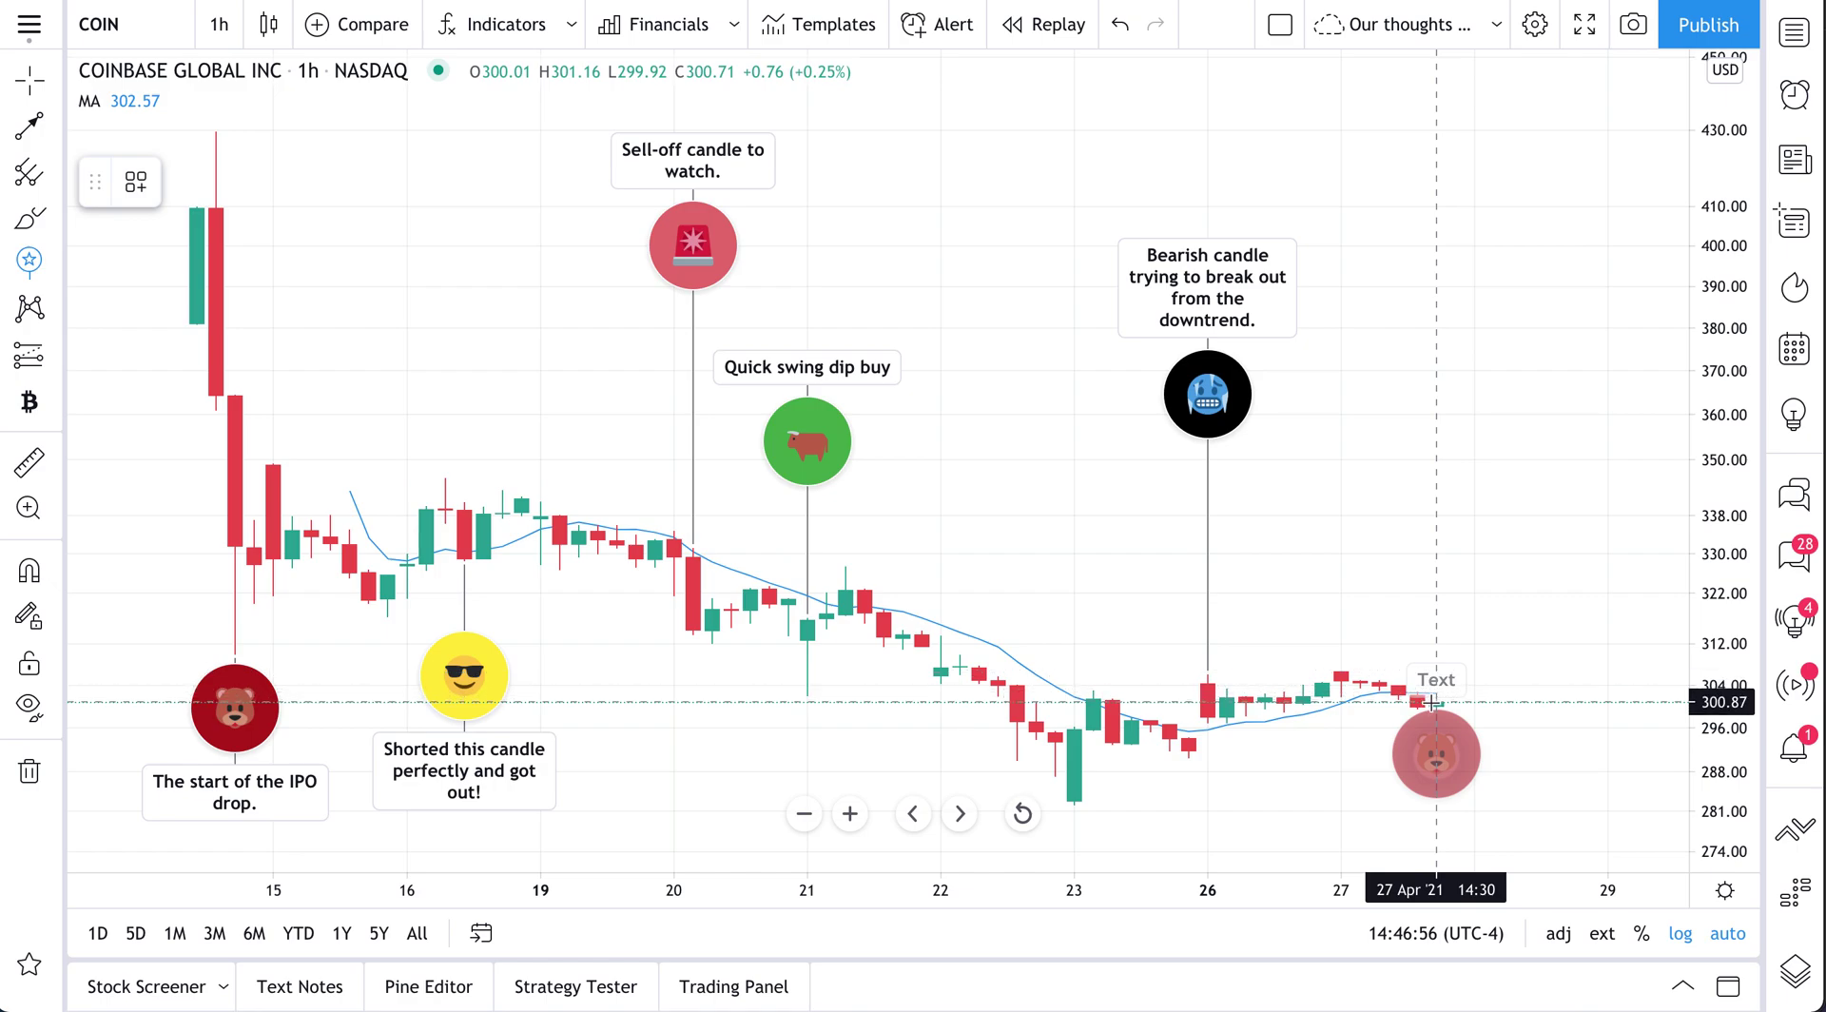
{"action": "type", "text": "Start of our Si"}
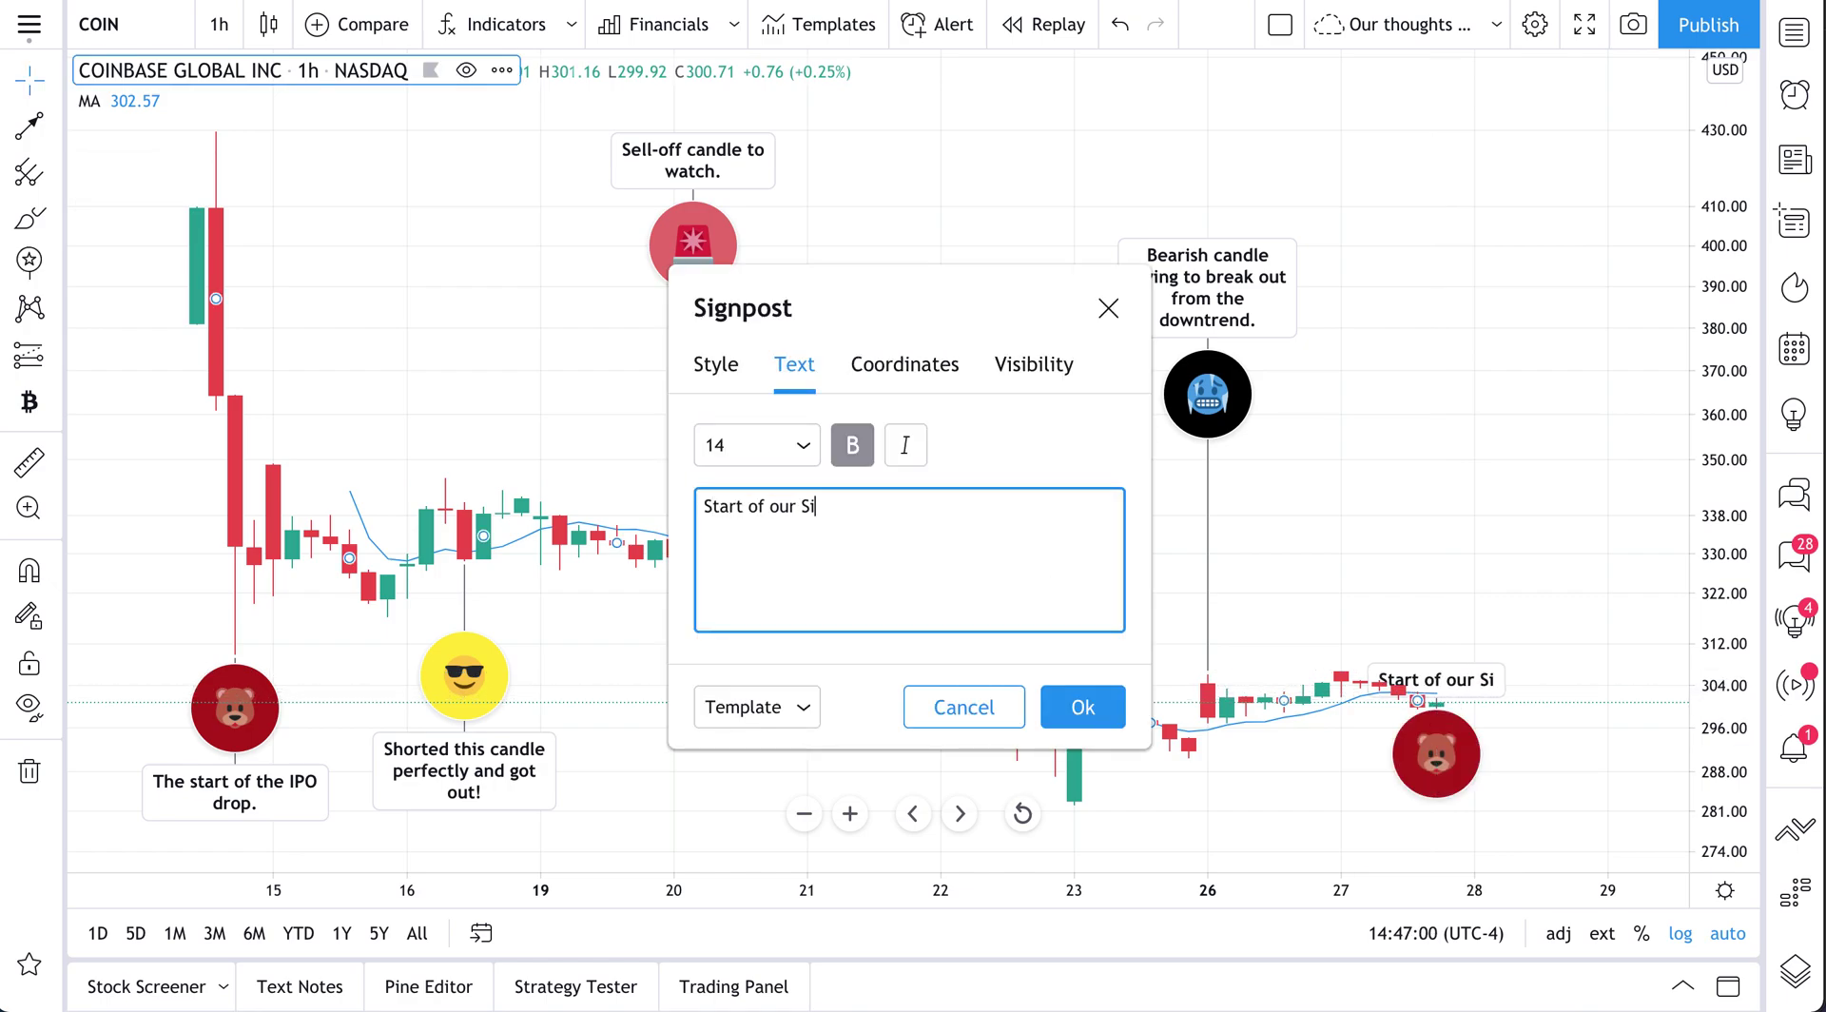
{"action": "type", "text": "gnpost tool vid"}
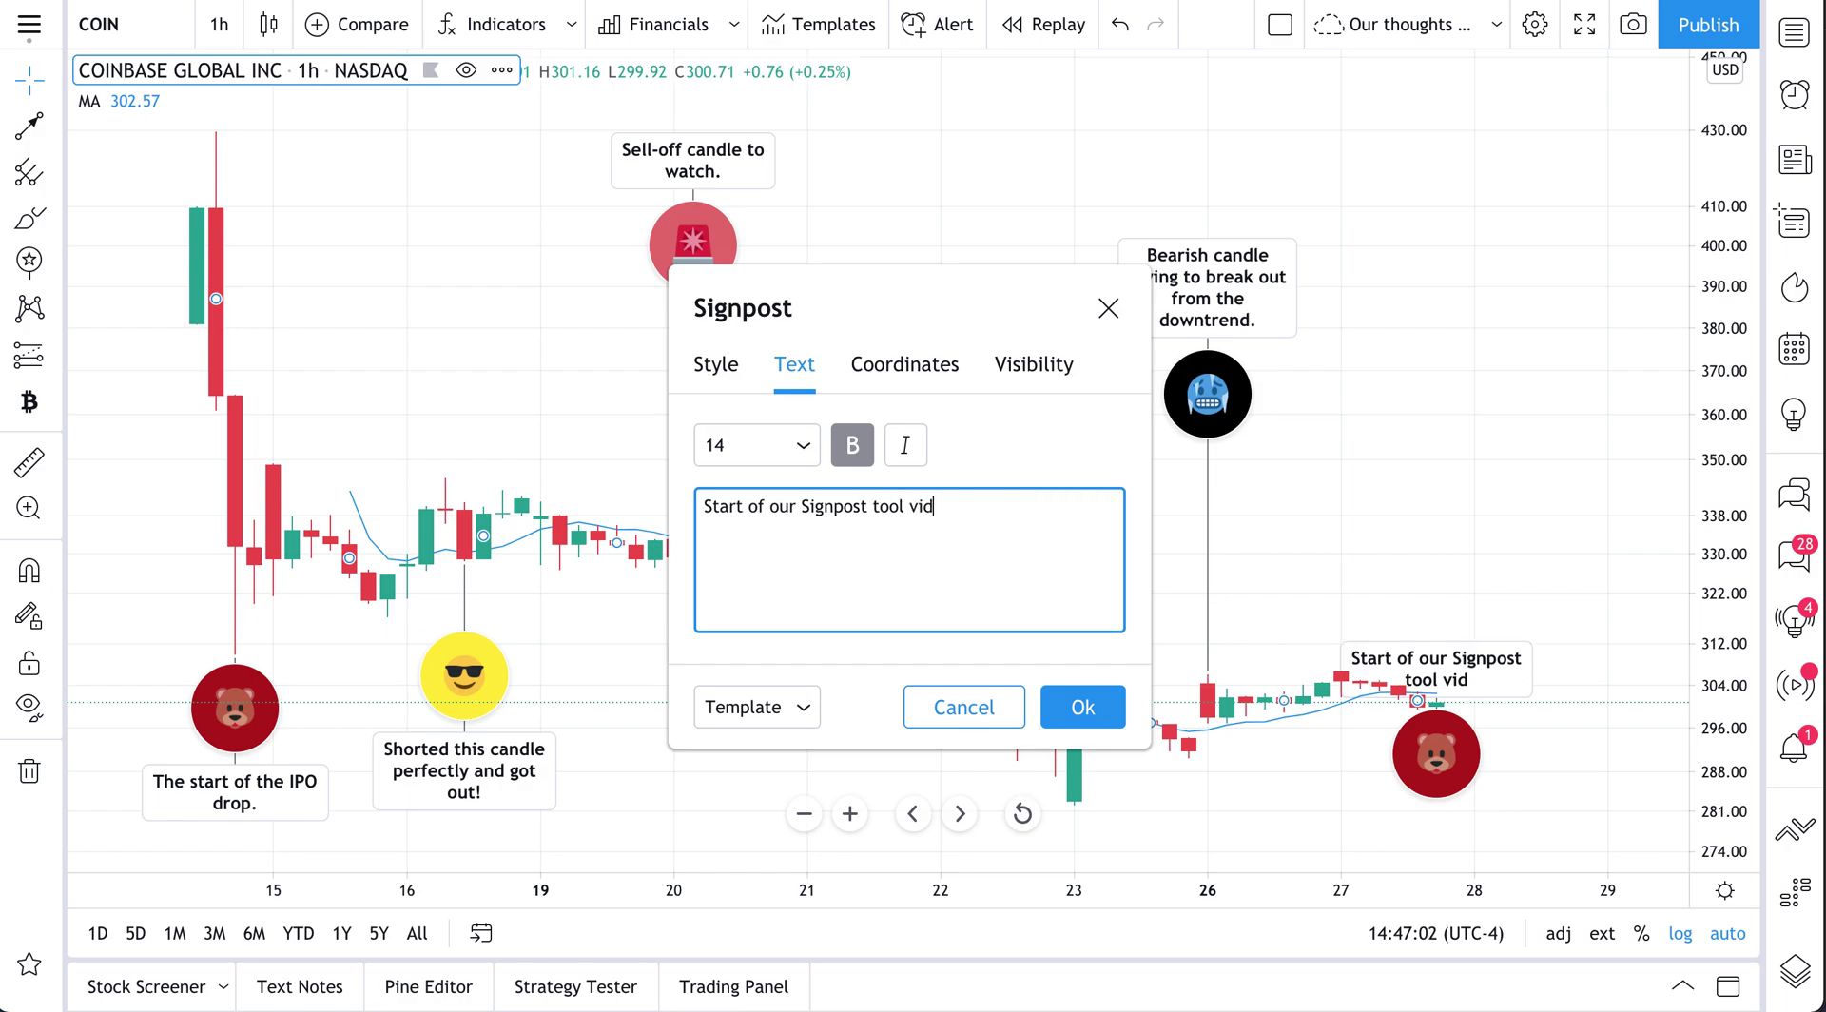
{"action": "type", "text": "eo on Youtub"}
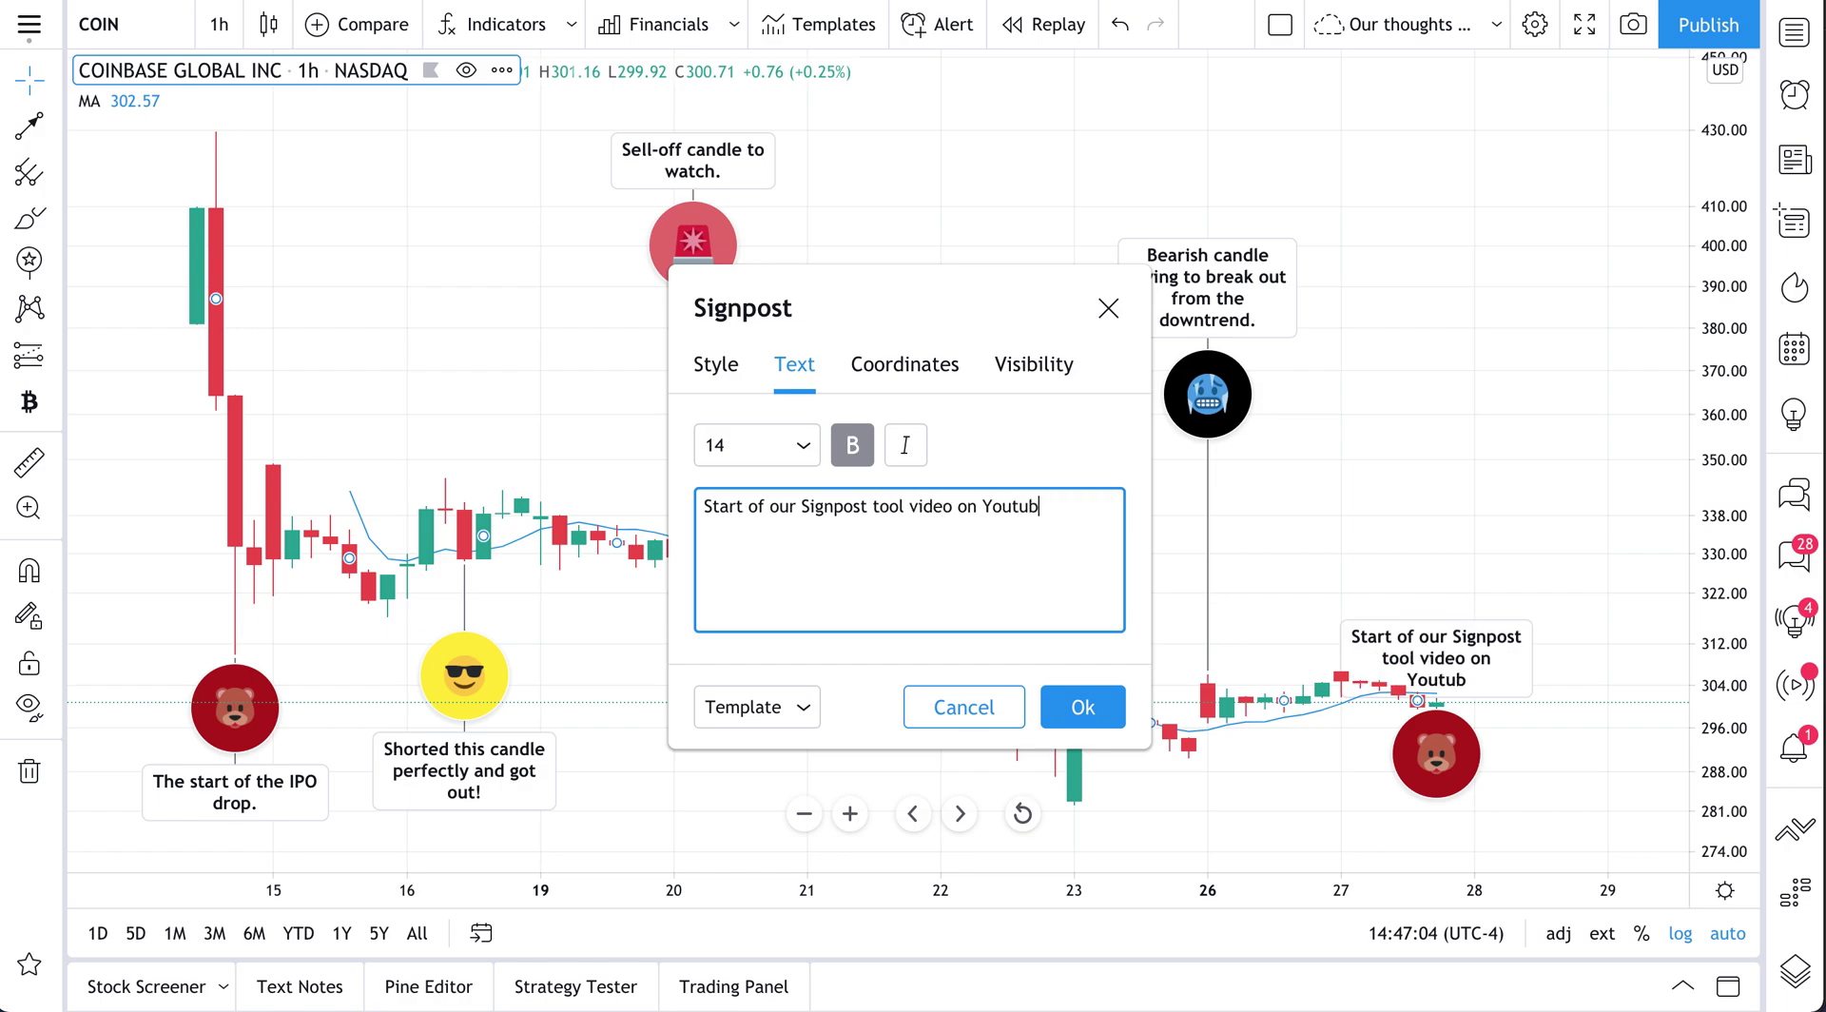
{"action": "type", "text": "e! Hey everyon"}
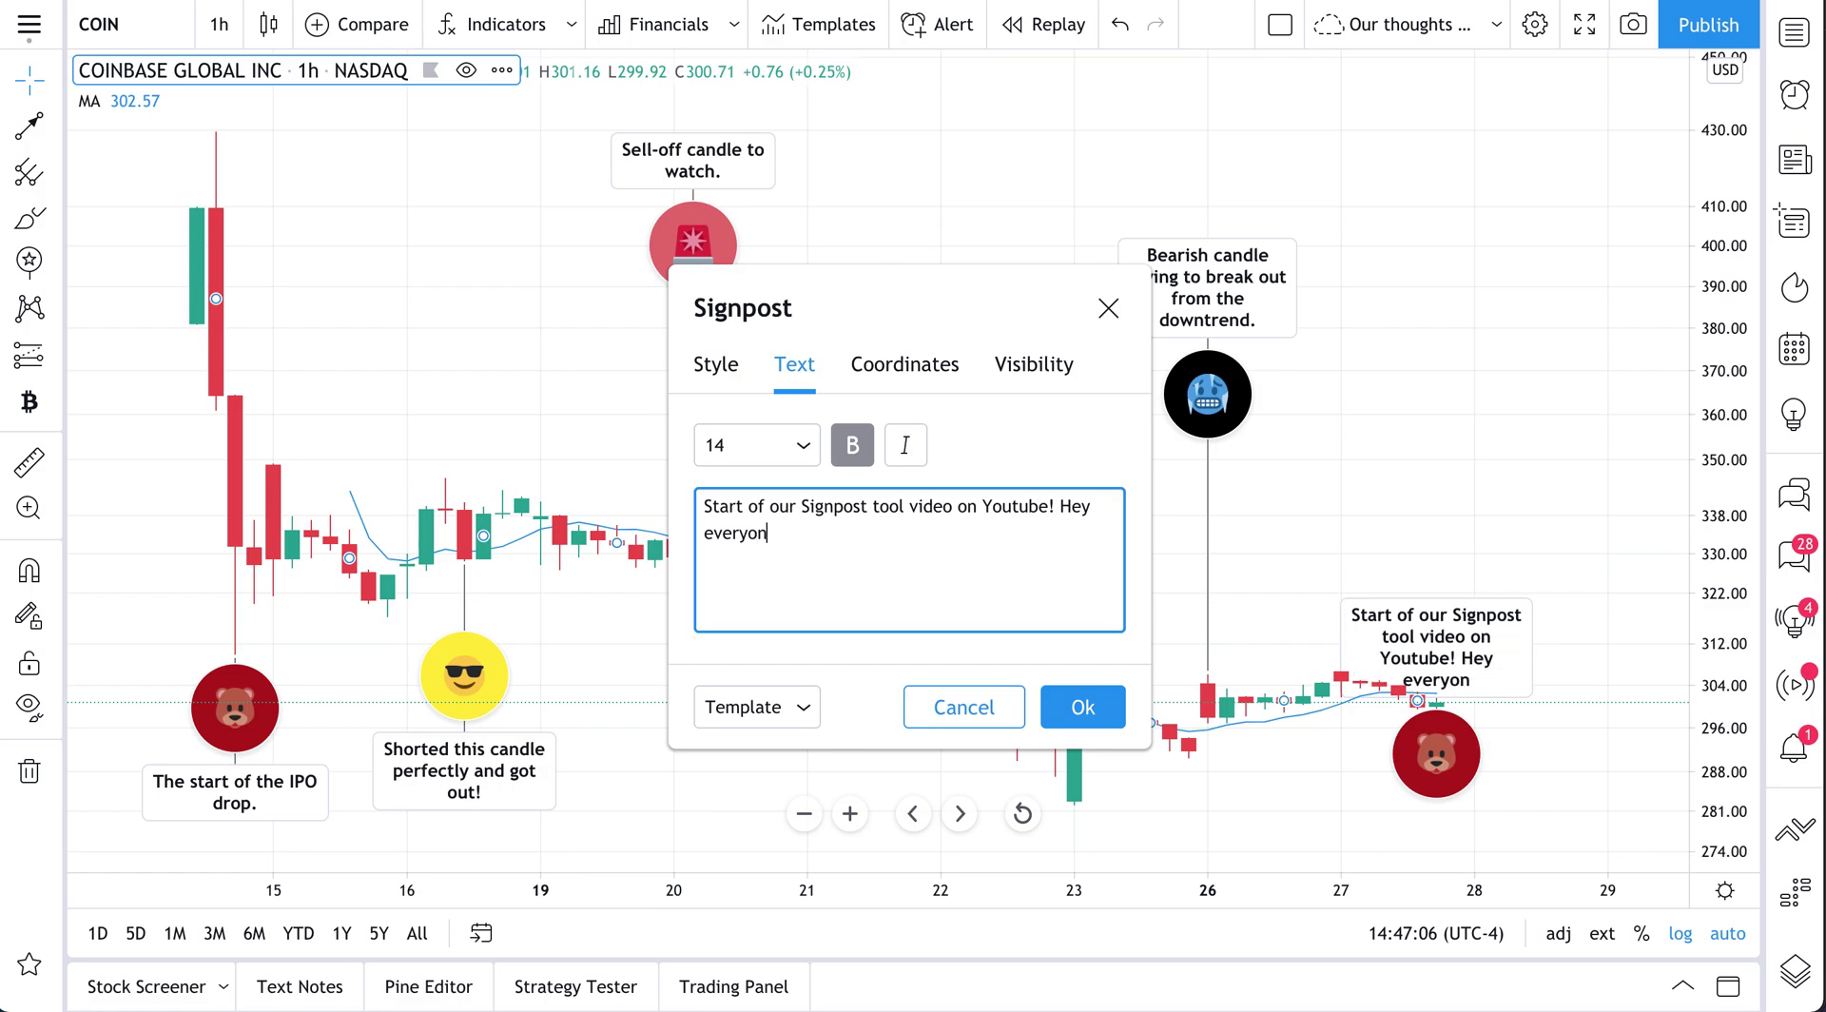
{"action": "type", "text": "e on Youtube!"}
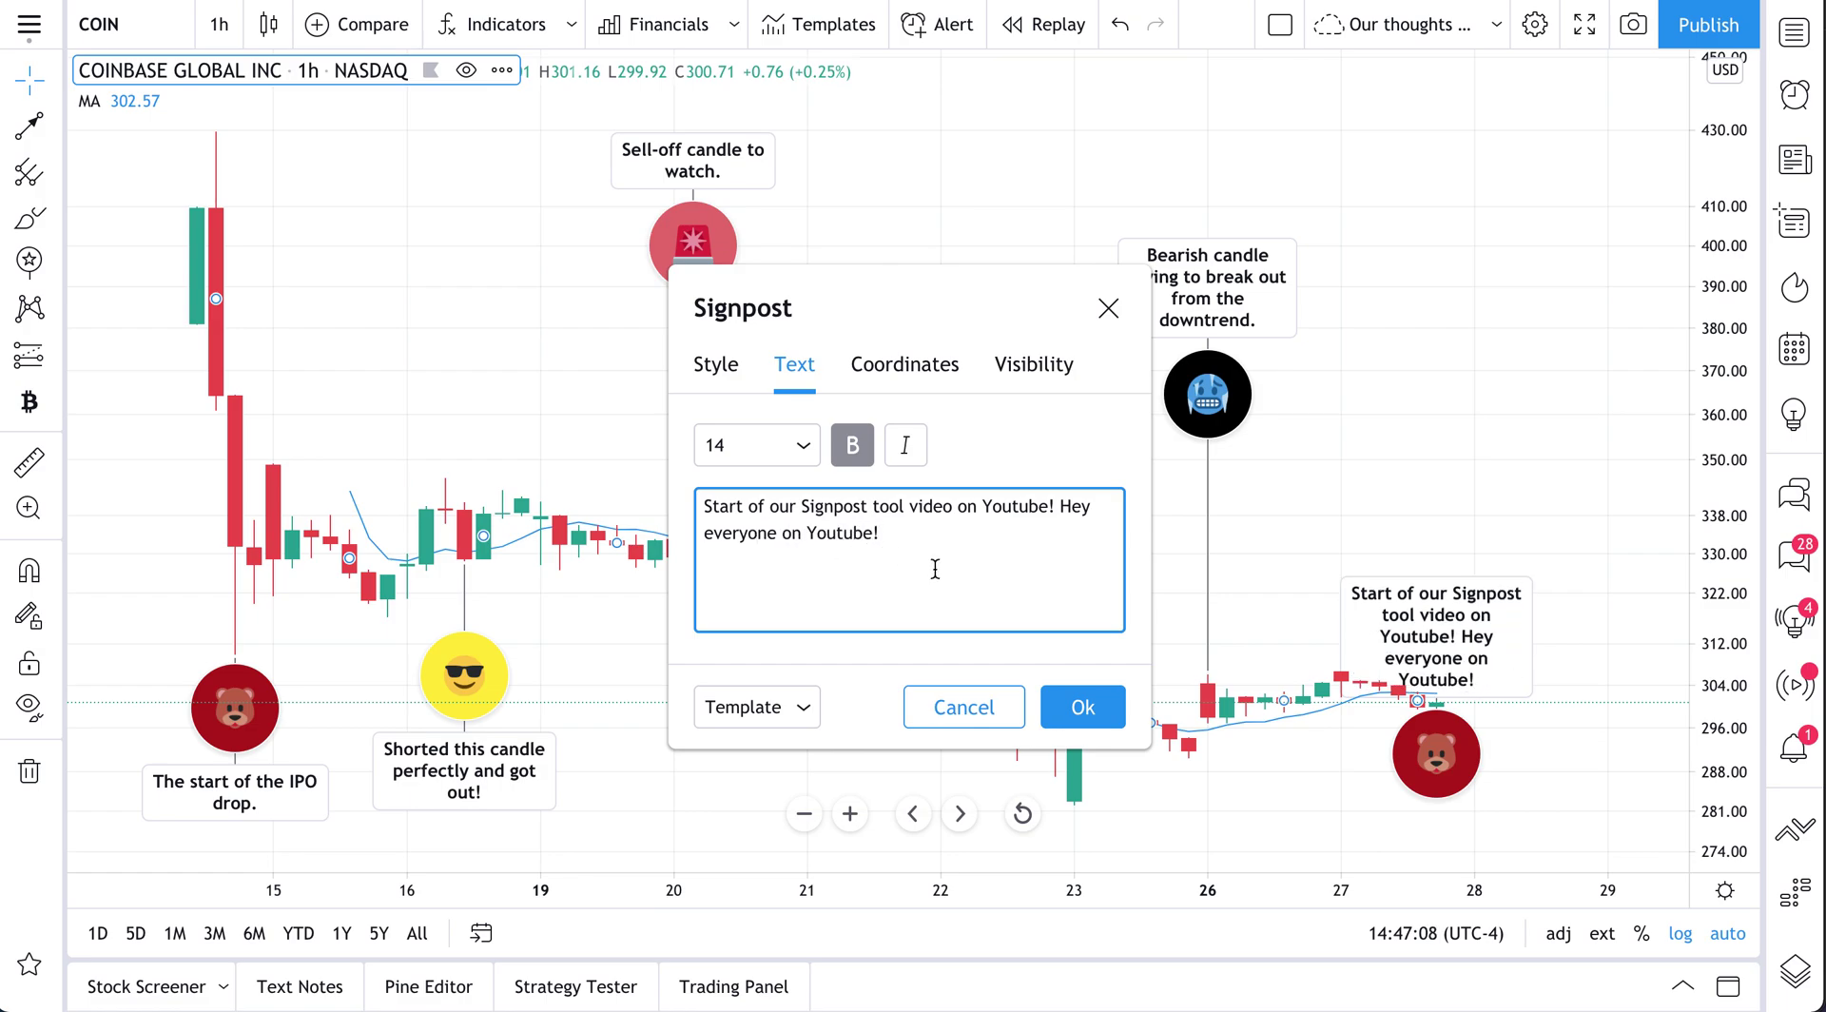
{"action": "left_click", "coordinate": [1069, 705]}
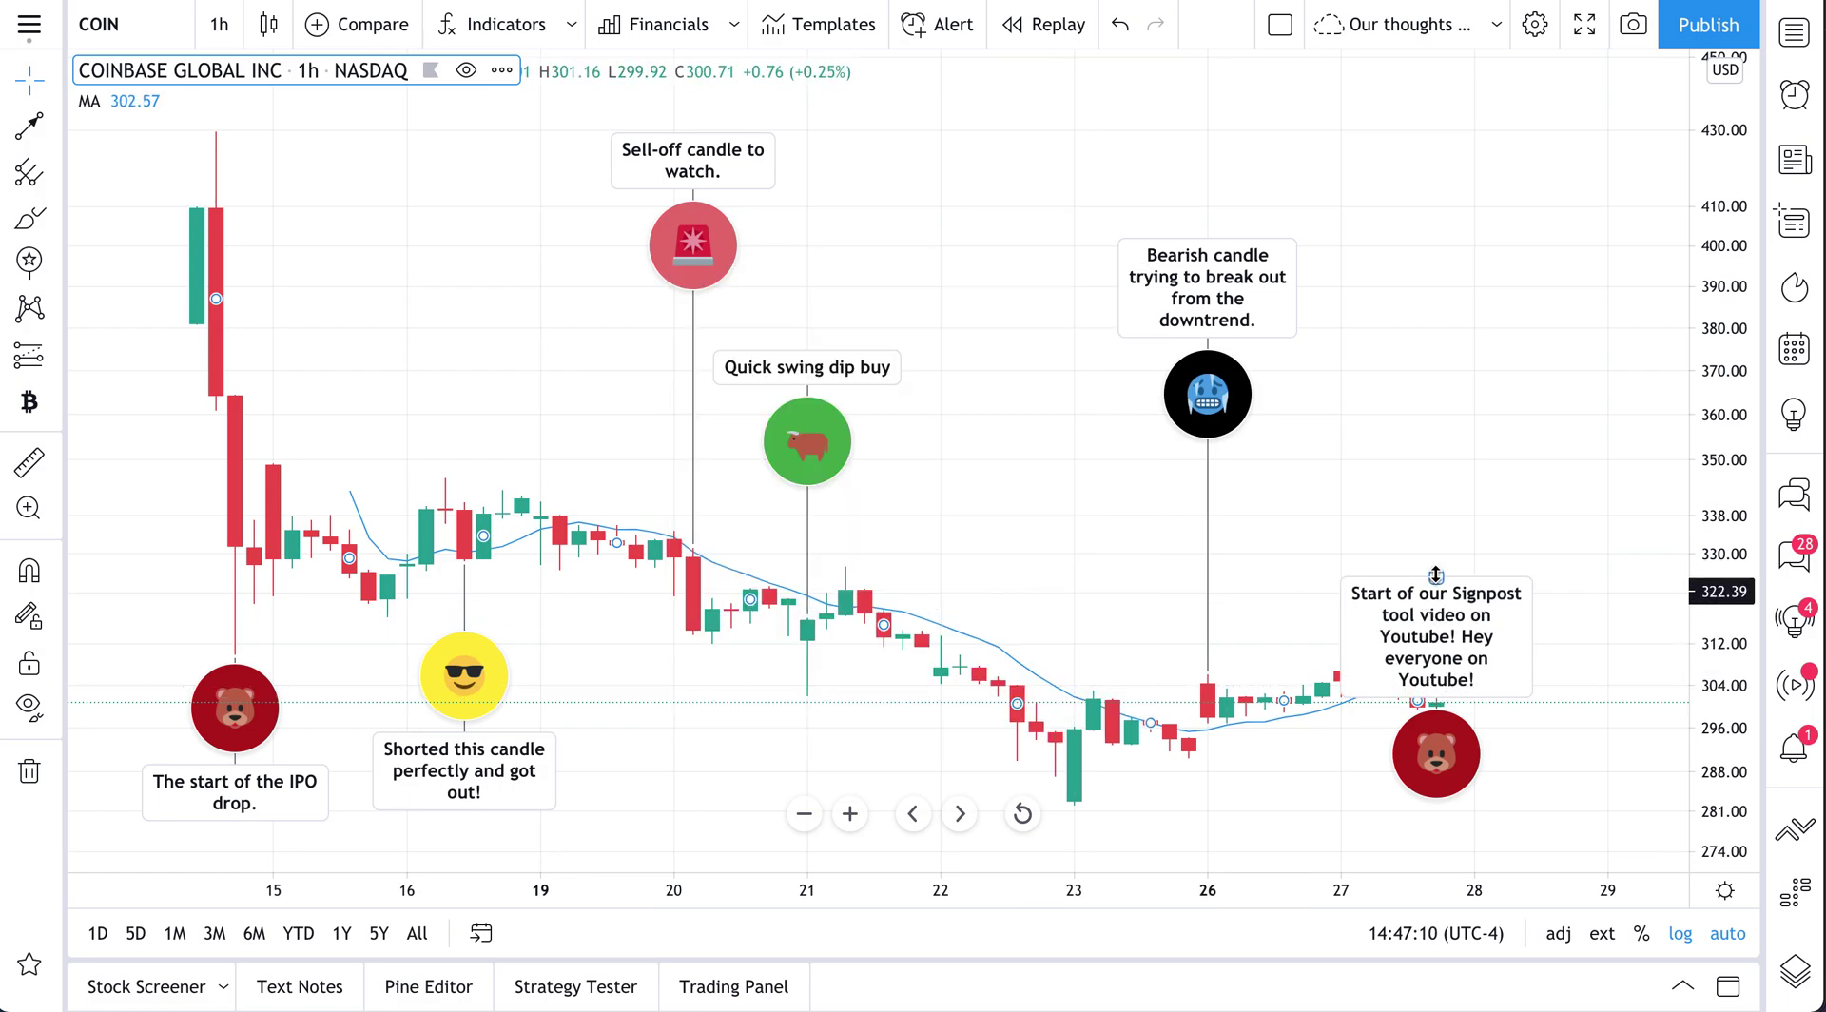
Raise the 27 Apr signpost and give it an orange pin with a movie-camera emoji
{"action": "left_click_drag", "start_coordinate": [1436, 476], "coordinate": [1437, 321]}
{"action": "double_click", "coordinate": [1436, 322]}
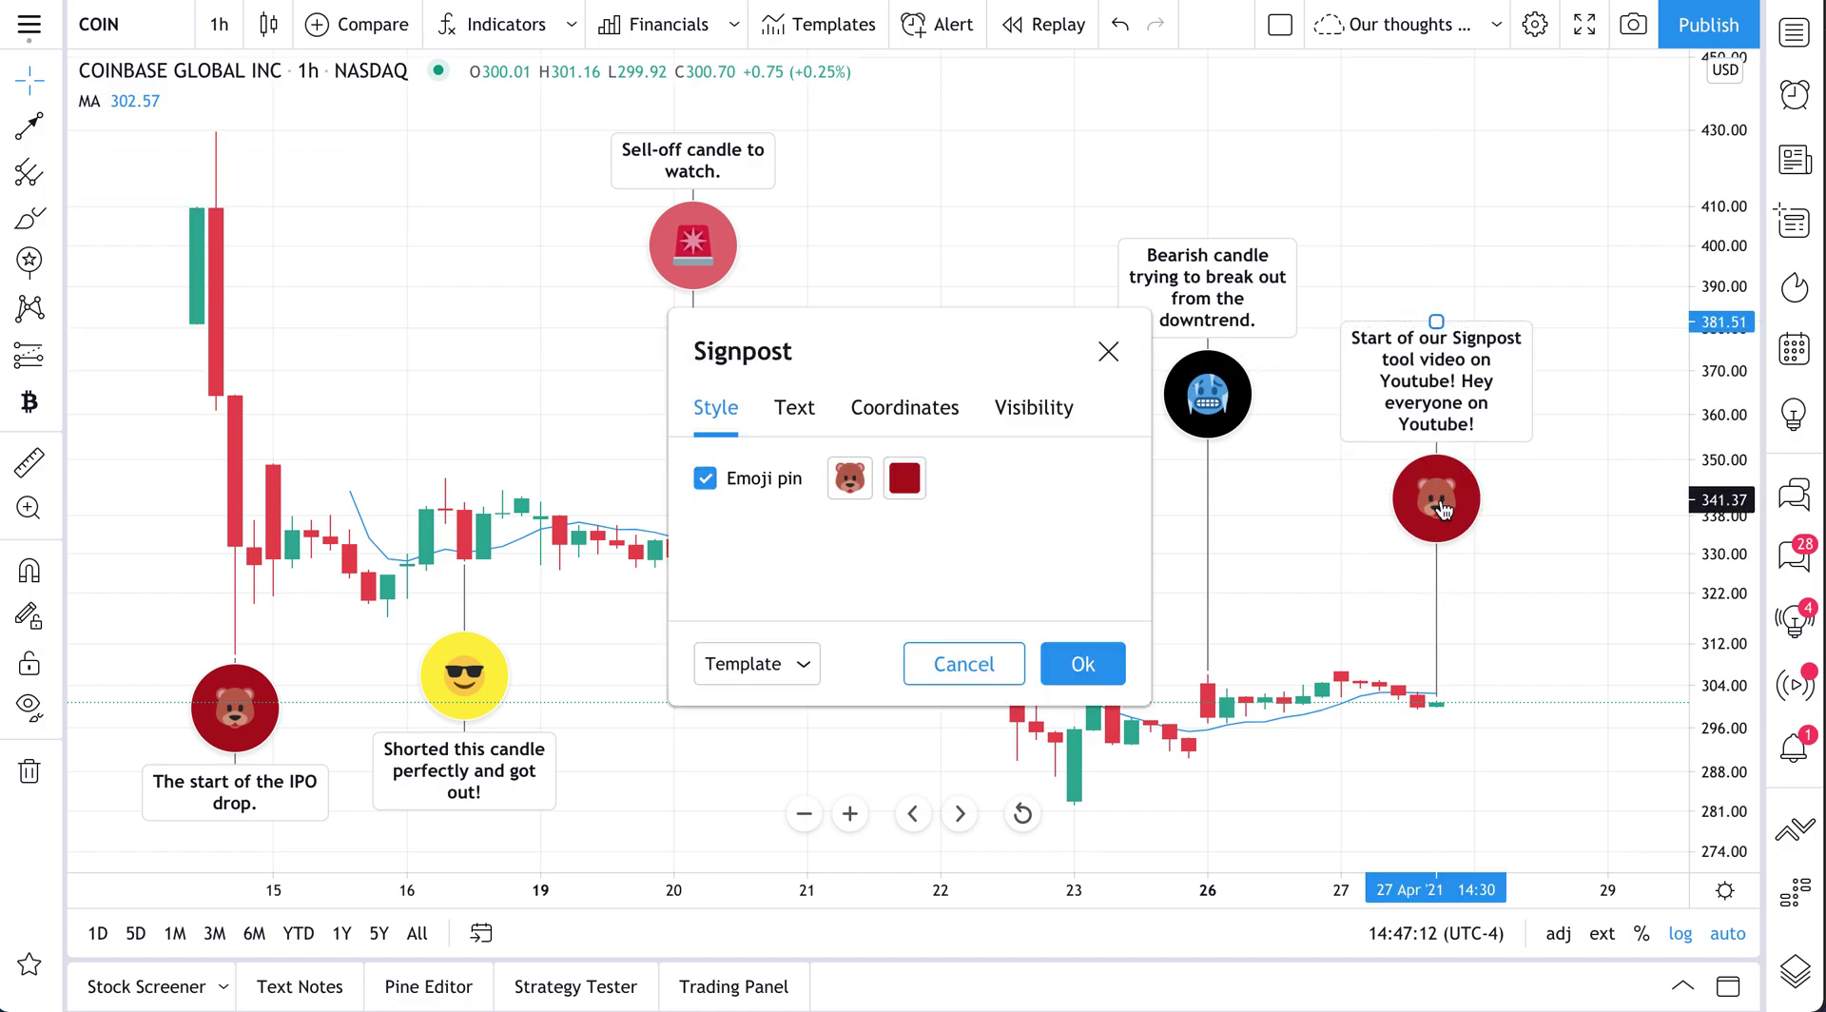
{"action": "left_click", "coordinate": [847, 477]}
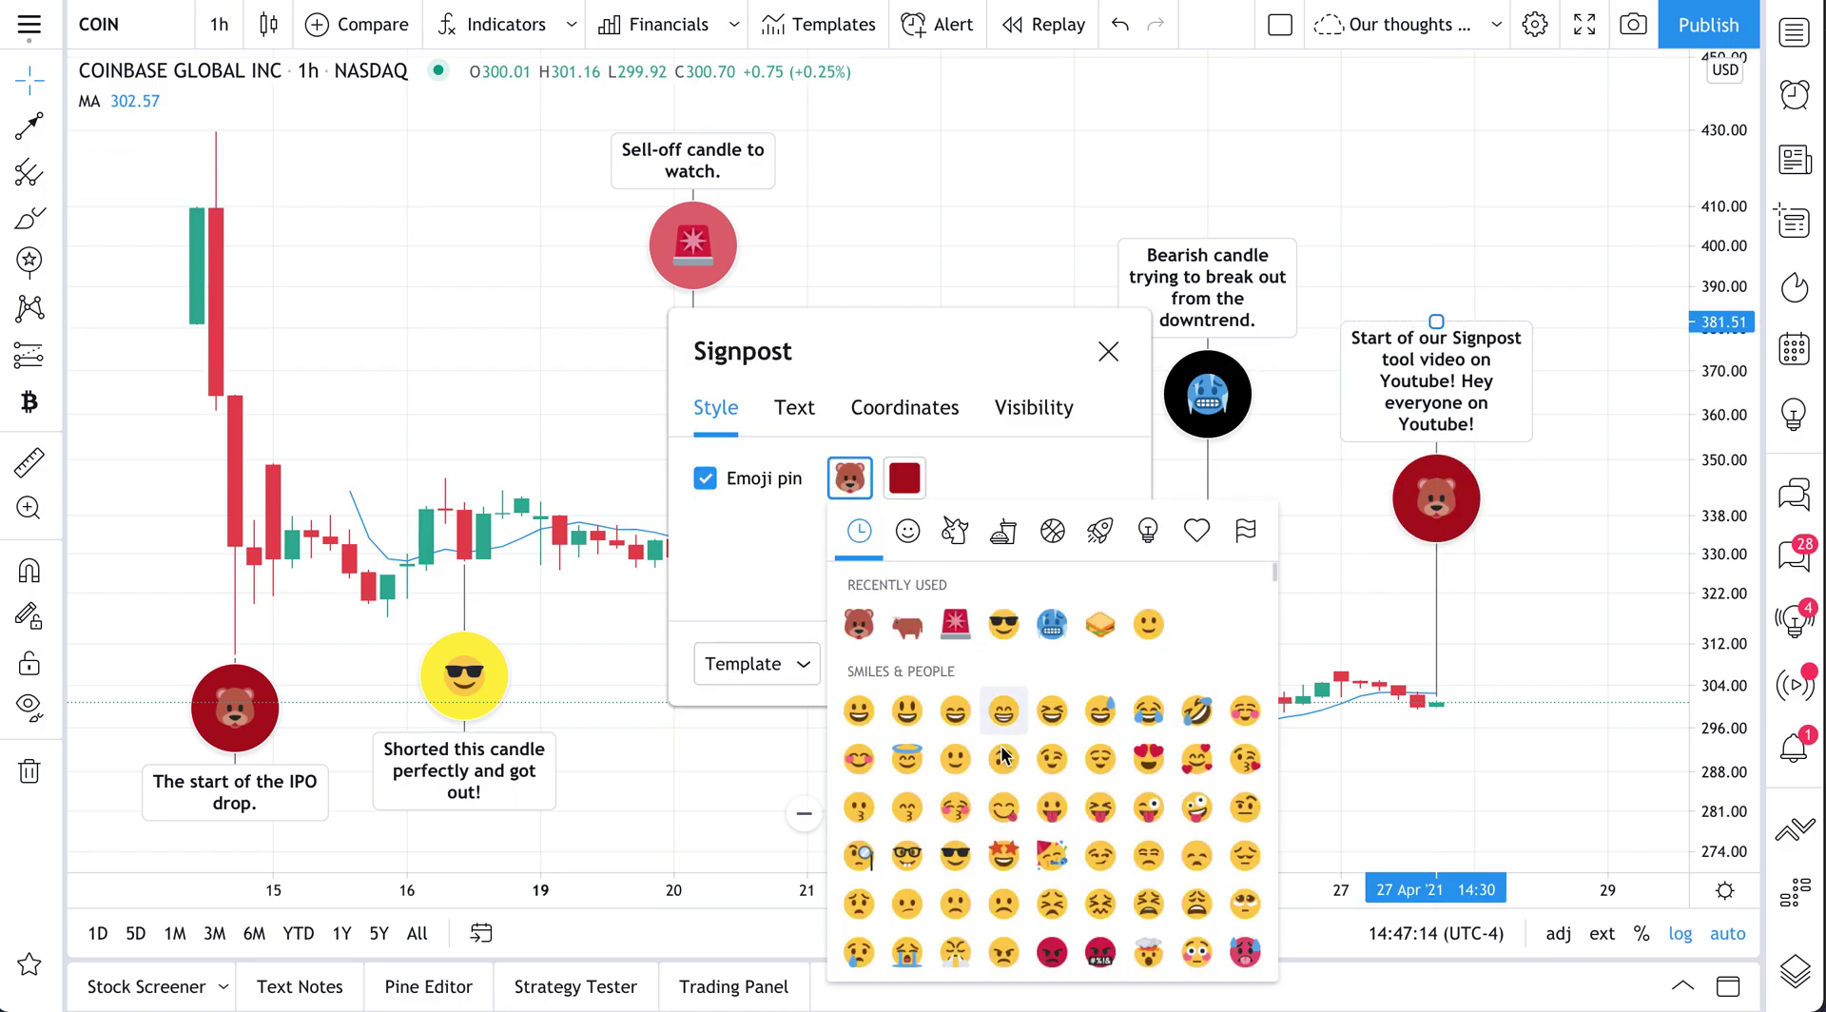
{"action": "left_click", "coordinate": [1135, 532]}
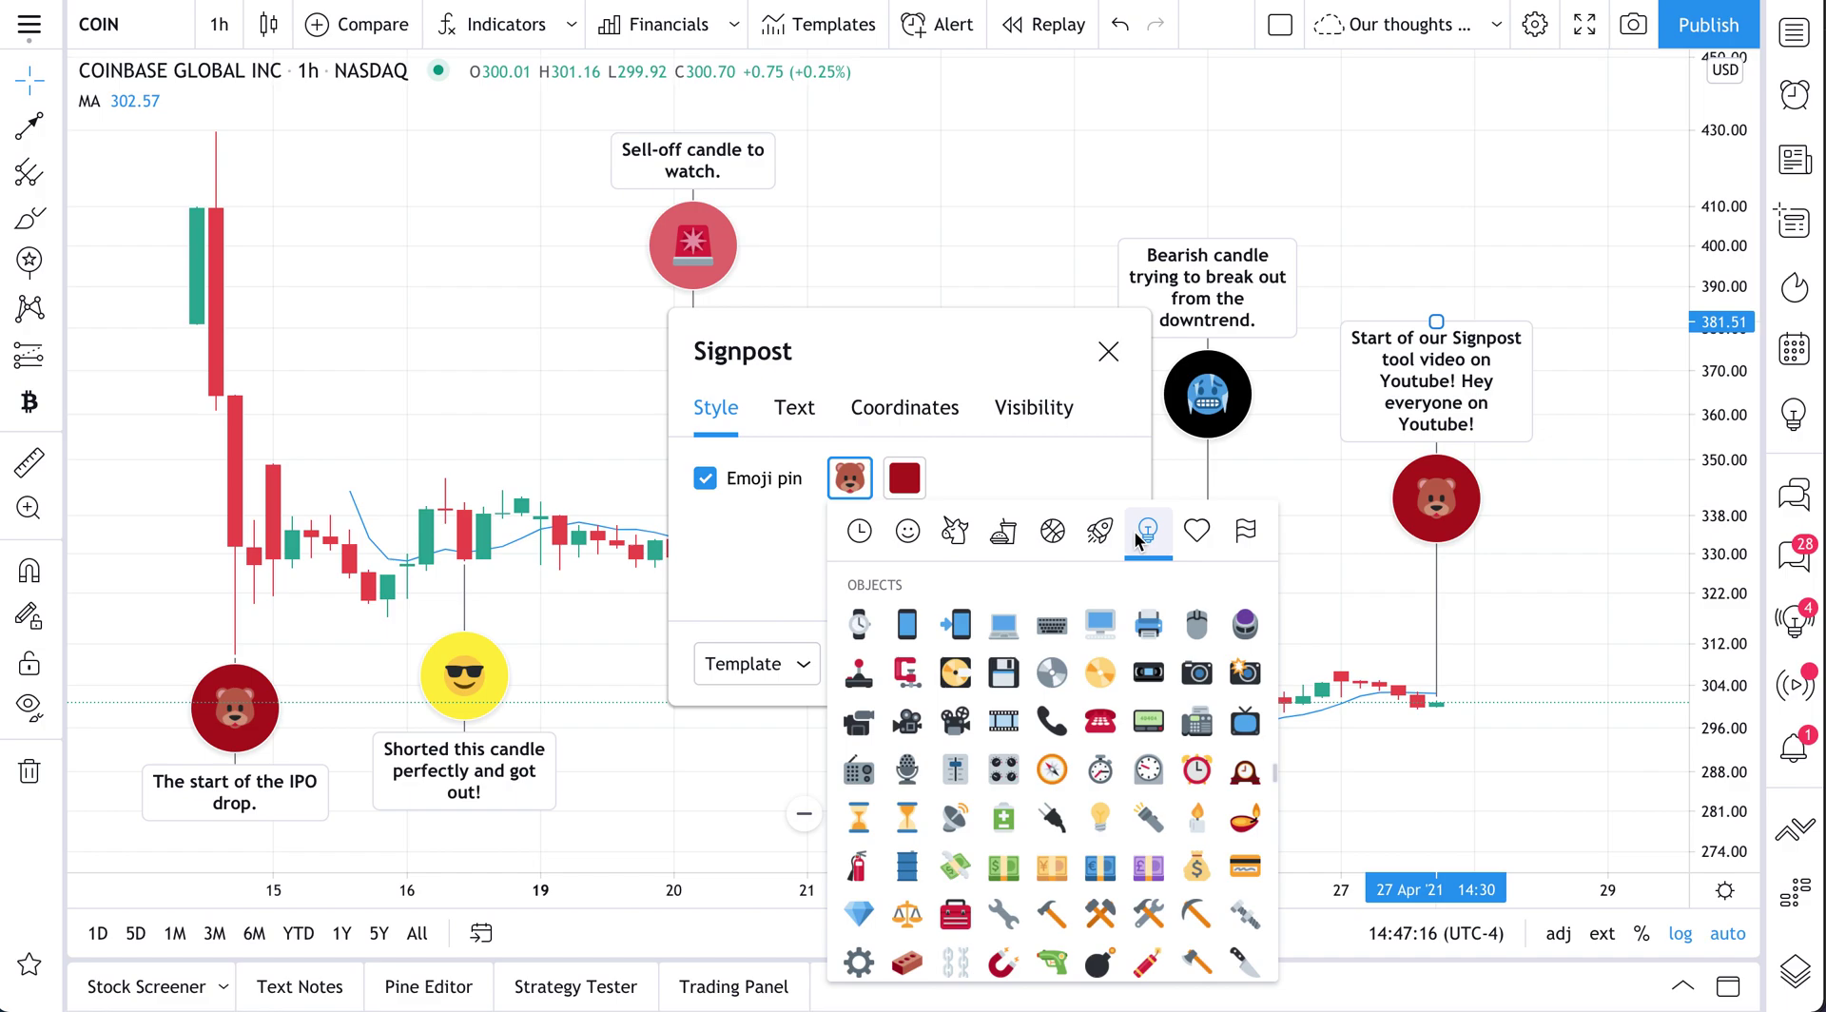
{"action": "left_click", "coordinate": [904, 730]}
{"action": "left_click", "coordinate": [894, 485]}
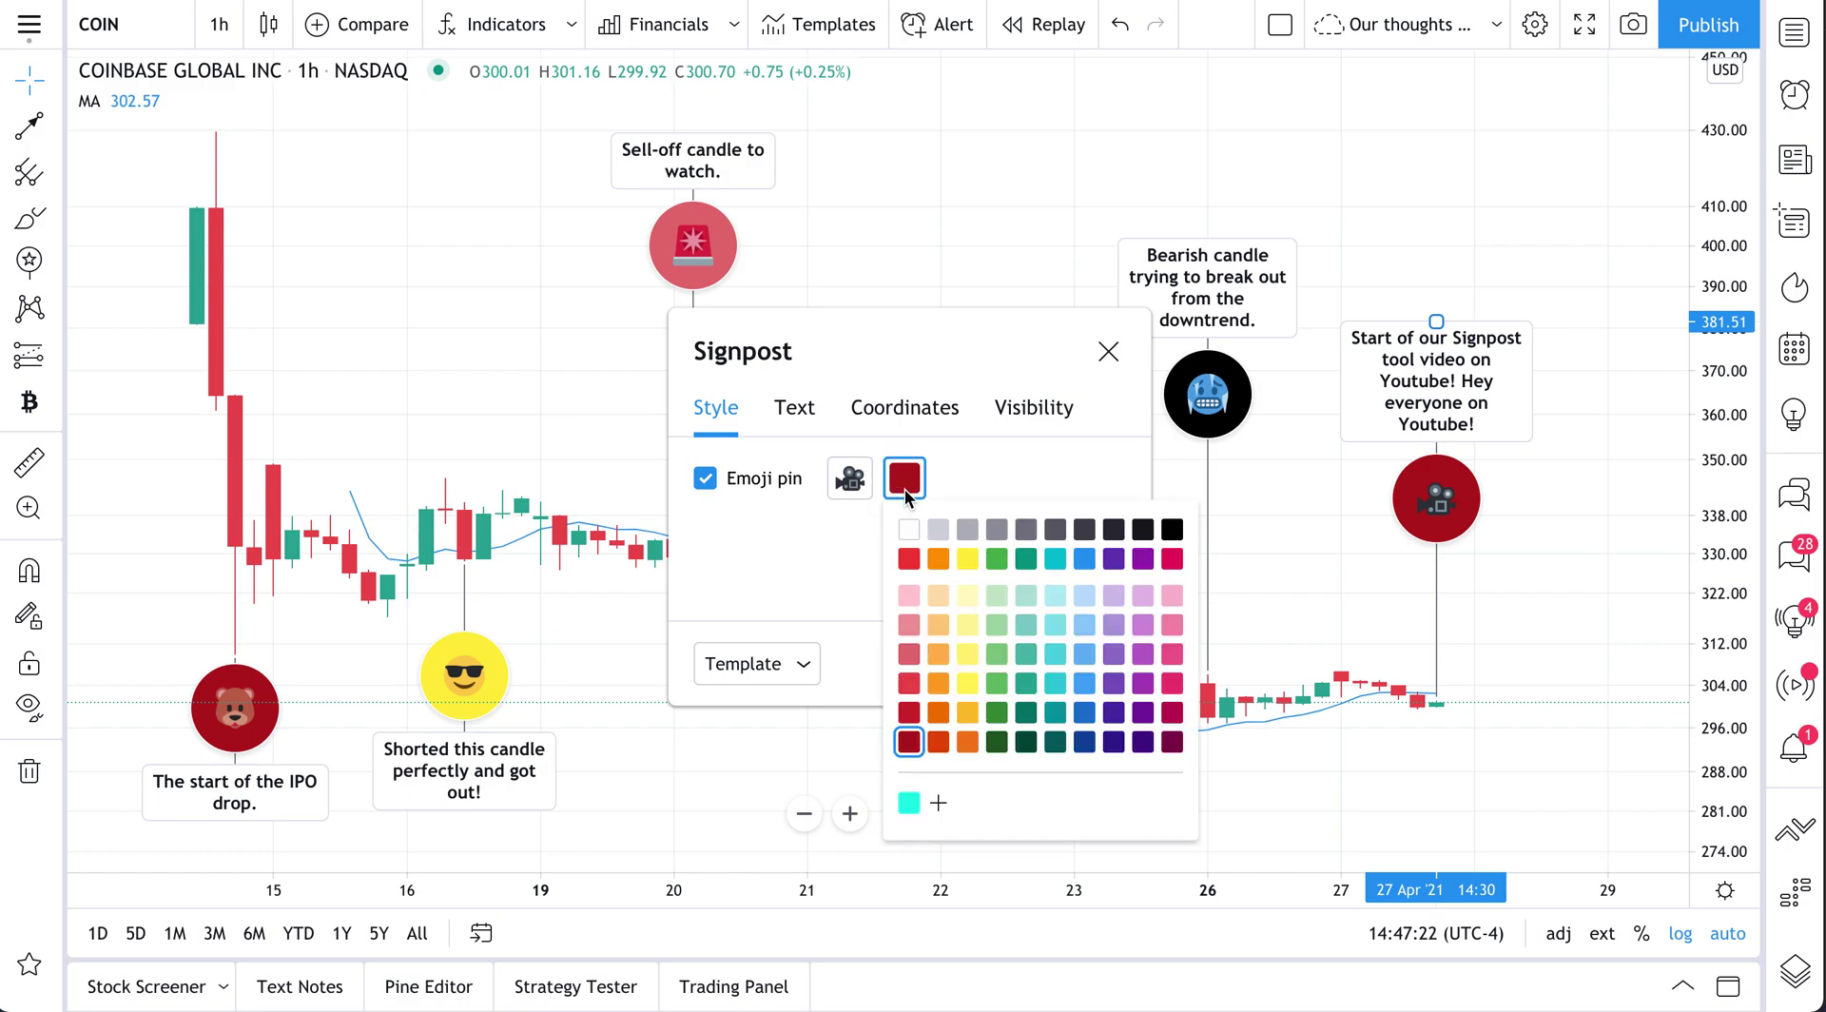
{"action": "left_click", "coordinate": [945, 561]}
{"action": "left_click", "coordinate": [1109, 353]}
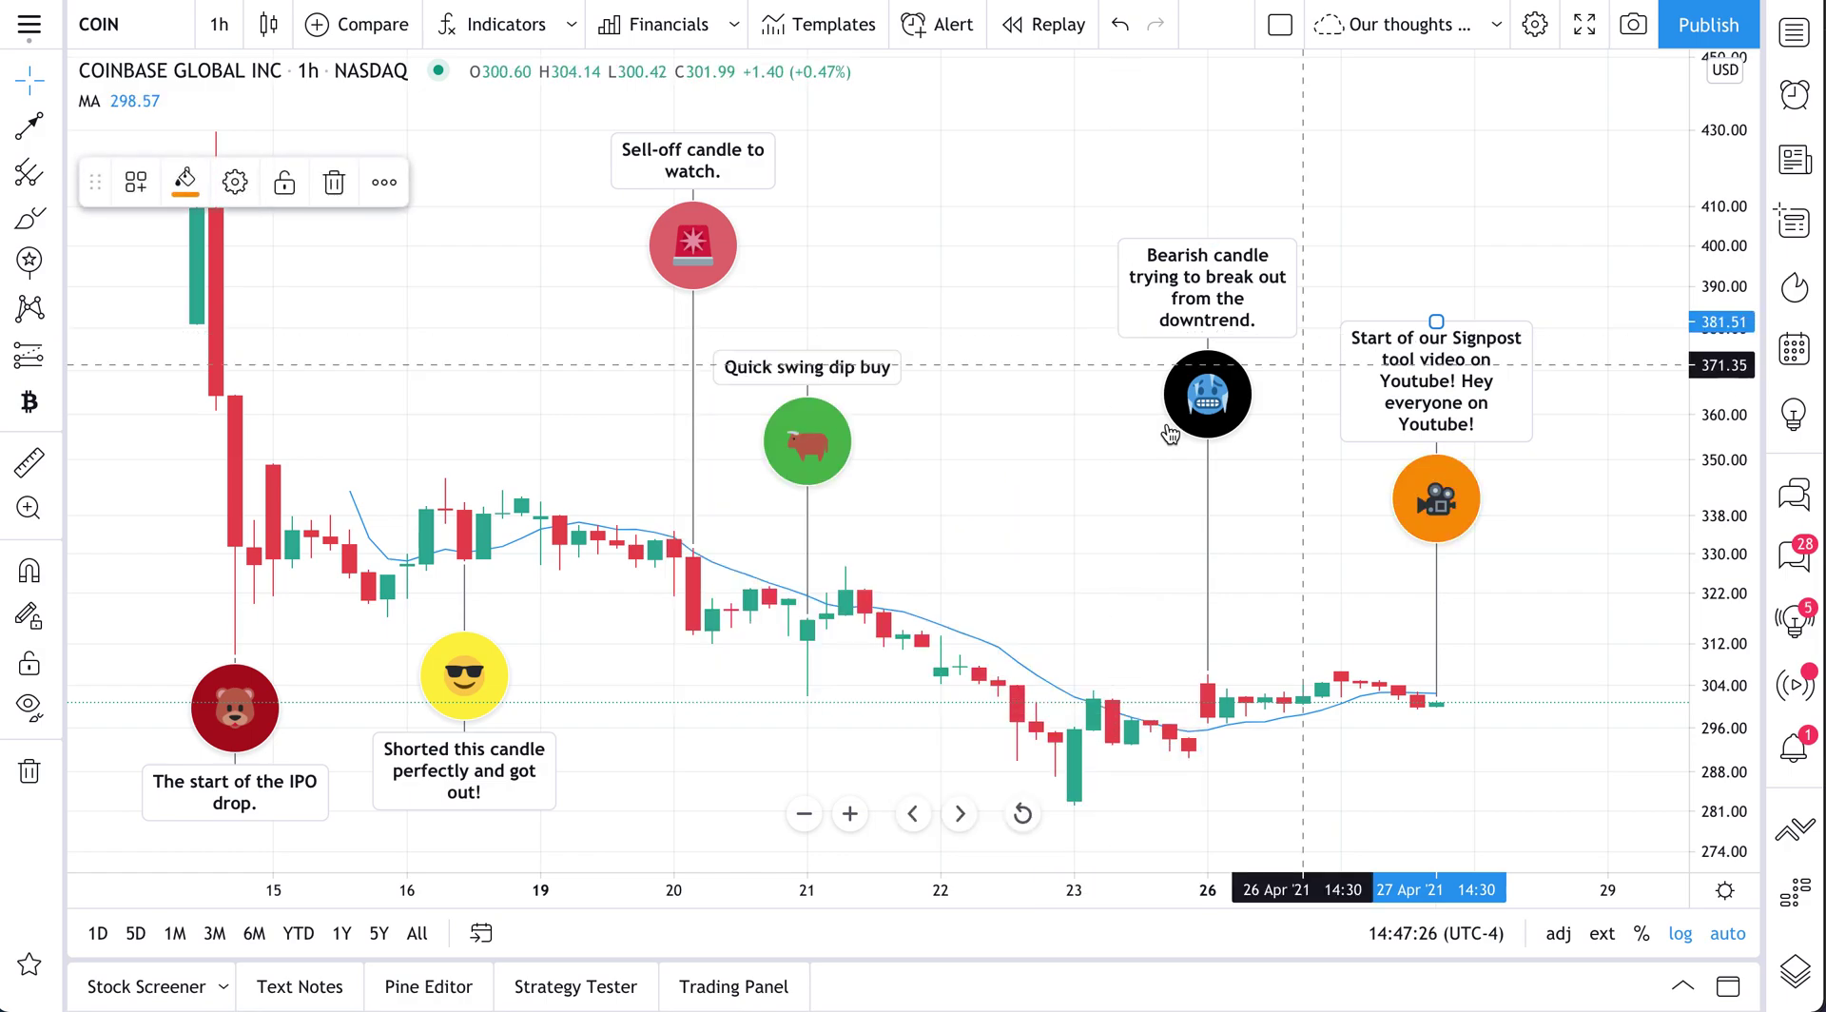
{"action": "left_click", "coordinate": [1093, 445]}
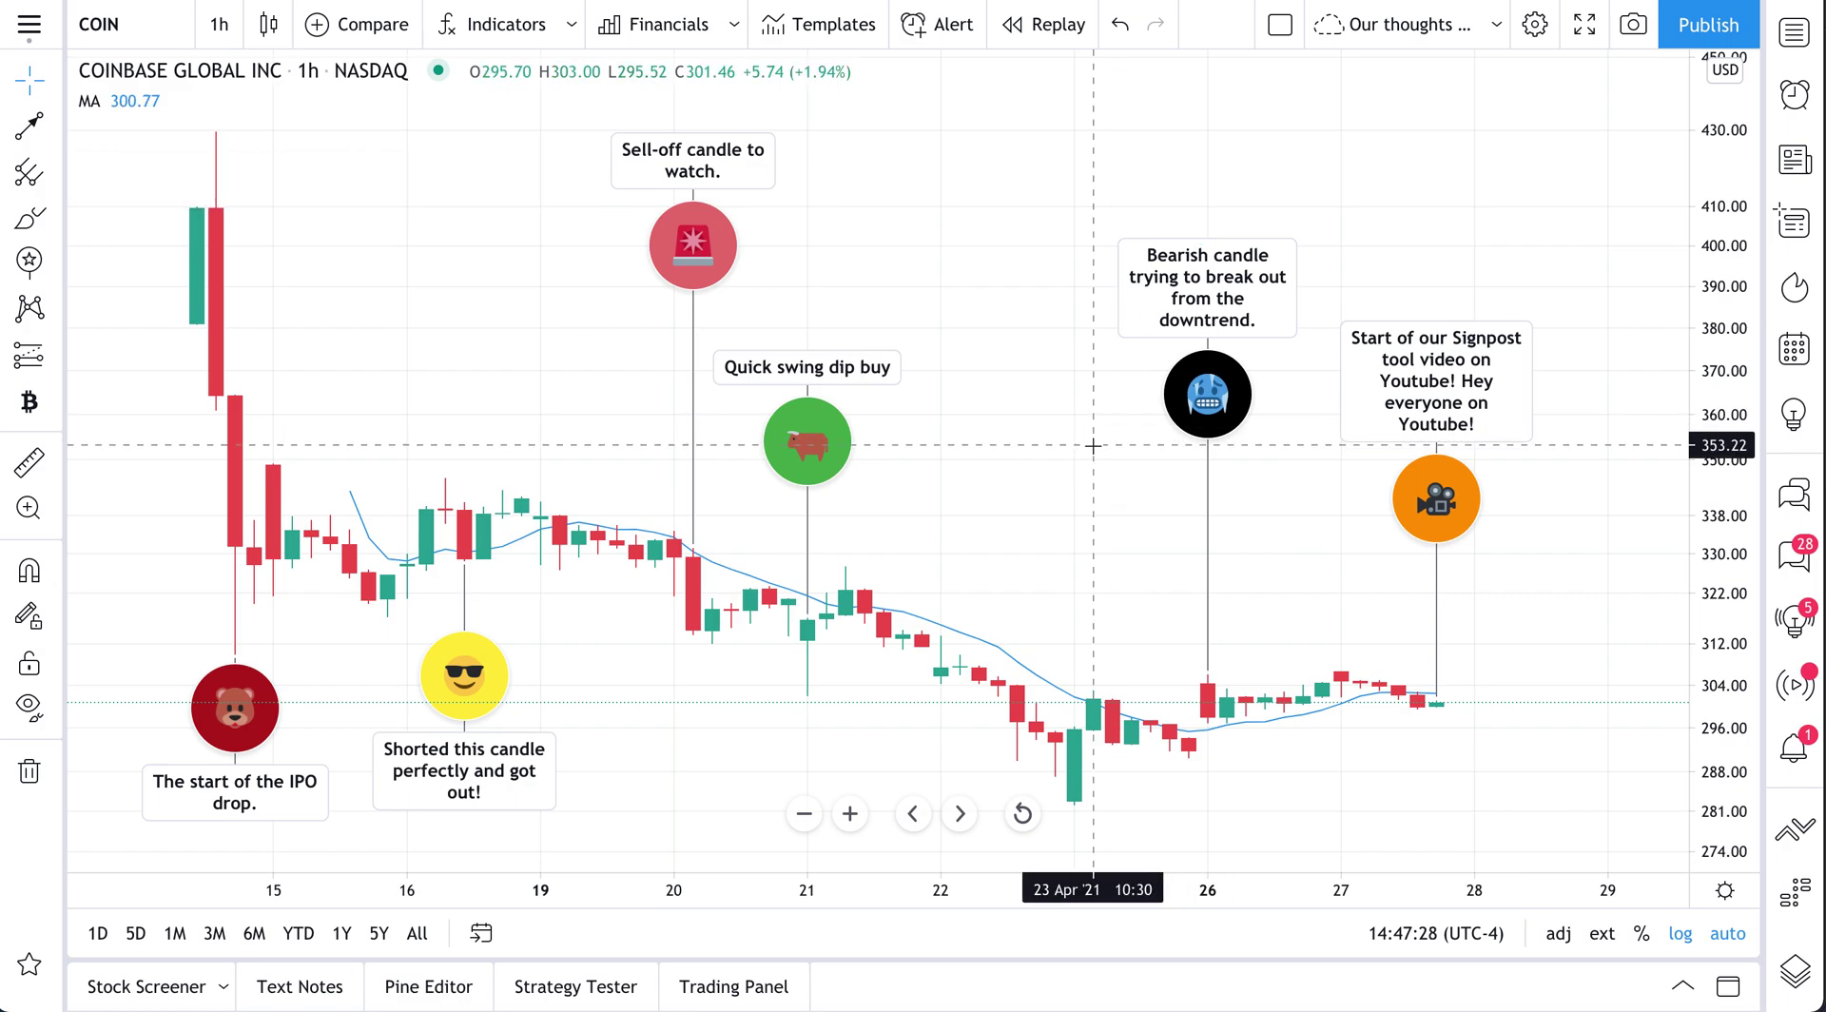
{"action": "left_click_drag", "start_coordinate": [1093, 445], "coordinate": [420, 465]}
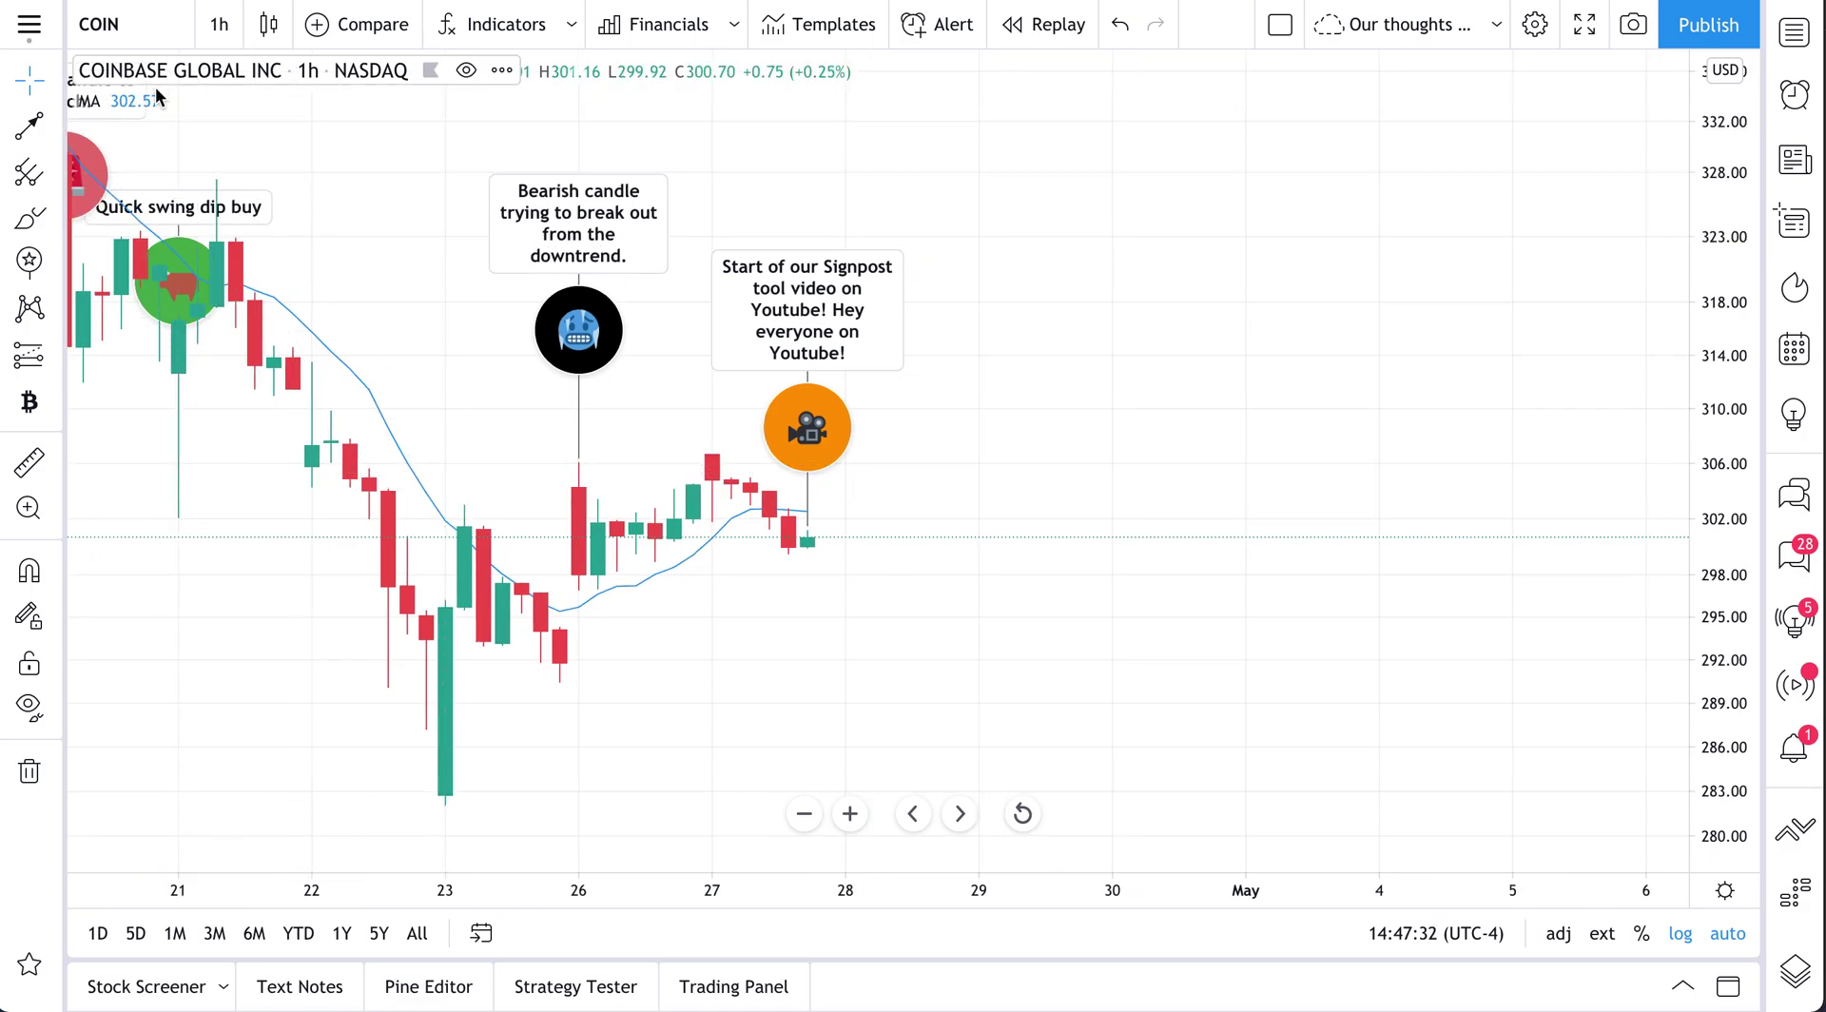
{"action": "left_click", "coordinate": [40, 224]}
{"action": "mouse_move", "coordinate": [810, 539]}
{"action": "left_mouse_down"}
{"action": "mouse_move", "coordinate": [982, 412]}
{"action": "mouse_move", "coordinate": [1390, 460]}
{"action": "mouse_move", "coordinate": [1541, 396]}
{"action": "mouse_move", "coordinate": [1684, 384]}
{"action": "left_mouse_up"}
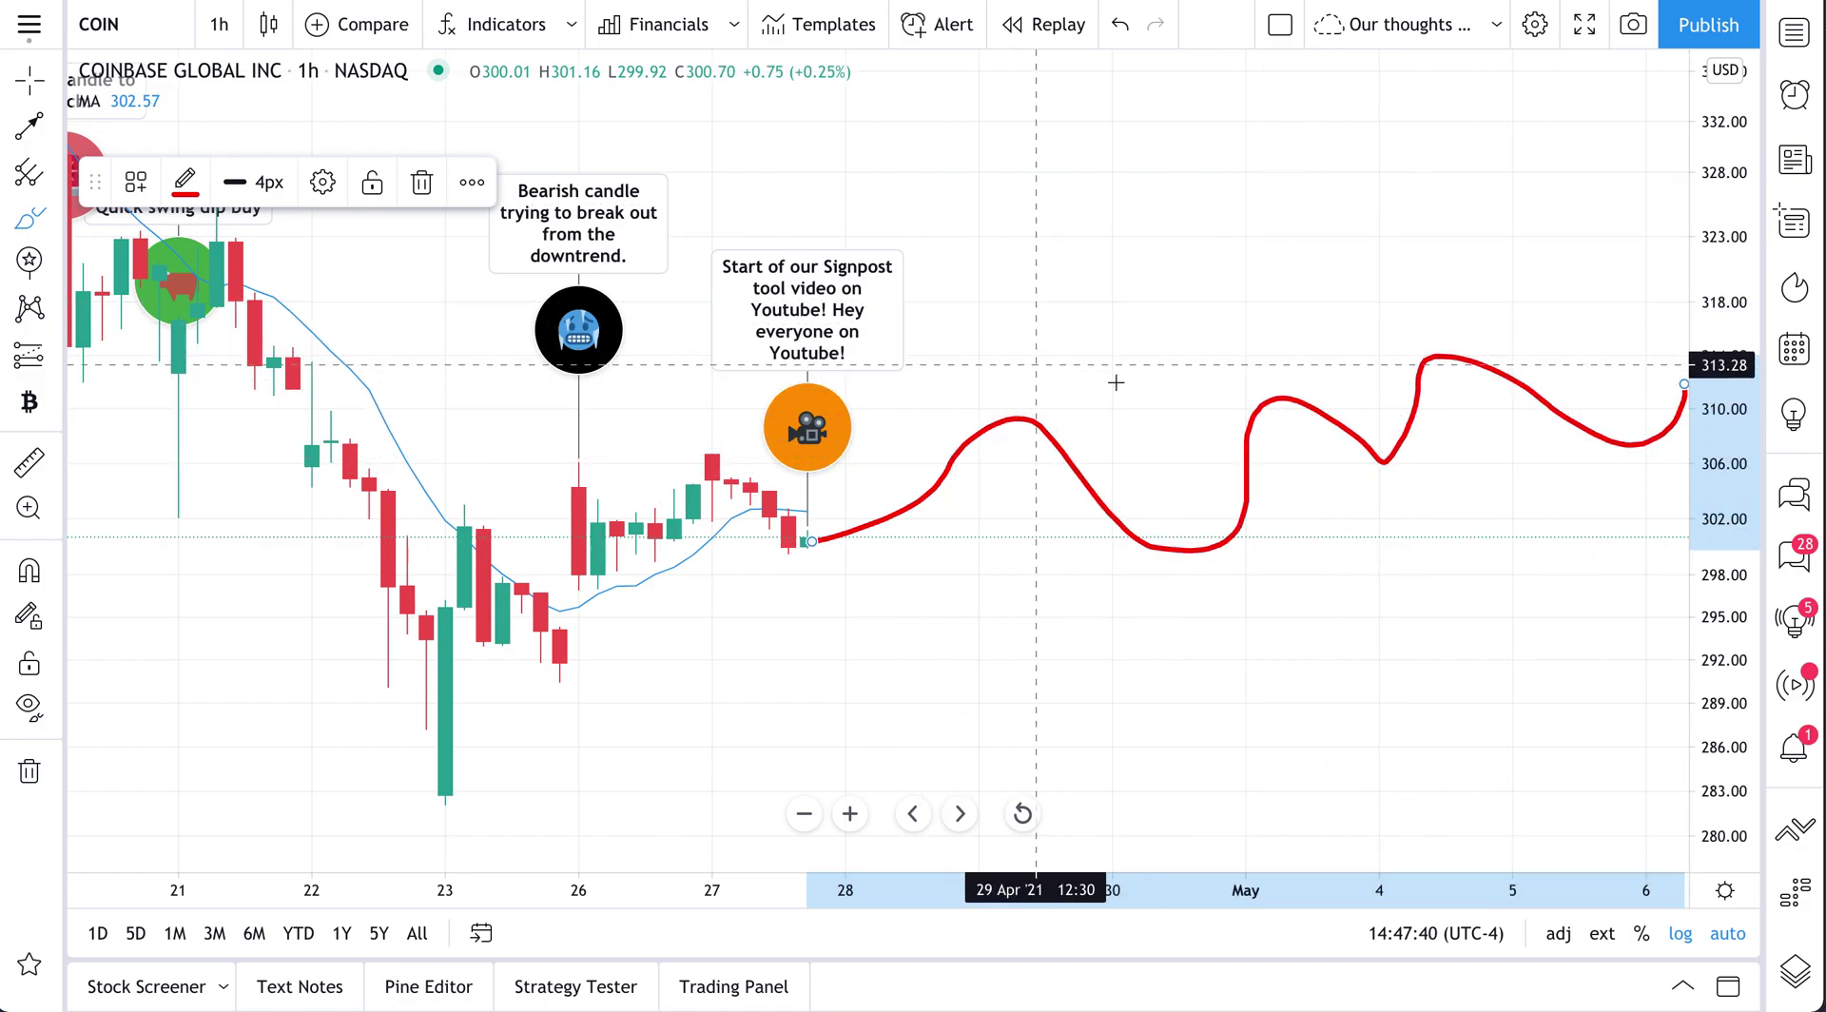
{"action": "scroll", "coordinate": [1207, 458], "scroll_direction": "down", "scroll_amount": 5}
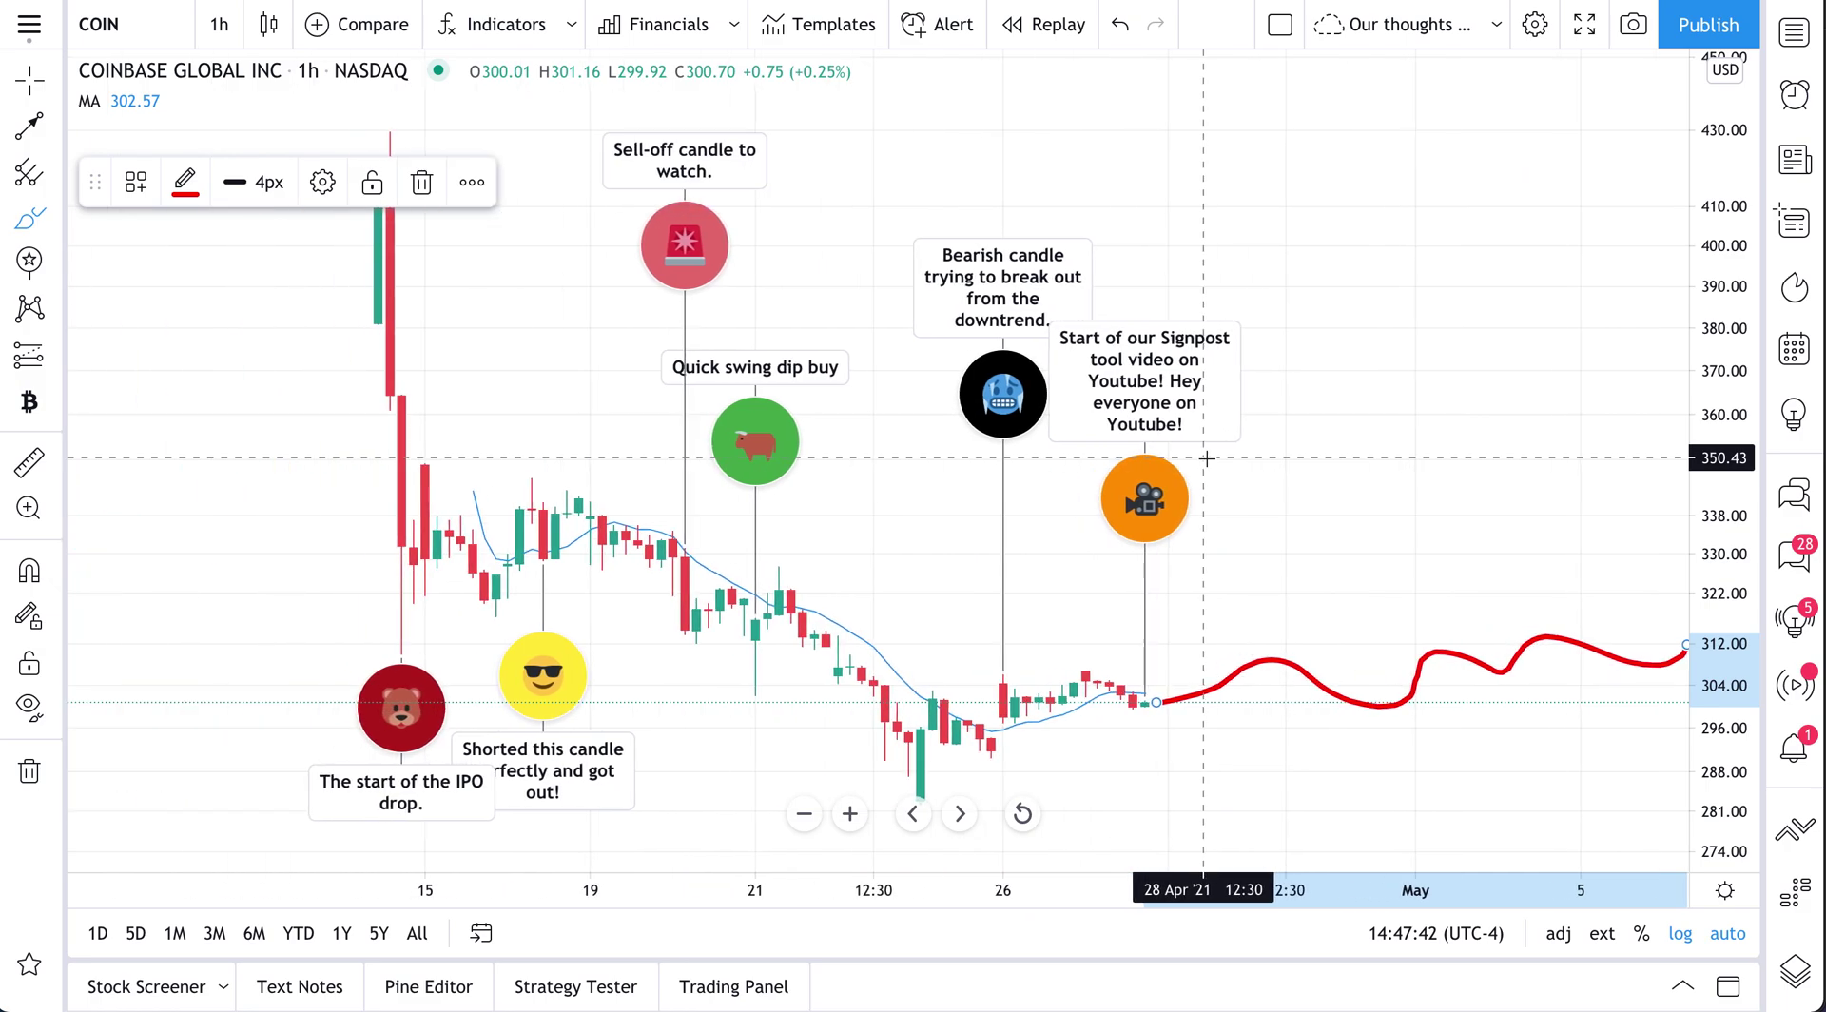
{"action": "left_click", "coordinate": [30, 81]}
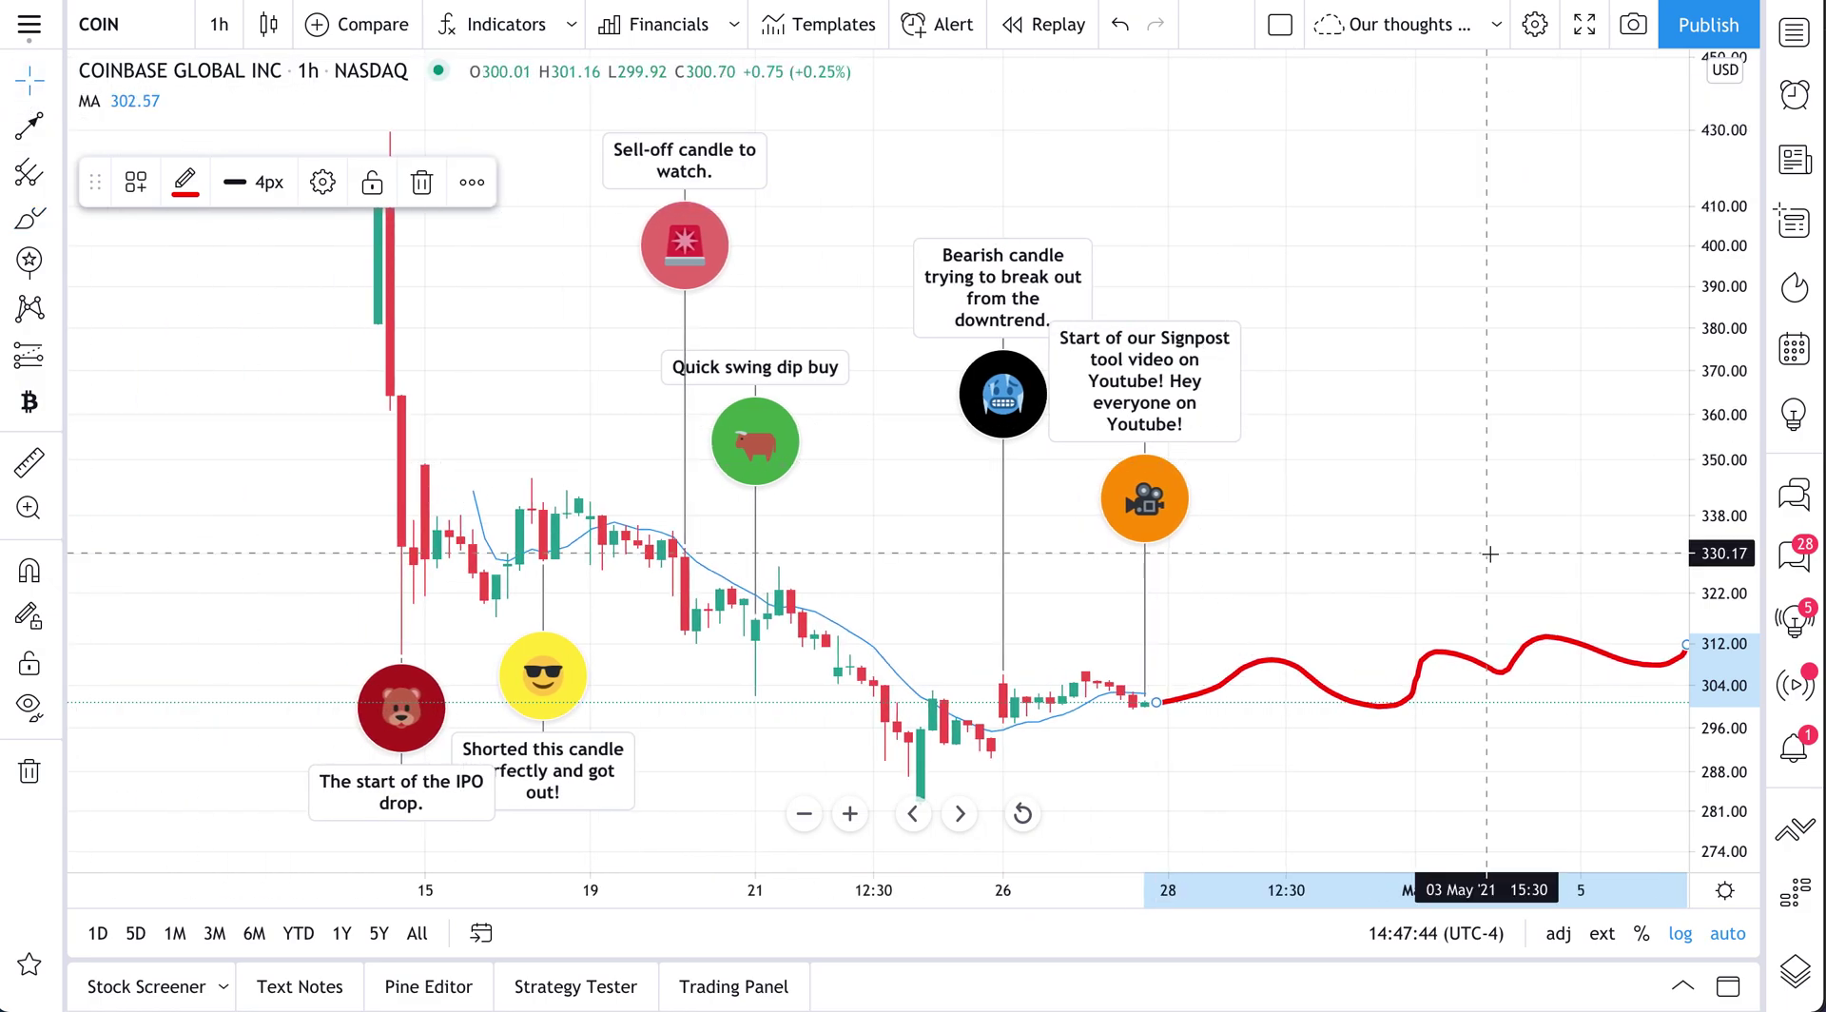
{"action": "key", "text": "Delete"}
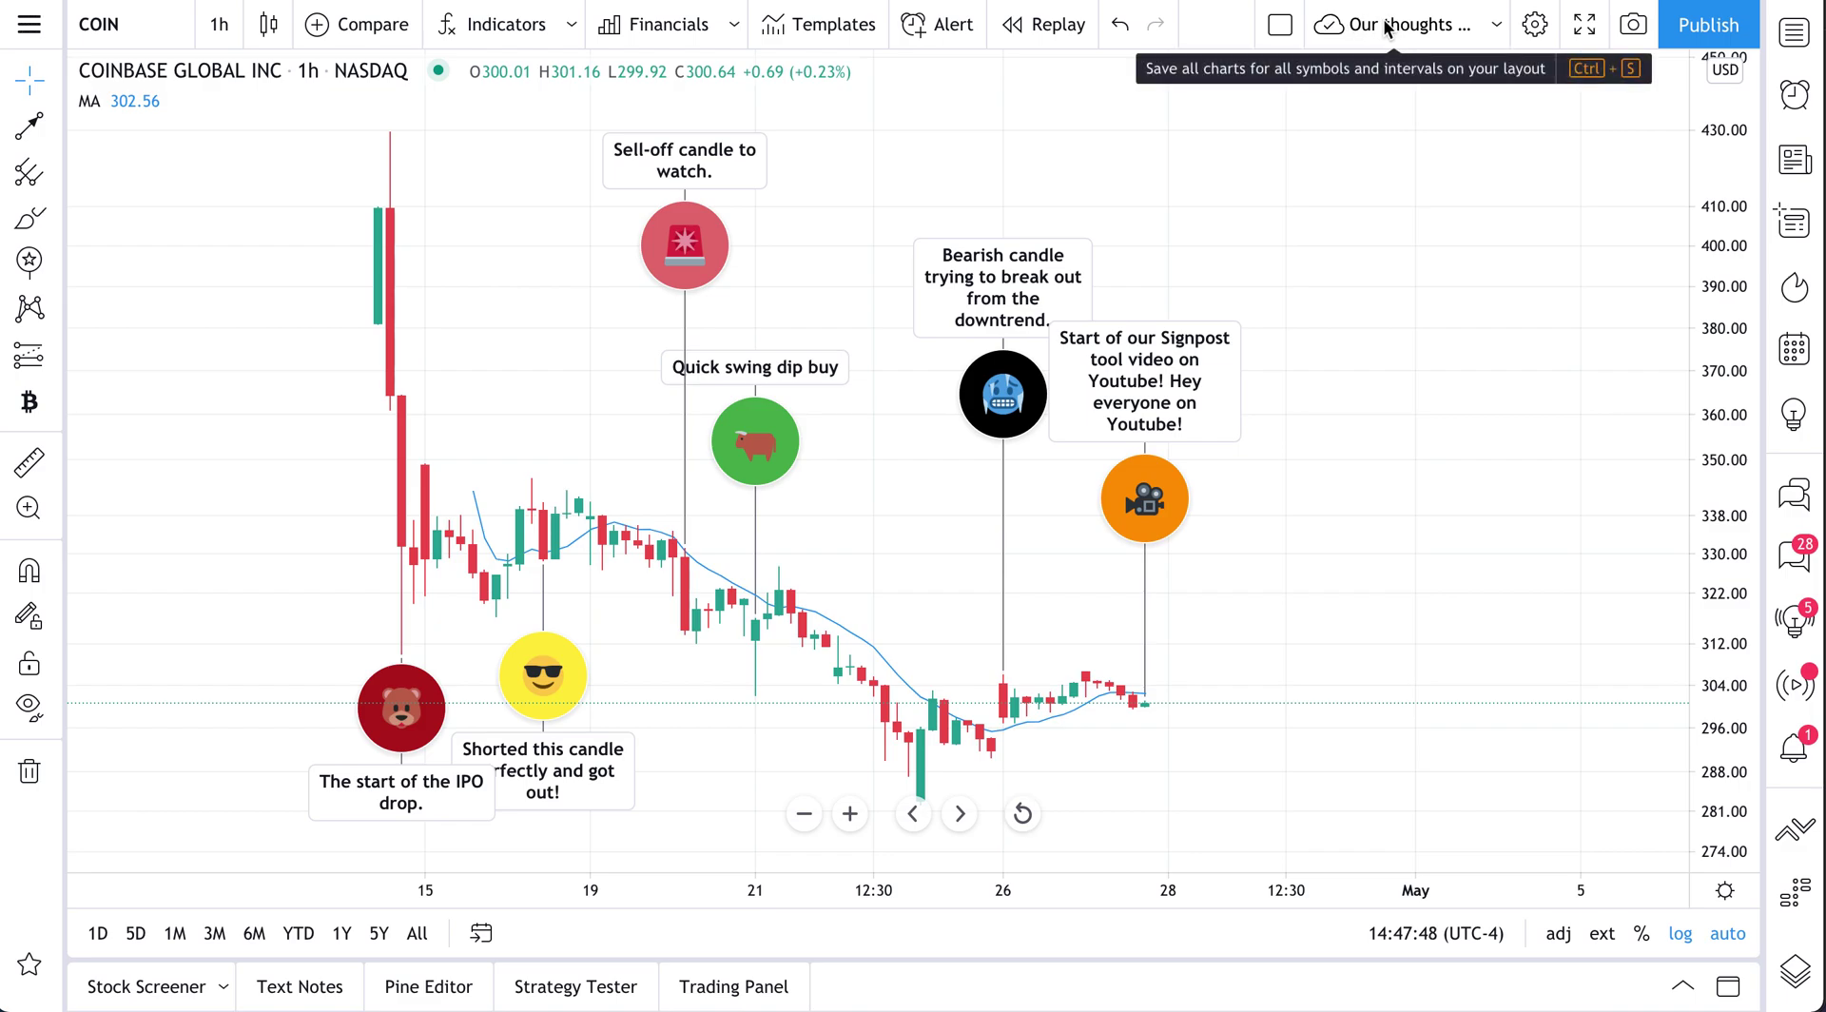
Zoom in and centre the signposts, then take a snapshot image and dismiss its link
{"action": "scroll", "coordinate": [1159, 230], "scroll_direction": "up", "scroll_amount": 1}
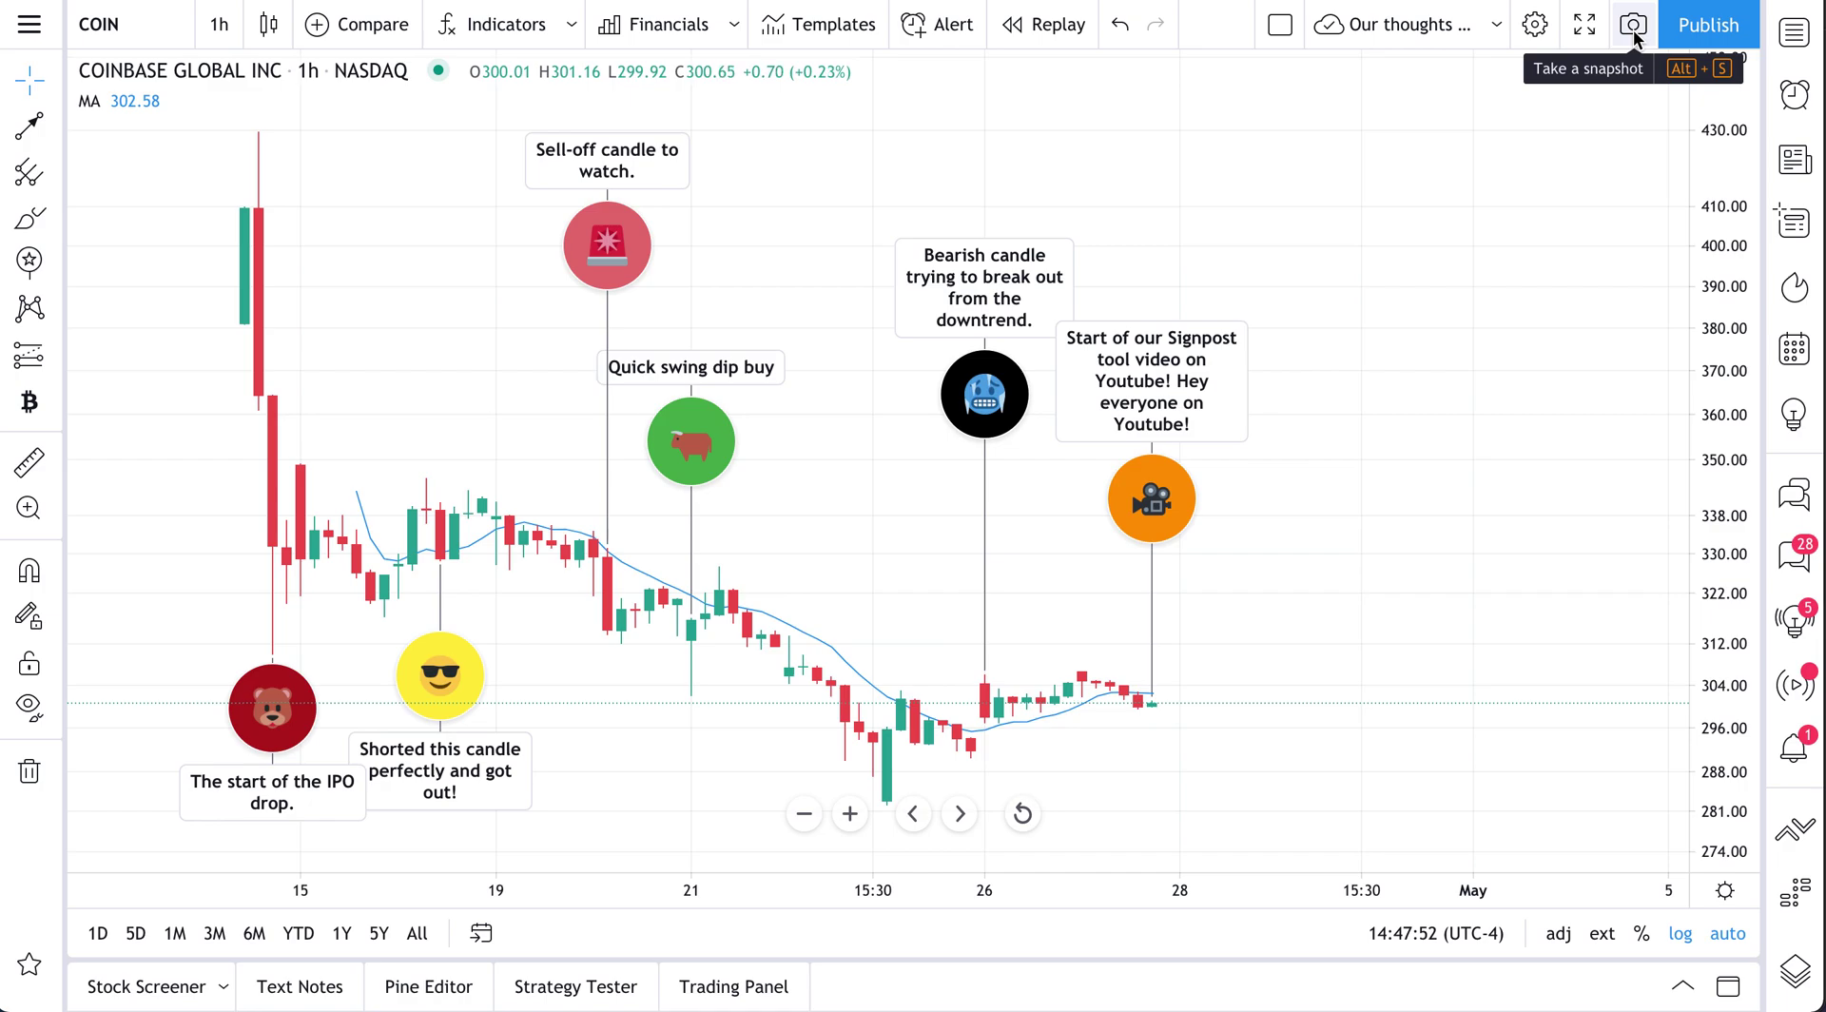
{"action": "scroll", "coordinate": [1378, 163], "scroll_direction": "up", "scroll_amount": 1}
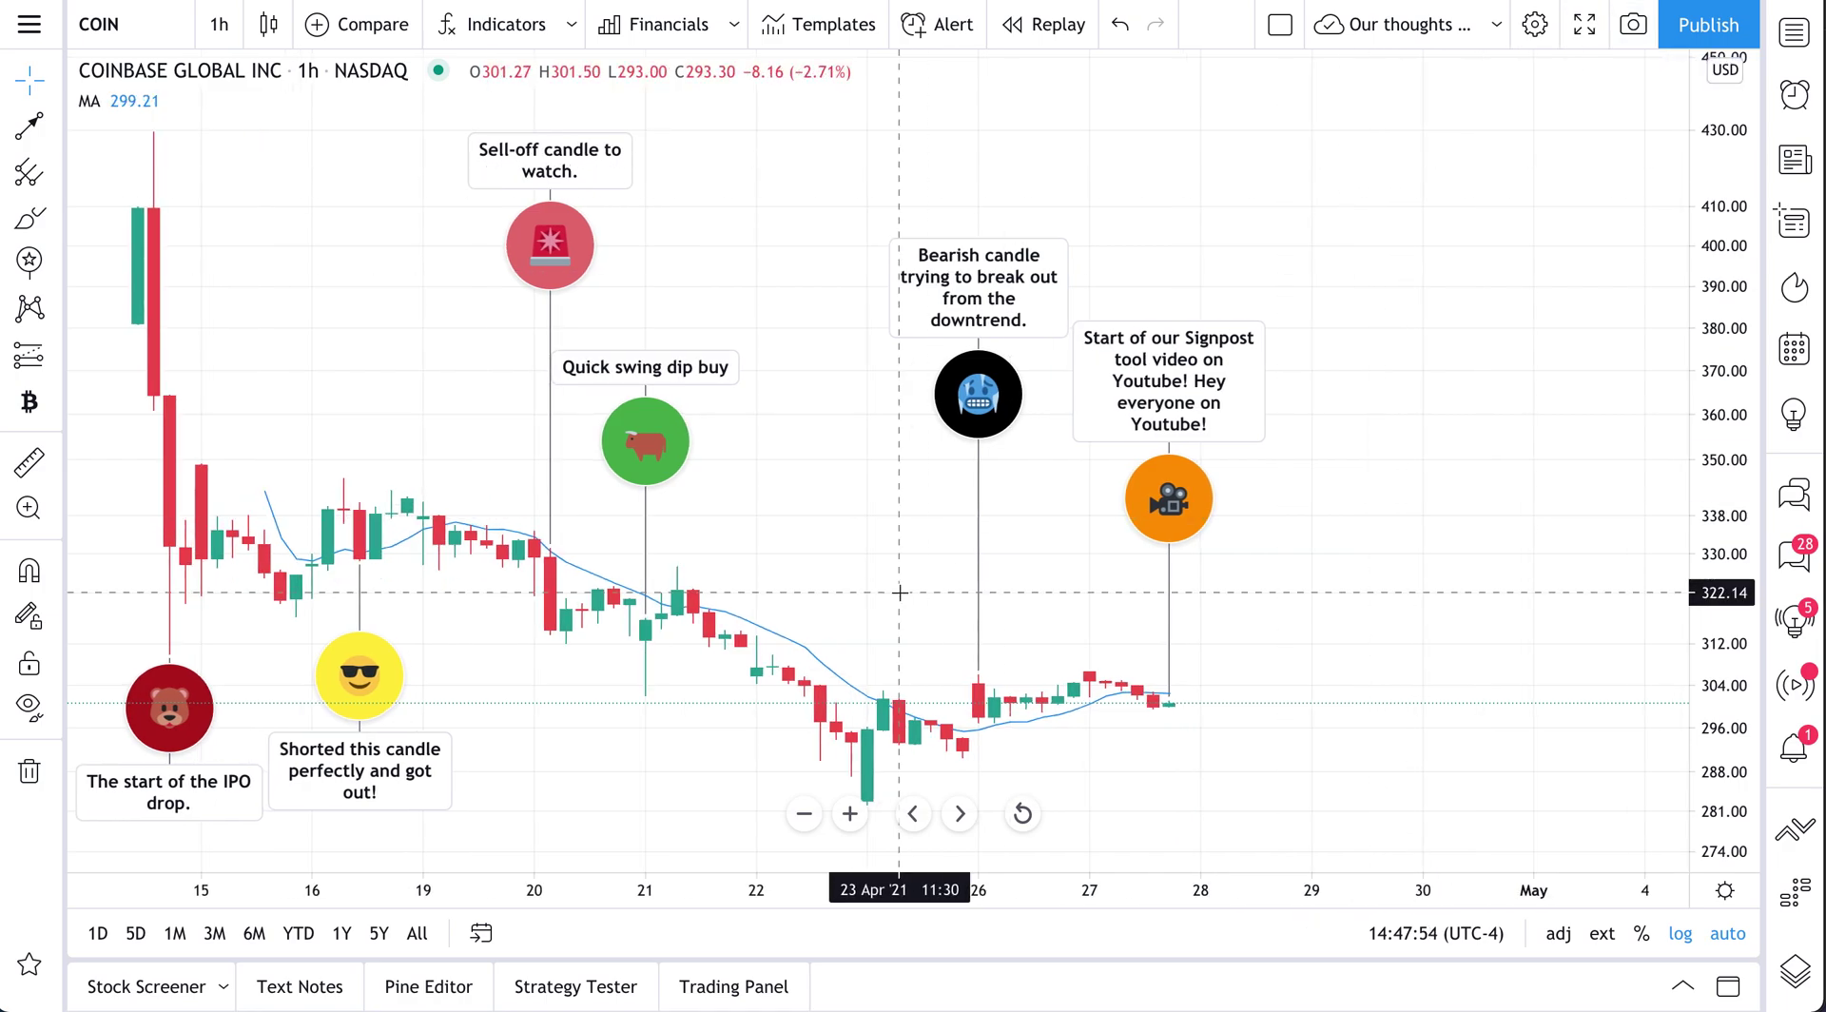
{"action": "left_click_drag", "start_coordinate": [972, 584], "coordinate": [1112, 573]}
{"action": "scroll", "coordinate": [1023, 577], "scroll_direction": "up", "scroll_amount": 1}
{"action": "scroll", "coordinate": [1352, 336], "scroll_direction": "up", "scroll_amount": 1}
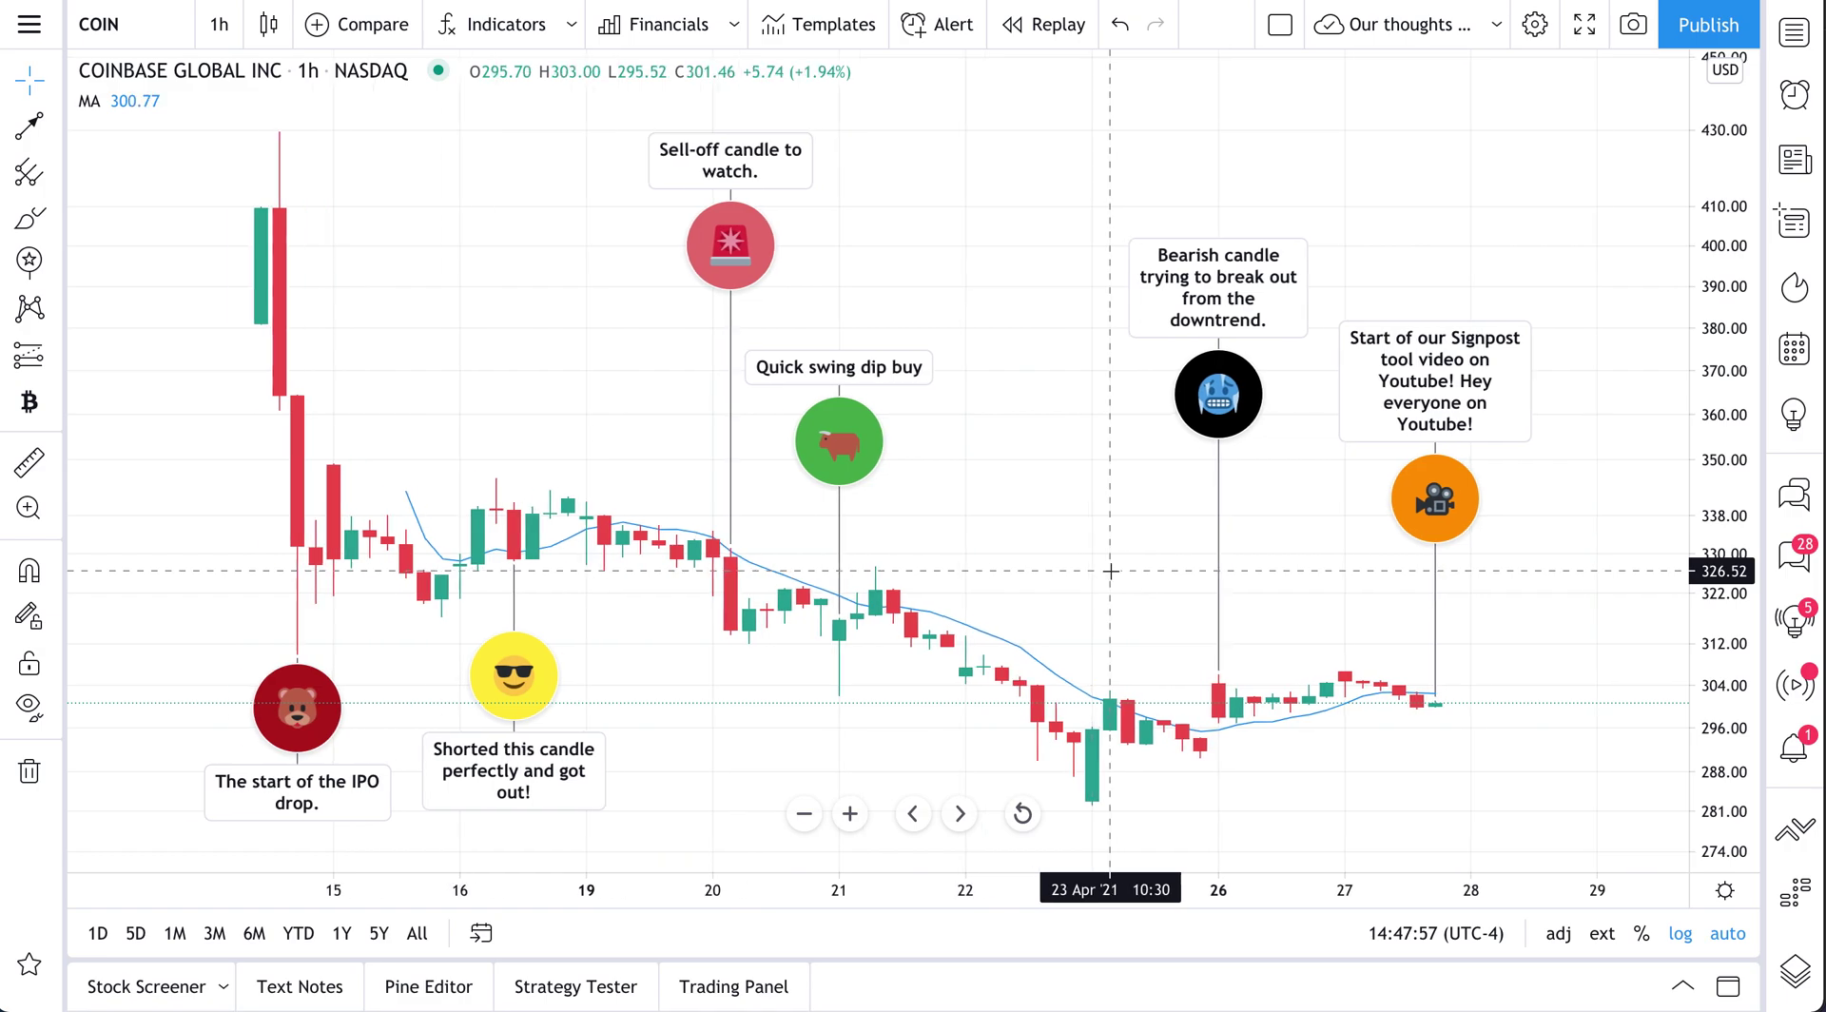
{"action": "left_click", "coordinate": [1632, 26]}
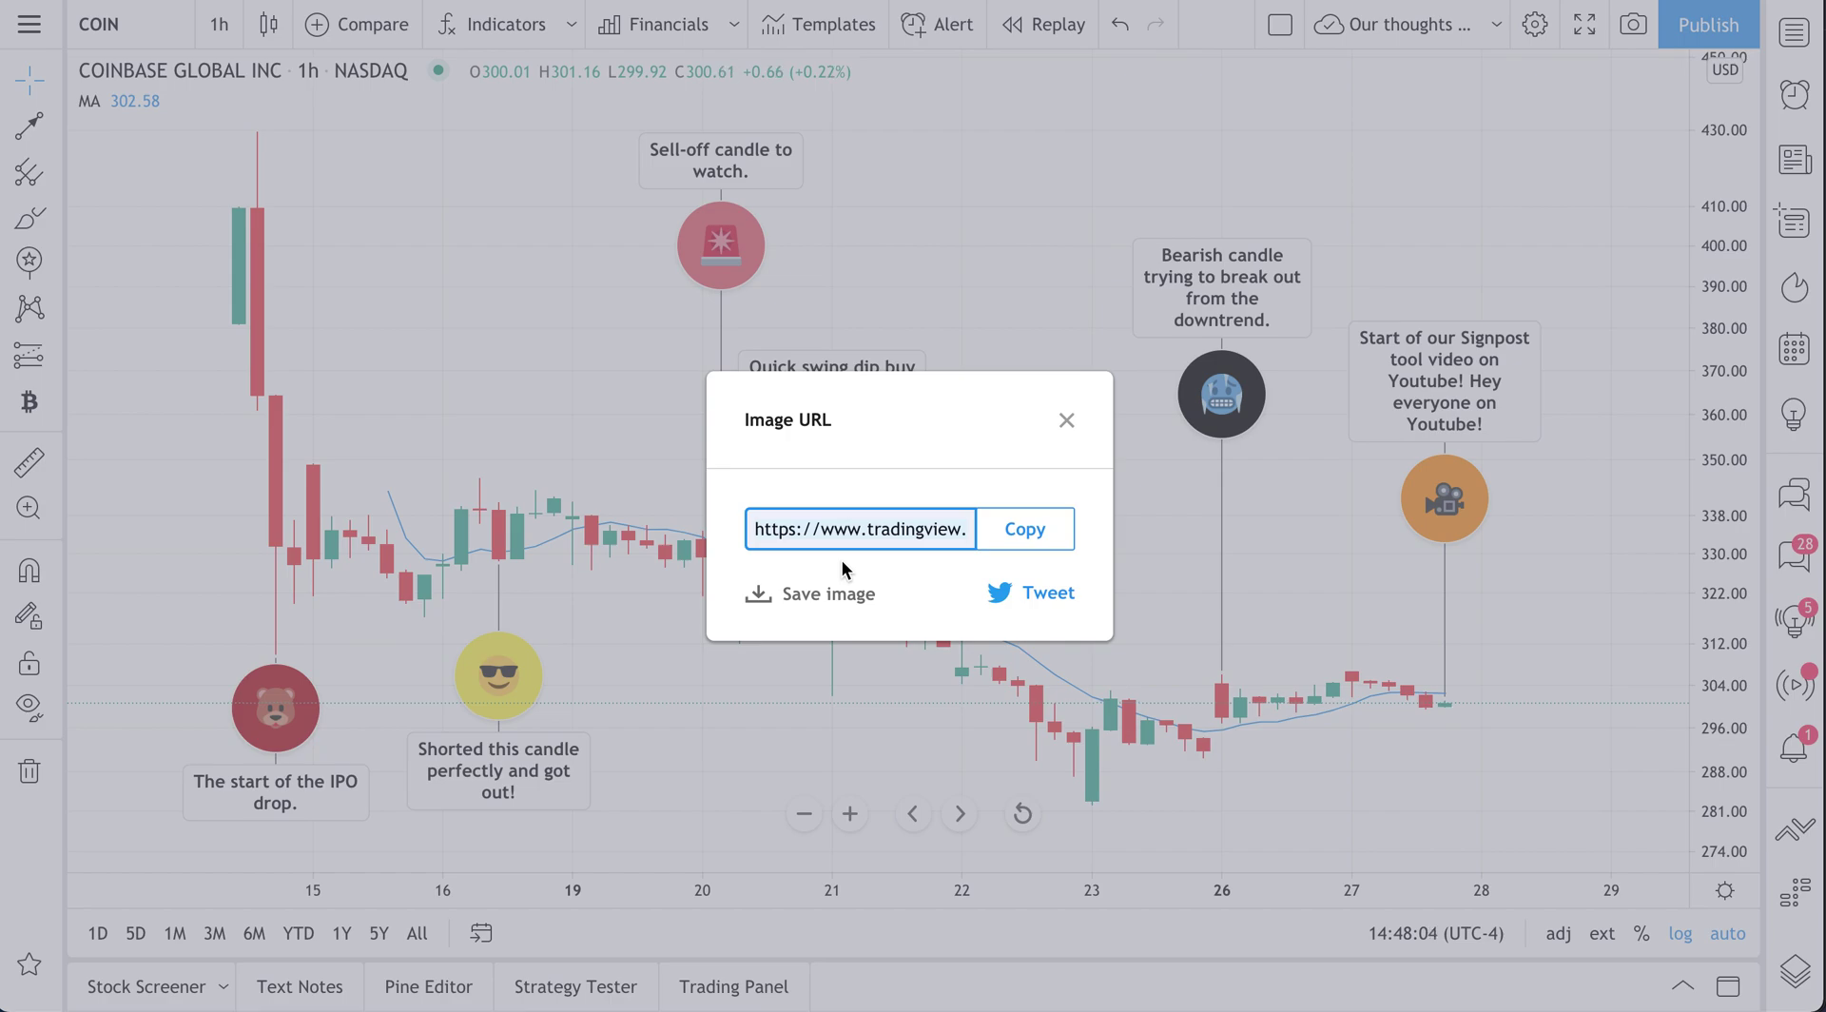
{"action": "left_click", "coordinate": [1069, 419]}
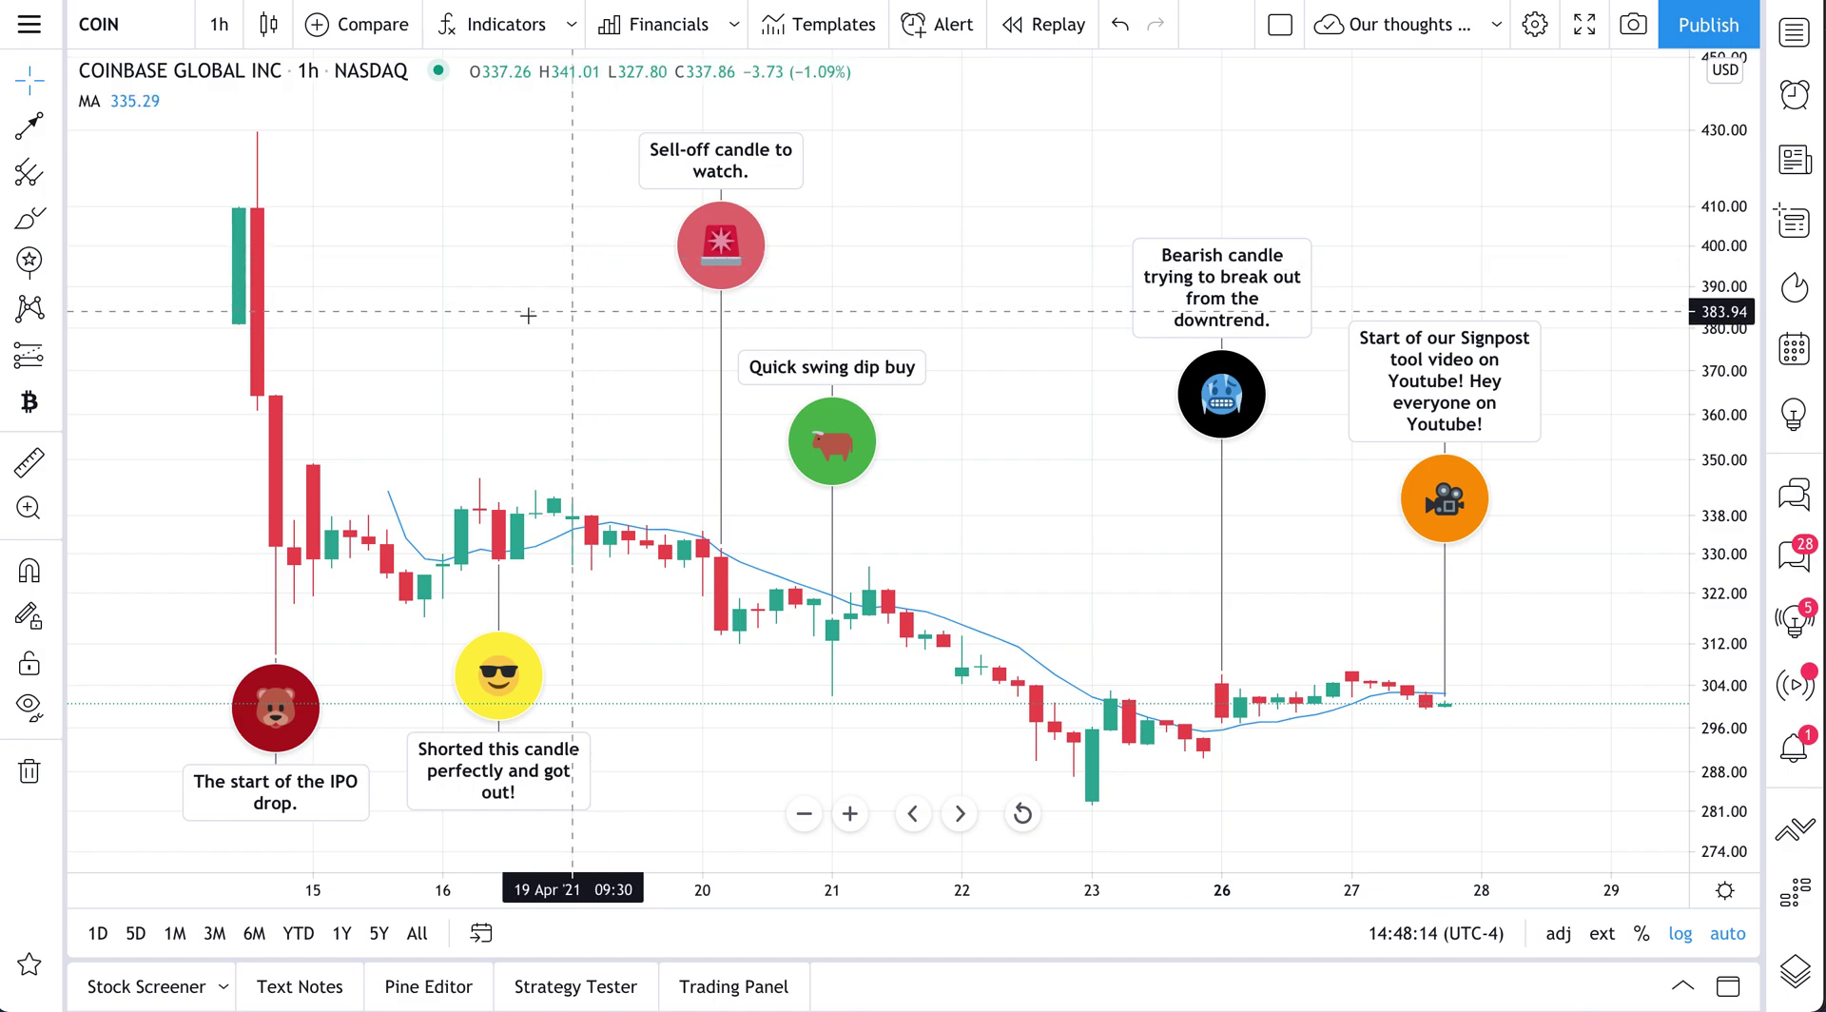
Bring the 21–23 Apr signposts into view on the chart
{"action": "left_click", "coordinate": [54, 263]}
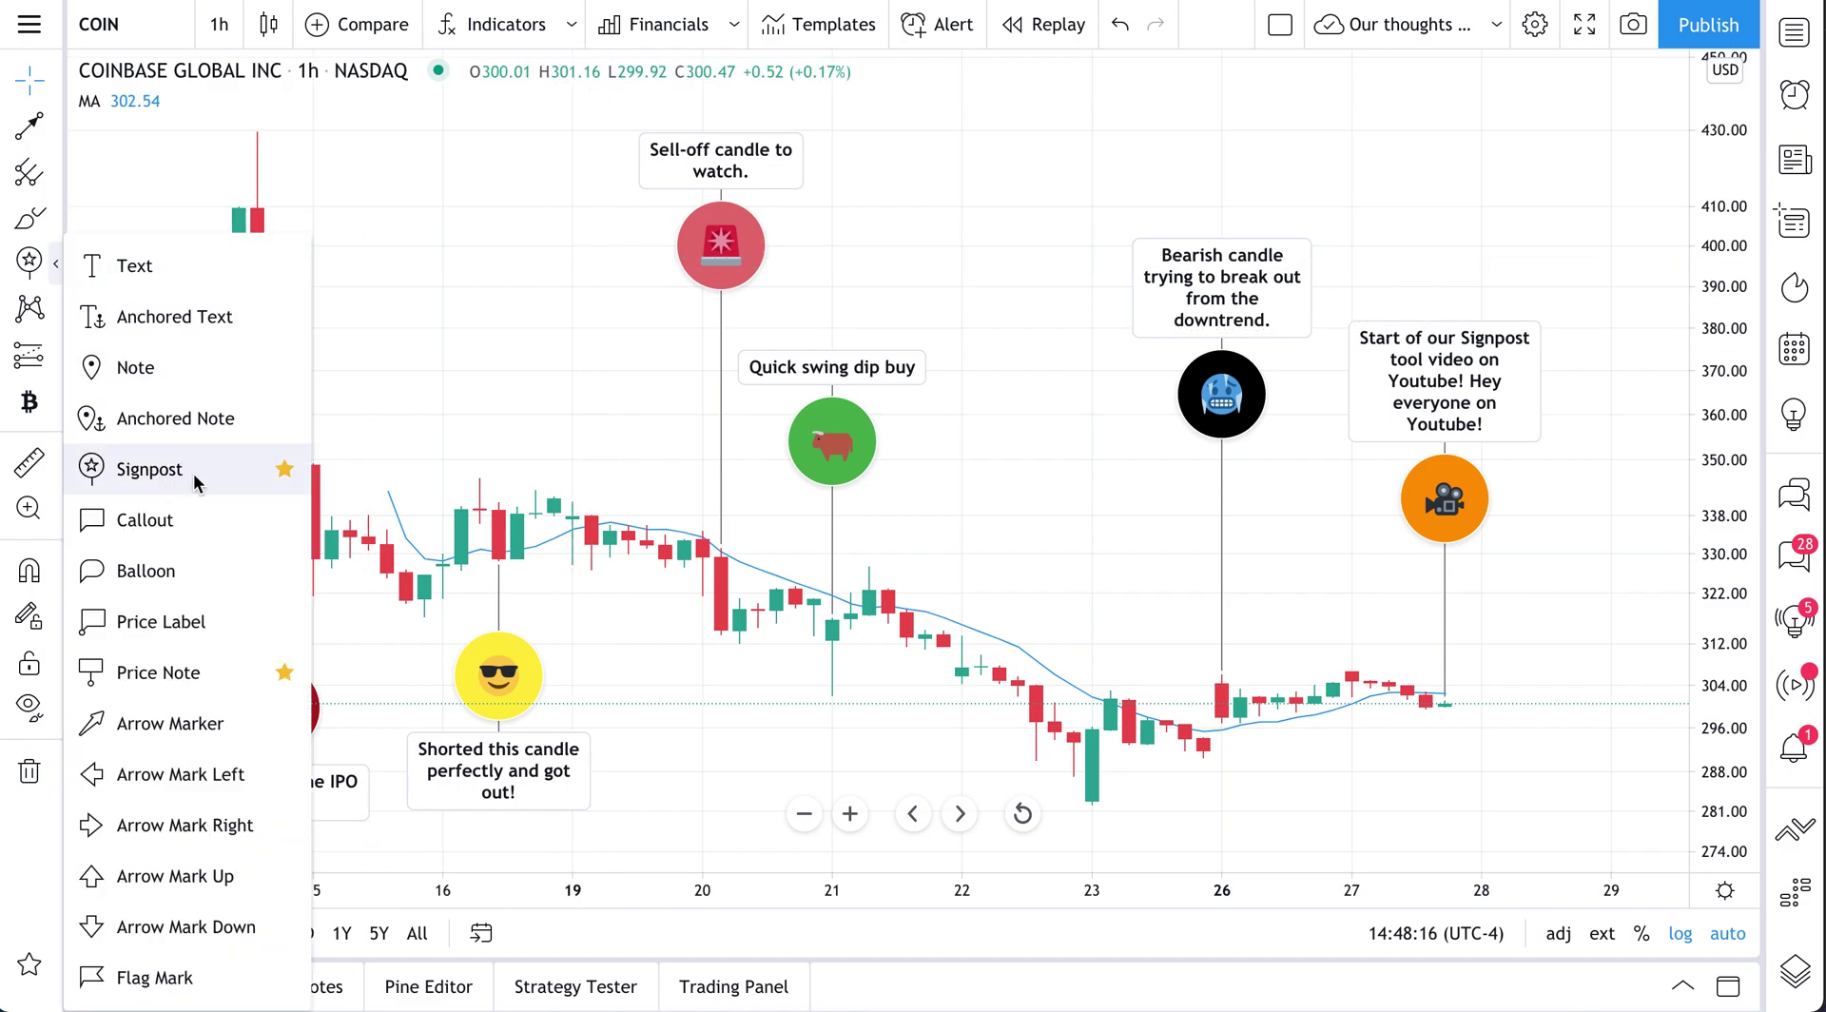
{"action": "left_click", "coordinate": [590, 419]}
{"action": "left_click_drag", "start_coordinate": [603, 419], "coordinate": [450, 412]}
{"action": "scroll", "coordinate": [450, 412], "scroll_direction": "right", "scroll_amount": 5}
{"action": "scroll", "coordinate": [865, 652], "scroll_direction": "up", "scroll_amount": 5}
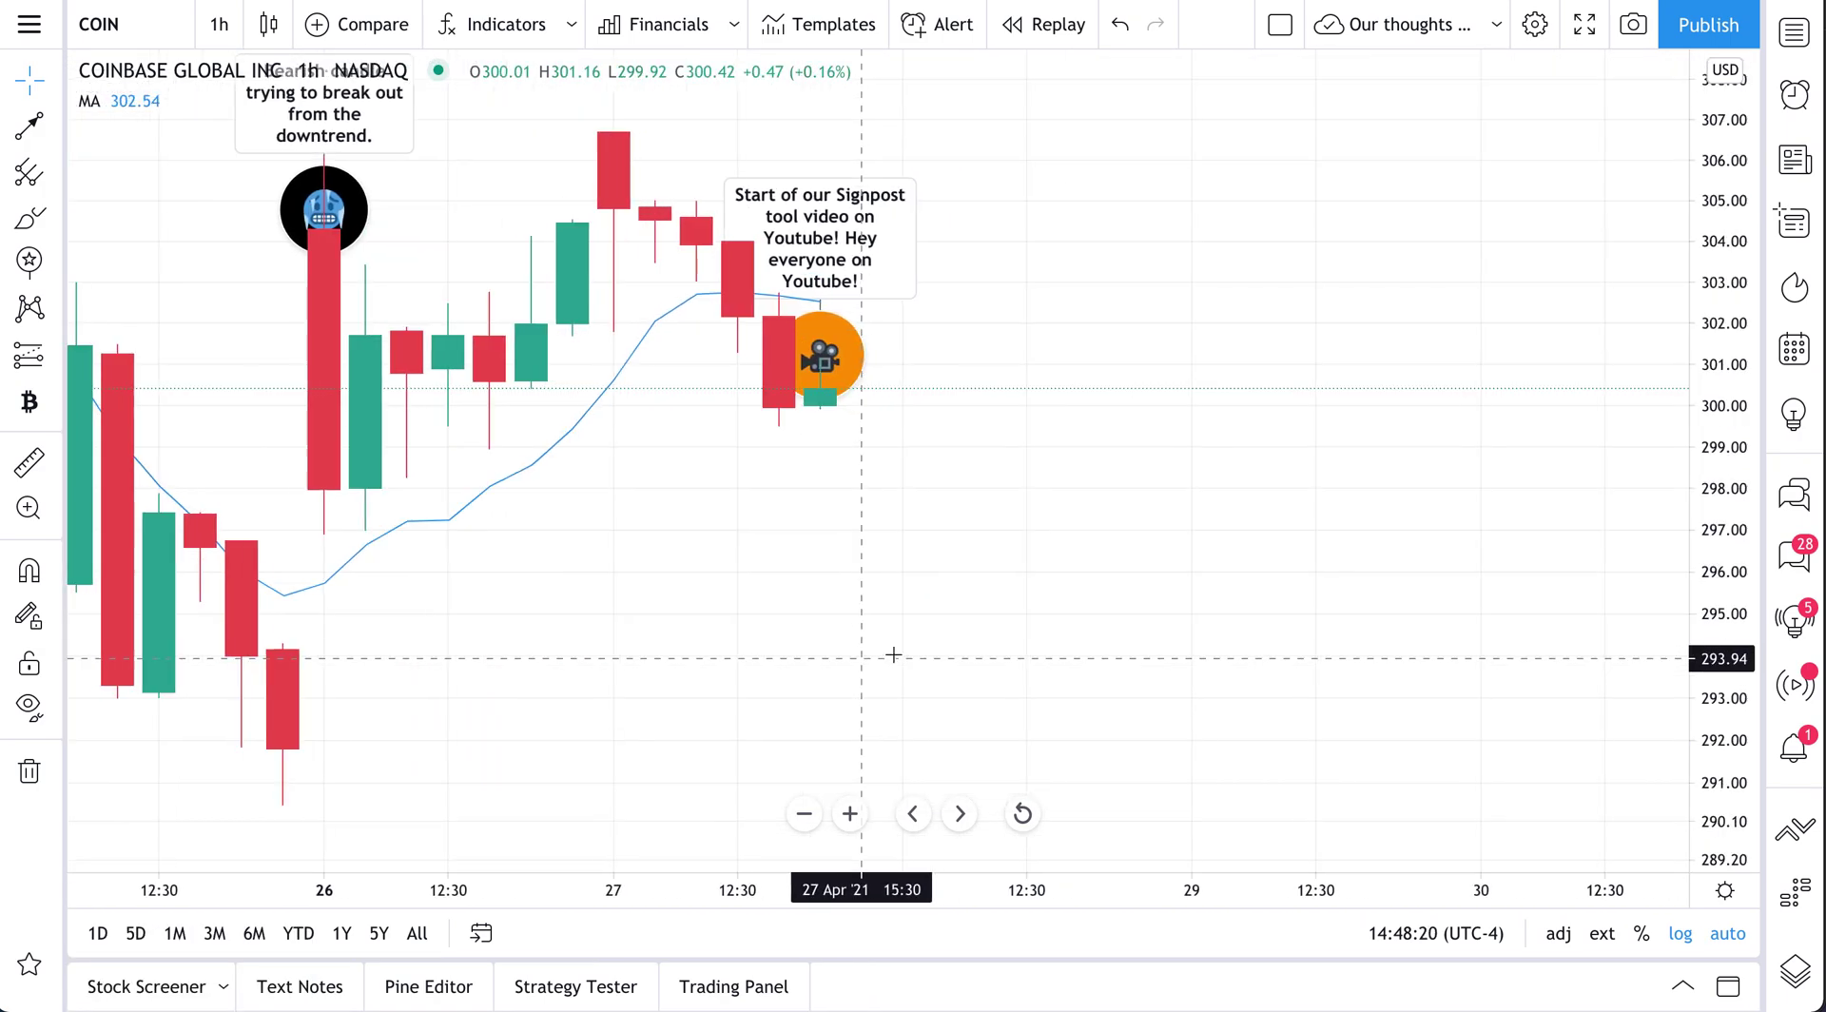
{"action": "scroll", "coordinate": [918, 641], "scroll_direction": "down", "scroll_amount": 5}
{"action": "left_click_drag", "start_coordinate": [1025, 457], "coordinate": [837, 575]}
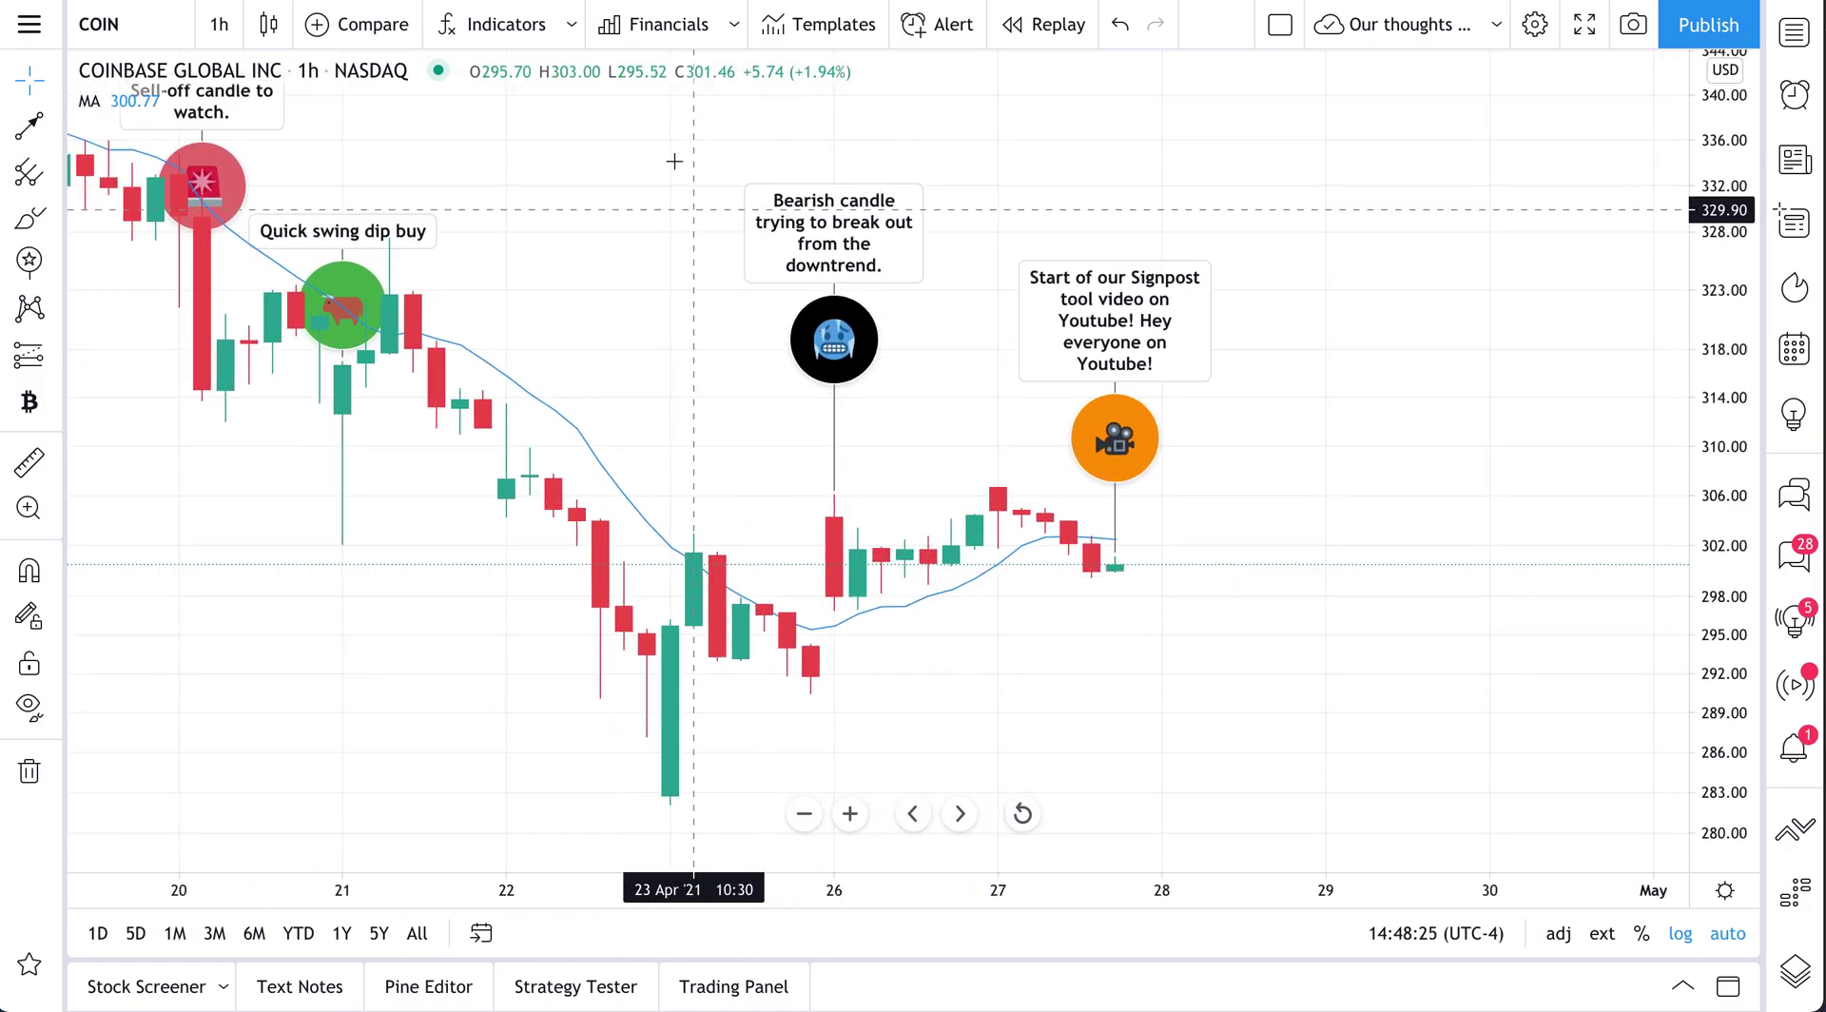
Select the Text tool from the annotation tools list
{"action": "left_click", "coordinate": [55, 222]}
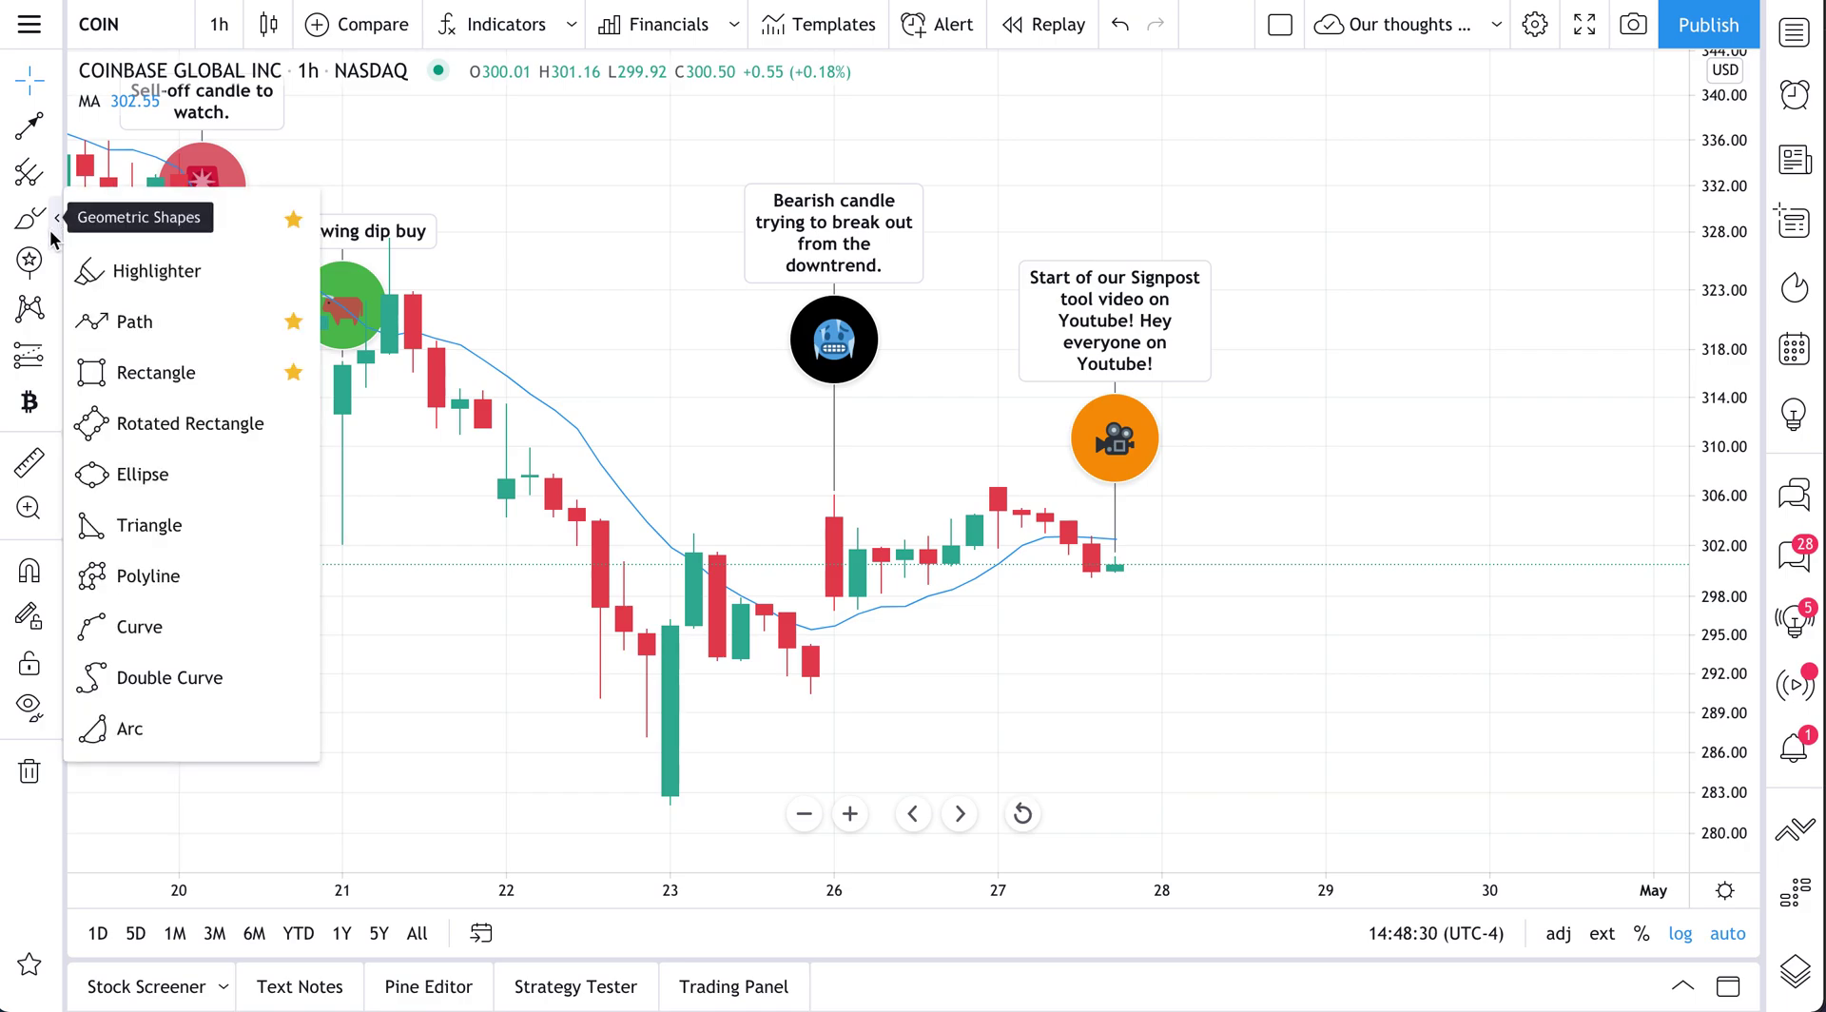
{"action": "left_click", "coordinate": [55, 261]}
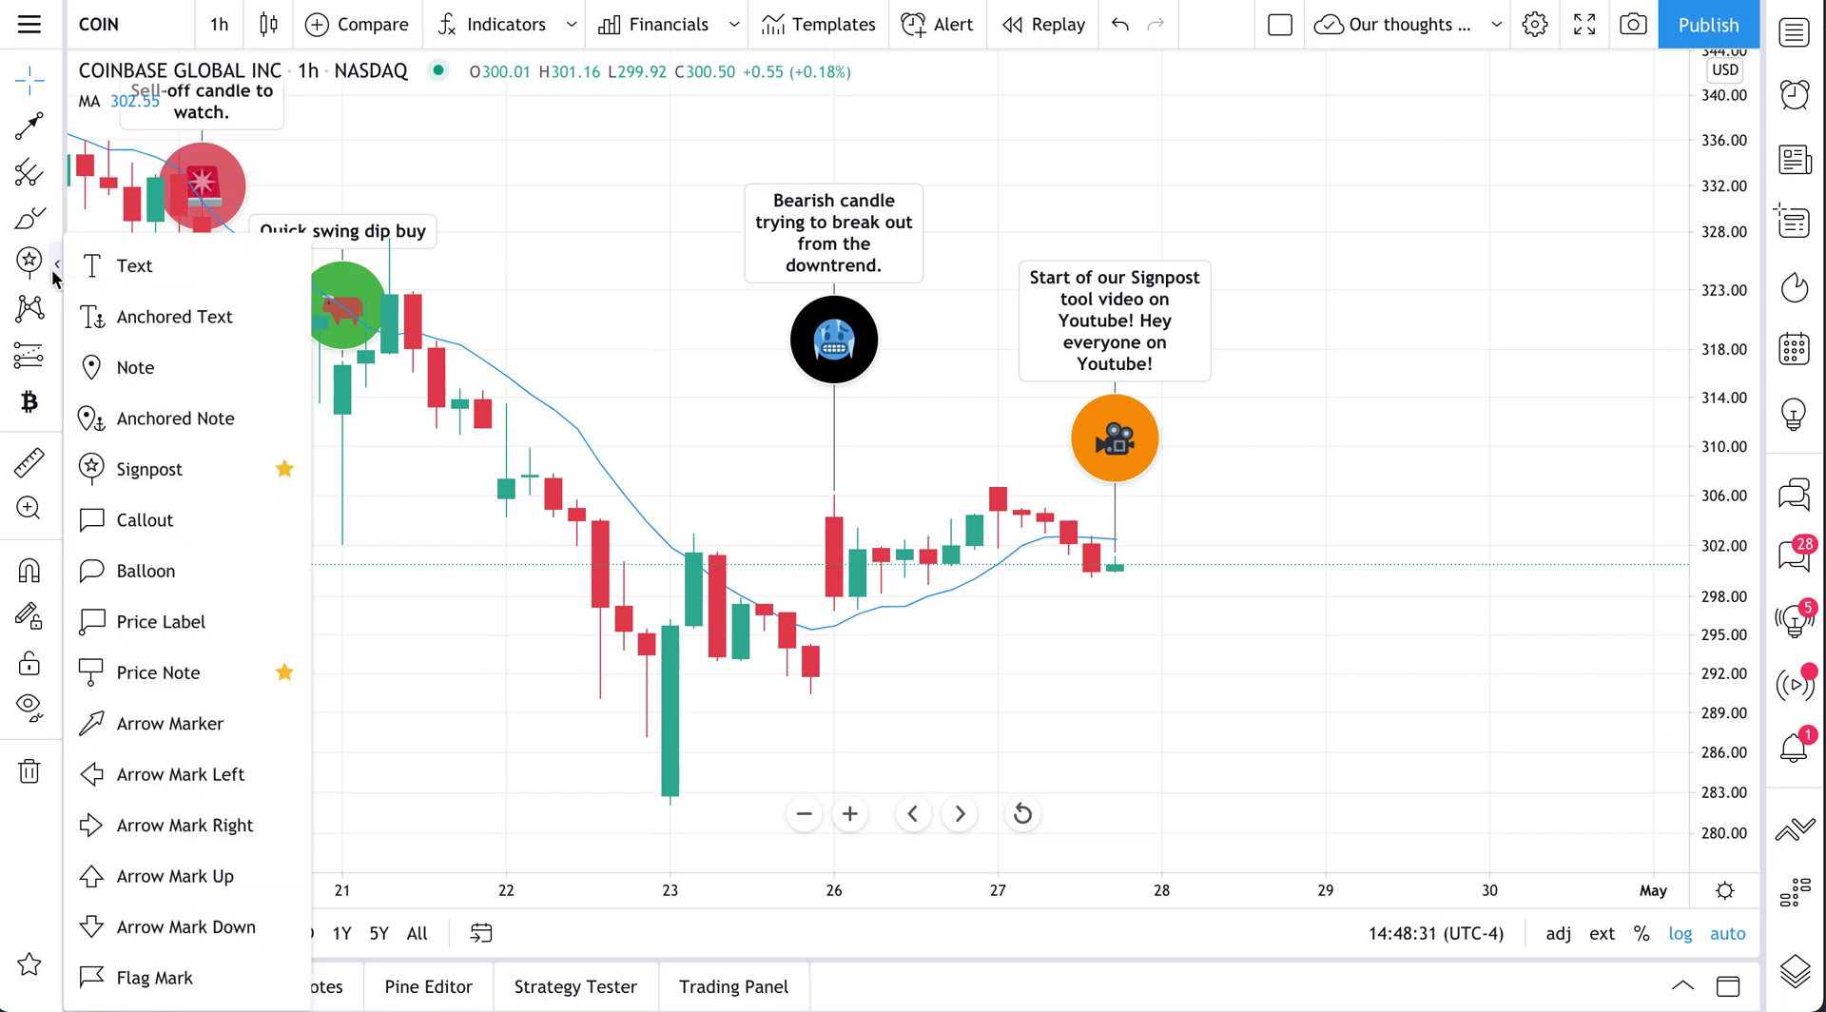
{"action": "left_click", "coordinate": [159, 268]}
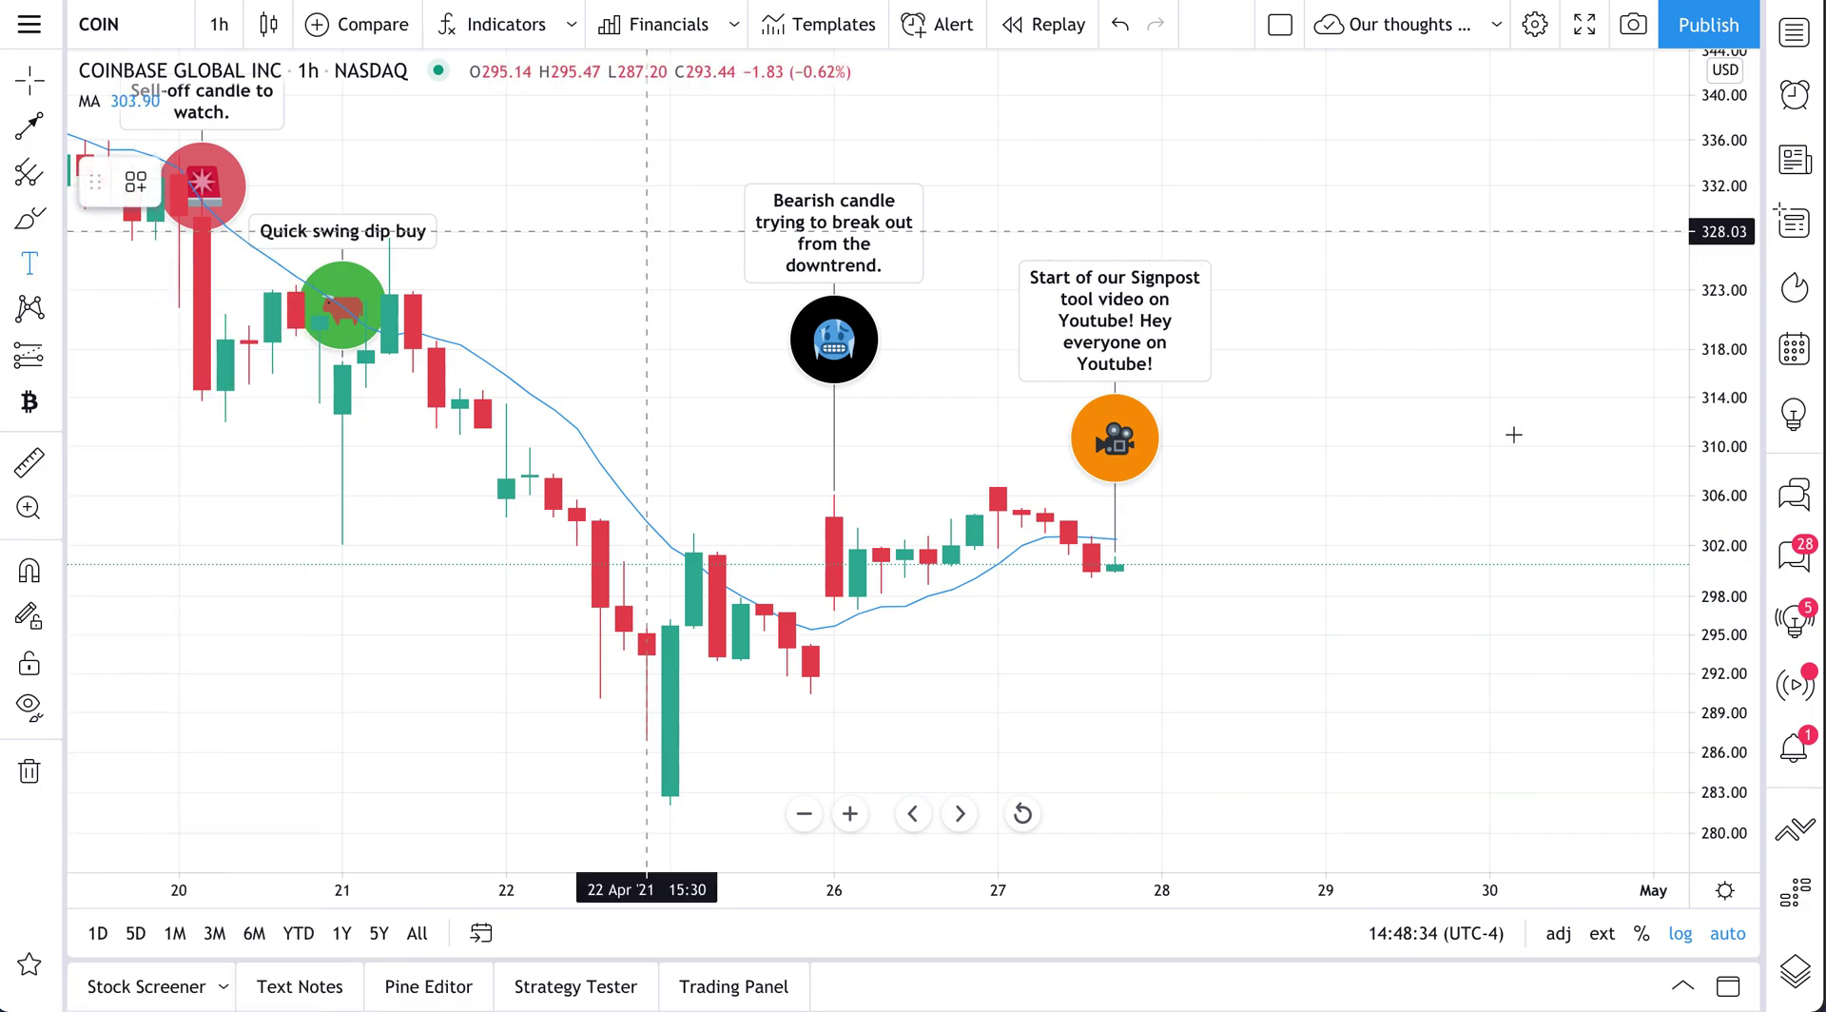
Place a text box reading 'This is a text box where we will add an emoji', widened to three lines
{"action": "left_click", "coordinate": [1274, 552]}
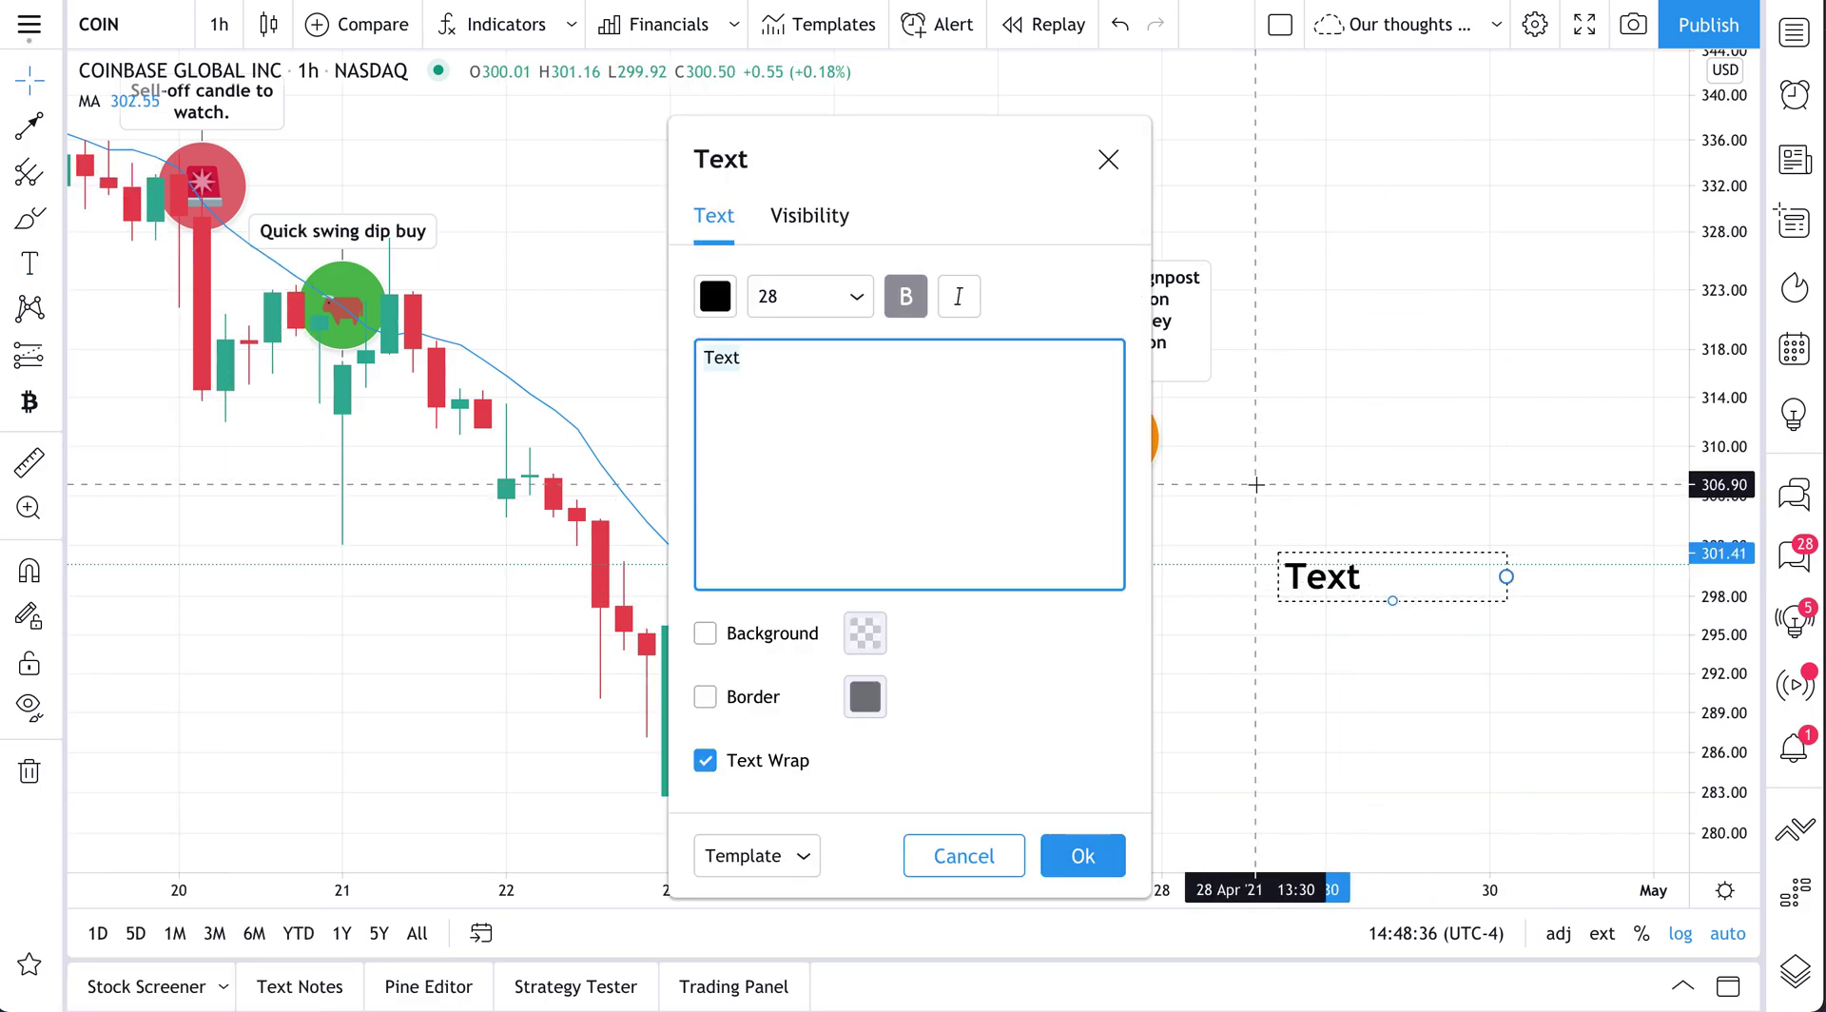
{"action": "type", "text": "This is"}
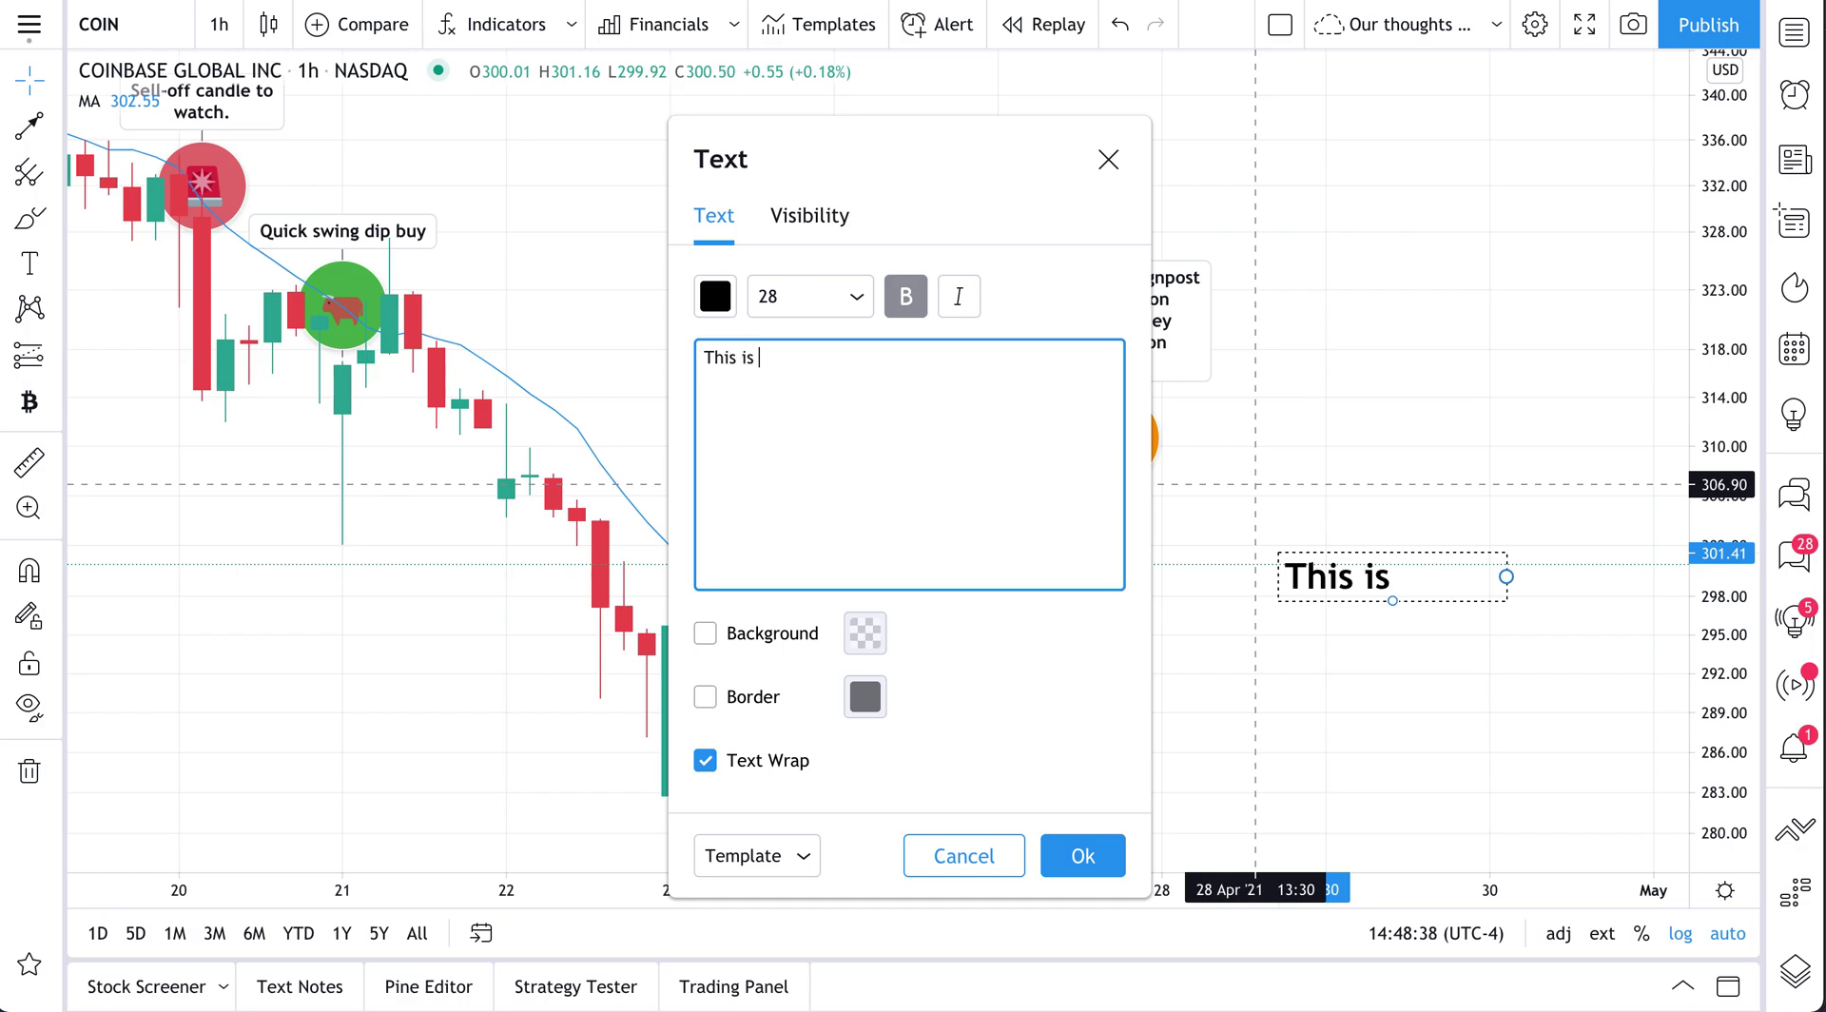
{"action": "type", "text": " a text box wher"}
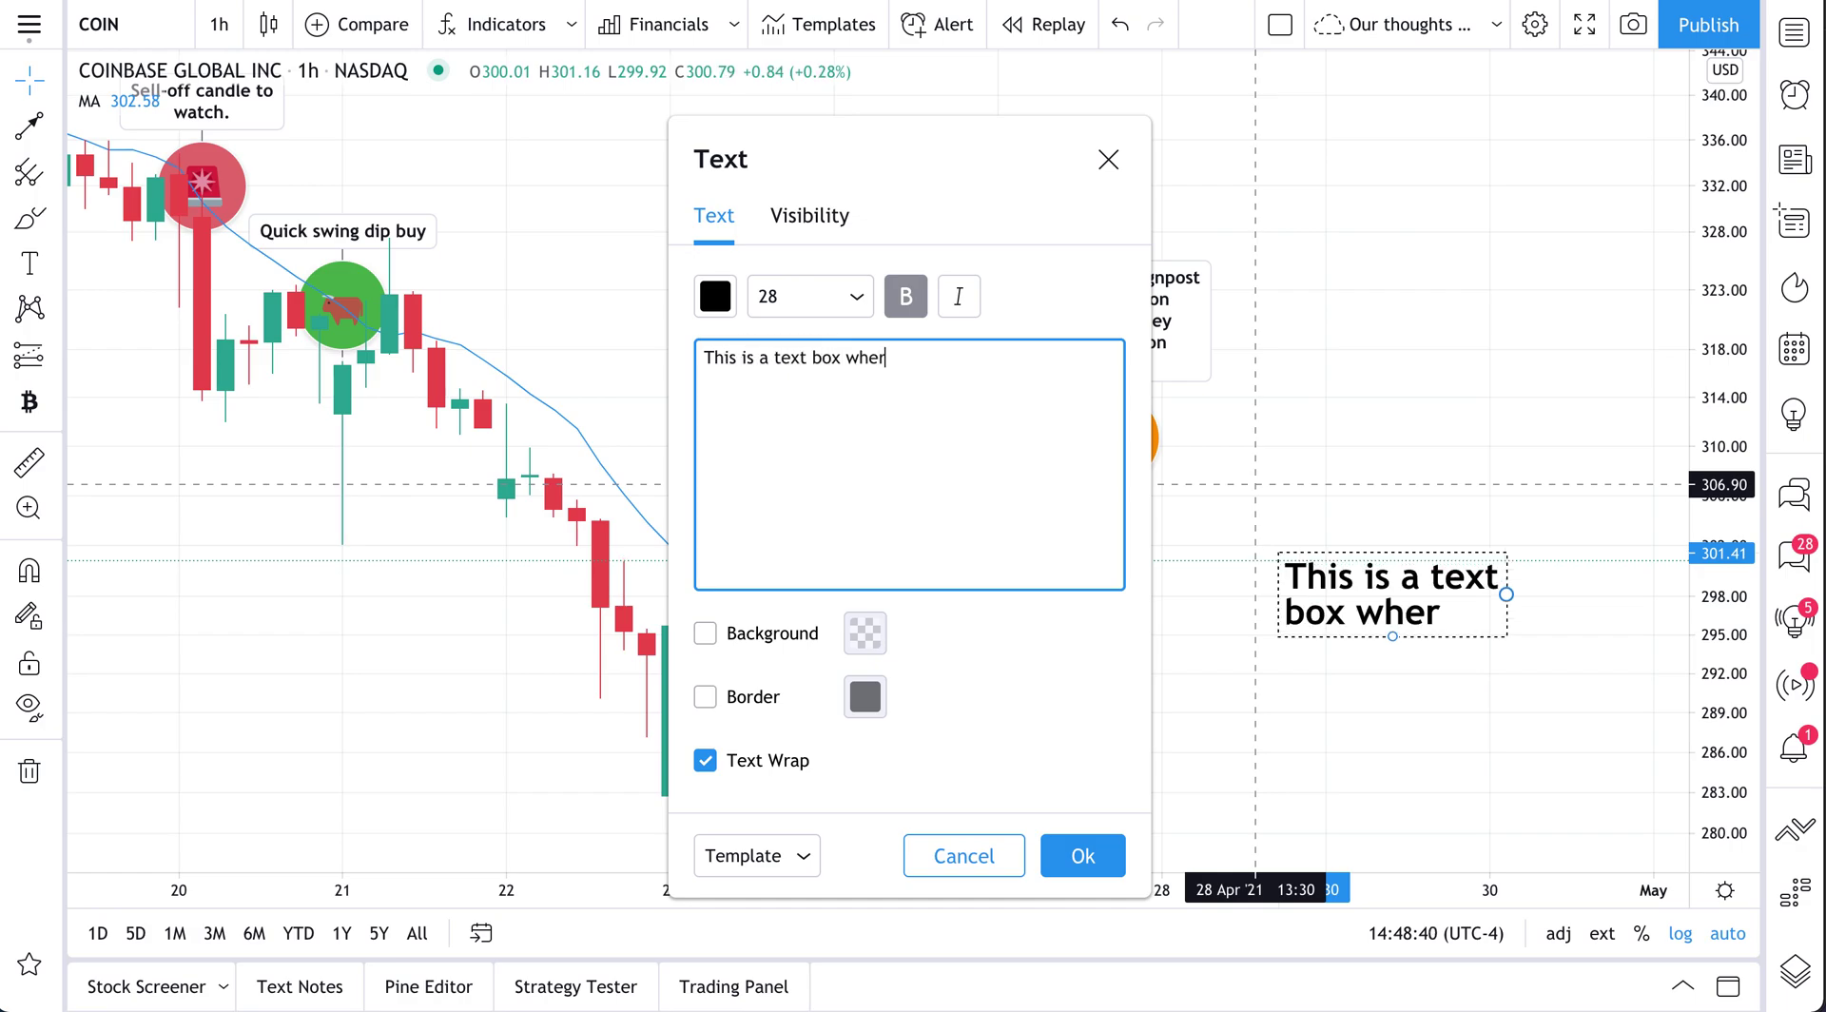
{"action": "type", "text": "e we will add an "}
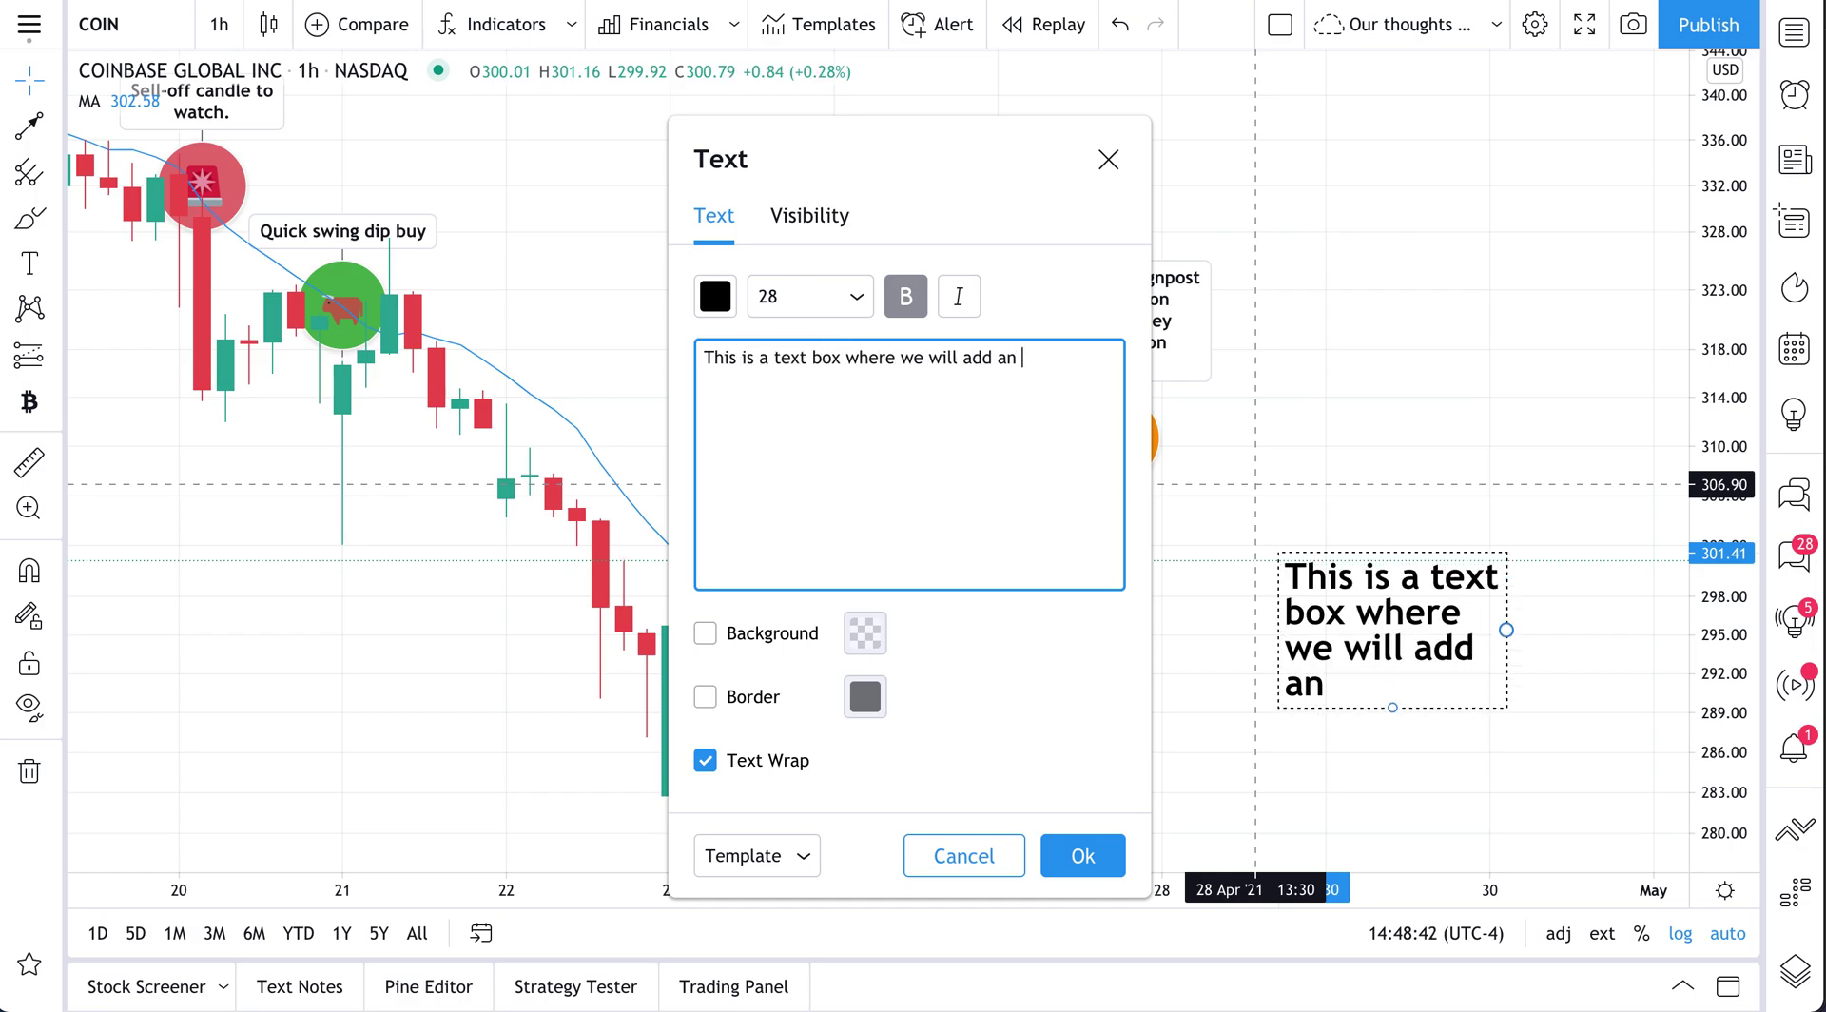
{"action": "type", "text": "emoji"}
{"action": "left_click", "coordinate": [1082, 856]}
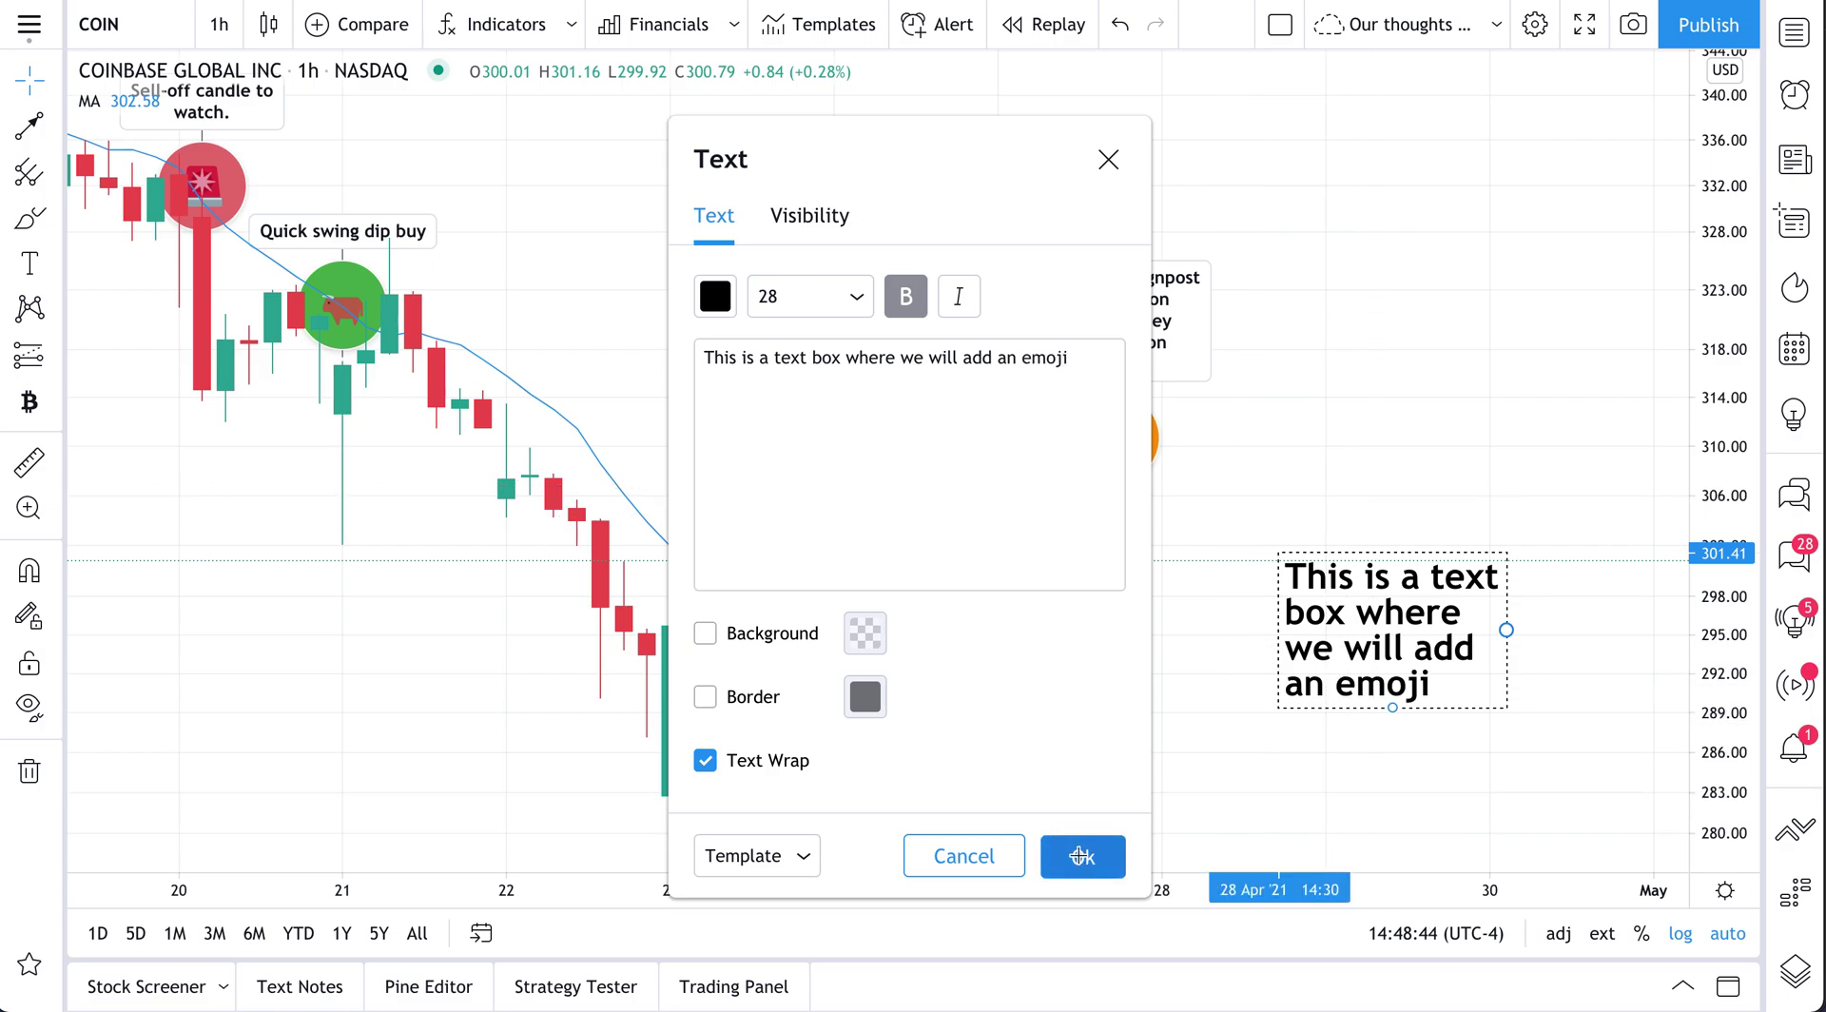
{"action": "left_click_drag", "start_coordinate": [1503, 633], "coordinate": [1614, 612]}
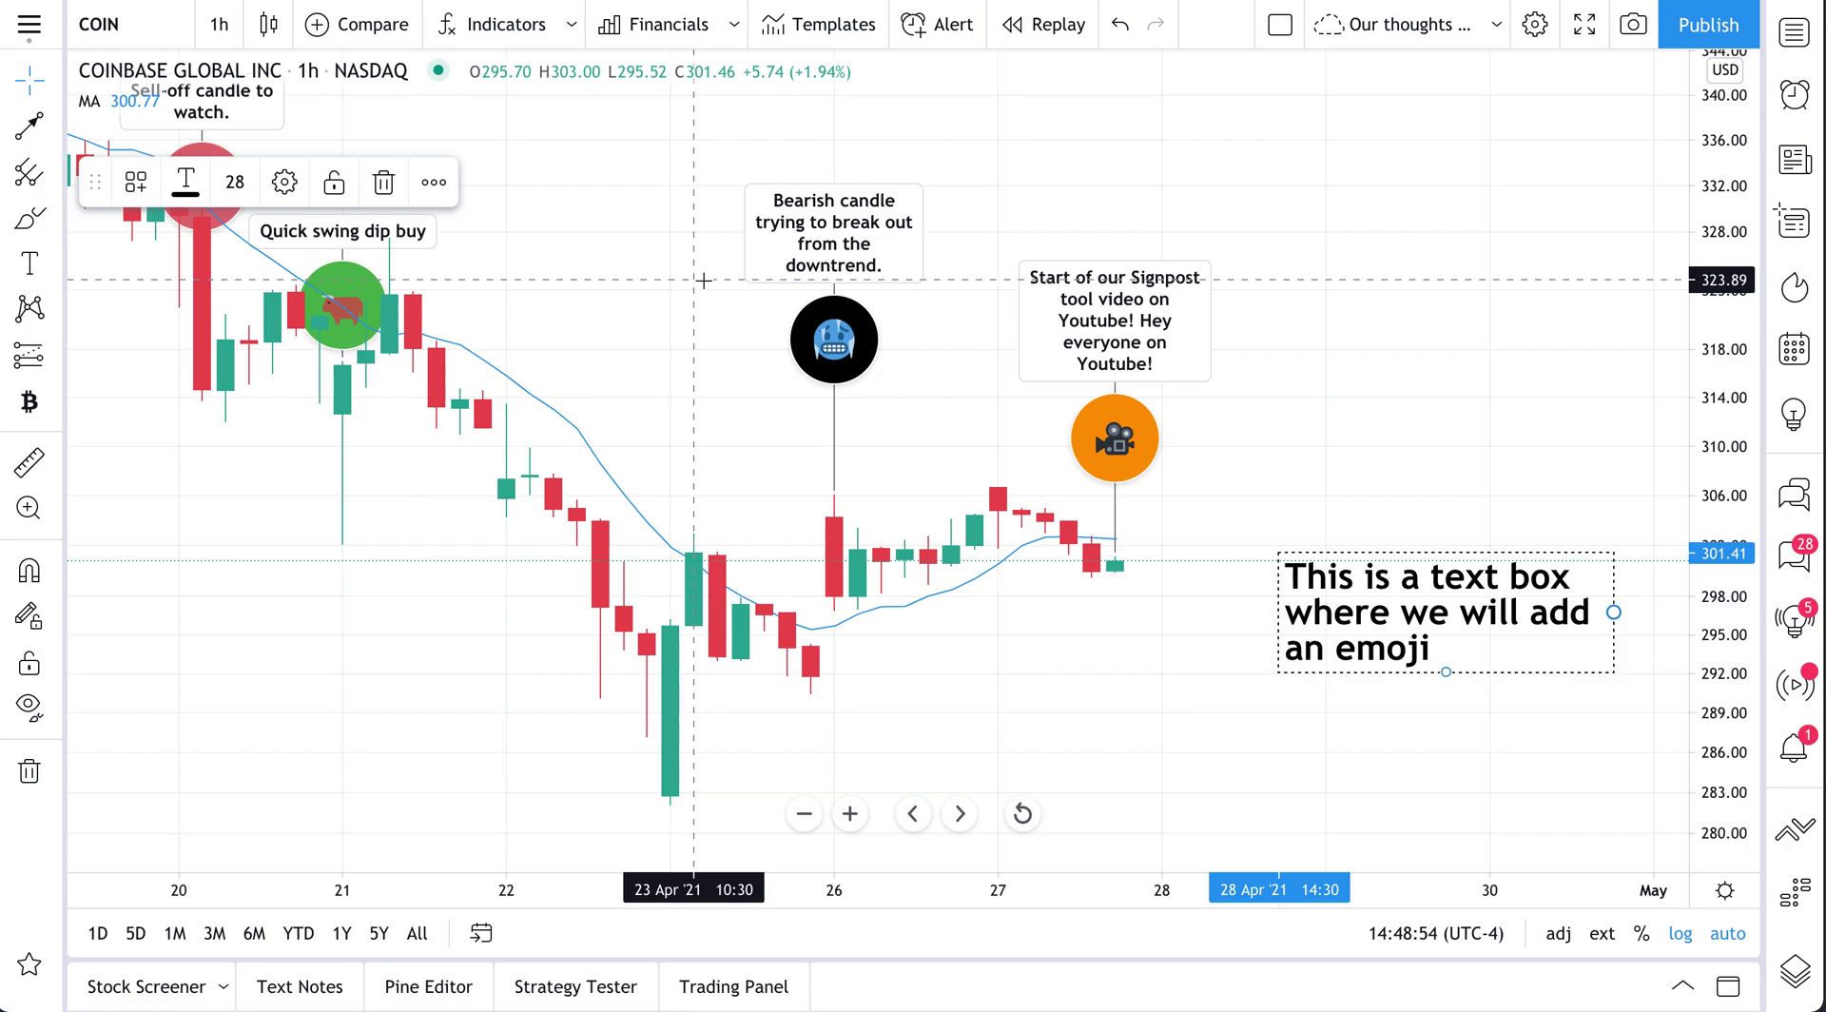
{"action": "double_click", "coordinate": [1406, 612]}
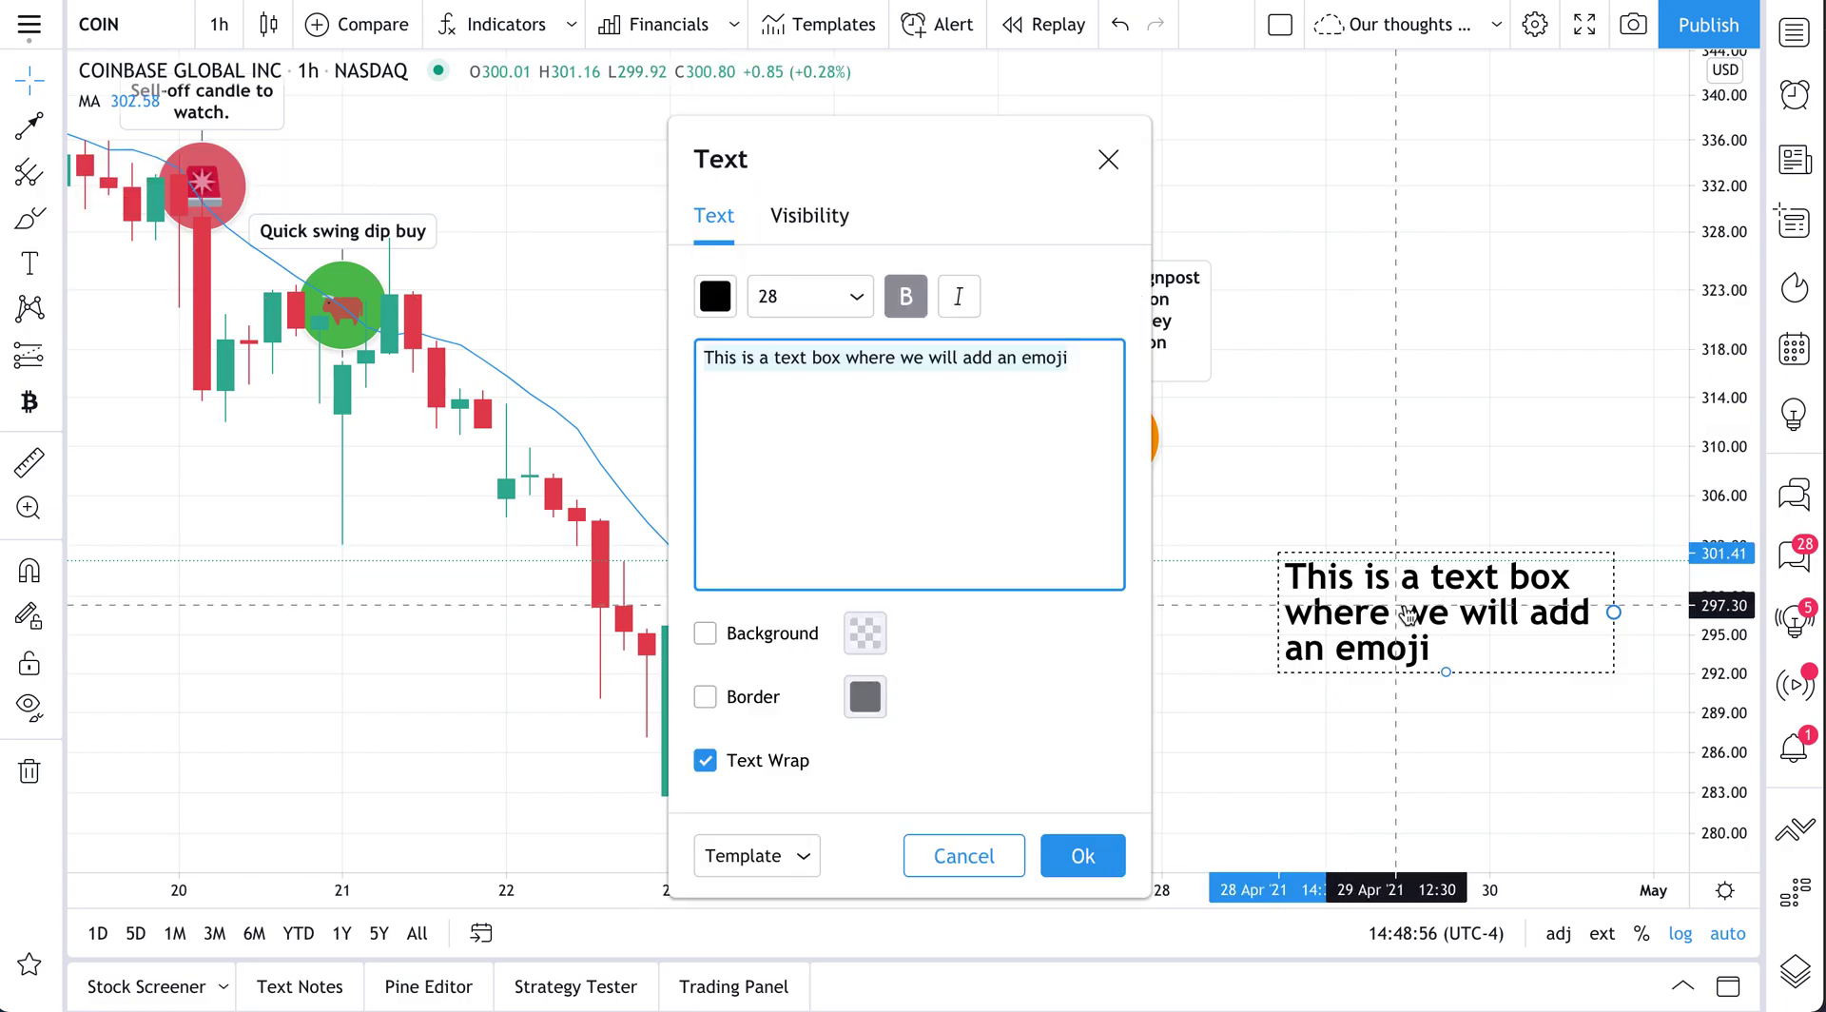
{"action": "left_click", "coordinate": [1064, 378]}
{"action": "left_click", "coordinate": [1090, 875]}
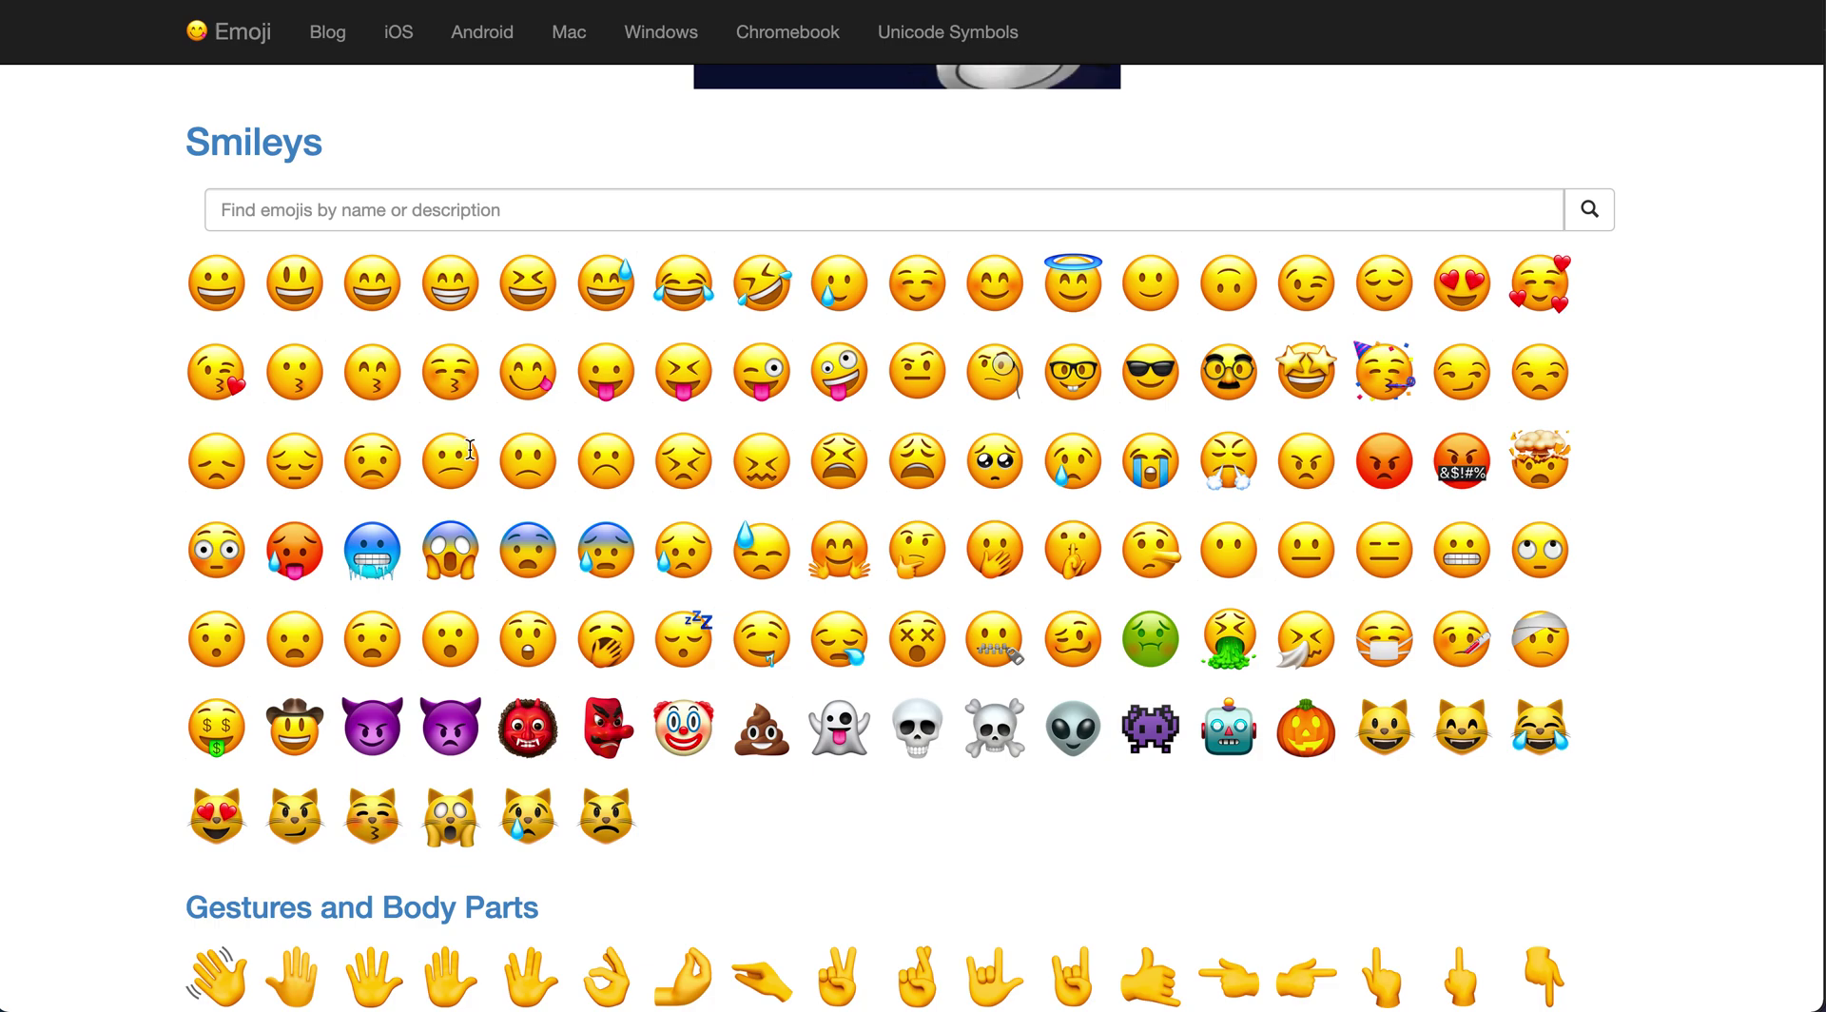
Copy the sunglasses emoji and switch back to TradingView
{"action": "double_click", "coordinate": [1157, 382]}
{"action": "key", "text": "ctrl+c"}
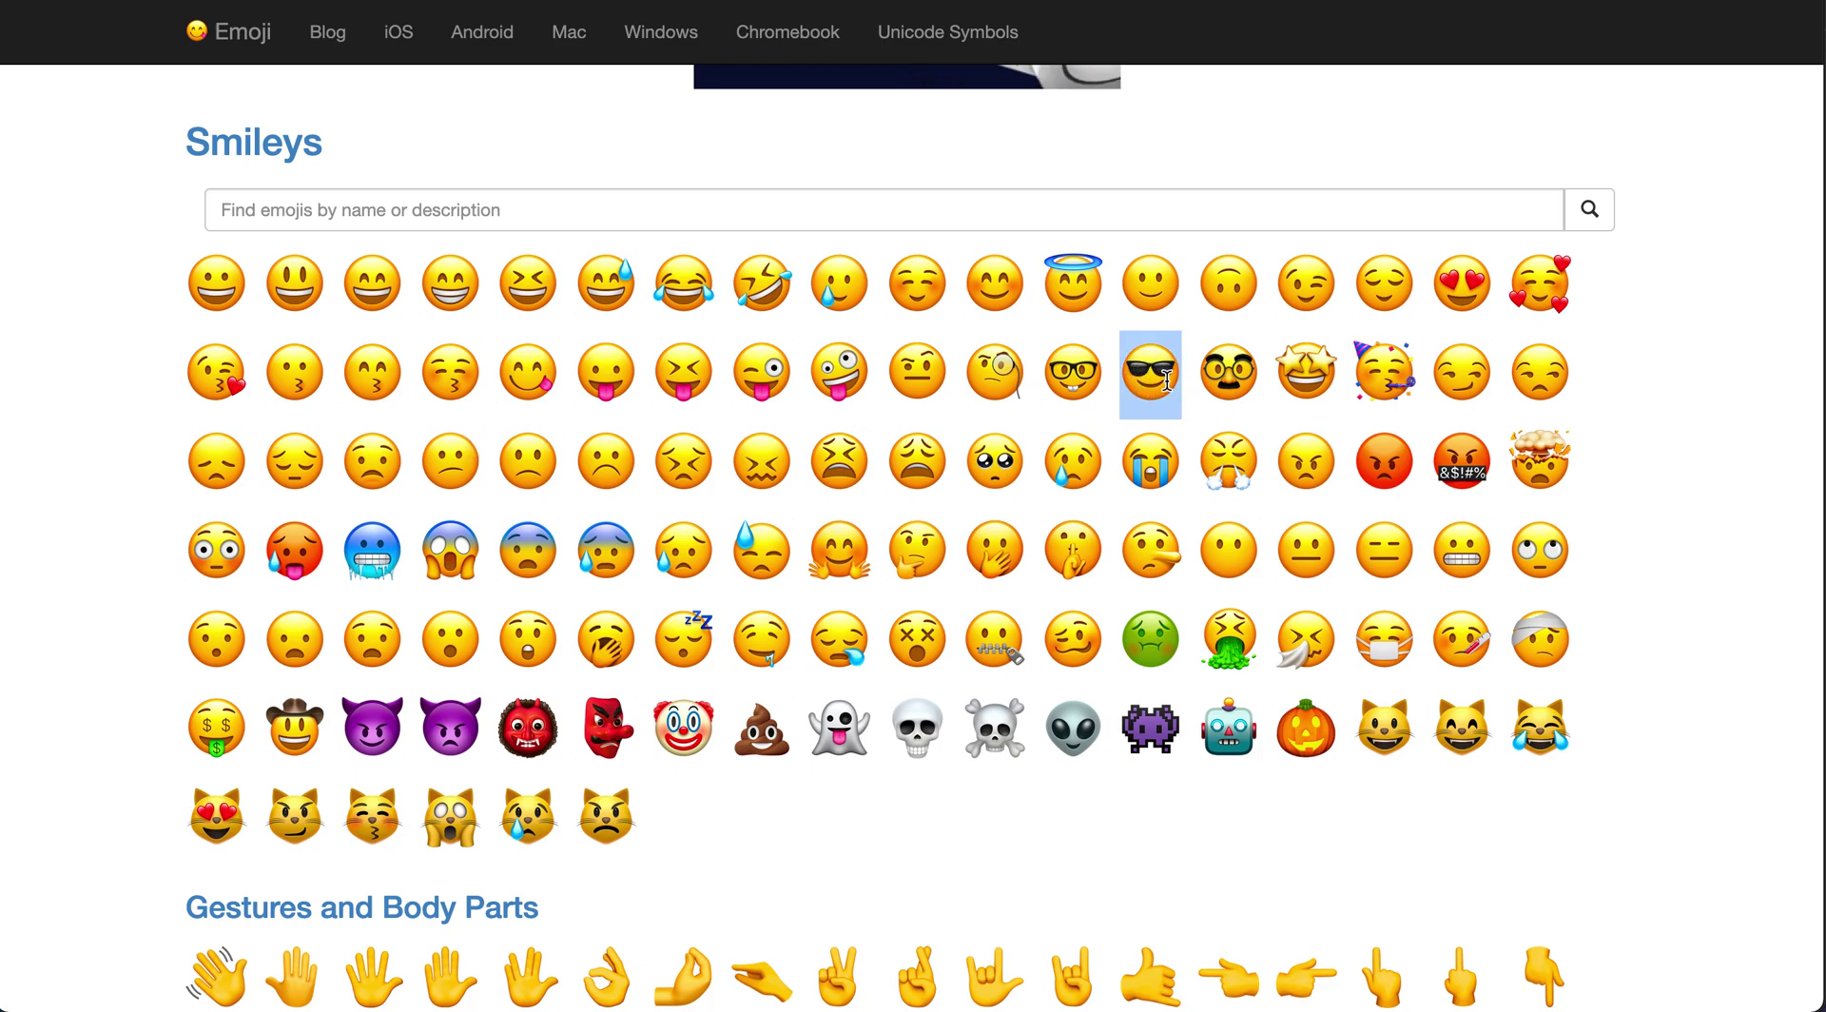
{"action": "key", "text": "super+Tab"}
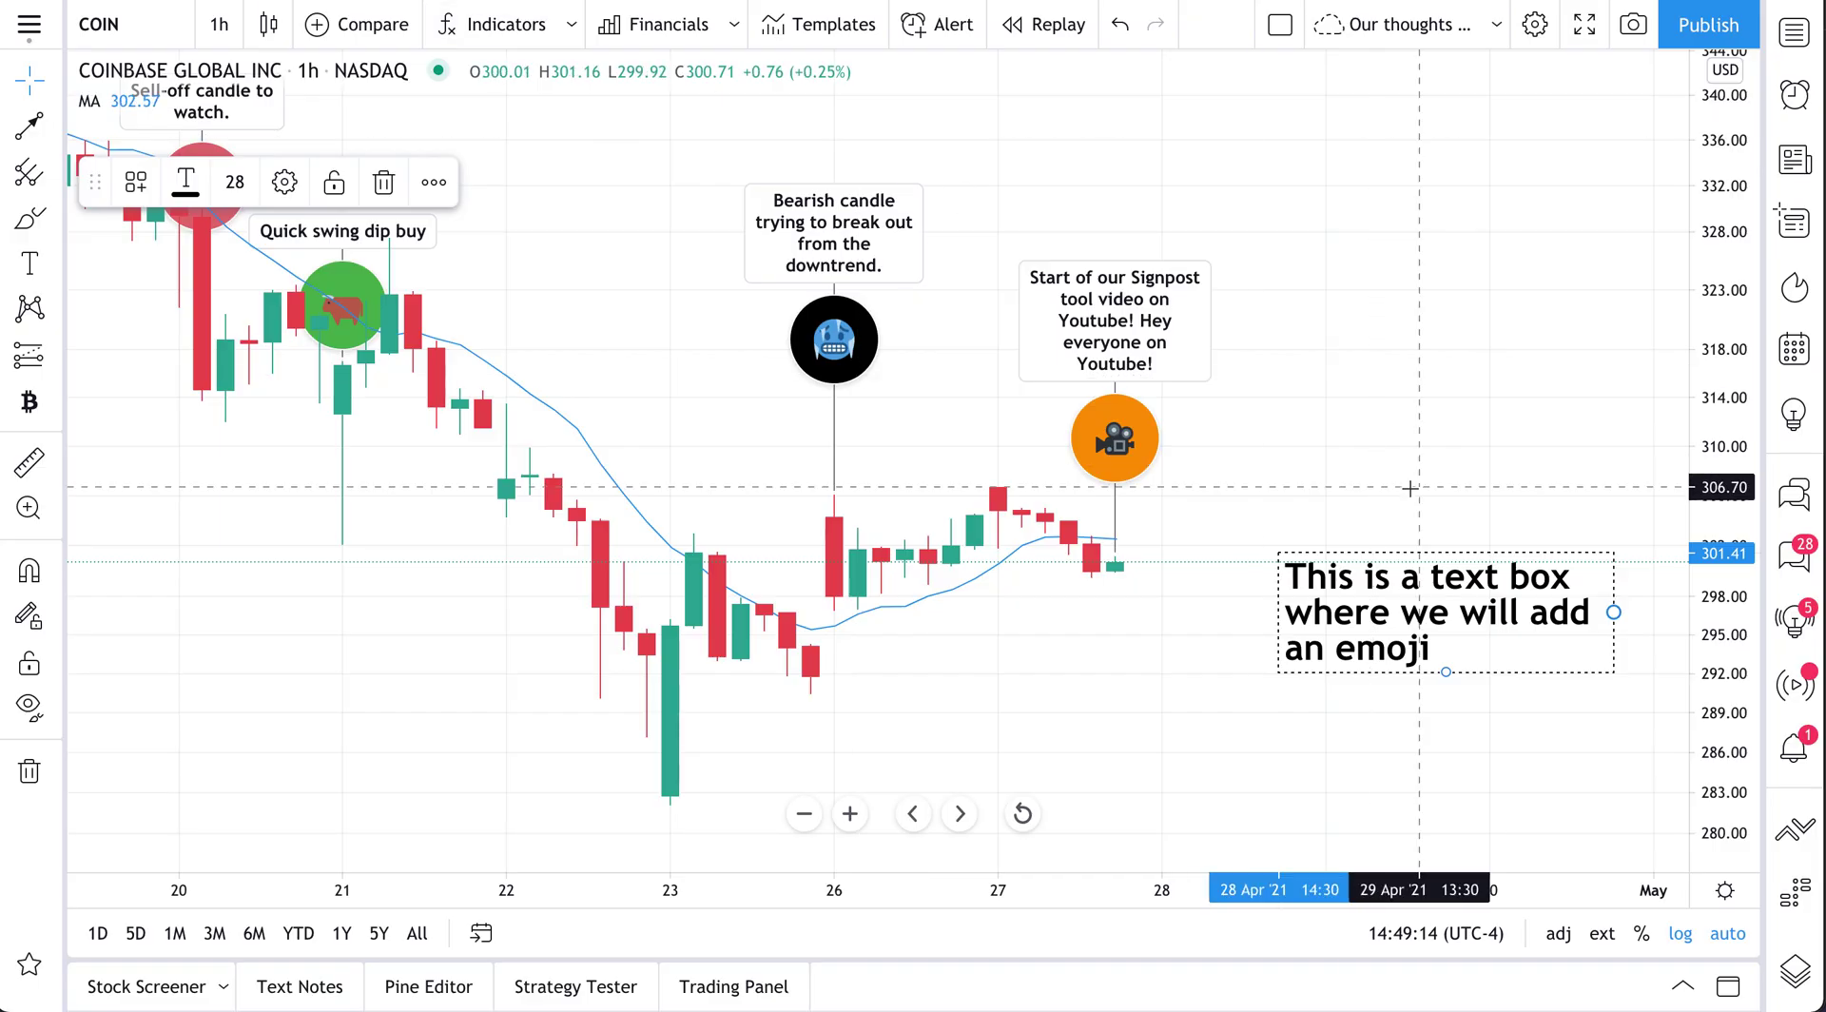
Paste the sunglasses emoji after the word 'emoji' in the text box and begin an arrow
{"action": "double_click", "coordinate": [1313, 613]}
{"action": "left_click", "coordinate": [1110, 429]}
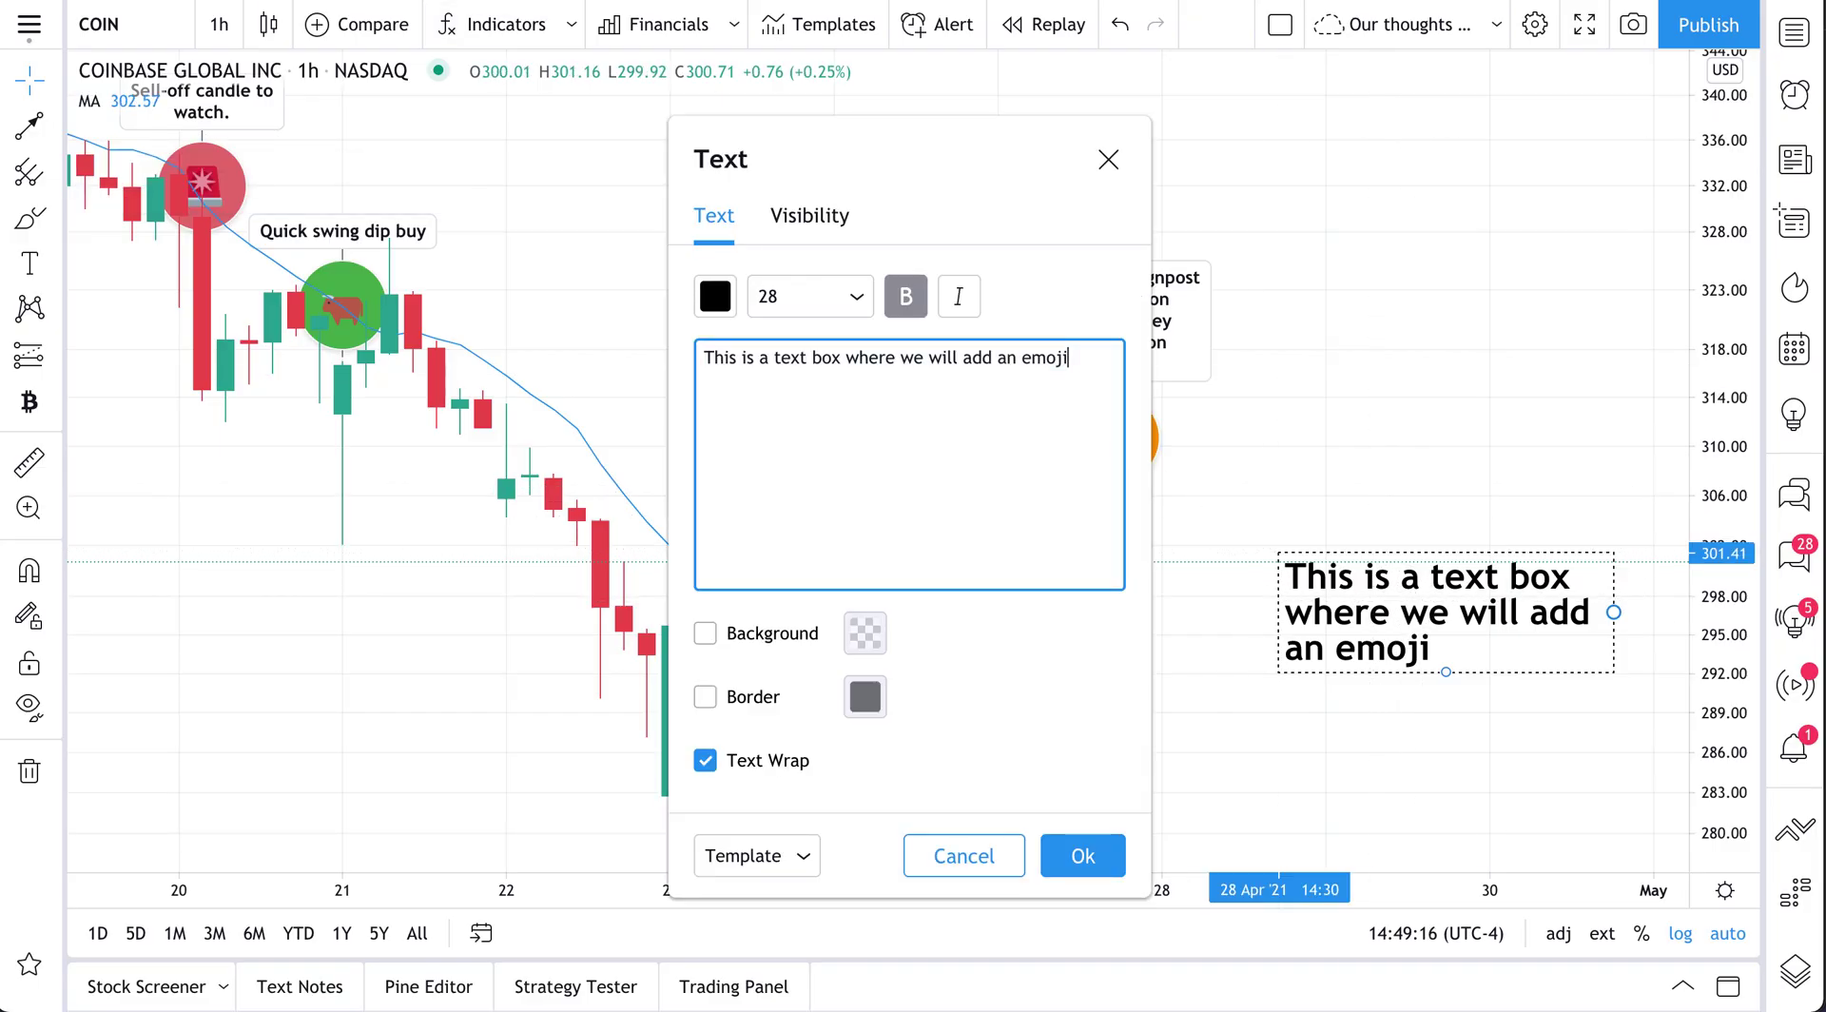
{"action": "key", "text": "ctrl+v"}
{"action": "left_click", "coordinate": [1083, 859]}
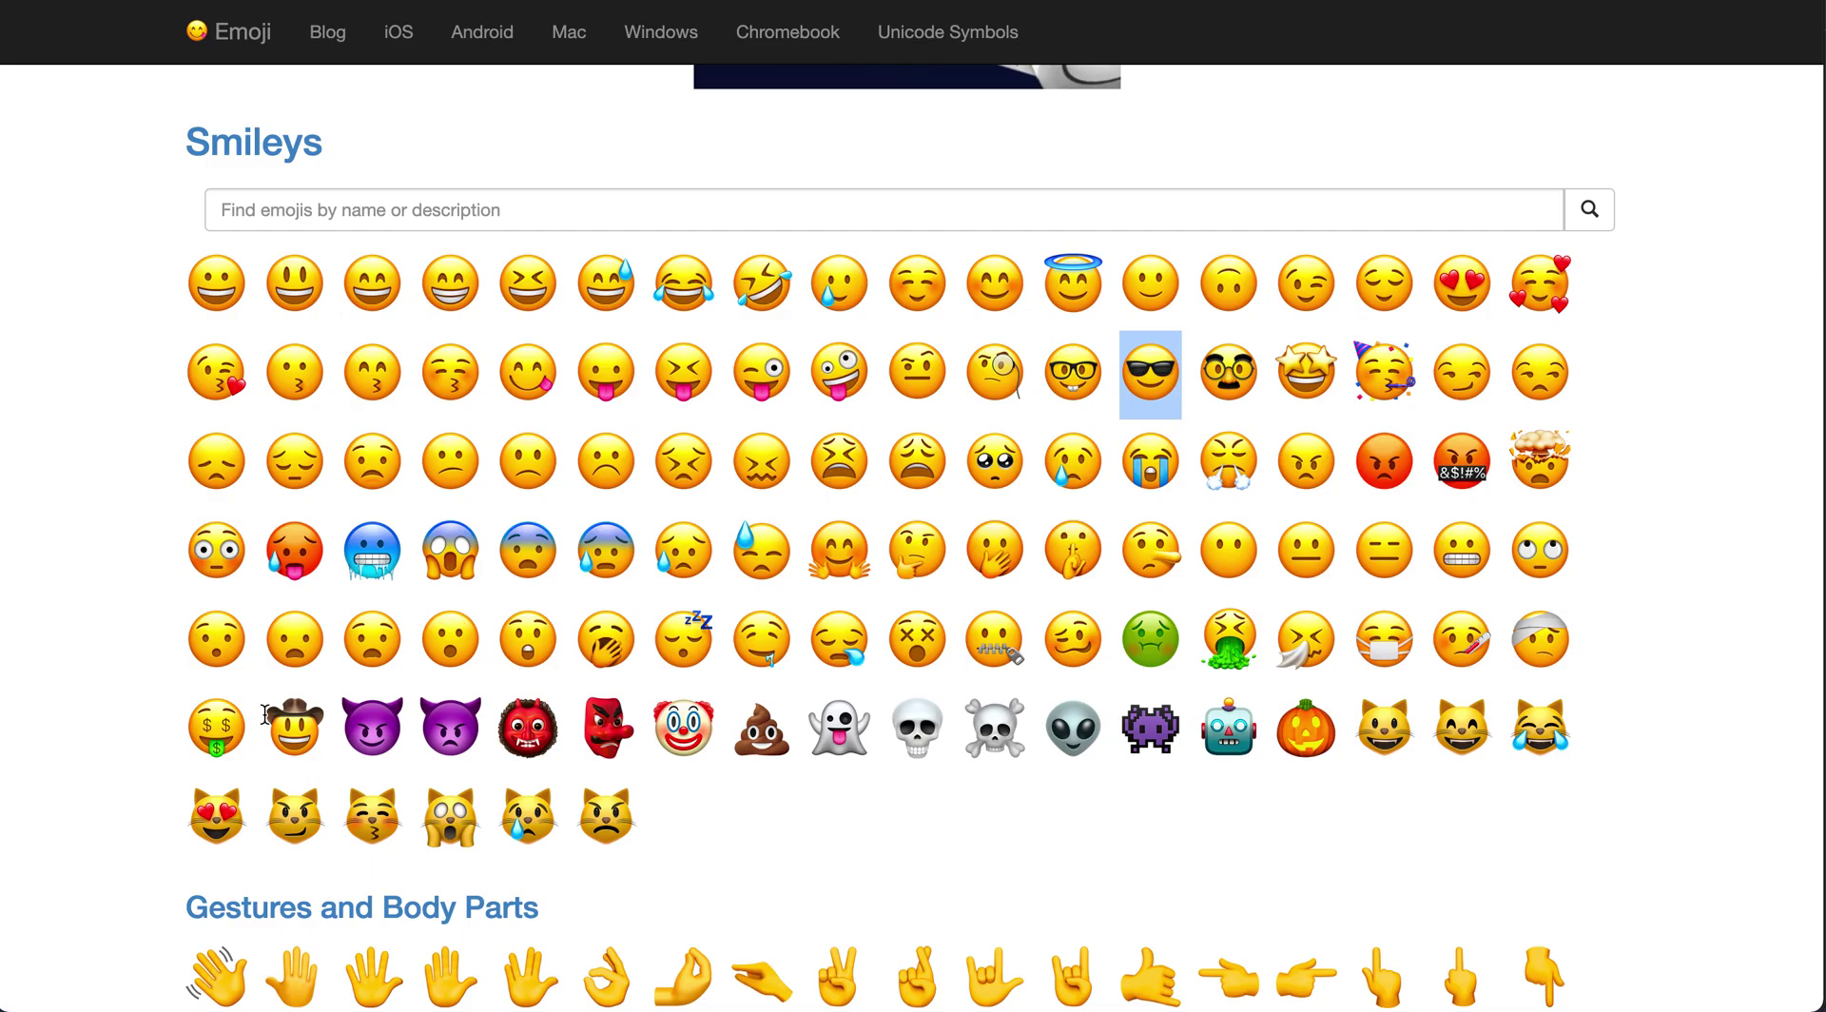
{"action": "left_click_drag", "start_coordinate": [265, 713], "coordinate": [211, 727]}
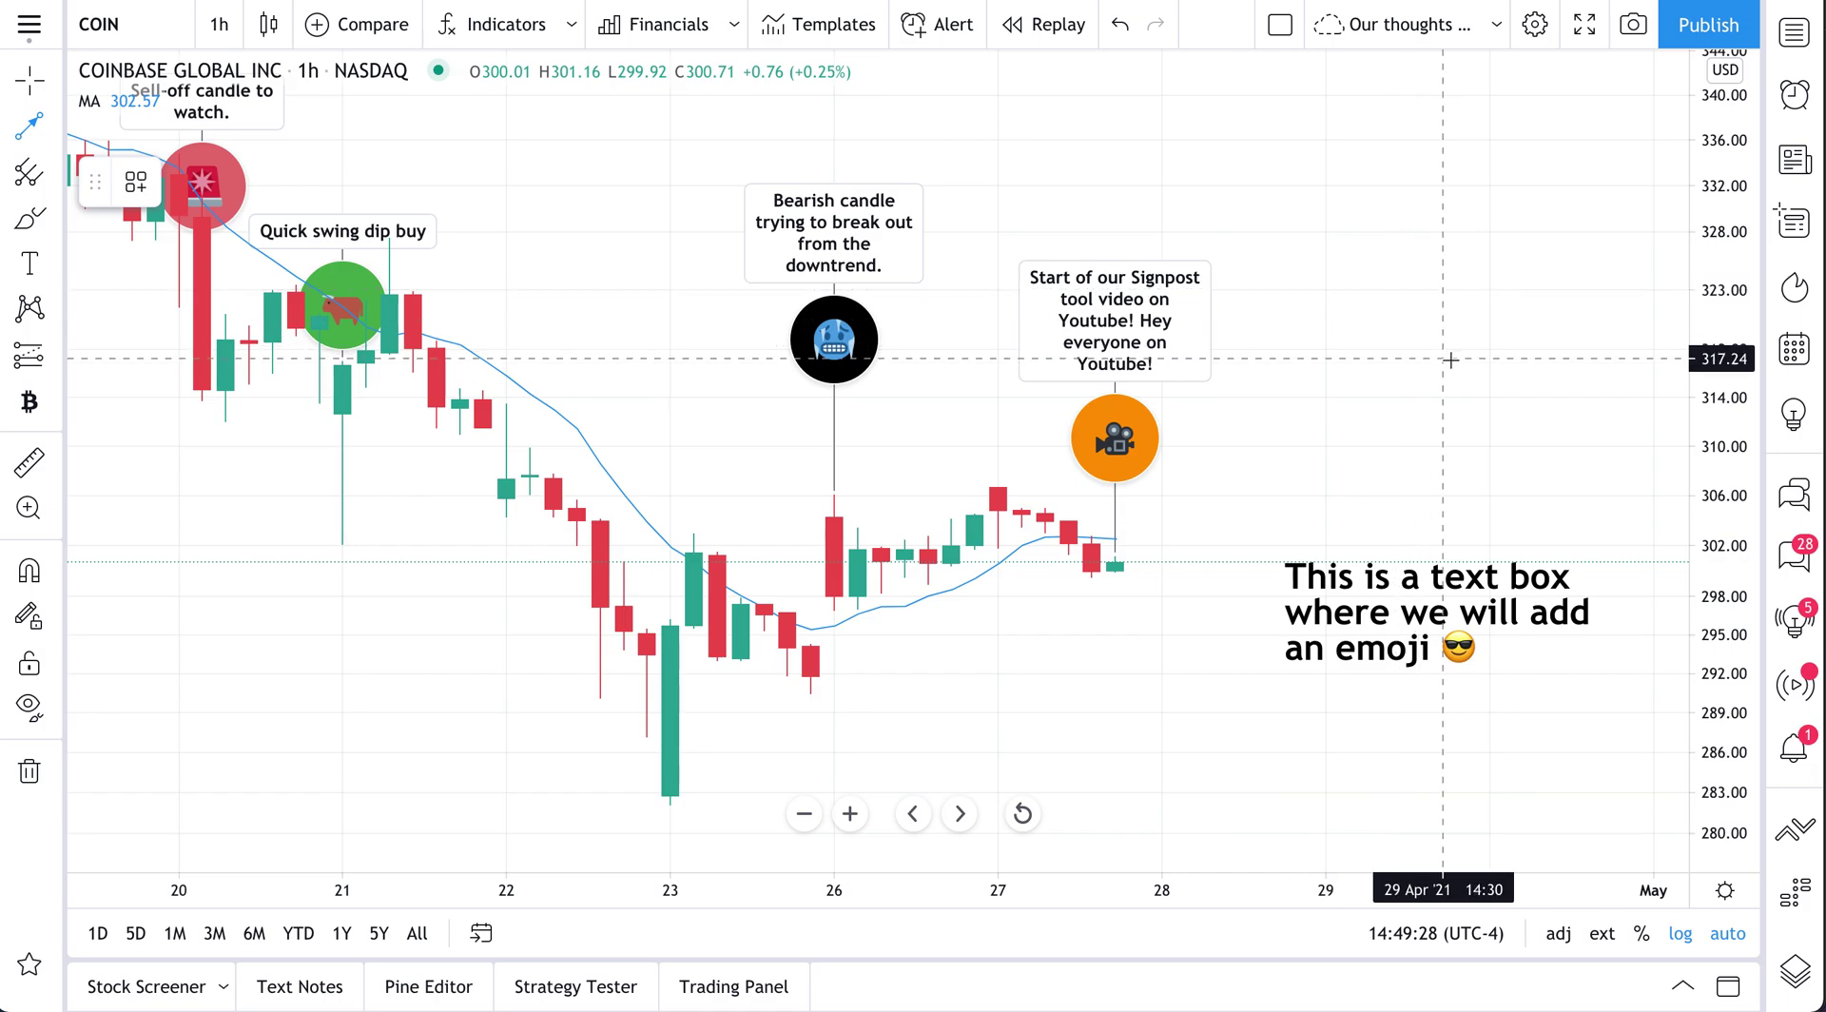
{"action": "left_click", "coordinate": [1396, 308]}
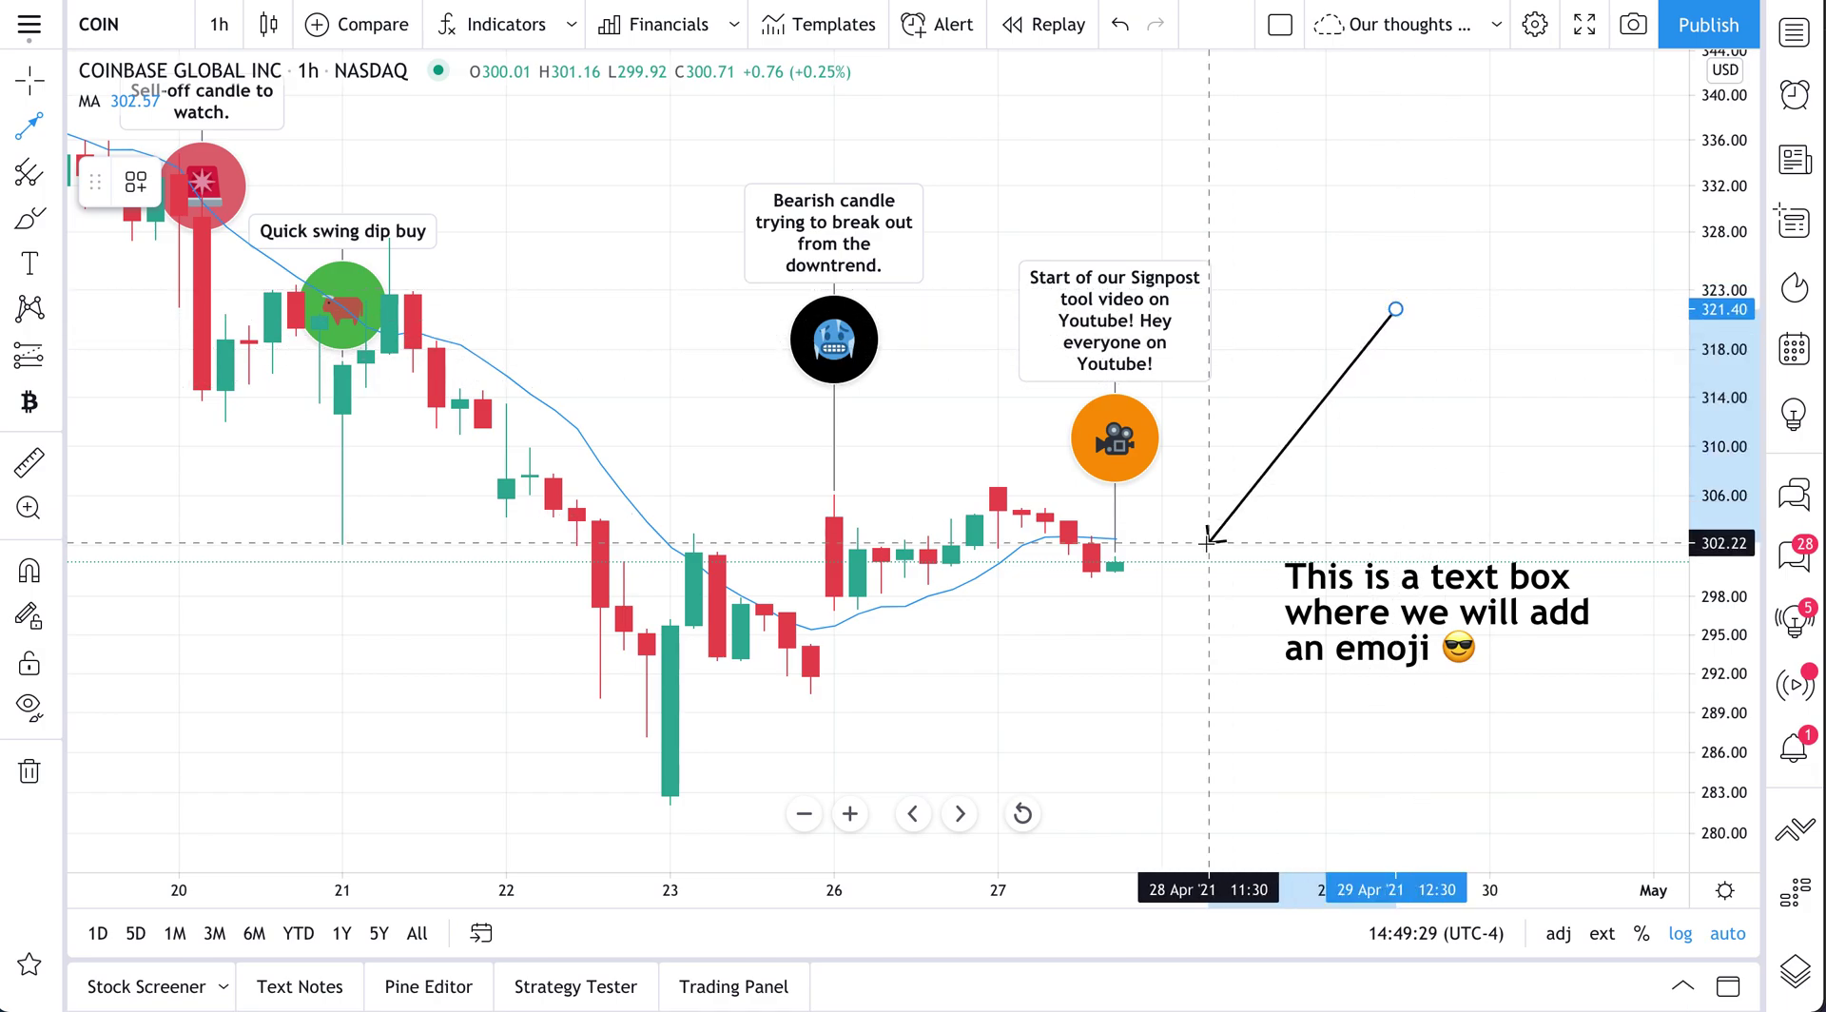
End the arrow at the last candle and make its label blue, below the line and centred
{"action": "double_click", "coordinate": [1148, 557]}
{"action": "left_click_drag", "start_coordinate": [867, 62], "coordinate": [438, 50]}
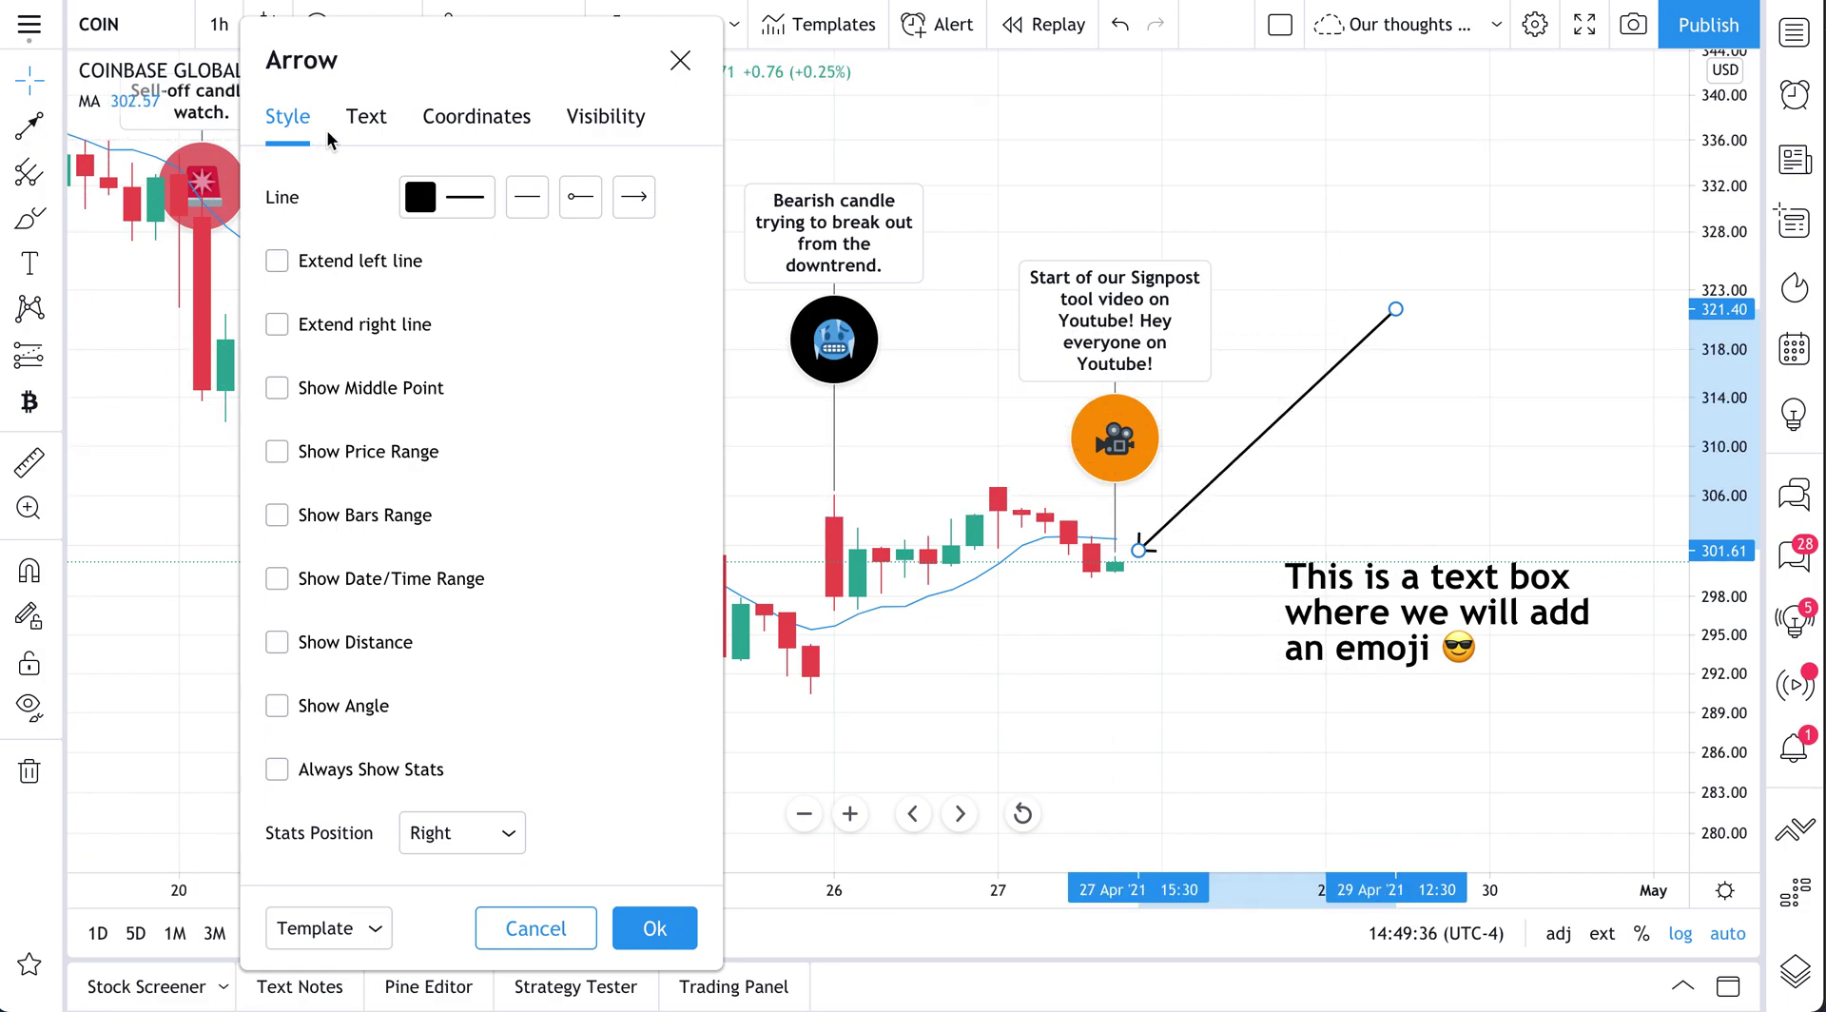
{"action": "left_click", "coordinate": [367, 118]}
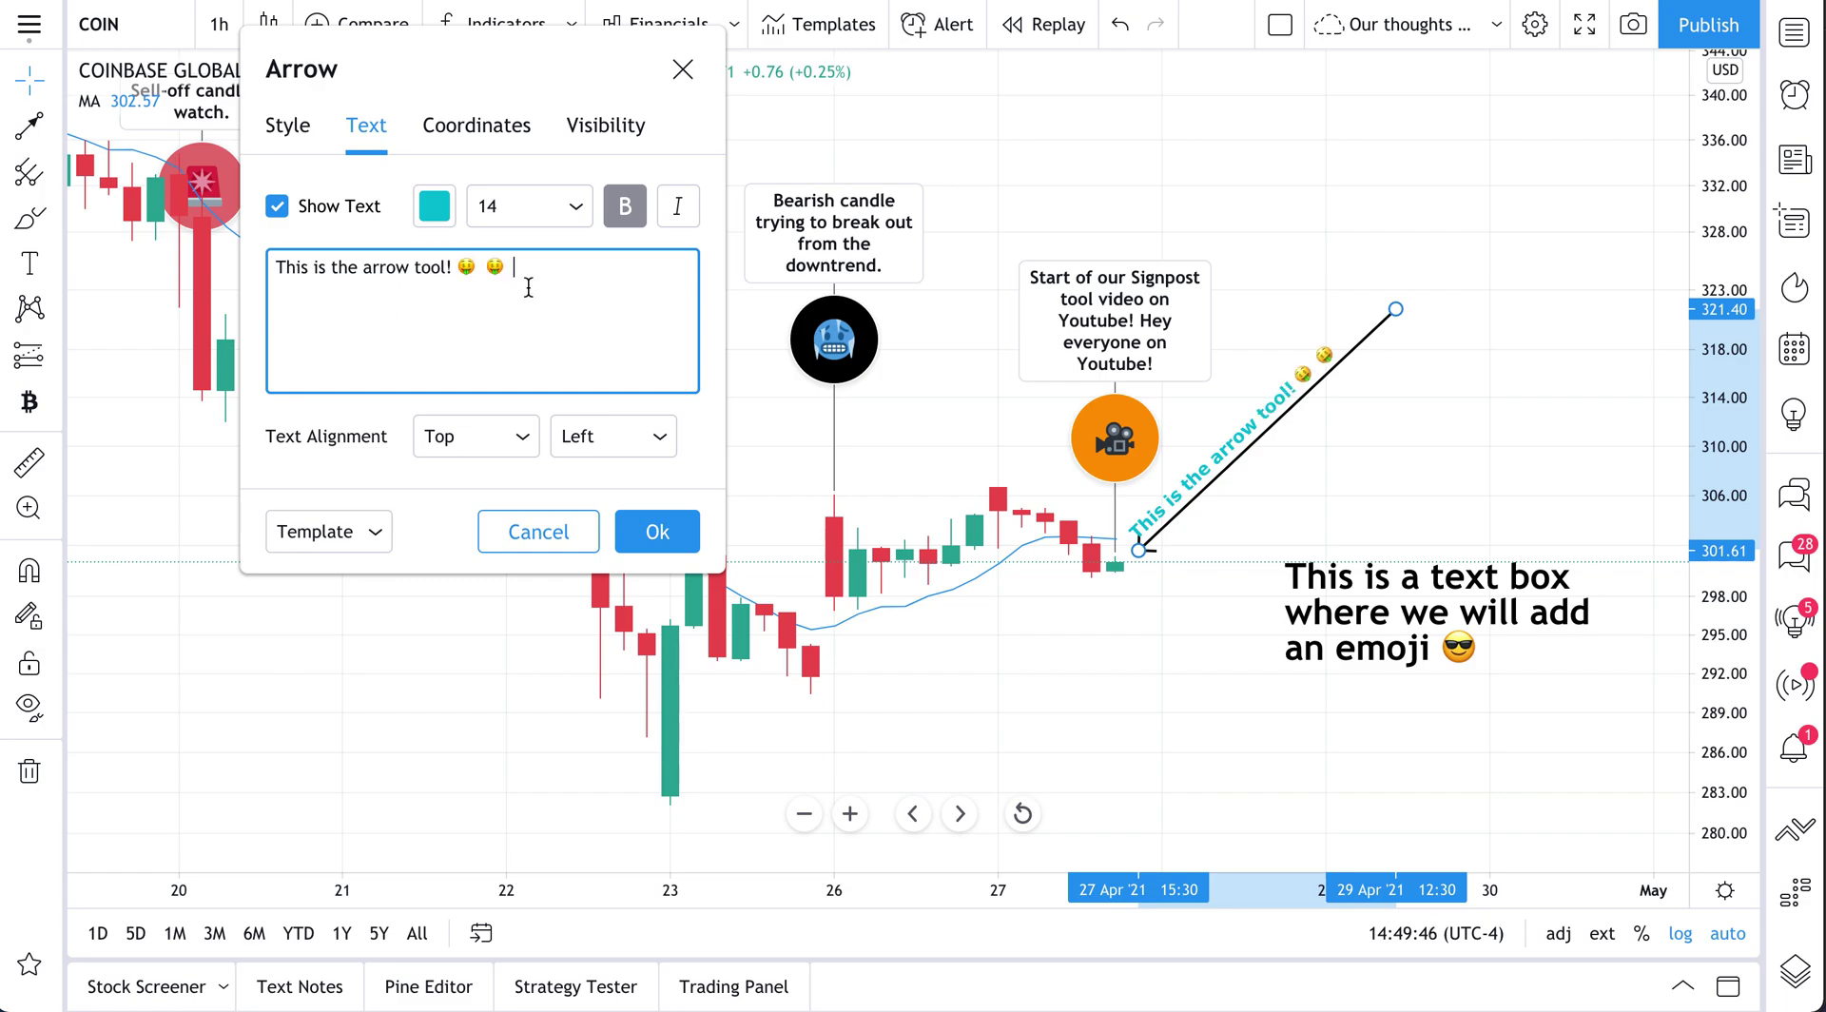
{"action": "left_click", "coordinate": [506, 455]}
{"action": "left_click", "coordinate": [521, 436]}
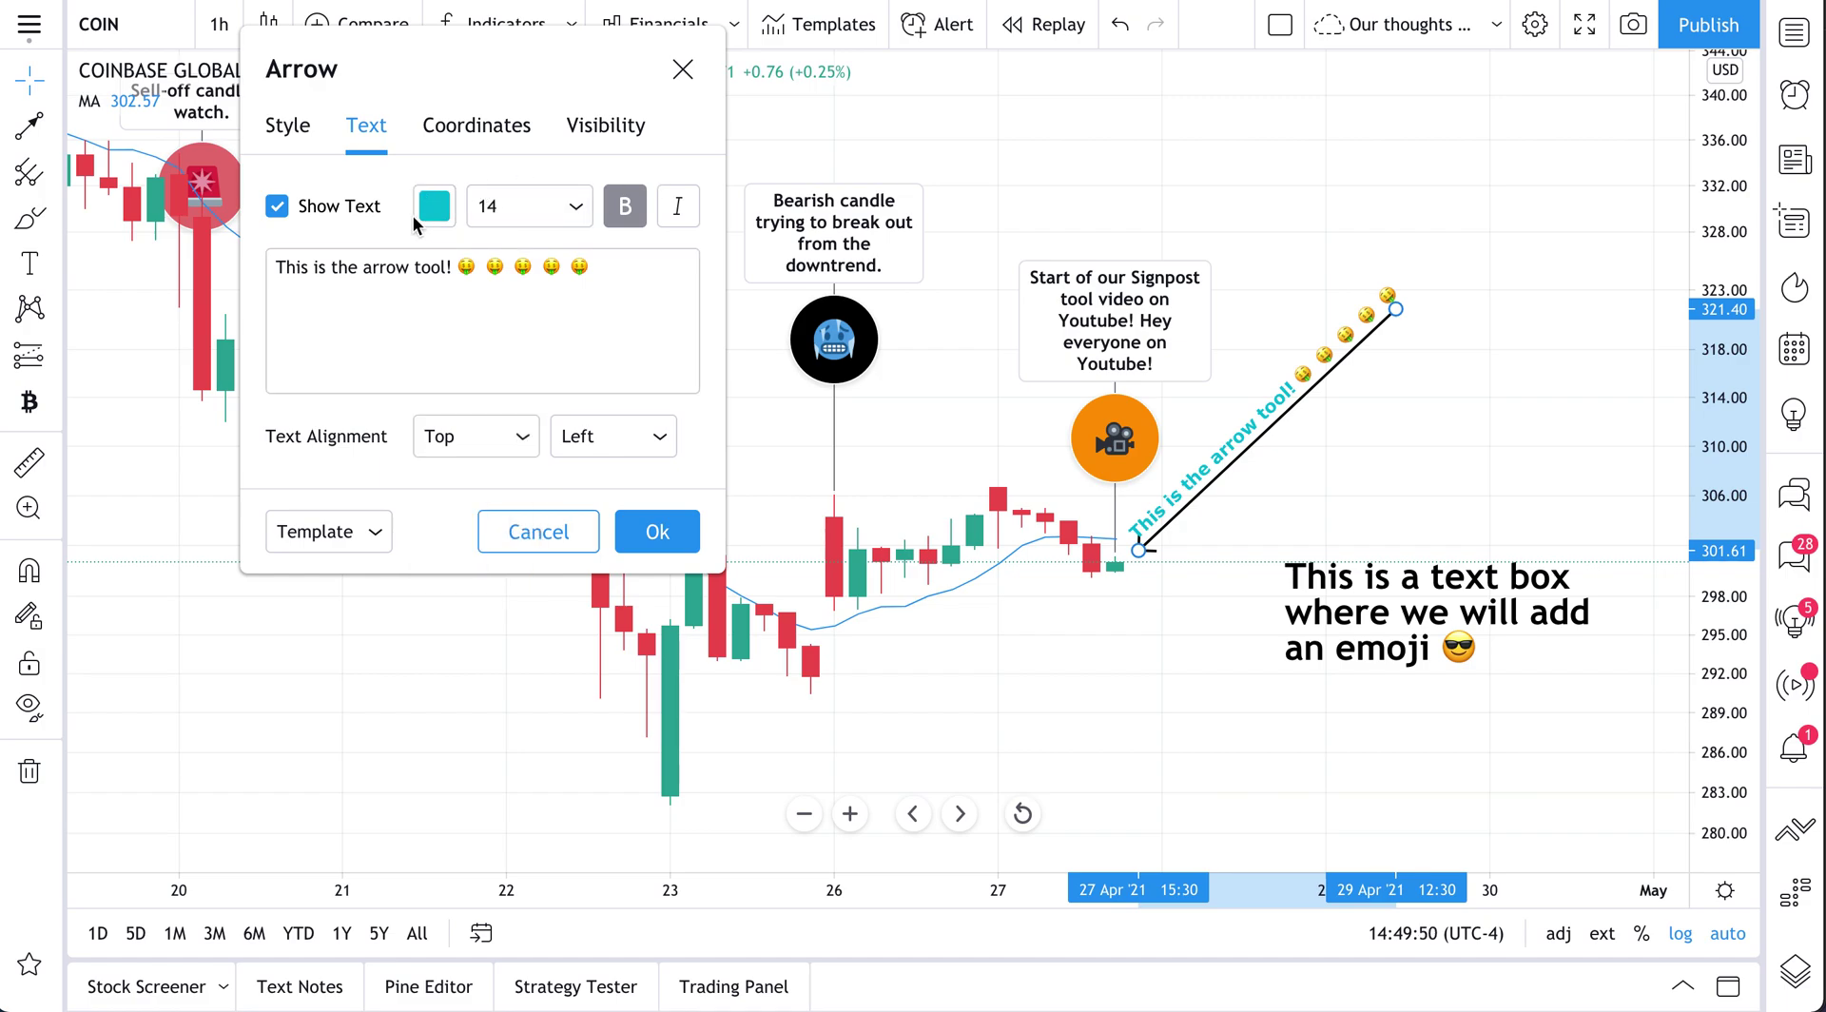
{"action": "left_click", "coordinate": [434, 208]}
{"action": "left_click", "coordinate": [615, 290]}
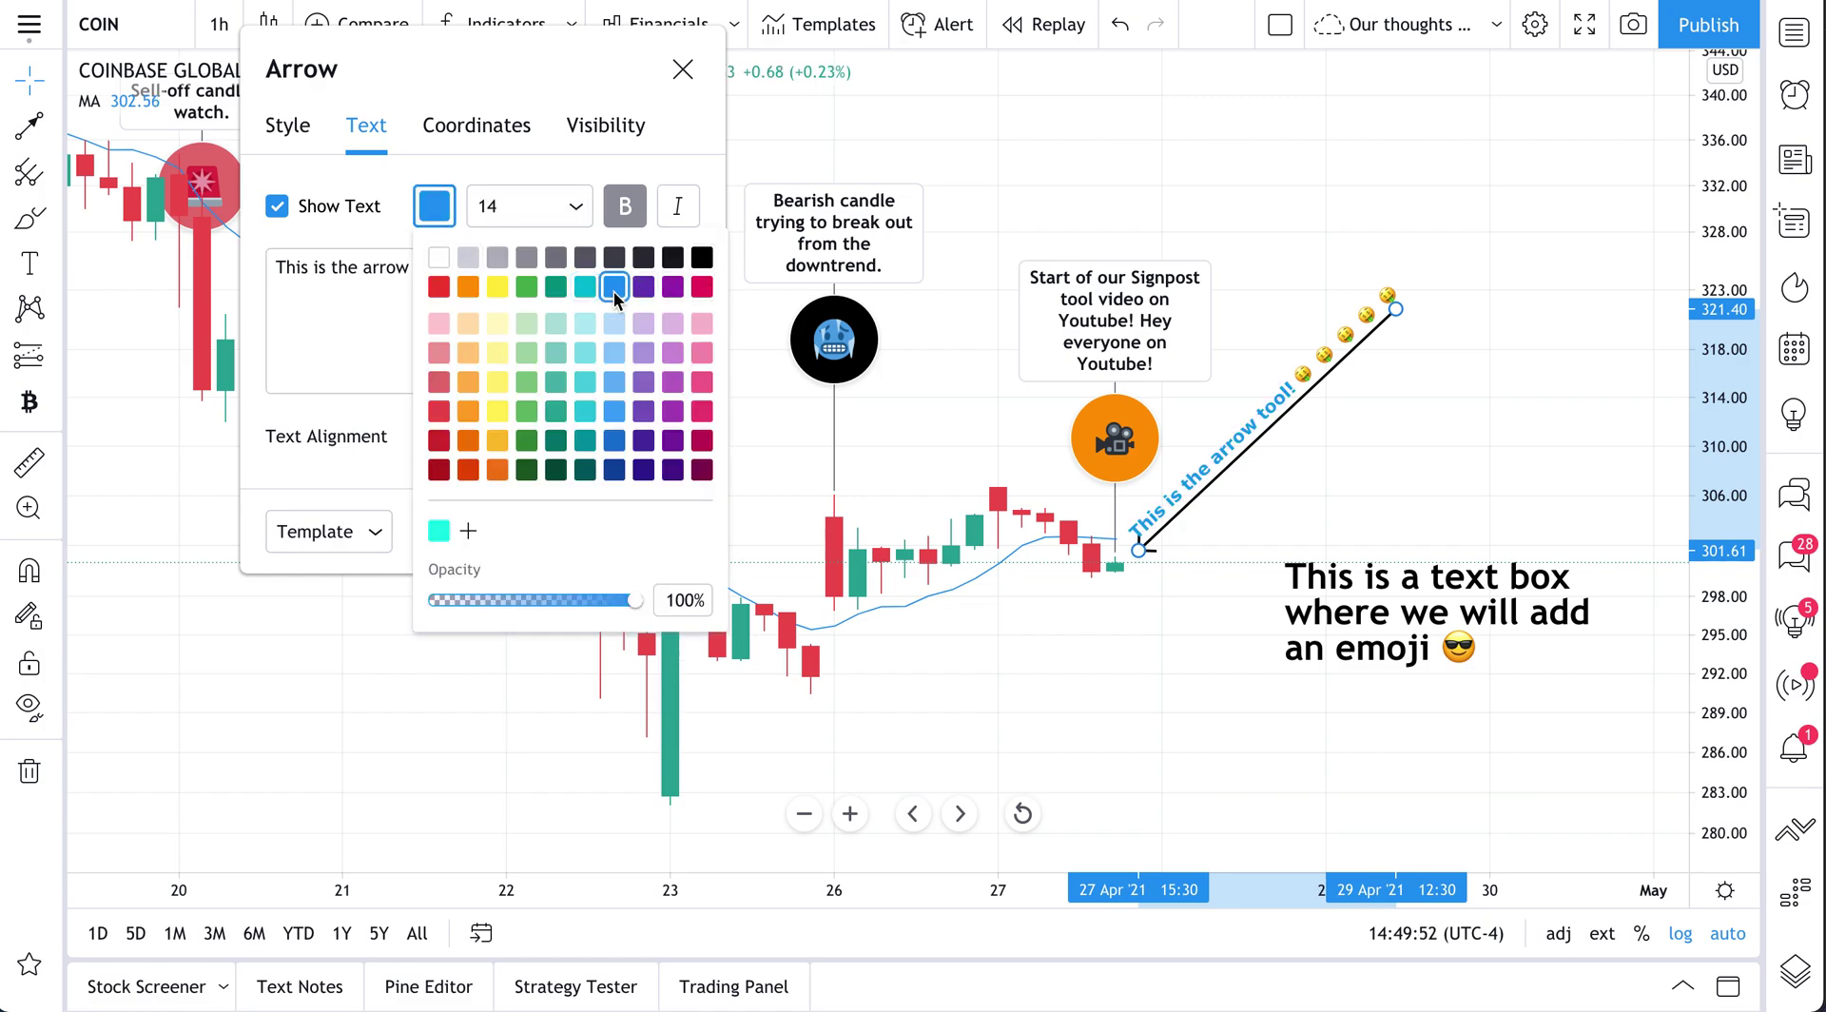
{"action": "left_click", "coordinate": [332, 407]}
{"action": "left_click", "coordinate": [475, 435]}
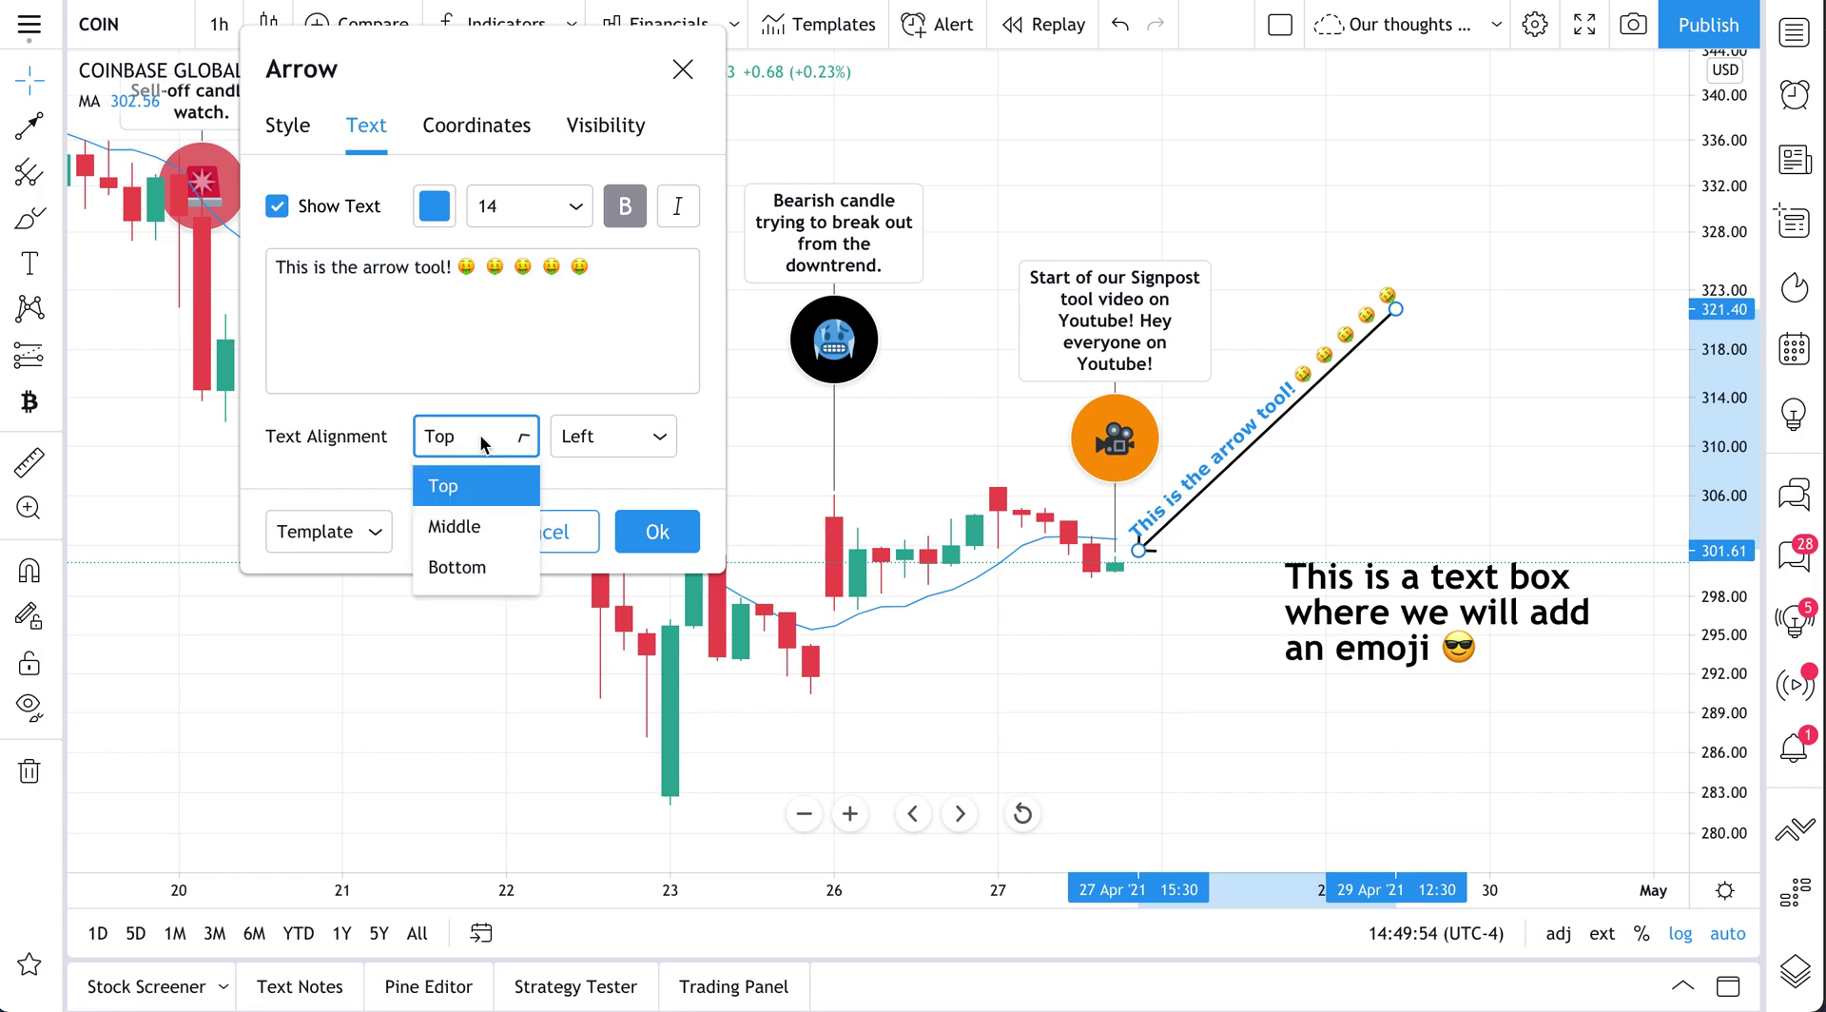
{"action": "left_click", "coordinate": [476, 567]}
{"action": "left_click", "coordinate": [628, 437]}
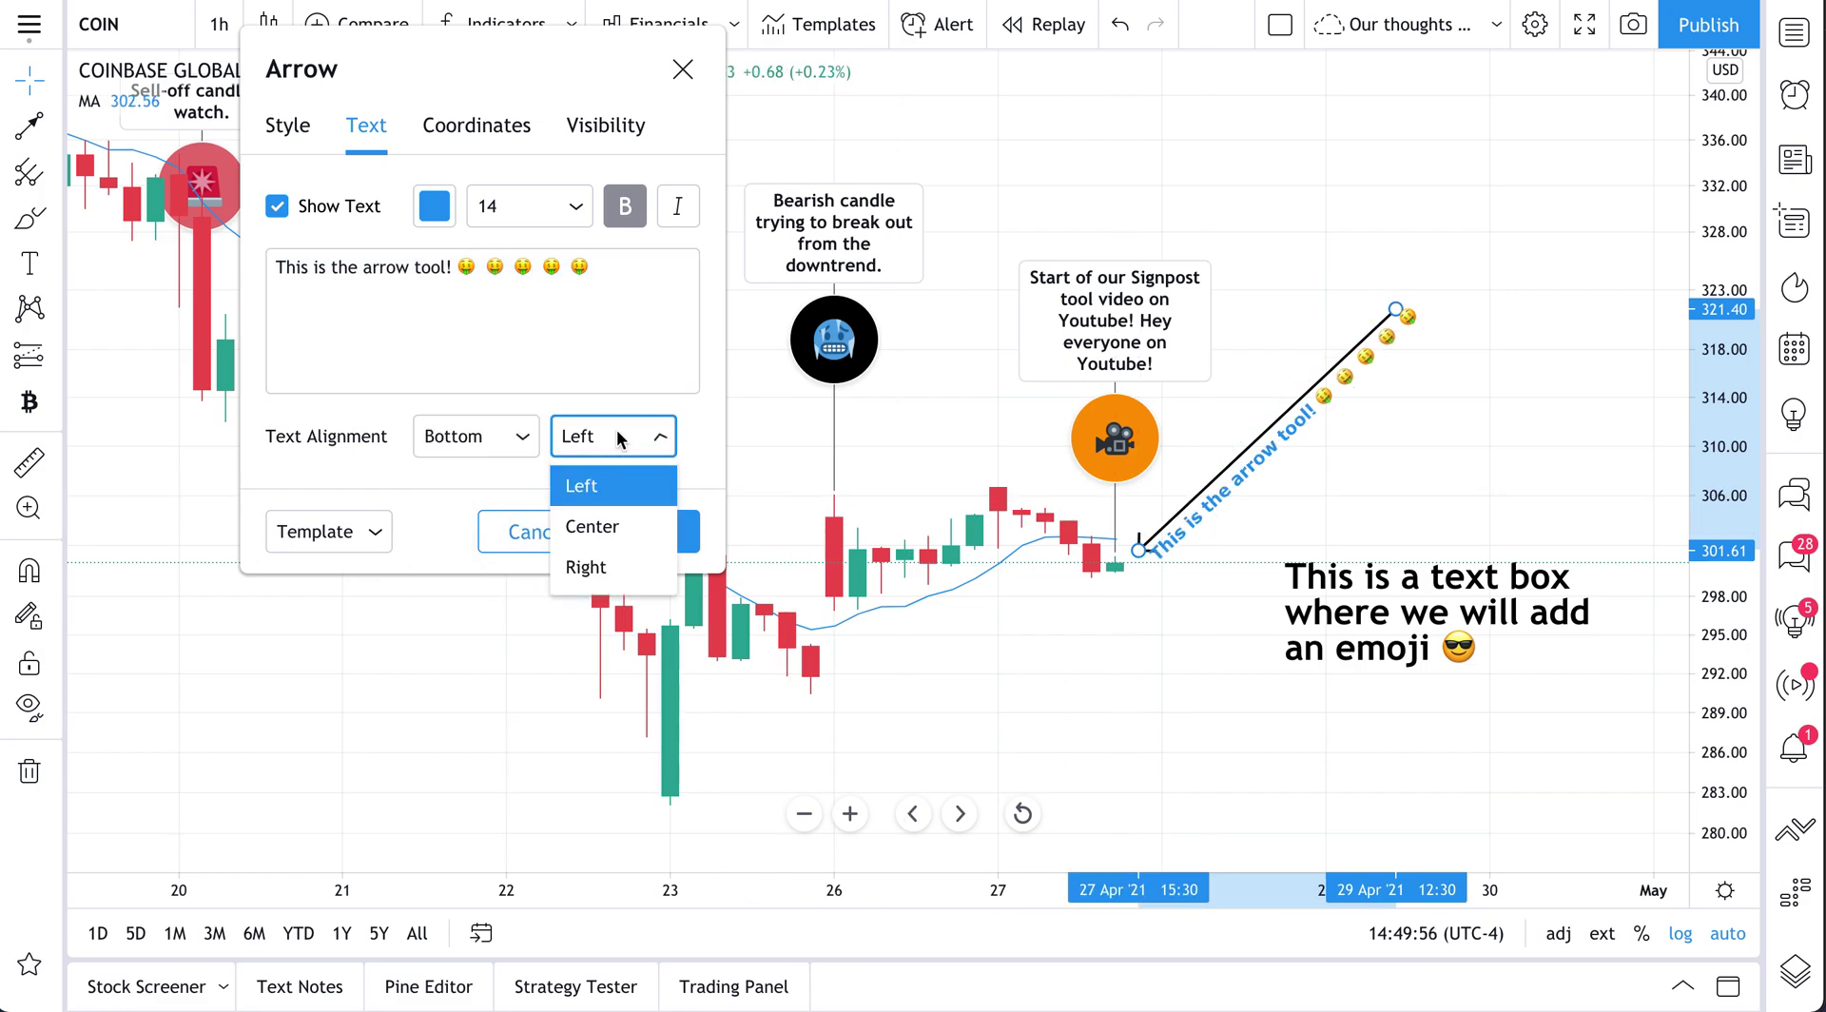
{"action": "left_click", "coordinate": [620, 526]}
{"action": "left_click", "coordinate": [647, 531]}
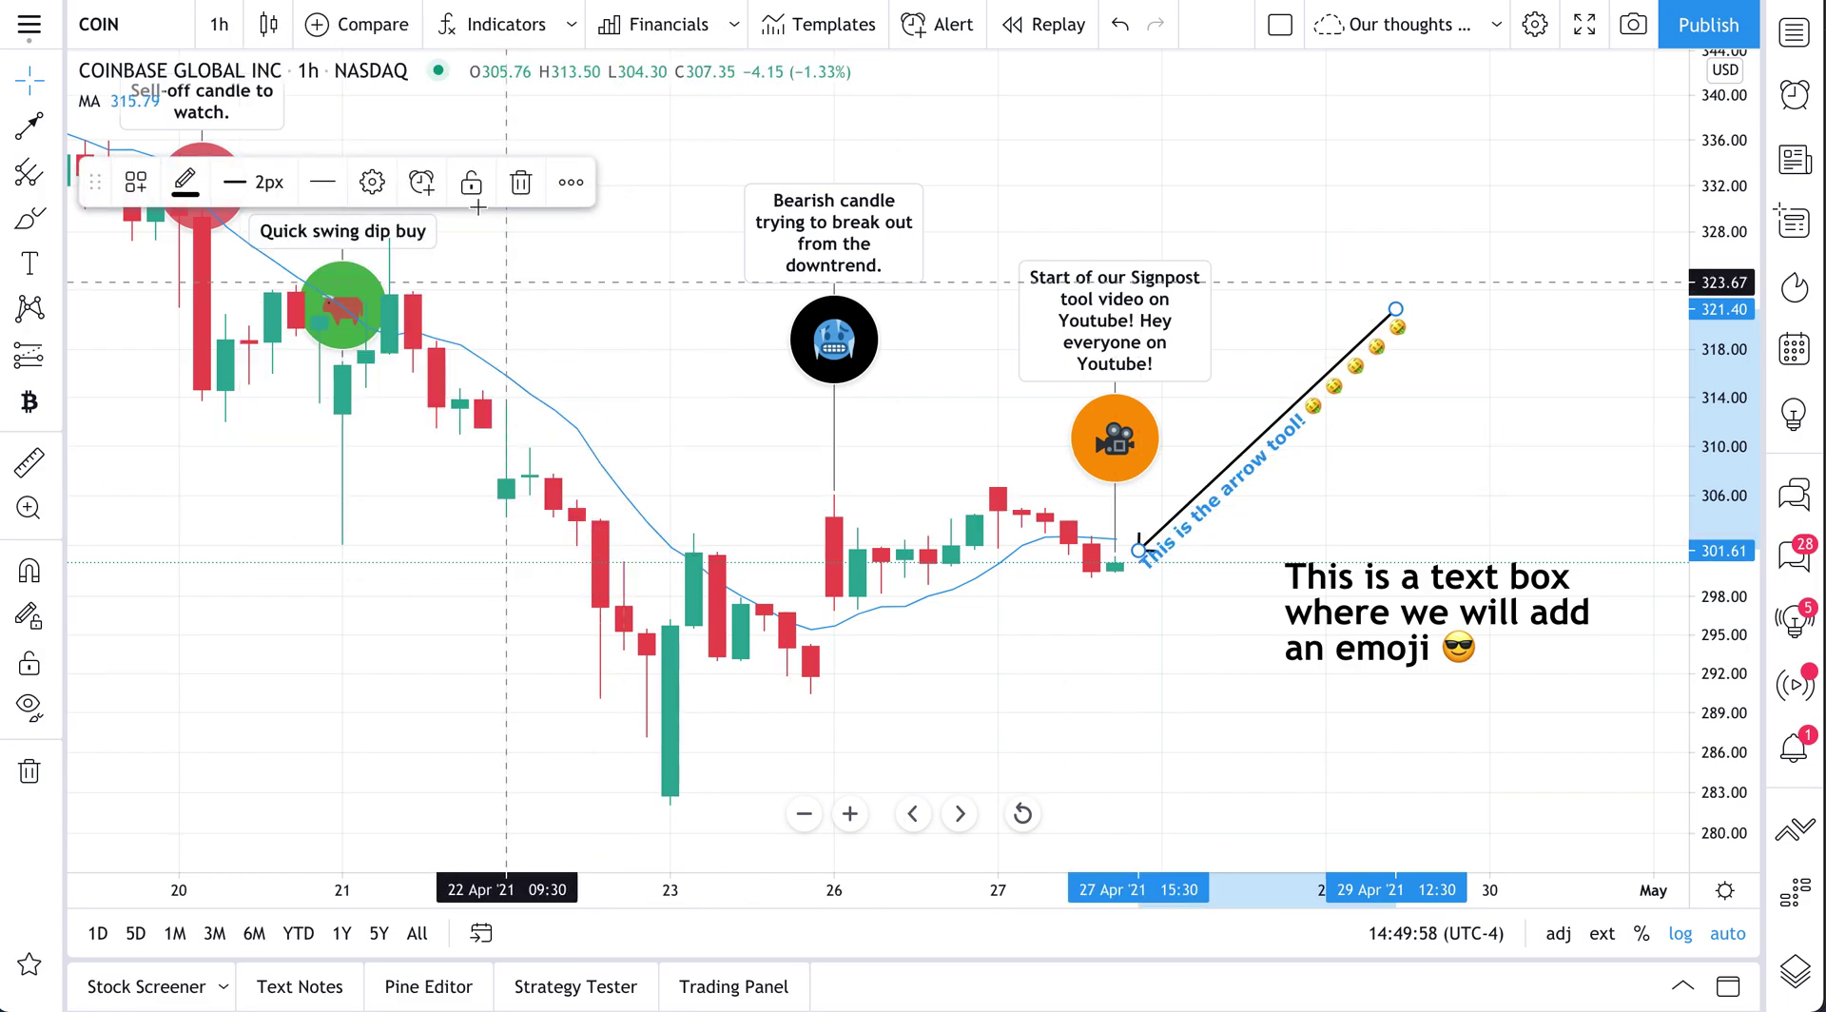
Try right and then left horizontal alignment for the arrow's label
{"action": "double_click", "coordinate": [1294, 446]}
{"action": "left_click", "coordinate": [1046, 644]}
{"action": "left_click", "coordinate": [1008, 771]}
{"action": "left_click", "coordinate": [1030, 642]}
{"action": "left_click", "coordinate": [1031, 693]}
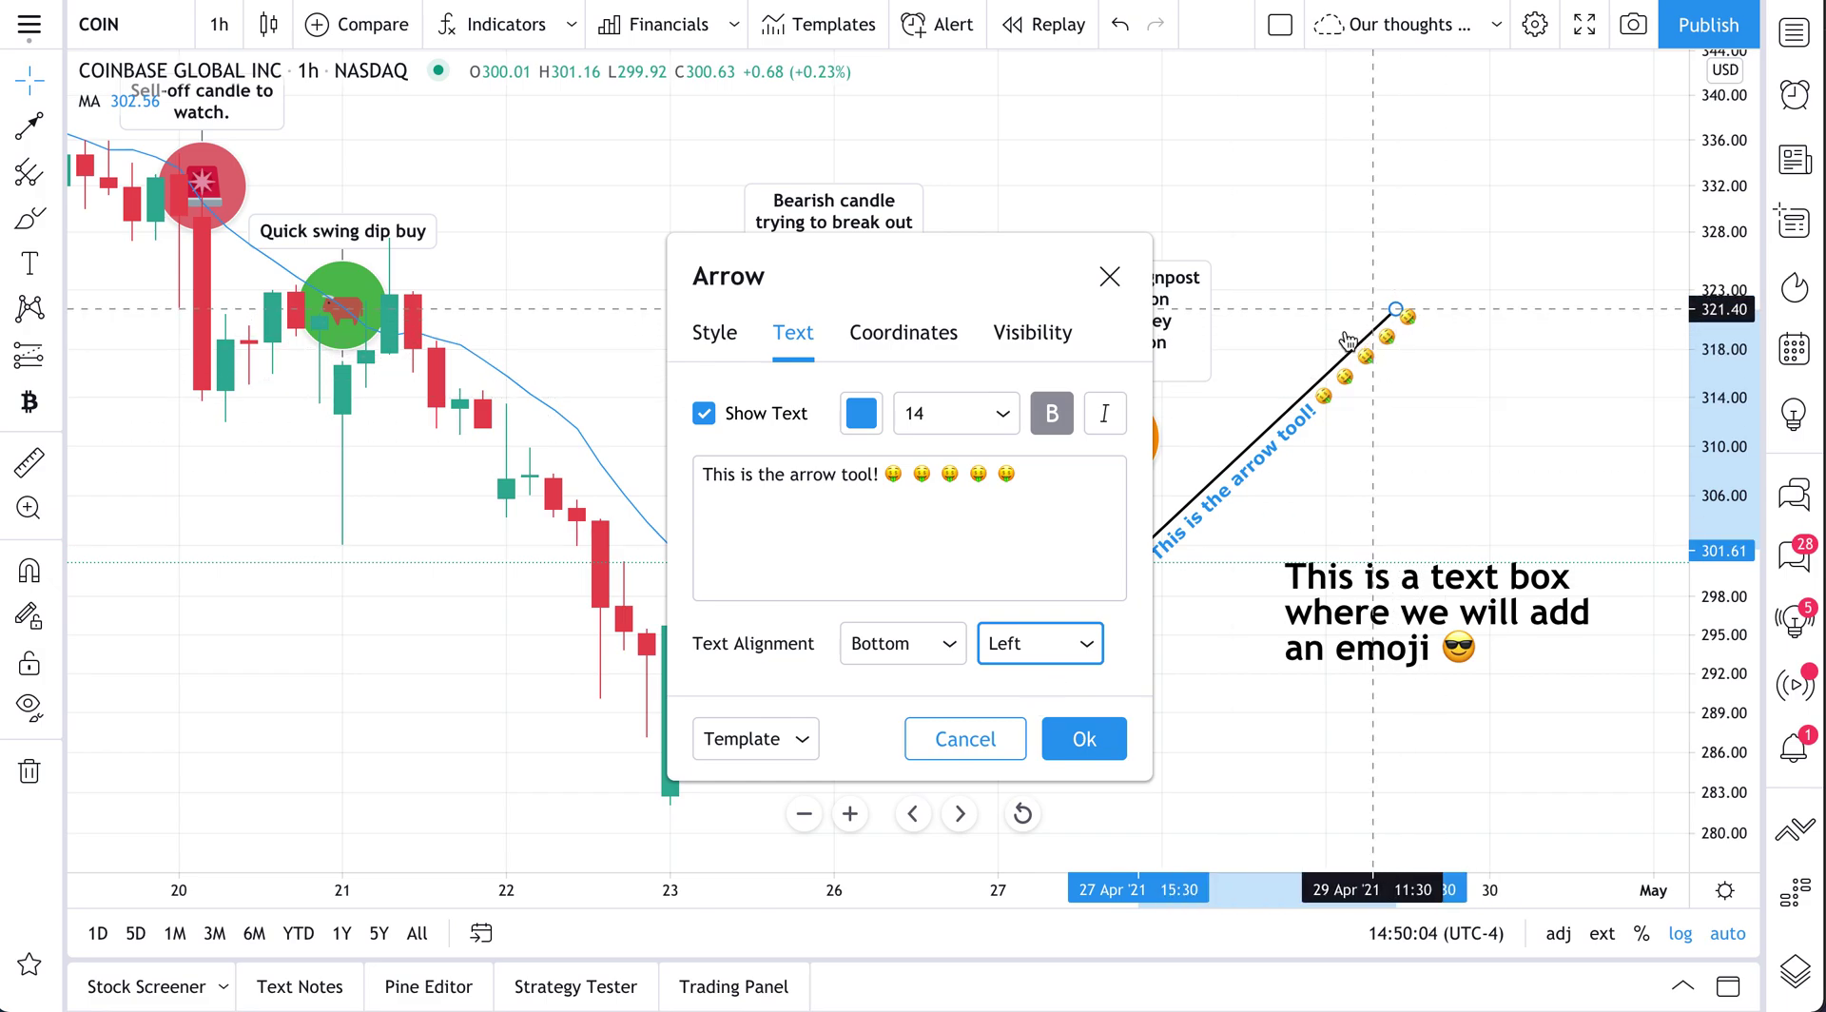
Extend the arrow's upper end higher and align its label to that end
{"action": "left_click", "coordinate": [1396, 309]}
{"action": "mouse_move", "coordinate": [1396, 308]}
{"action": "left_mouse_down"}
{"action": "mouse_move", "coordinate": [1508, 226]}
{"action": "mouse_move", "coordinate": [1560, 152]}
{"action": "left_mouse_up"}
{"action": "double_click", "coordinate": [1358, 354]}
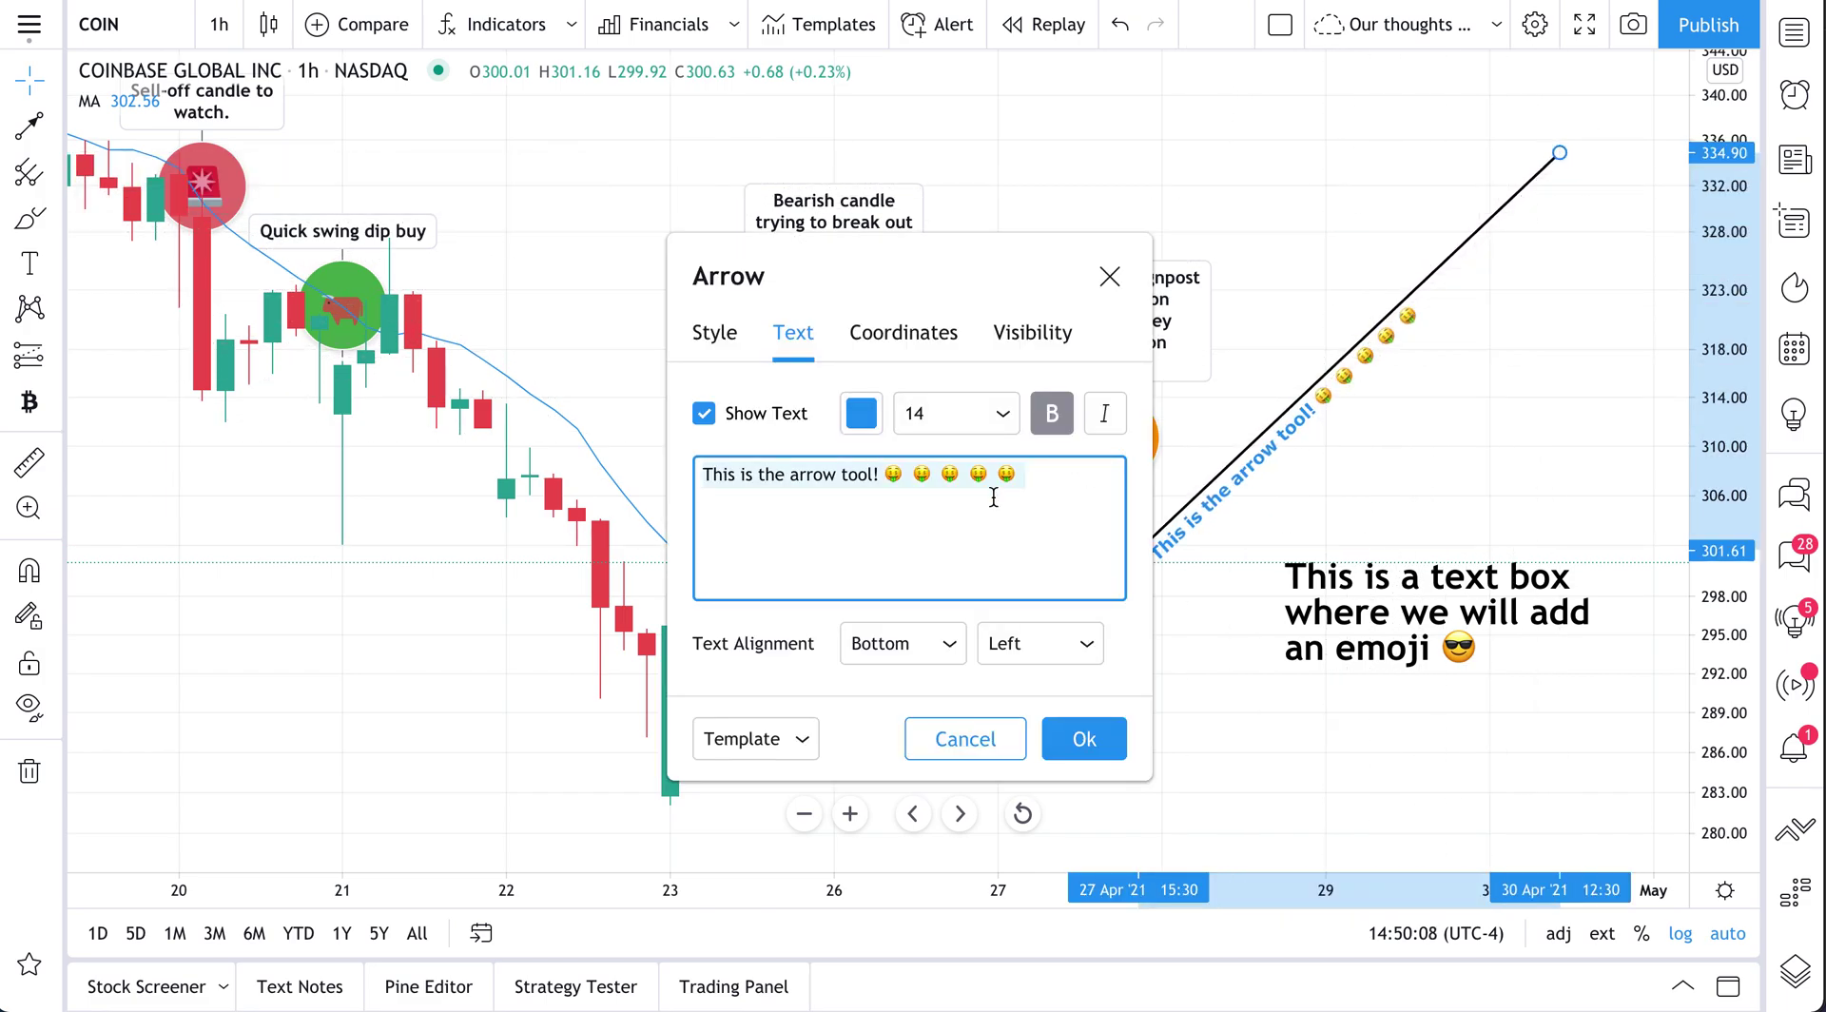
{"action": "left_click", "coordinate": [1042, 646]}
{"action": "left_click", "coordinate": [1013, 775]}
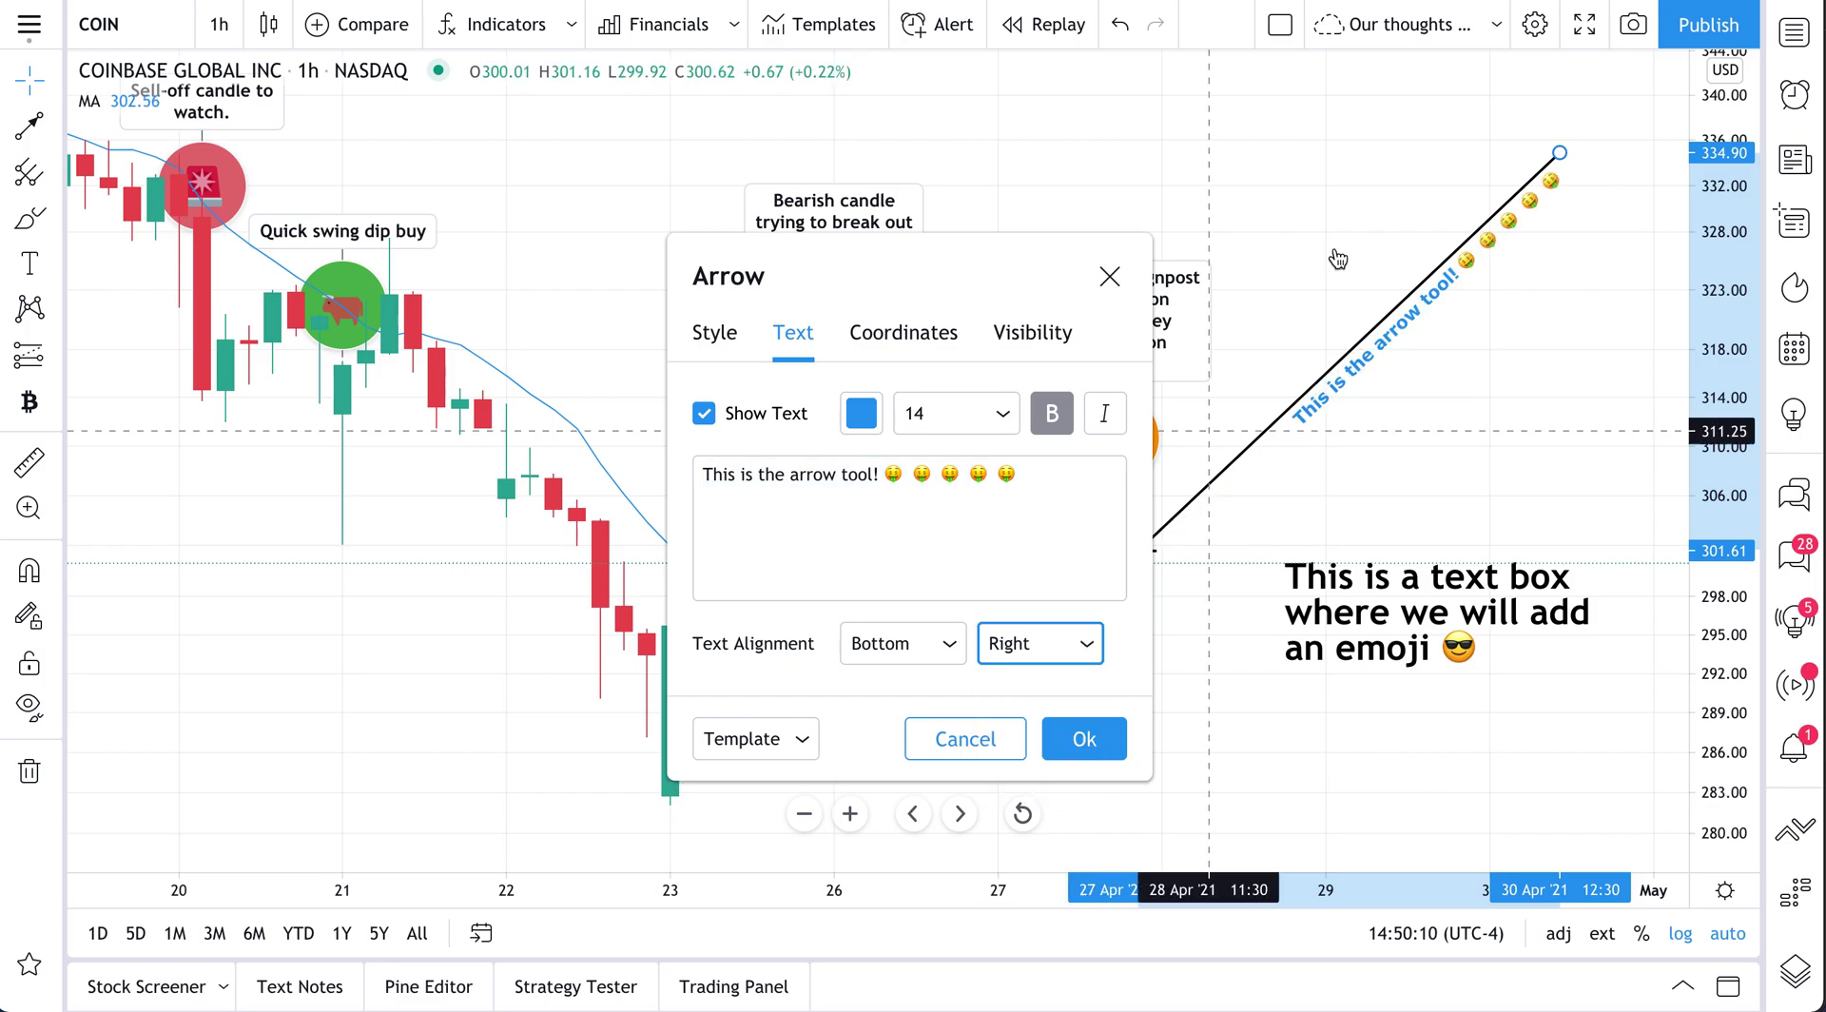
{"action": "left_click", "coordinate": [1104, 732]}
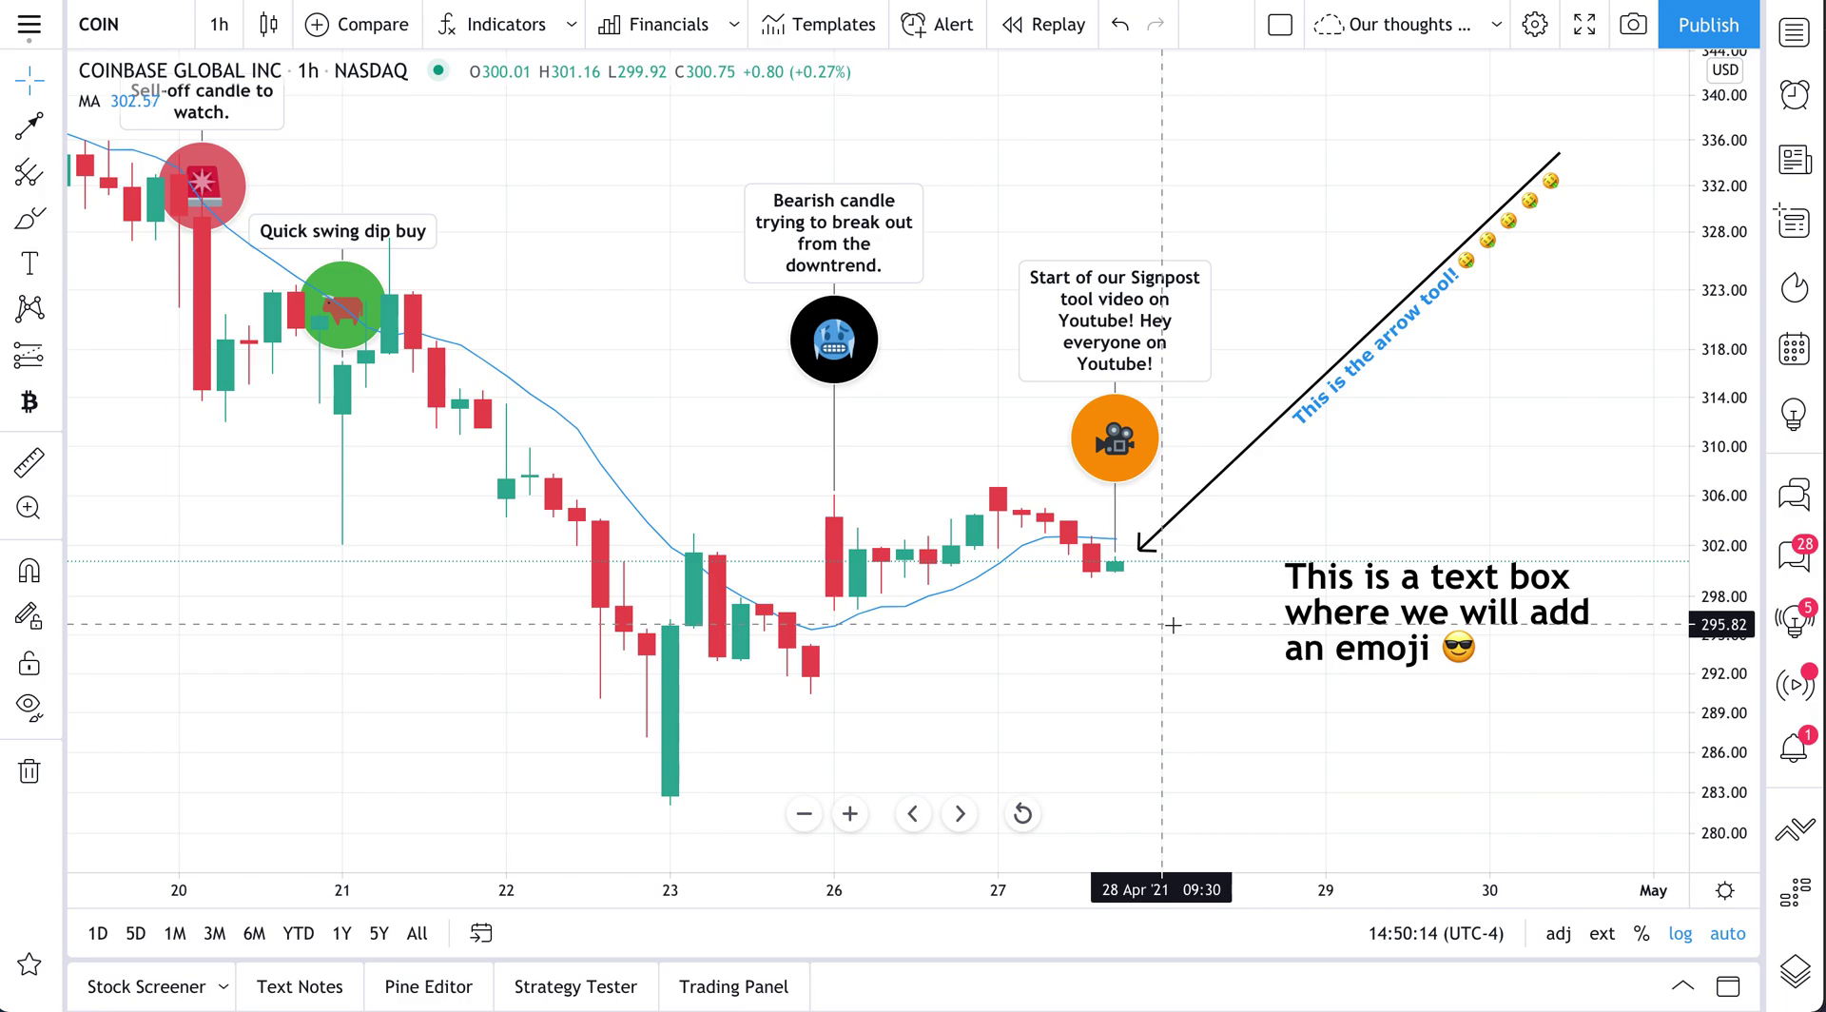
Browse the annotation and line drawing tool lists without choosing a tool
{"action": "scroll", "coordinate": [561, 609], "scroll_direction": "down", "scroll_amount": 6}
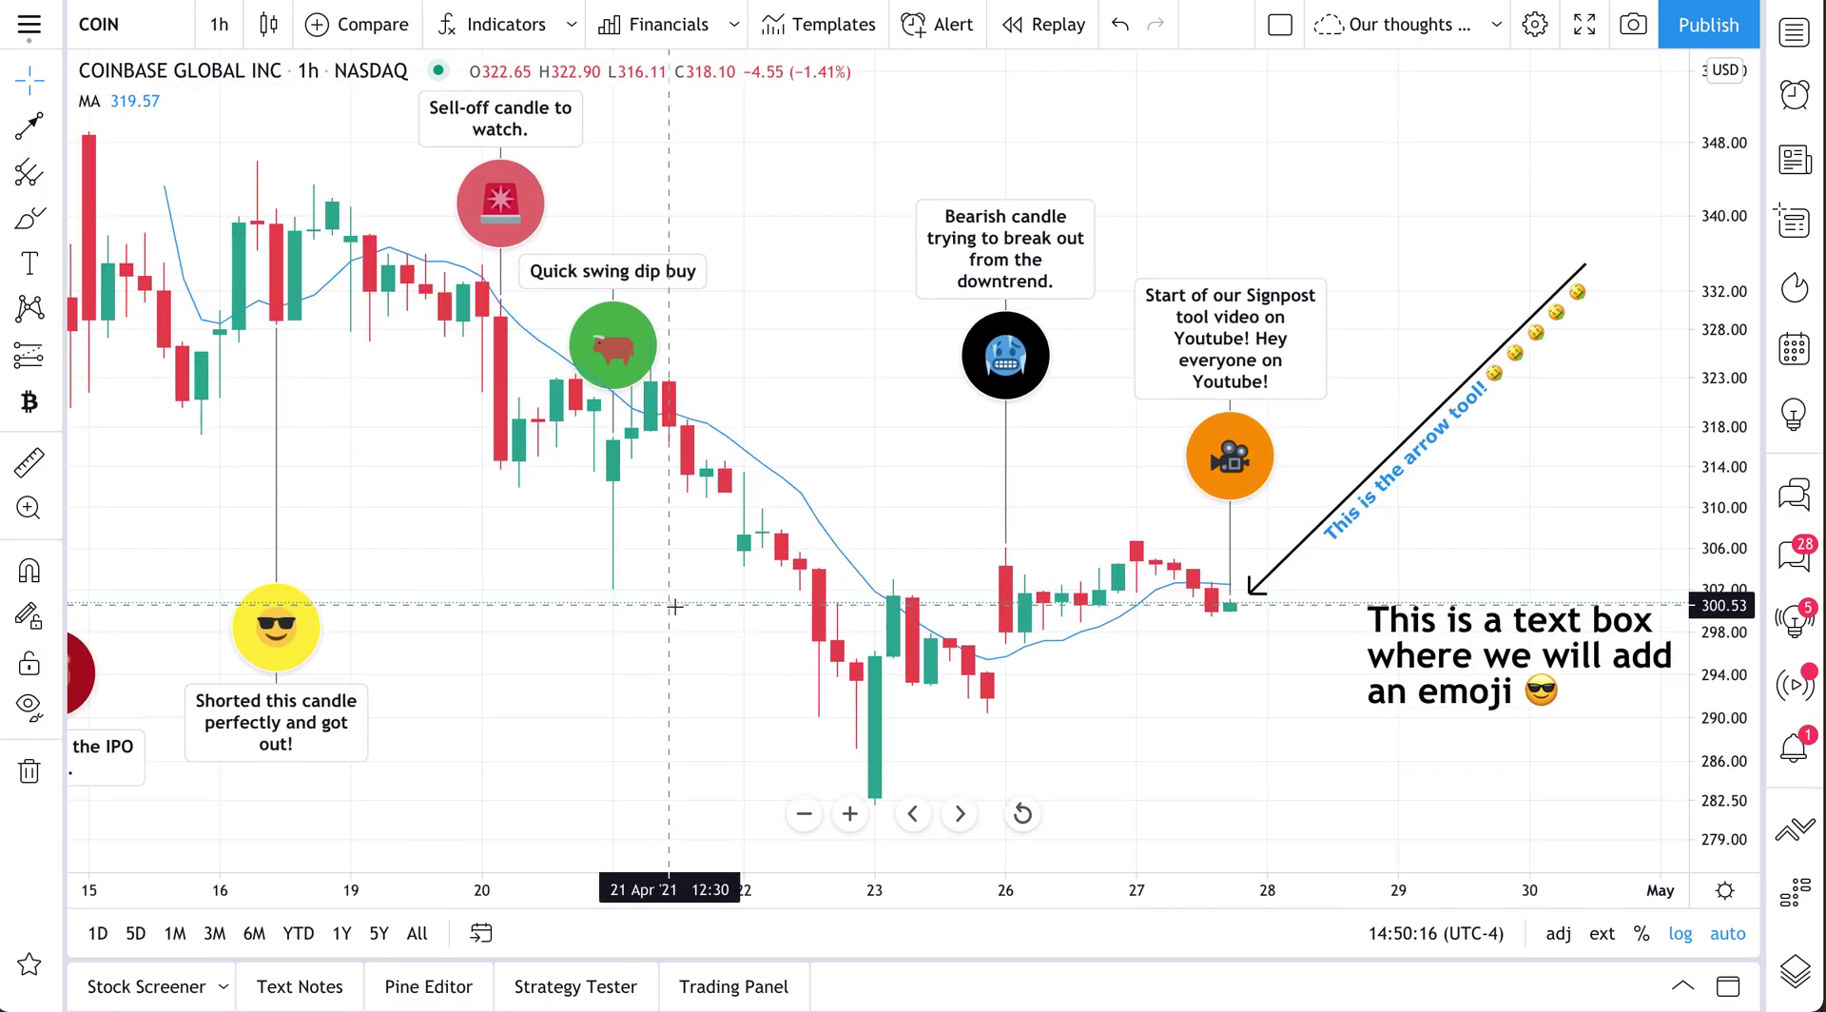
{"action": "left_click", "coordinate": [57, 264]}
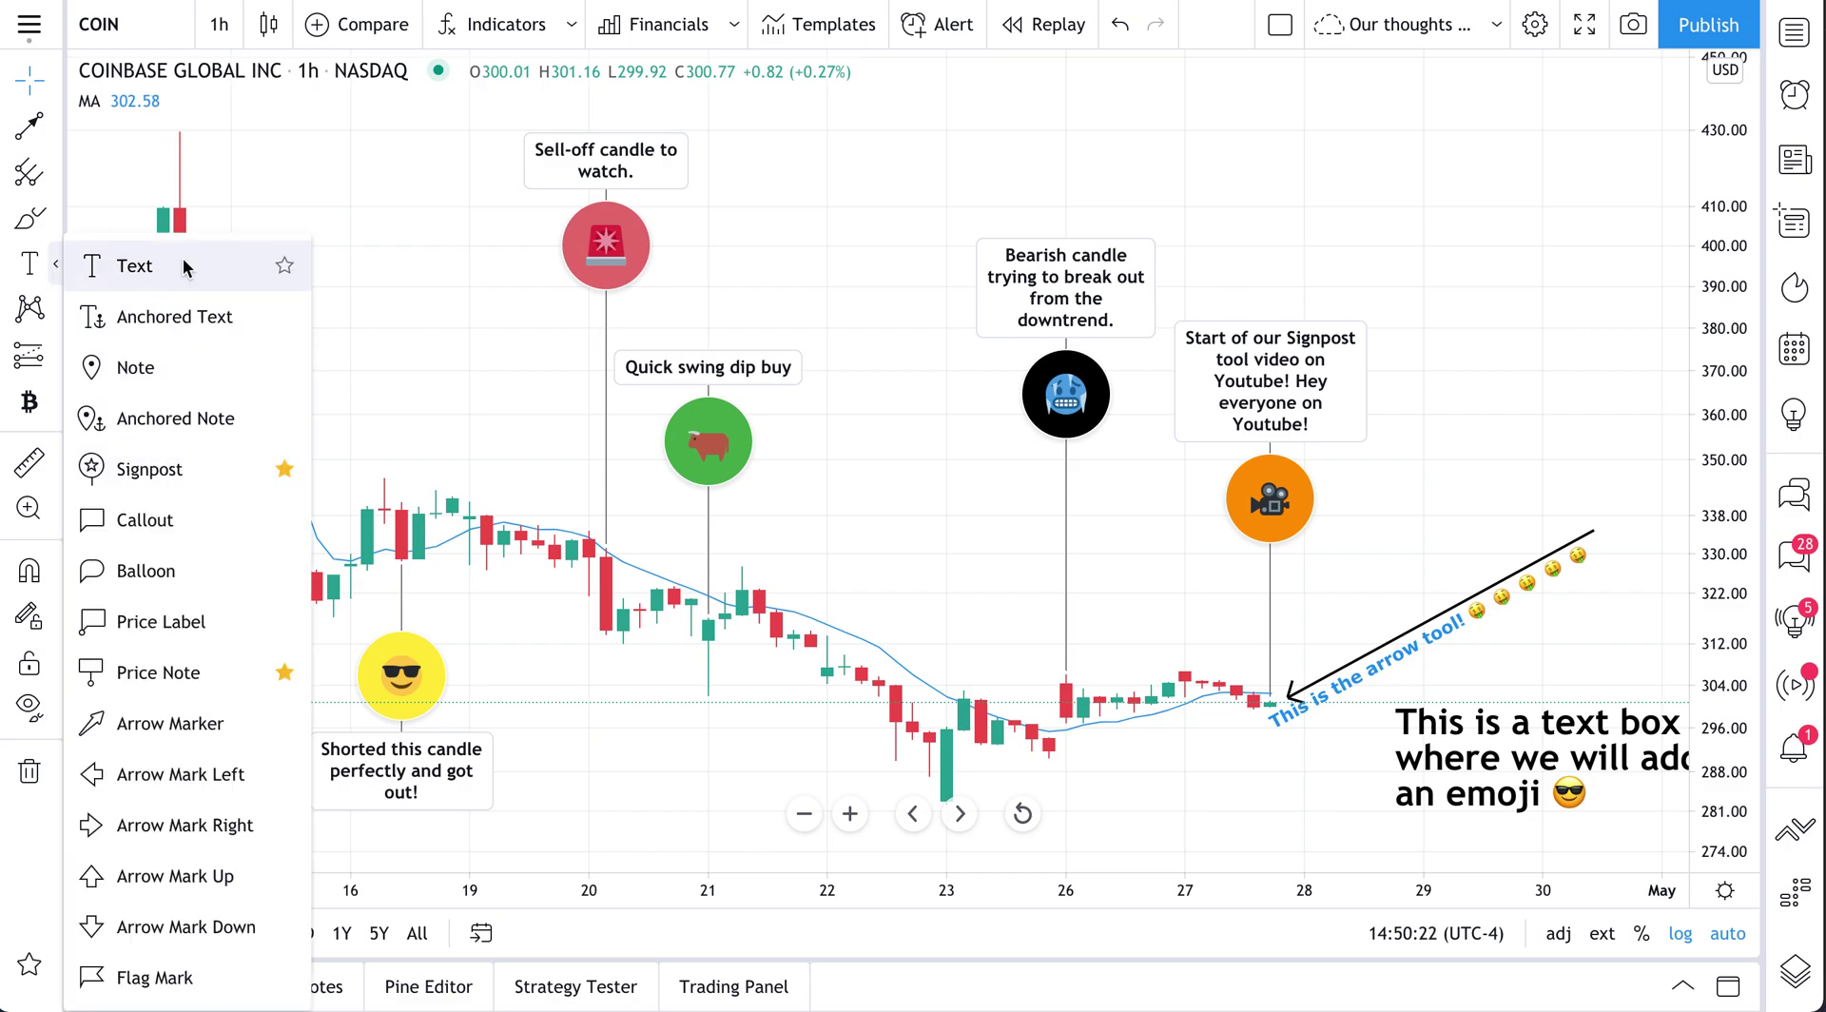
{"action": "scroll", "coordinate": [1393, 657], "scroll_direction": "up", "scroll_amount": 5}
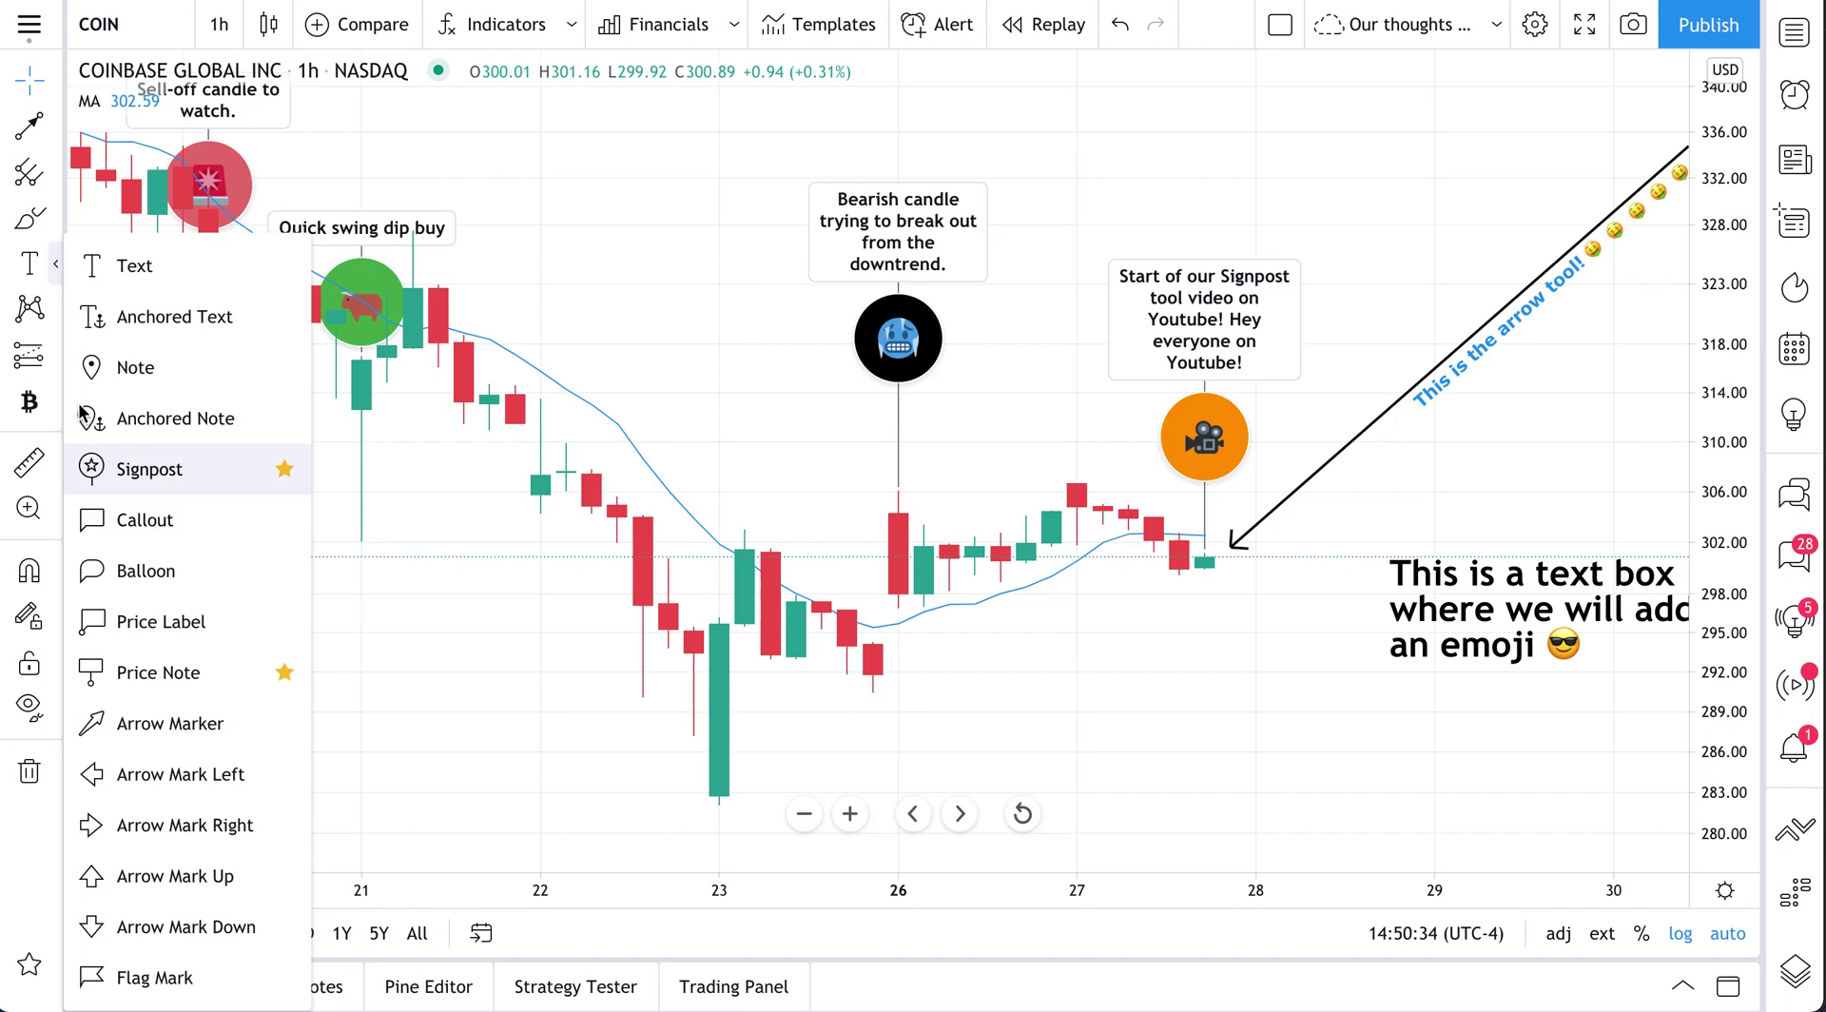
{"action": "left_click", "coordinate": [50, 176]}
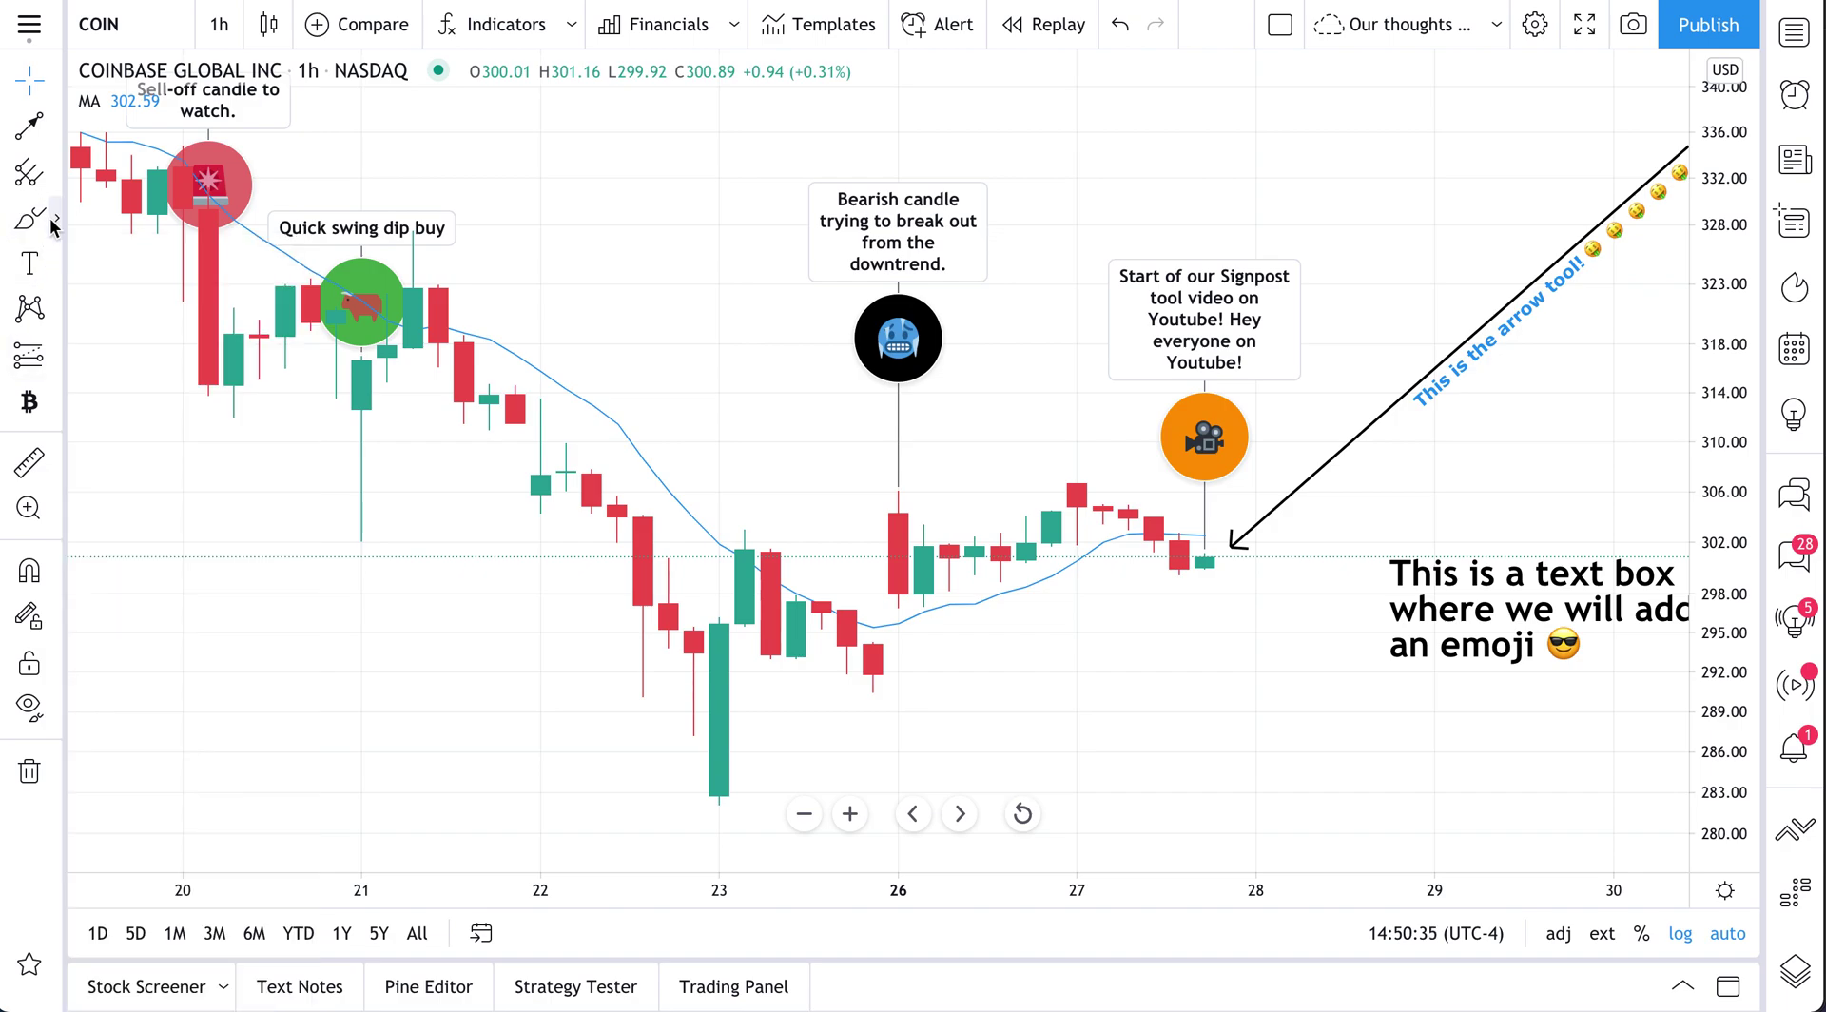
{"action": "left_click", "coordinate": [54, 127]}
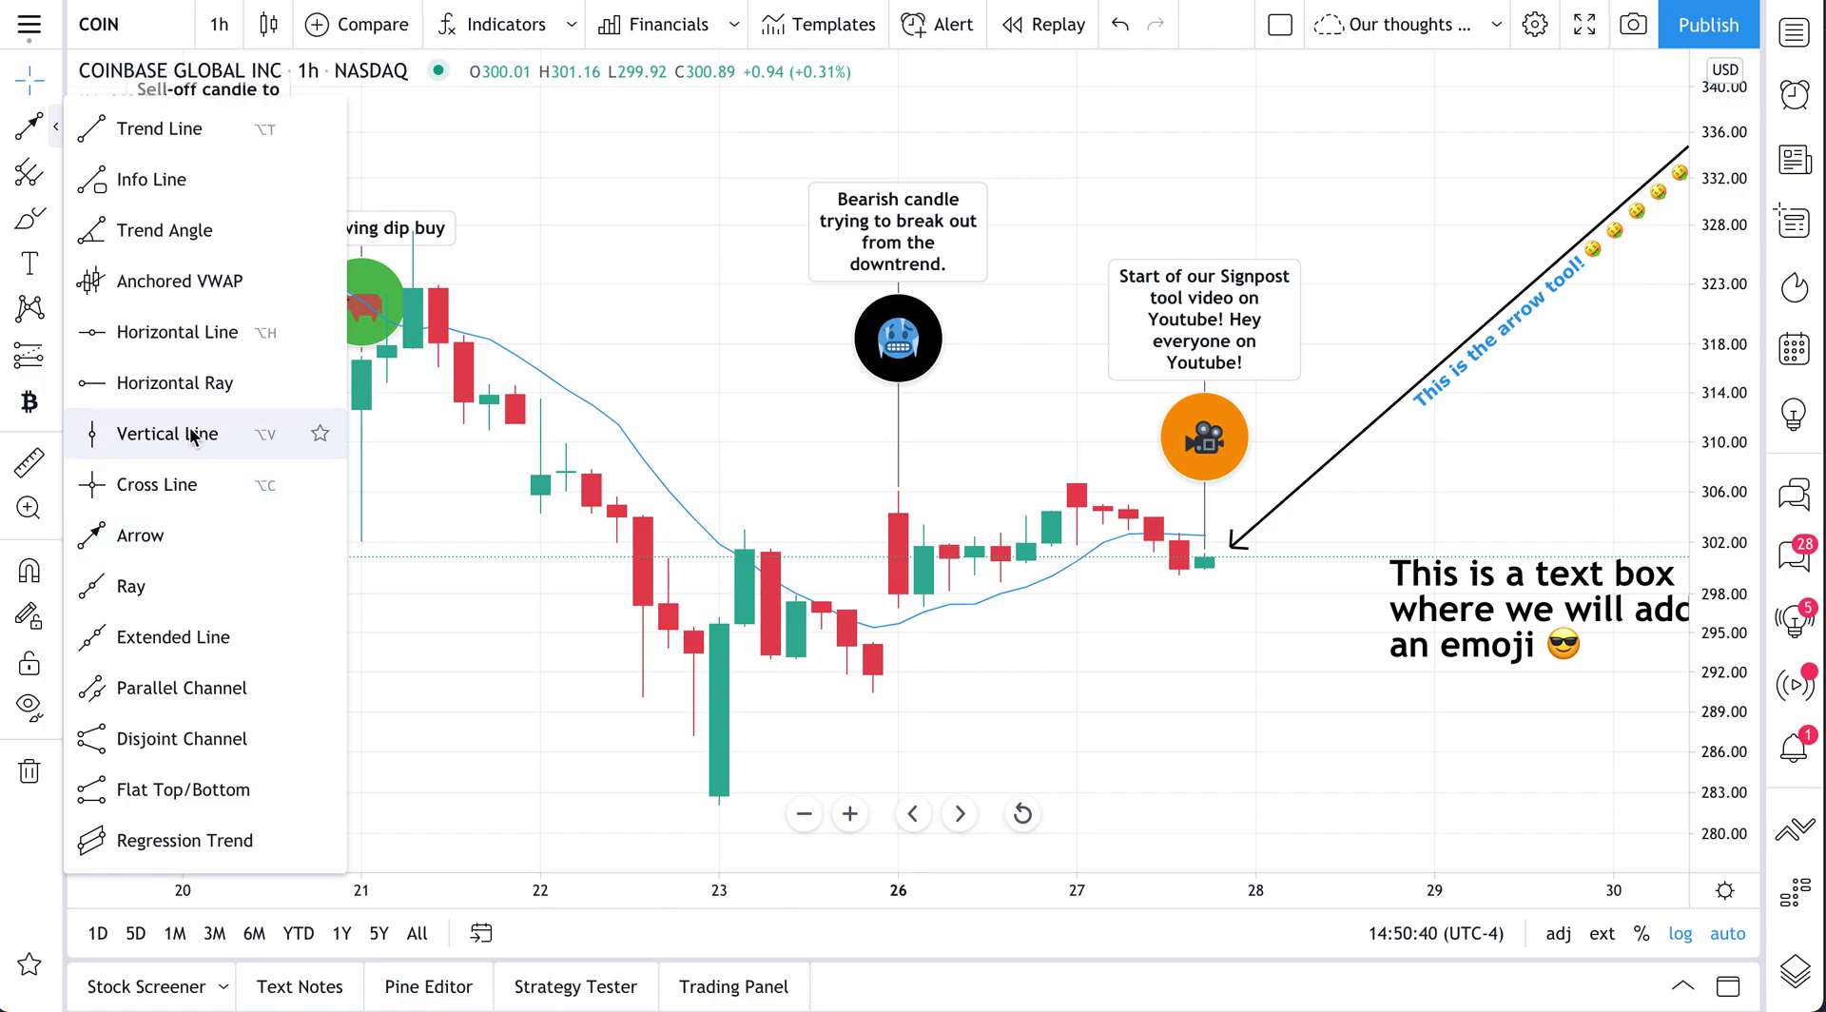
{"action": "left_click", "coordinate": [57, 131]}
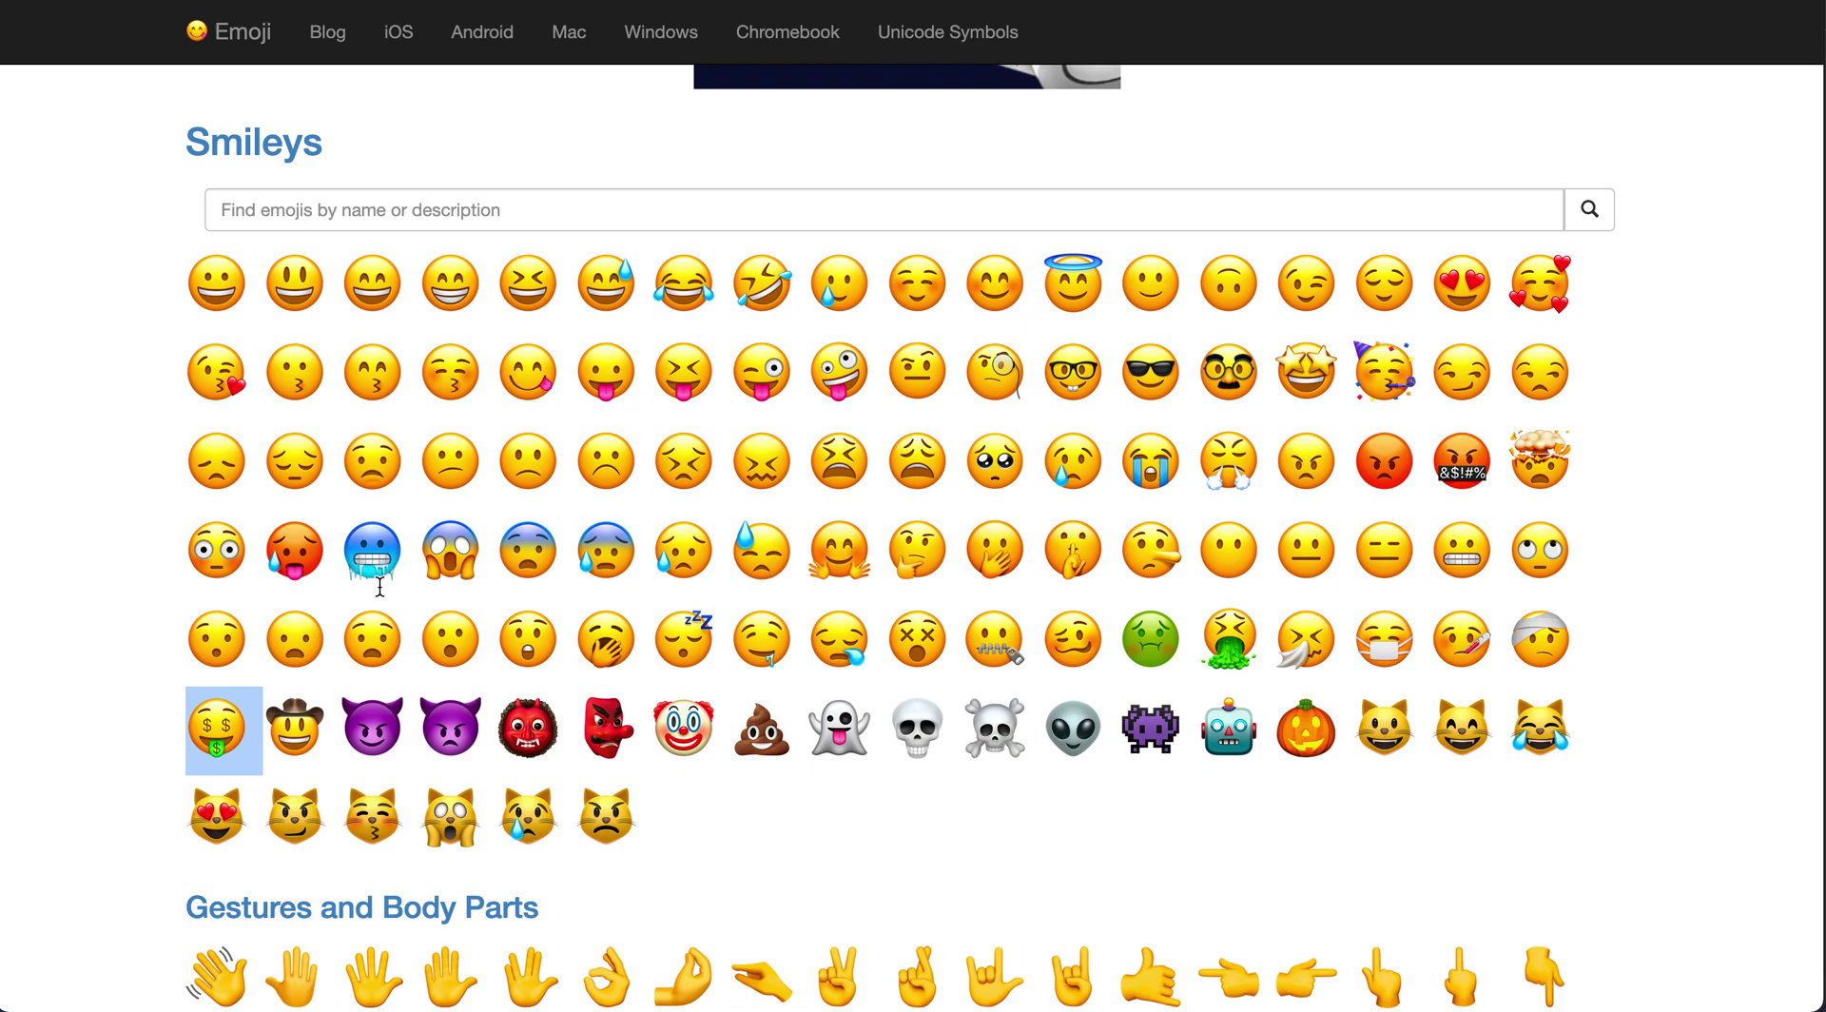
Copy the hushed-face emoji and open the text box's text at its end
{"action": "left_click", "coordinate": [212, 642]}
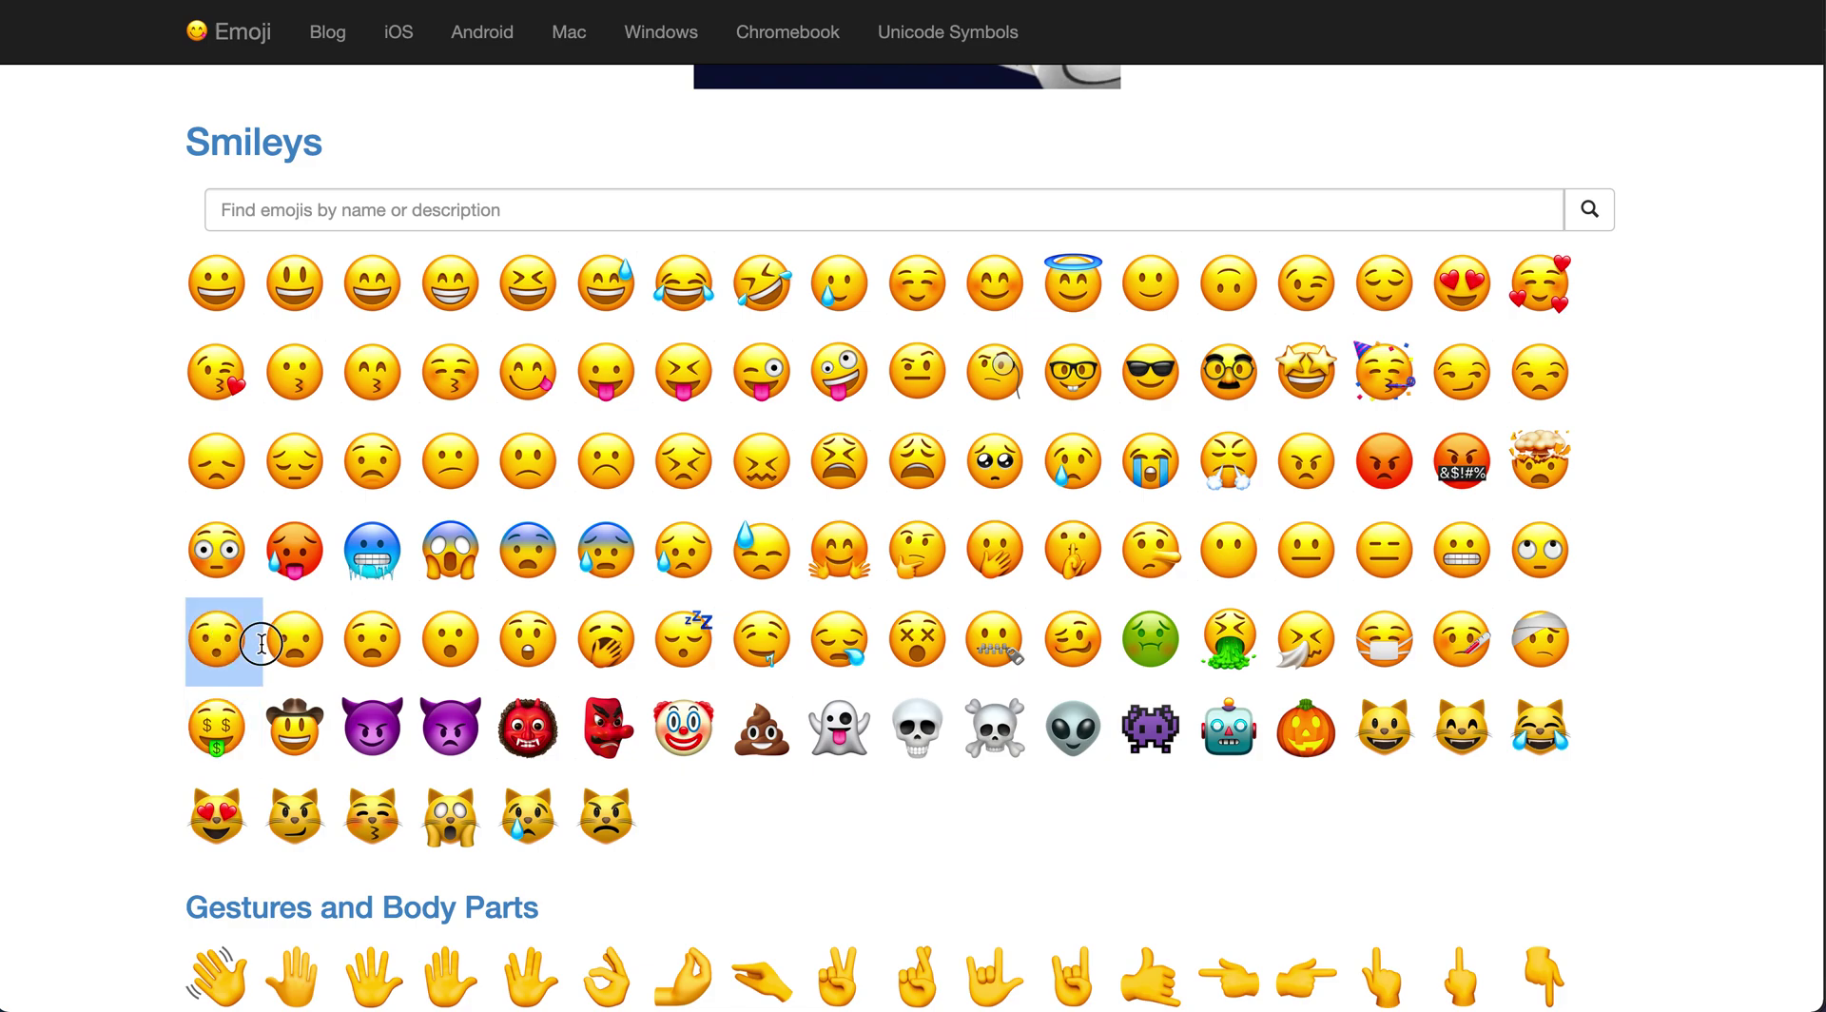
{"action": "left_click", "coordinate": [193, 638]}
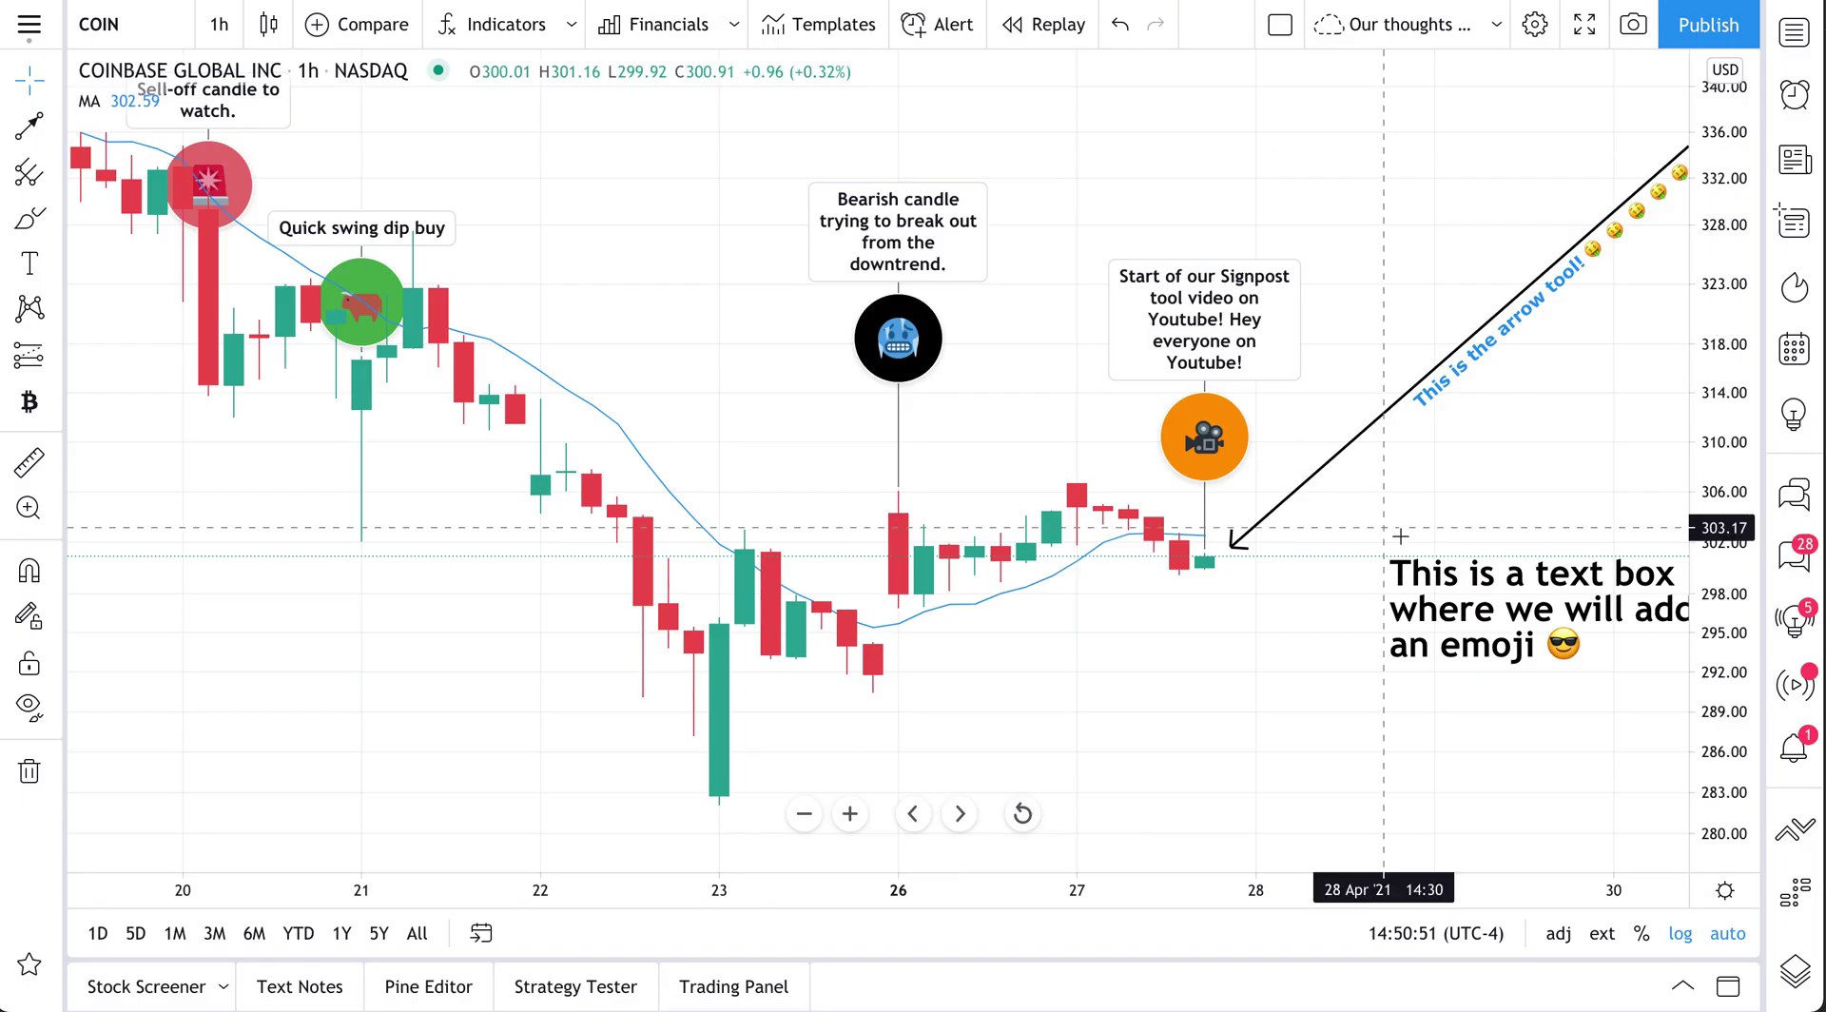
{"action": "double_click", "coordinate": [1446, 609]}
{"action": "left_click", "coordinate": [991, 446]}
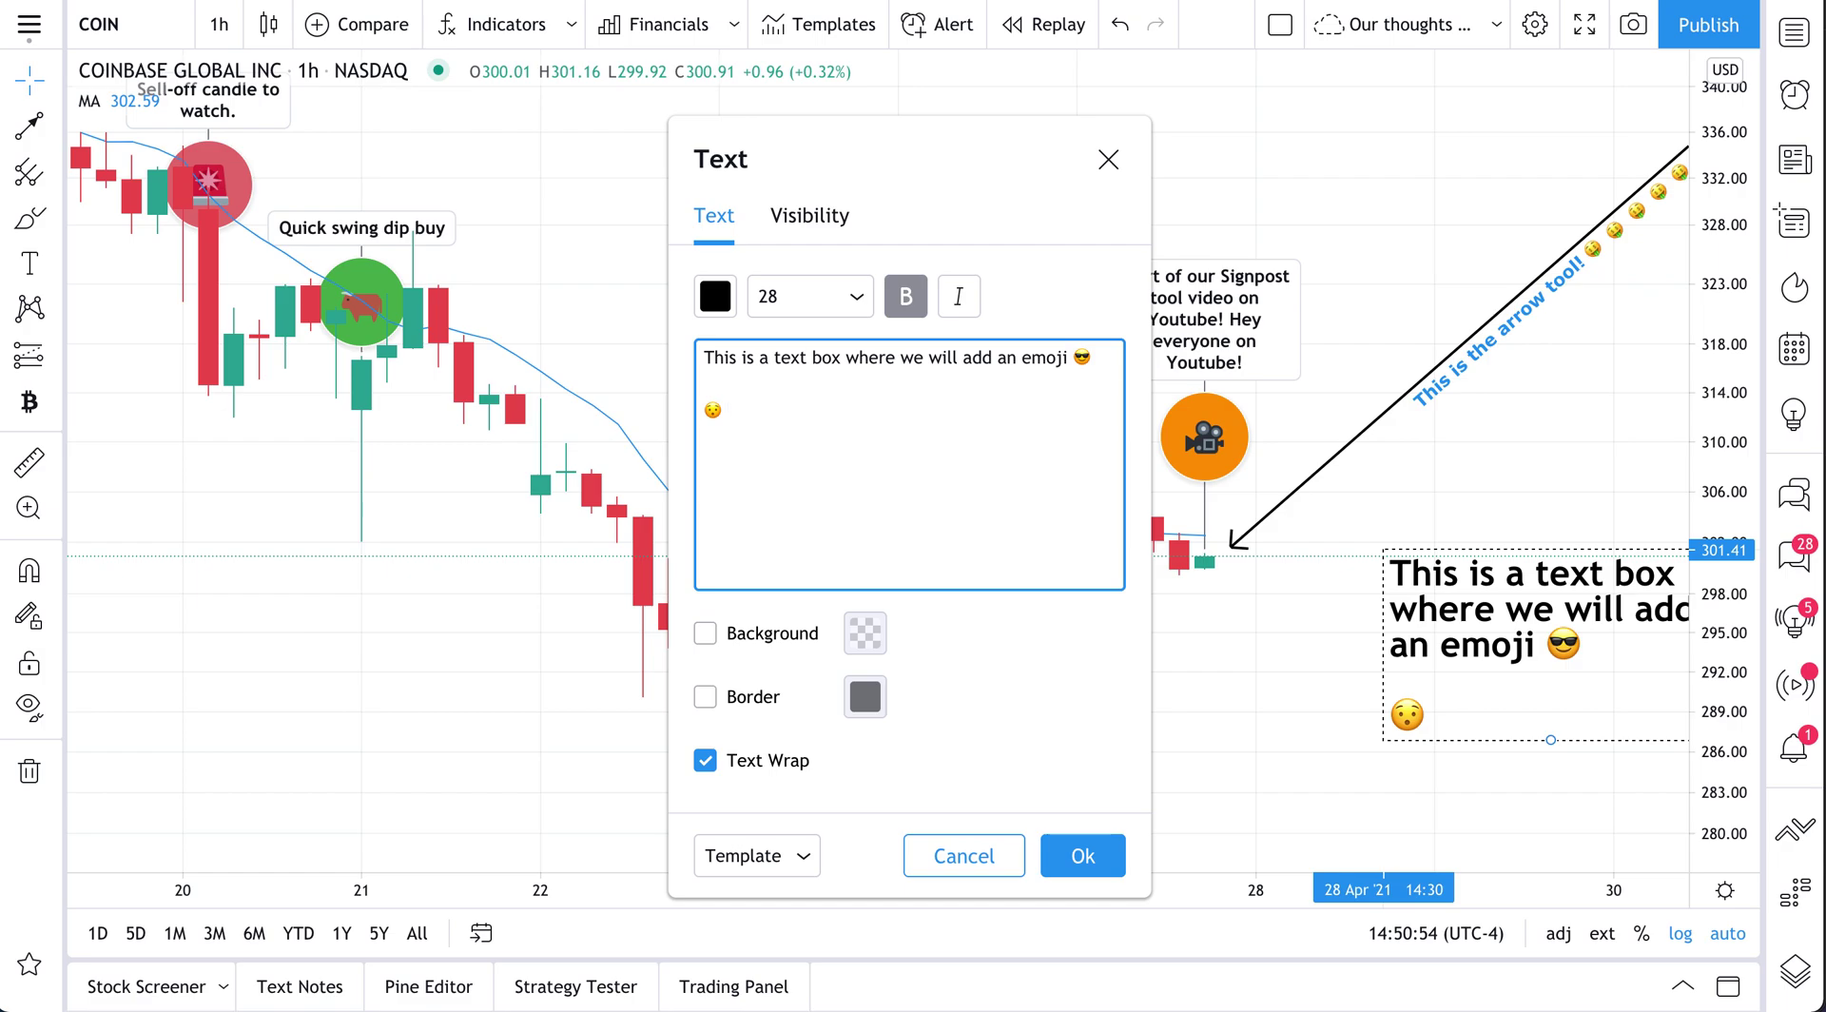
Paste hushed-face emojis beneath the text box's sentence, confirm, and zoom the chart out
{"action": "type", "text": "😯"}
{"action": "left_click", "coordinate": [1083, 856]}
{"action": "scroll", "coordinate": [1229, 616], "scroll_direction": "down", "scroll_amount": 2}
{"action": "scroll", "coordinate": [1229, 616], "scroll_direction": "down", "scroll_amount": 3}
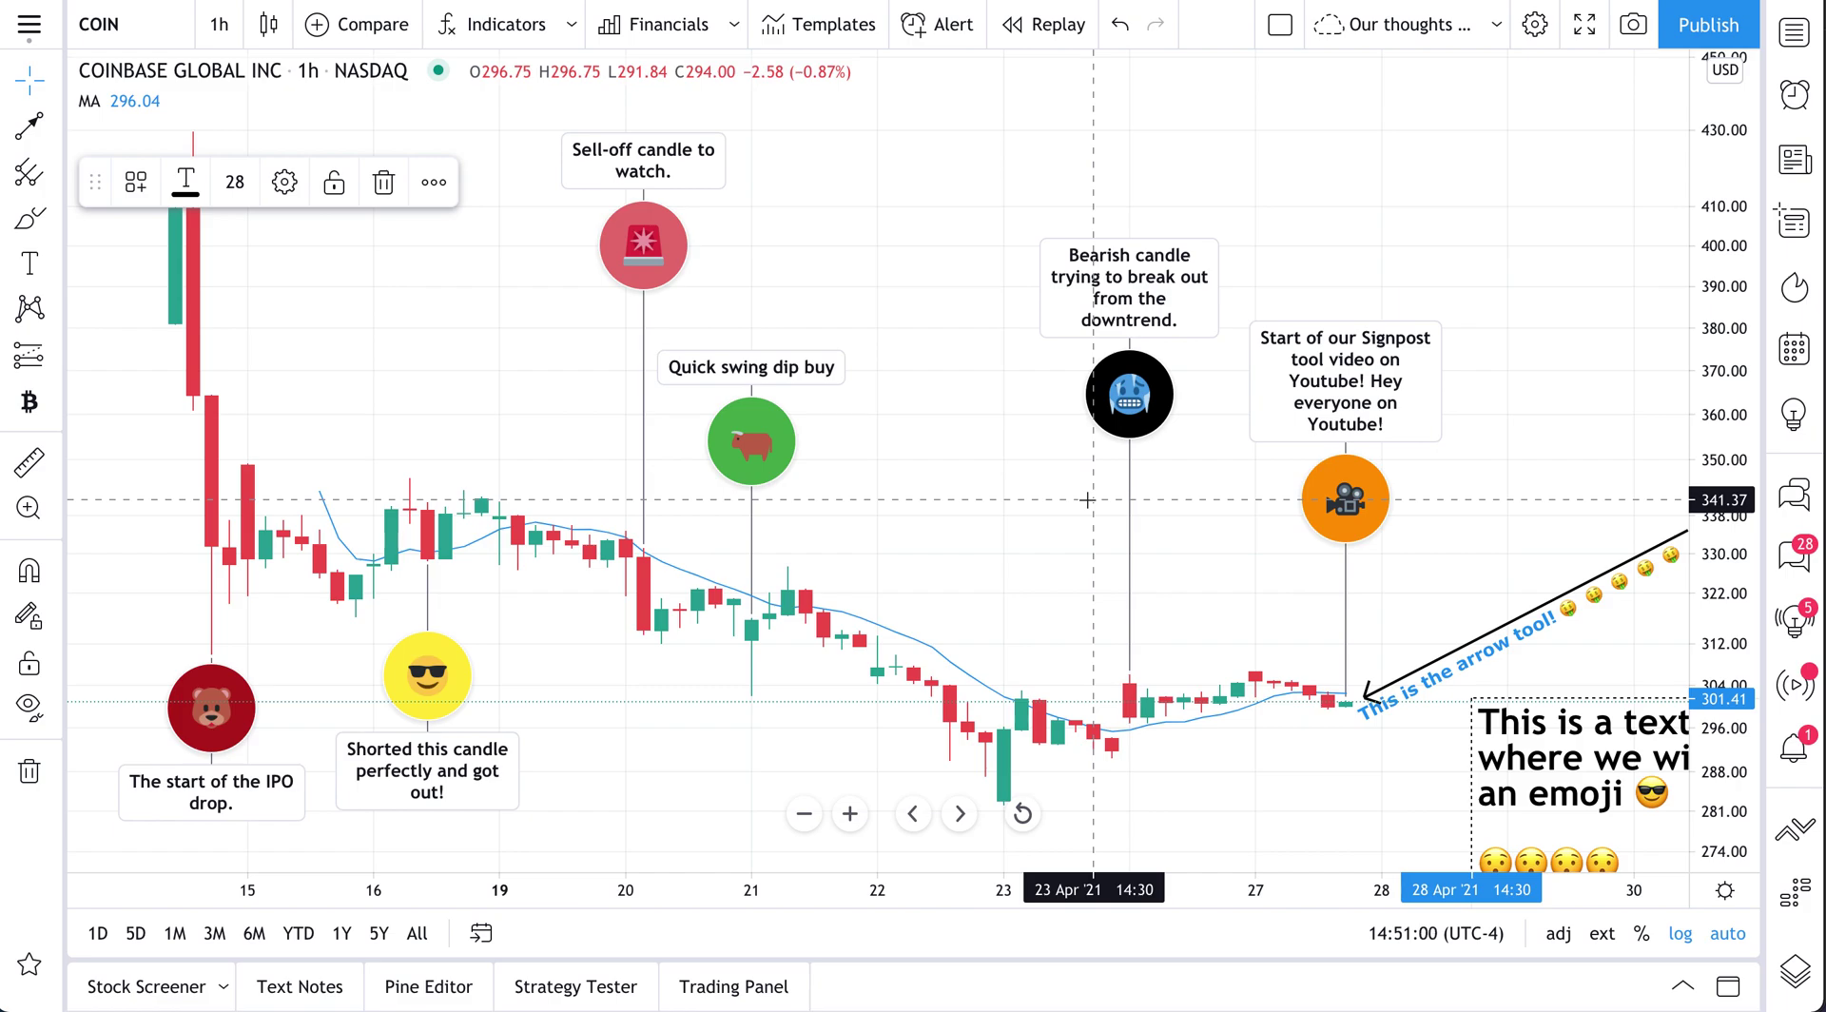
{"action": "left_click_drag", "start_coordinate": [1047, 509], "coordinate": [1094, 509]}
{"action": "left_click", "coordinate": [58, 270]}
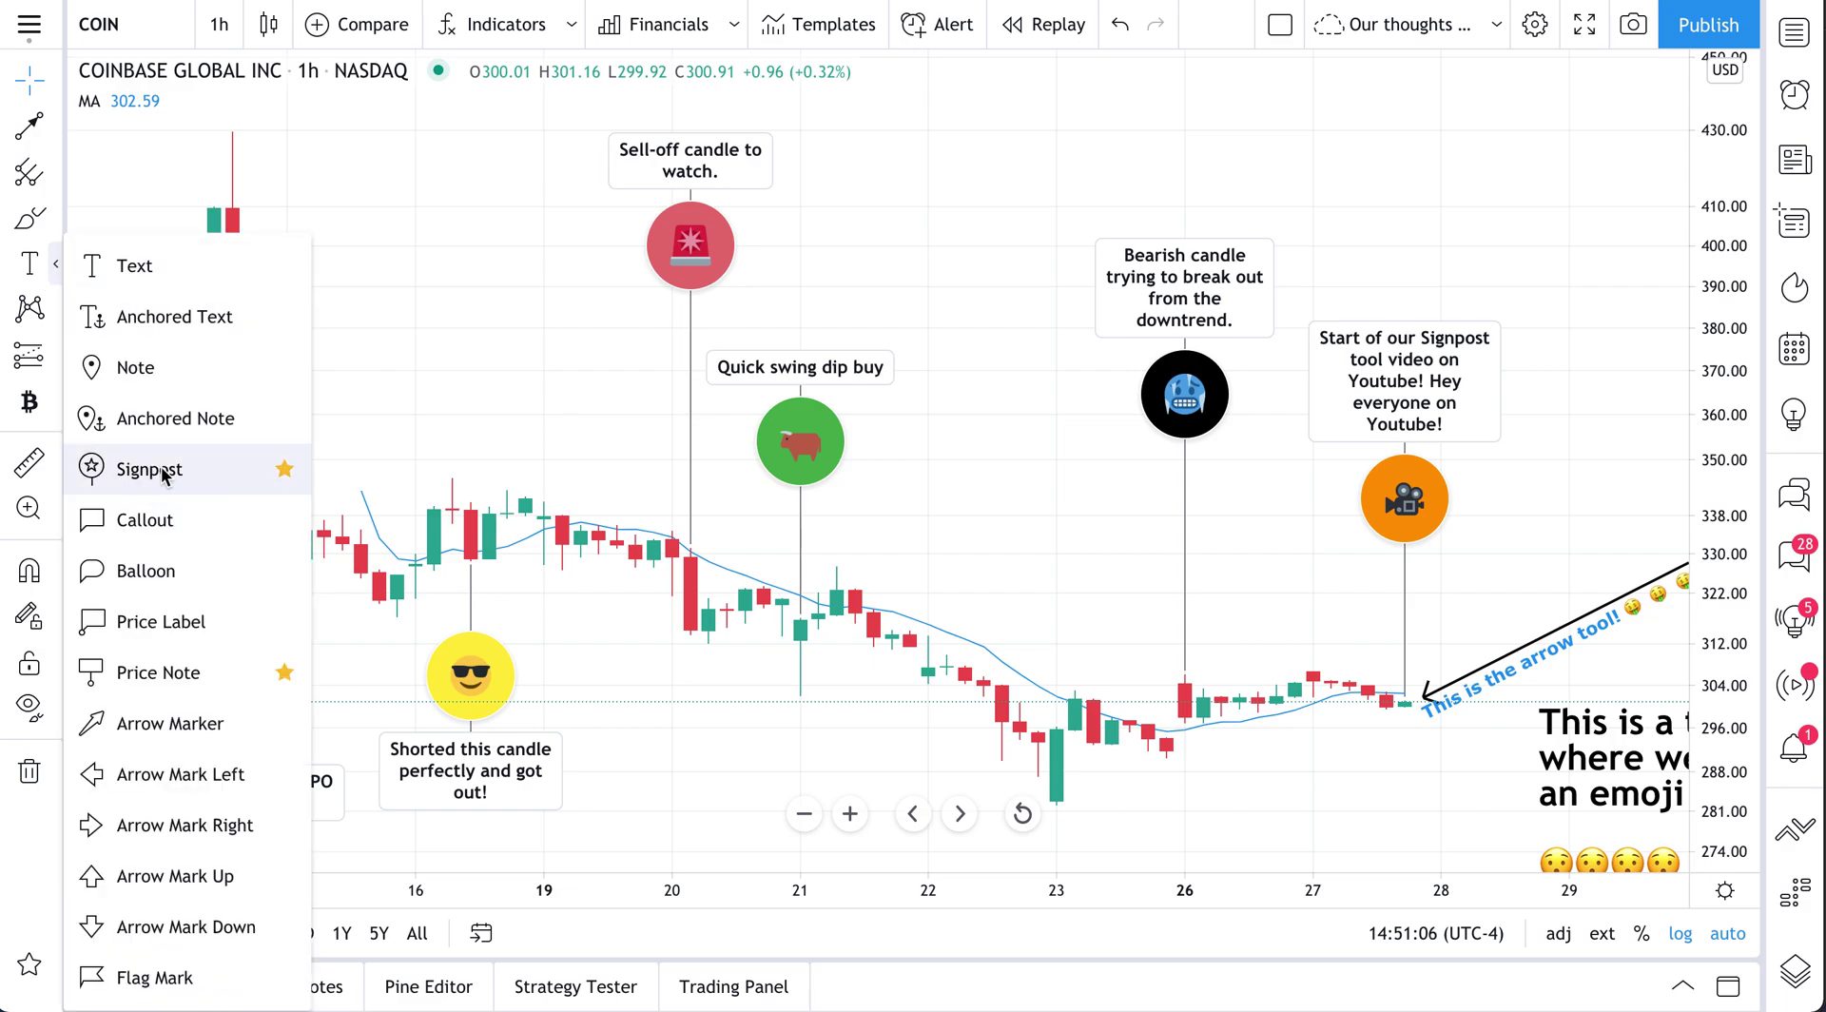
Lower the 'Sell-off candle to watch.' signpost slightly and open its Style settings
{"action": "left_click", "coordinate": [55, 266]}
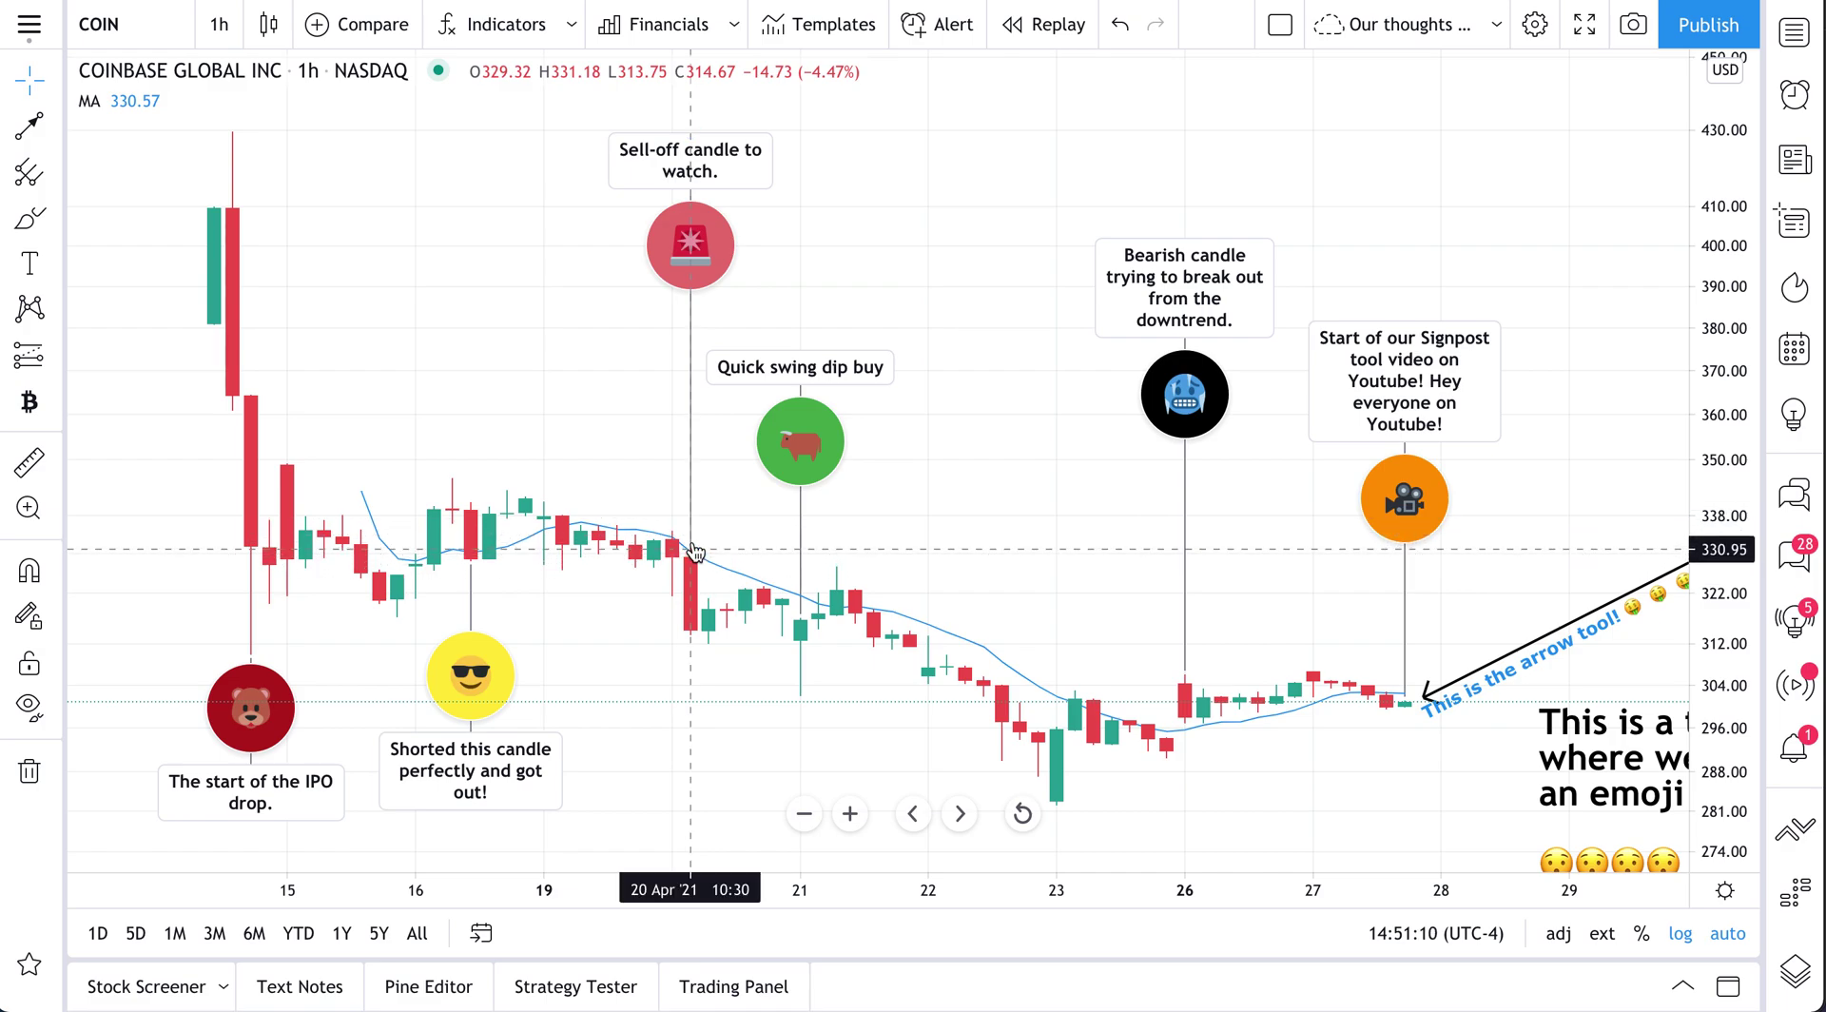
{"action": "left_click_drag", "start_coordinate": [685, 160], "coordinate": [705, 301]}
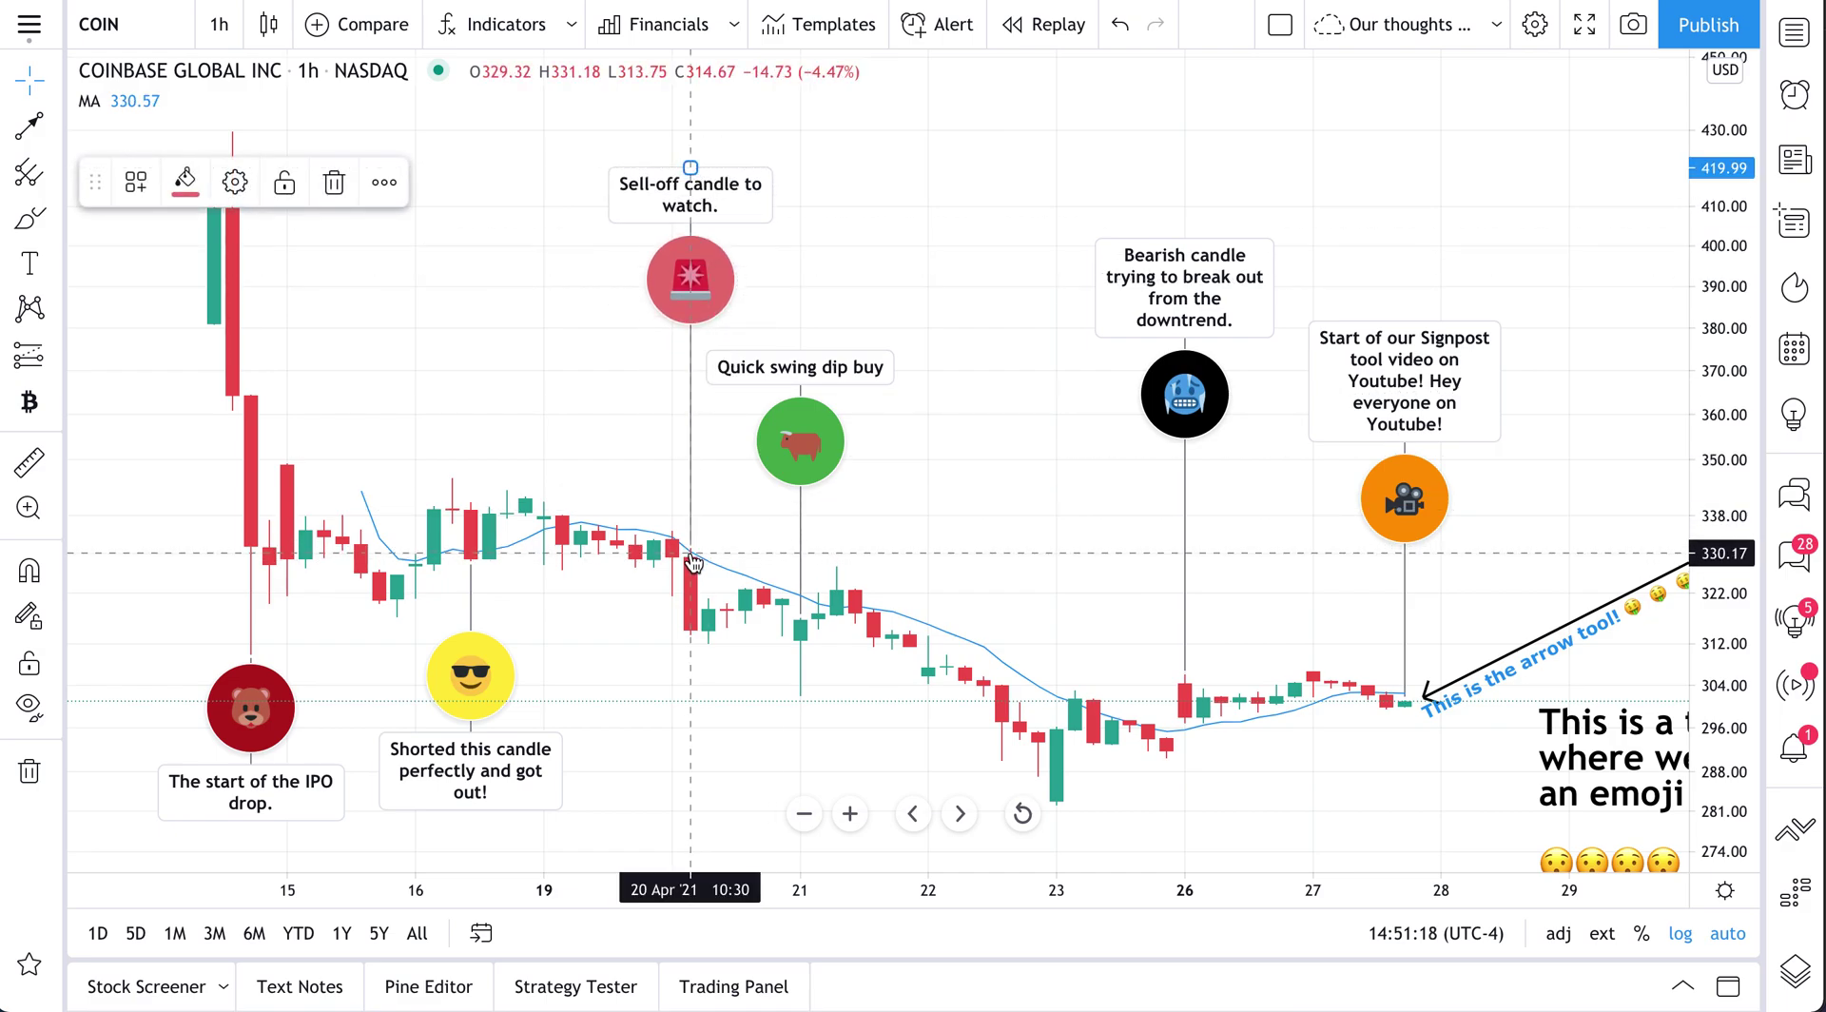
{"action": "double_click", "coordinate": [725, 194]}
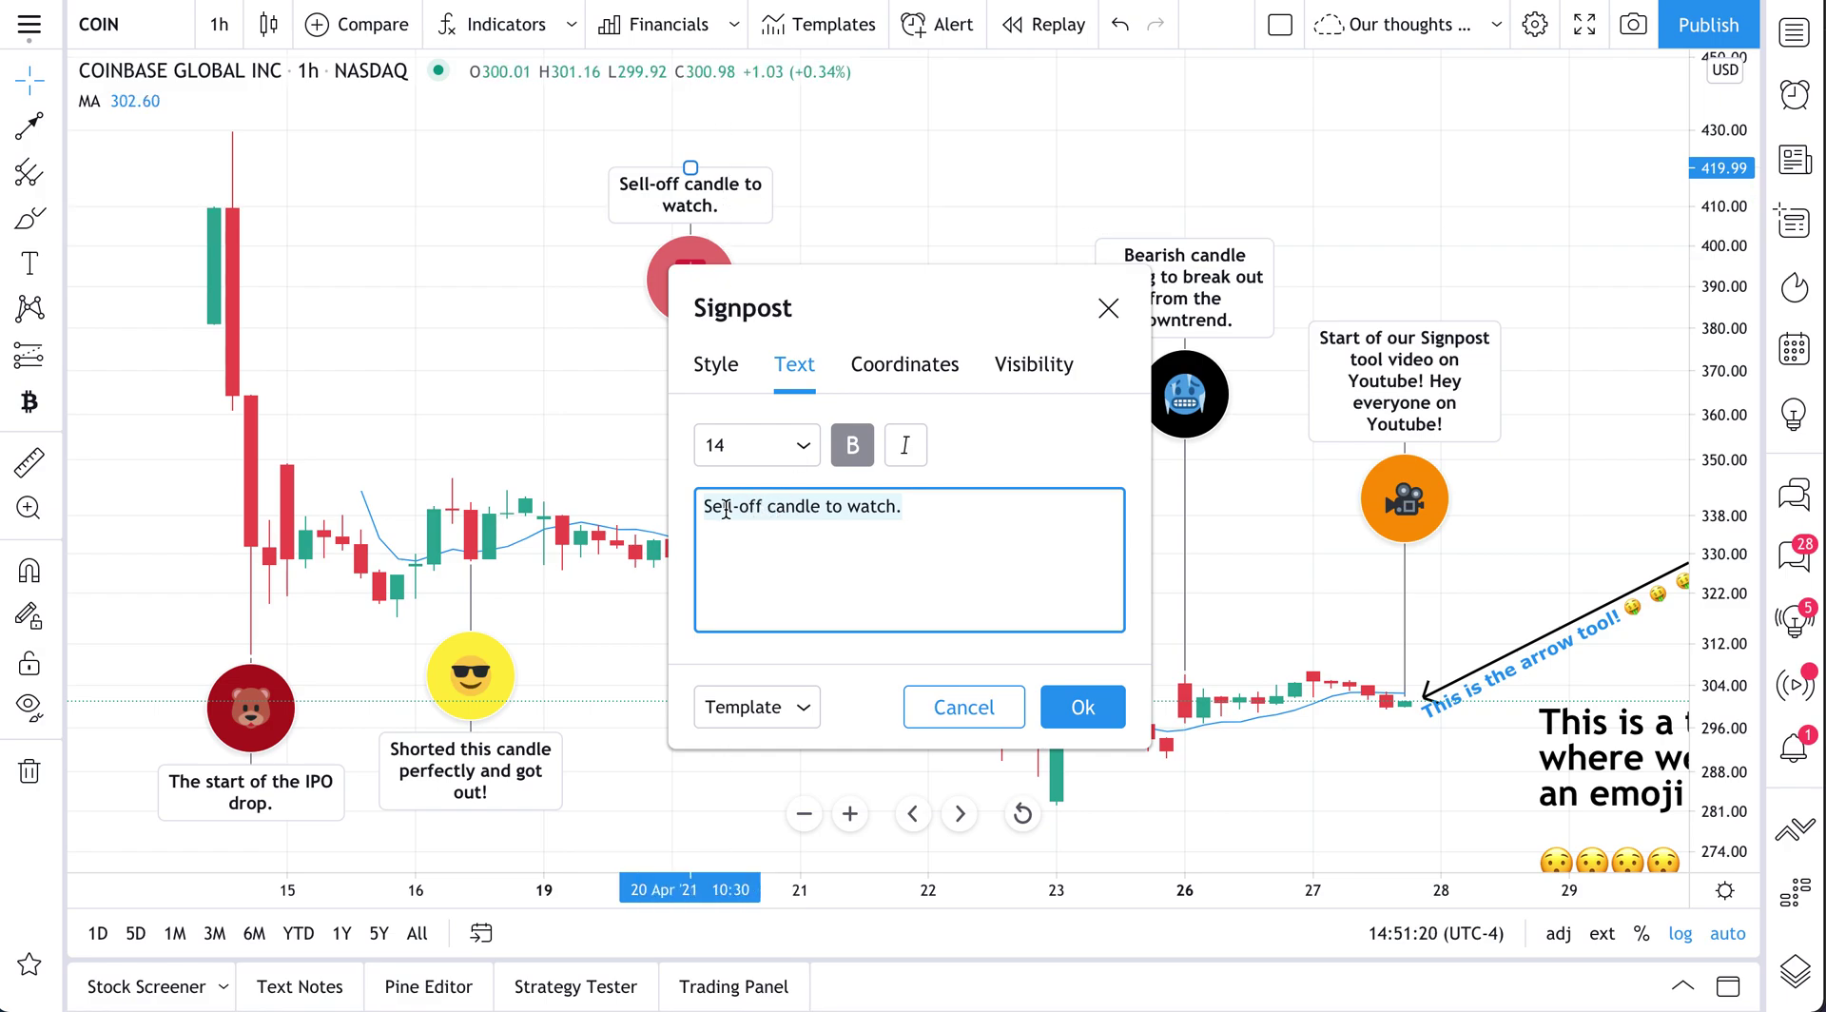
{"action": "left_click", "coordinate": [721, 371]}
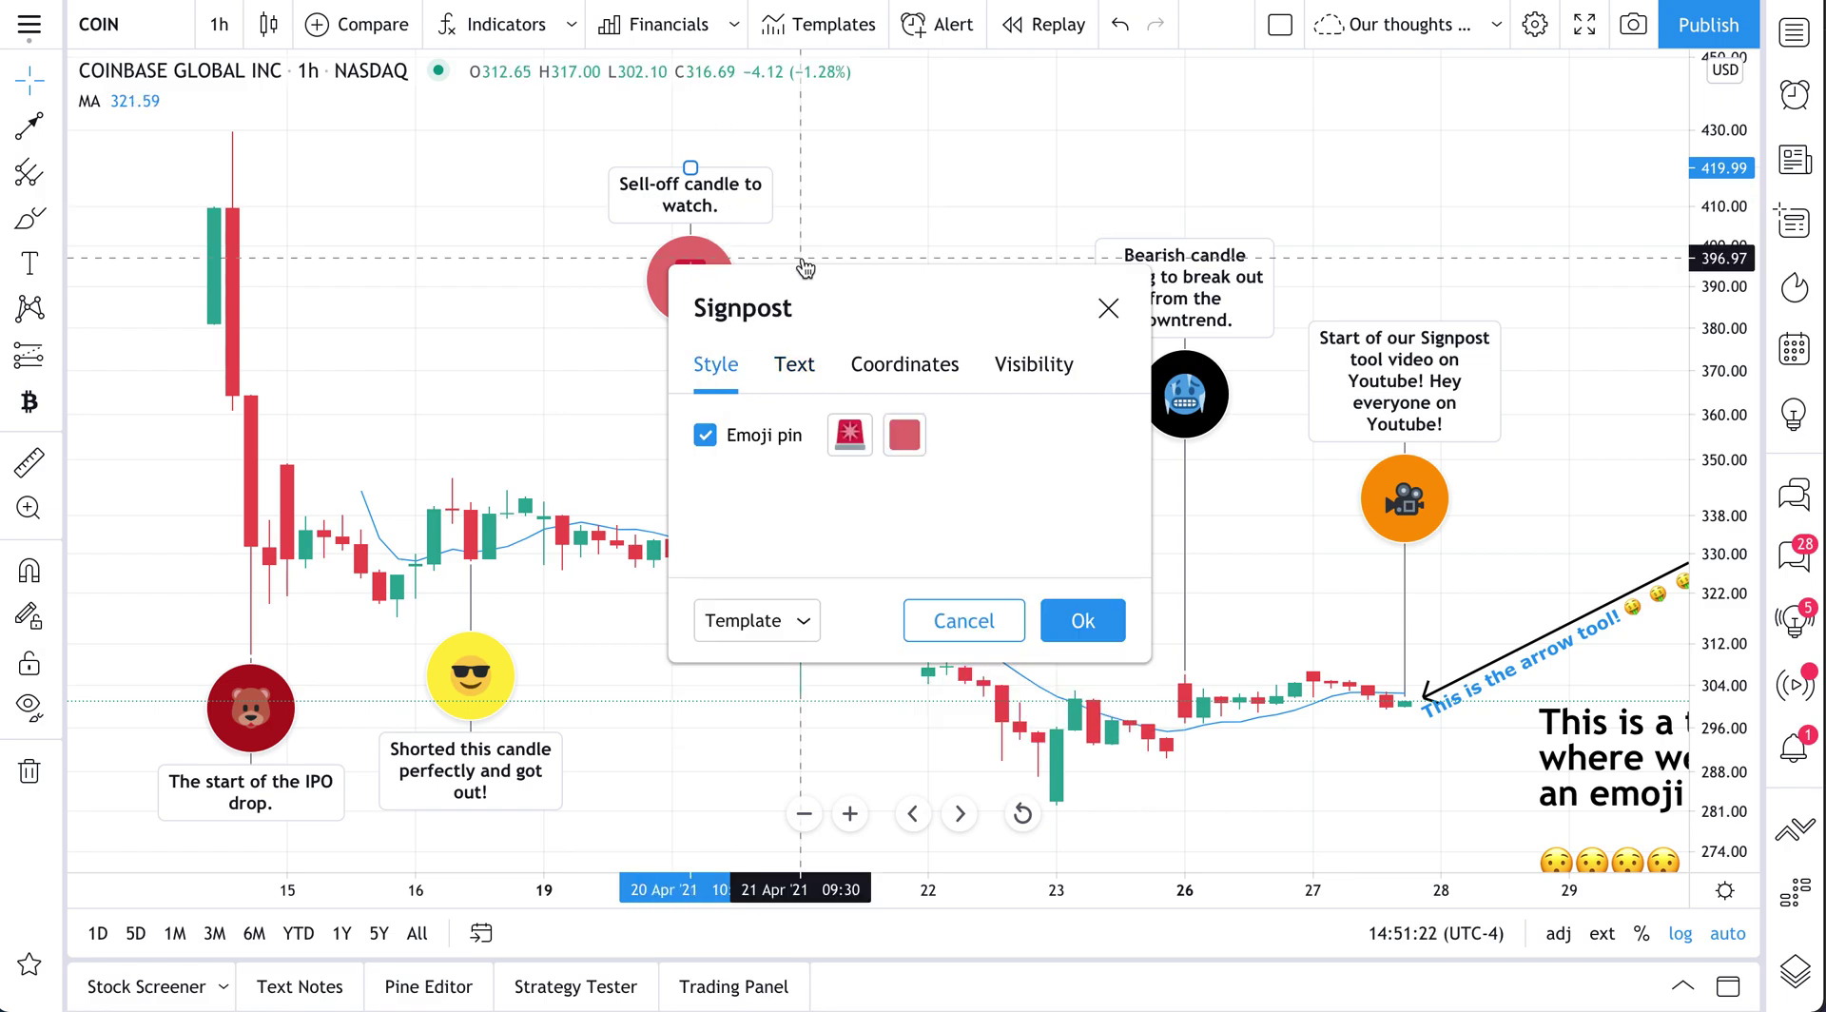
{"action": "left_click_drag", "start_coordinate": [813, 284], "coordinate": [1005, 175]}
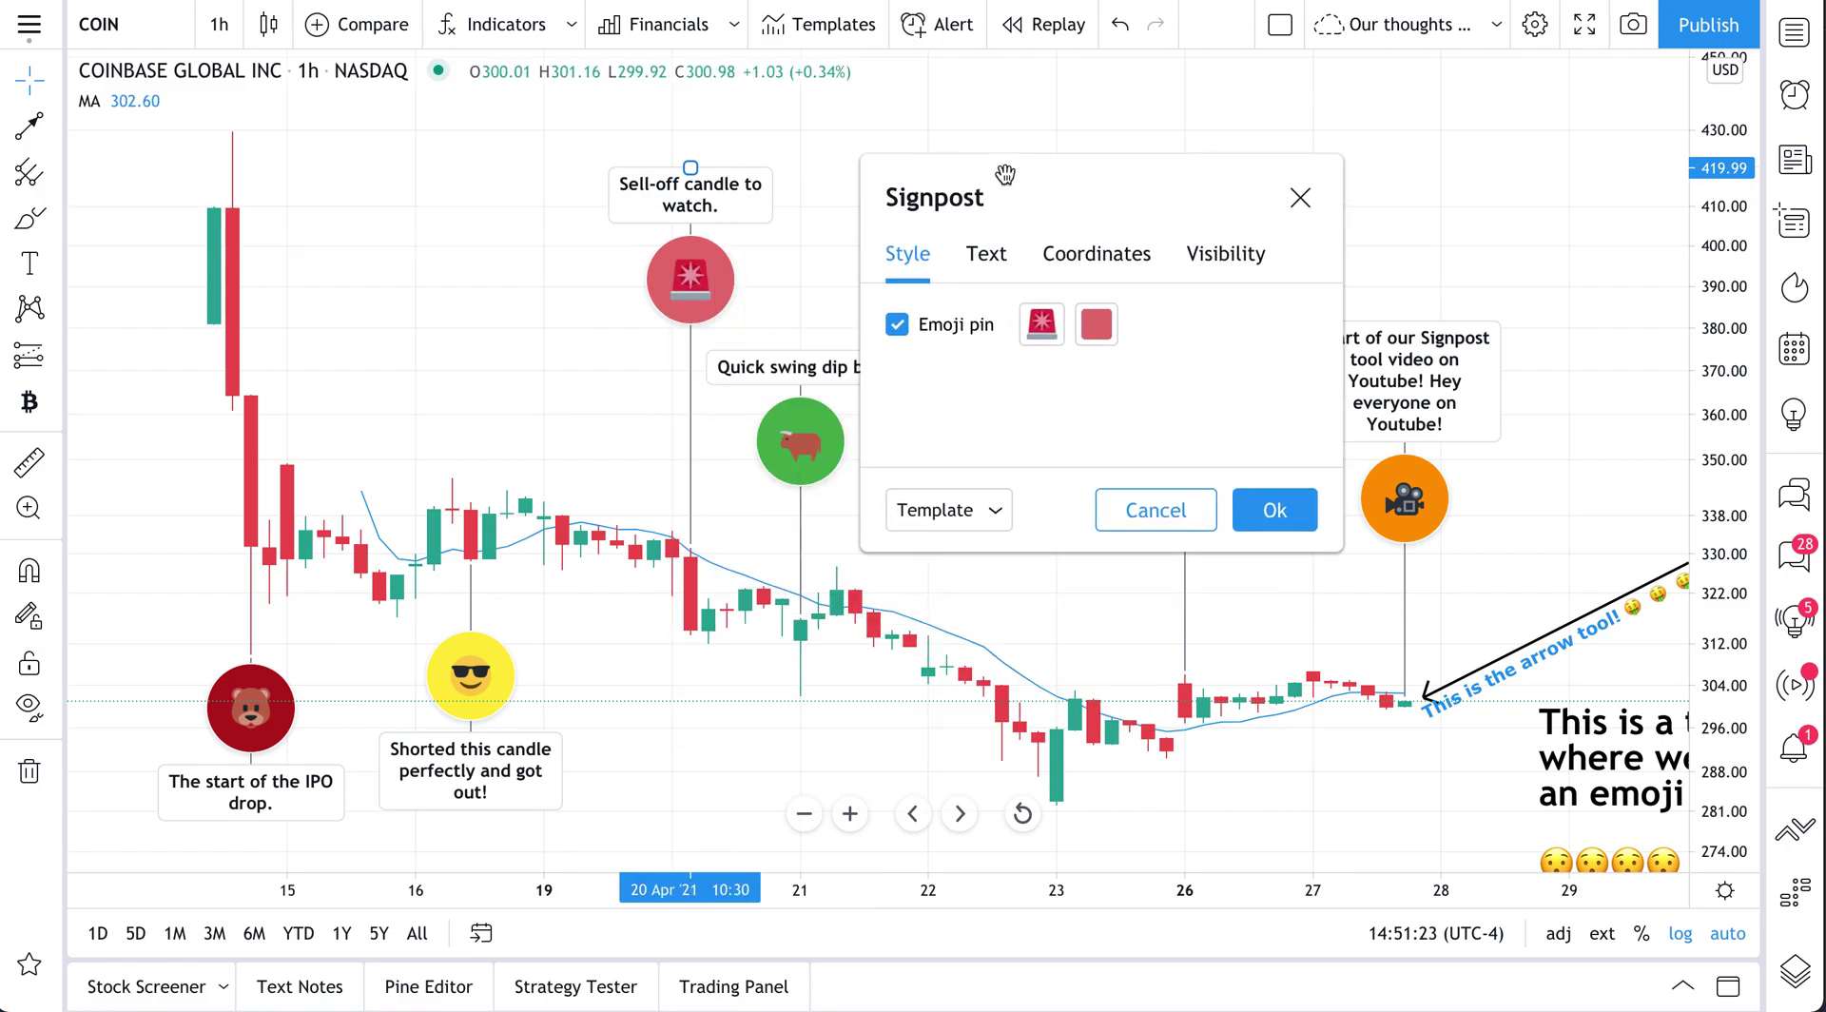
Try various pin colour swatches and settle on light red for the signpost
{"action": "left_click", "coordinate": [1094, 325]}
{"action": "left_click", "coordinate": [1158, 404]}
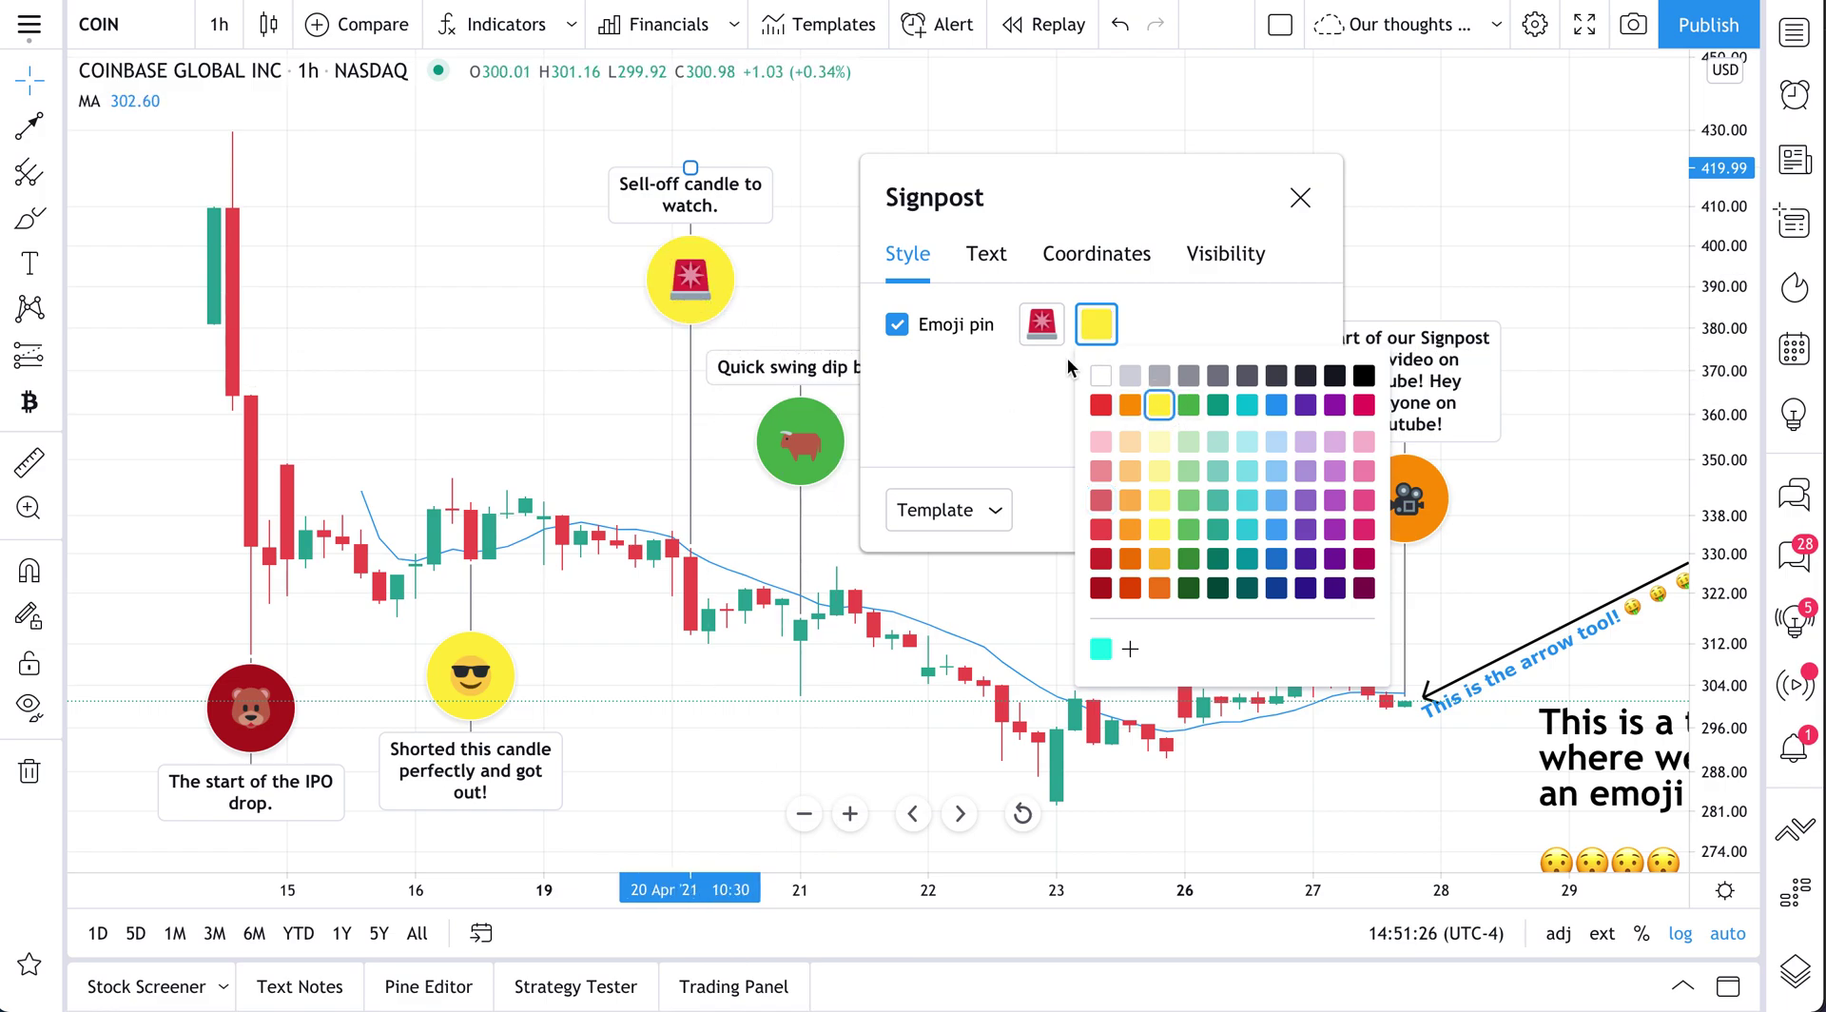
{"action": "left_click", "coordinate": [1189, 404]}
{"action": "left_click", "coordinate": [1219, 404]}
{"action": "left_click", "coordinate": [1247, 404]}
{"action": "left_click", "coordinate": [1276, 404]}
{"action": "left_click", "coordinate": [1310, 407]}
{"action": "left_click", "coordinate": [1366, 407]}
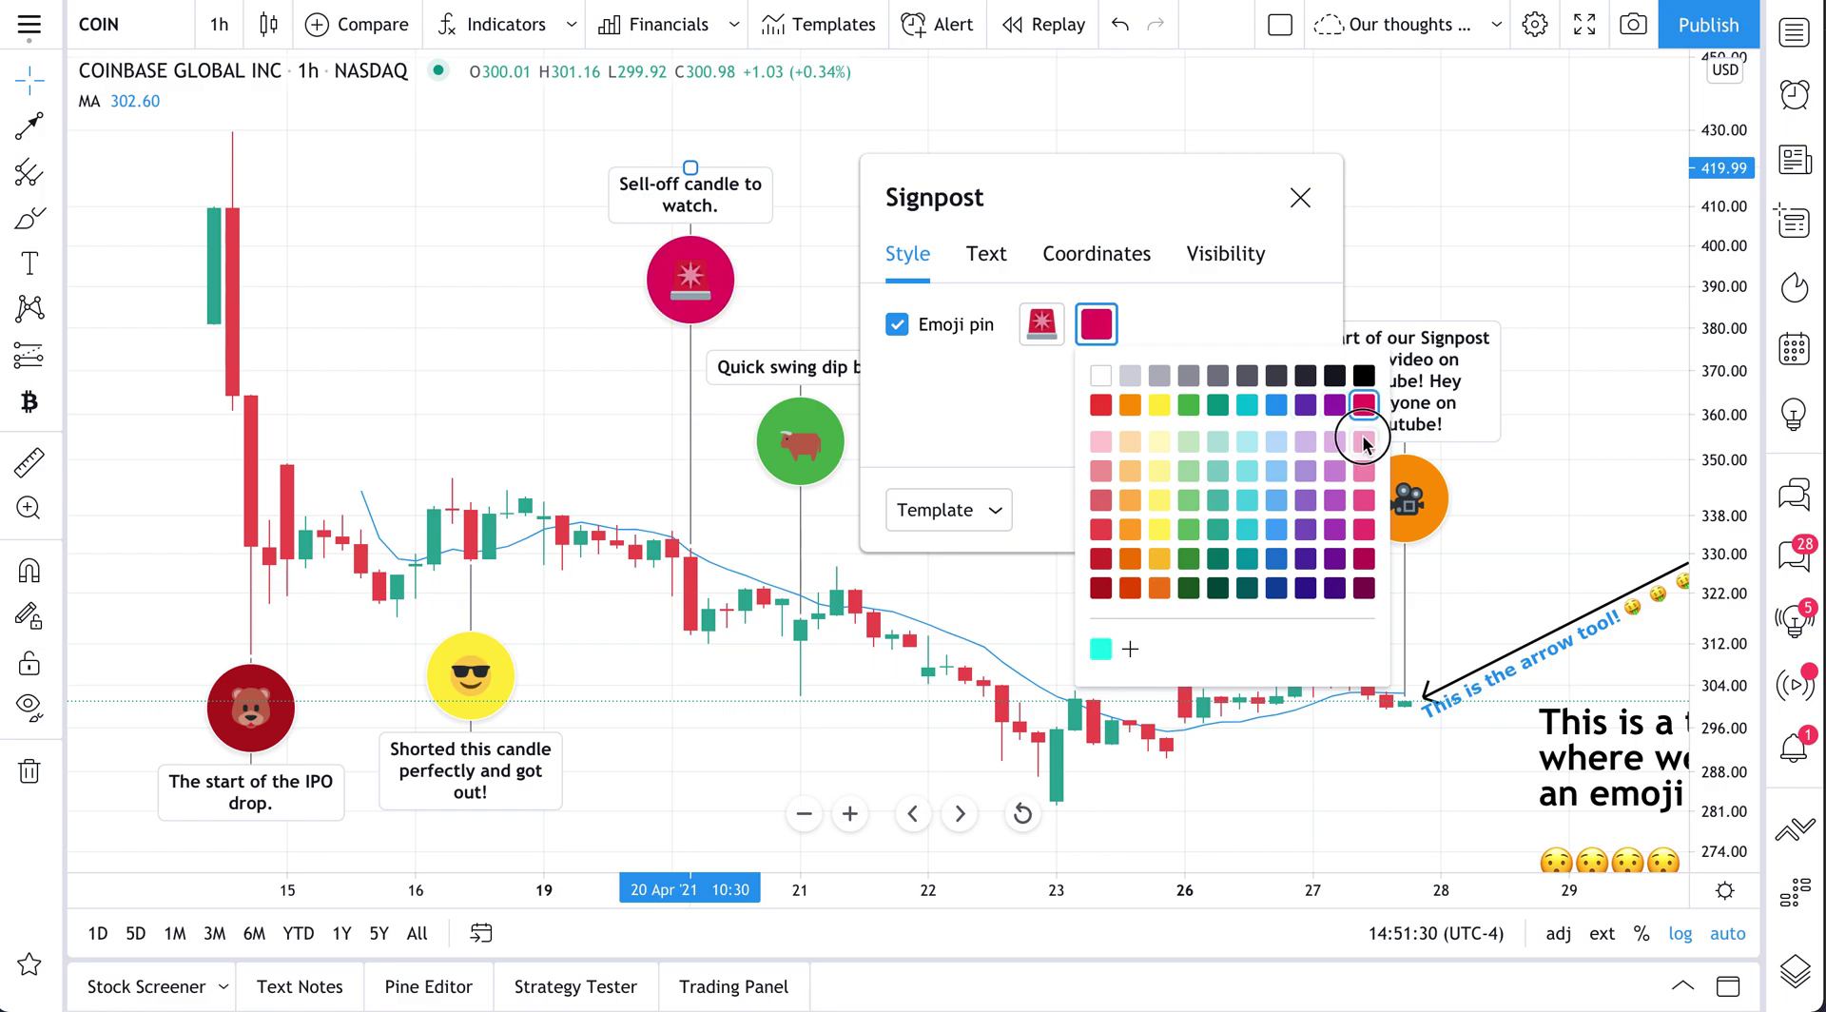
{"action": "left_click", "coordinate": [1364, 442]}
{"action": "left_click", "coordinate": [1218, 441]}
{"action": "left_click", "coordinate": [1160, 441]}
{"action": "left_click", "coordinate": [1129, 405]}
{"action": "left_click", "coordinate": [1100, 405]}
{"action": "left_click", "coordinate": [1102, 528]}
{"action": "left_click", "coordinate": [1101, 557]}
{"action": "left_click", "coordinate": [1103, 495]}
{"action": "left_click", "coordinate": [1103, 471]}
{"action": "left_click", "coordinate": [1300, 198]}
{"action": "left_click", "coordinate": [1300, 198]}
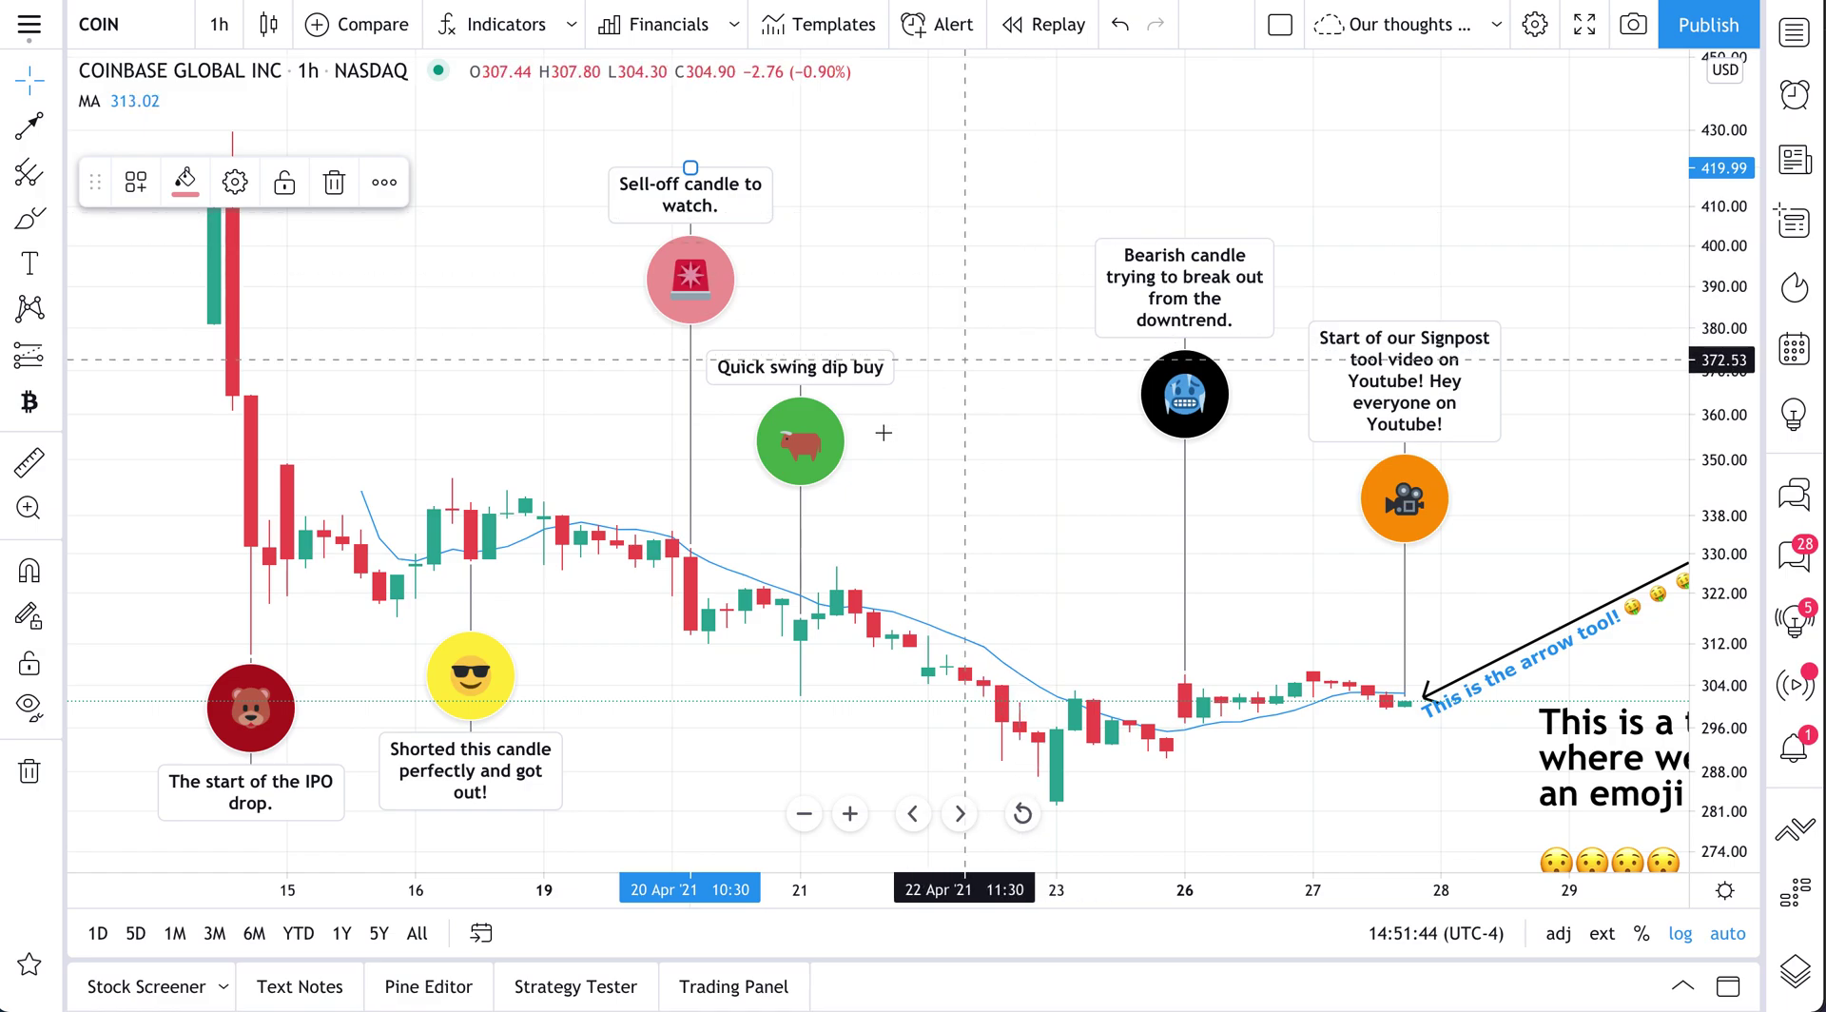
Deselect the Sell-off signpost and remove the arrow and the emoji text box
{"action": "left_click", "coordinate": [817, 248]}
{"action": "left_click_drag", "start_coordinate": [830, 249], "coordinate": [797, 249]}
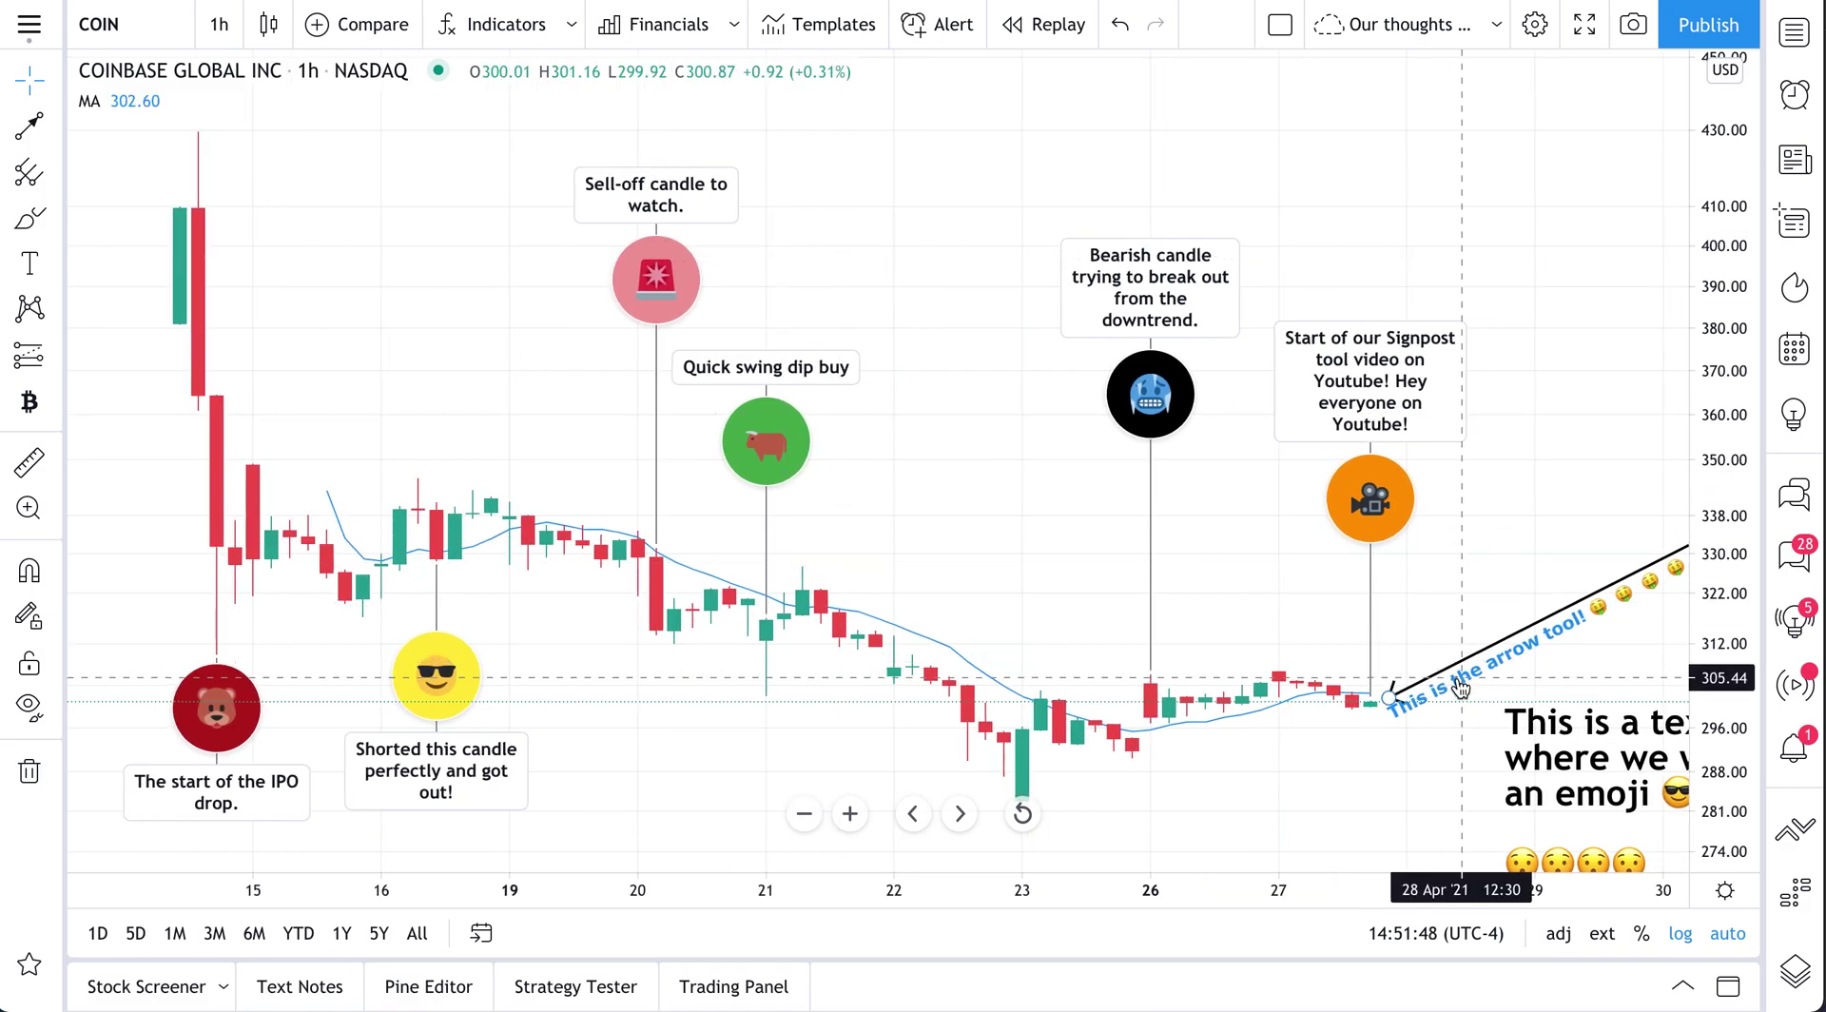
{"action": "key", "text": "ctrl+z"}
{"action": "key", "text": "ctrl+z"}
Sketch a red freehand forecast past the last candle with the Brush, then undo it
{"action": "left_click_drag", "start_coordinate": [1568, 752], "coordinate": [1366, 713]}
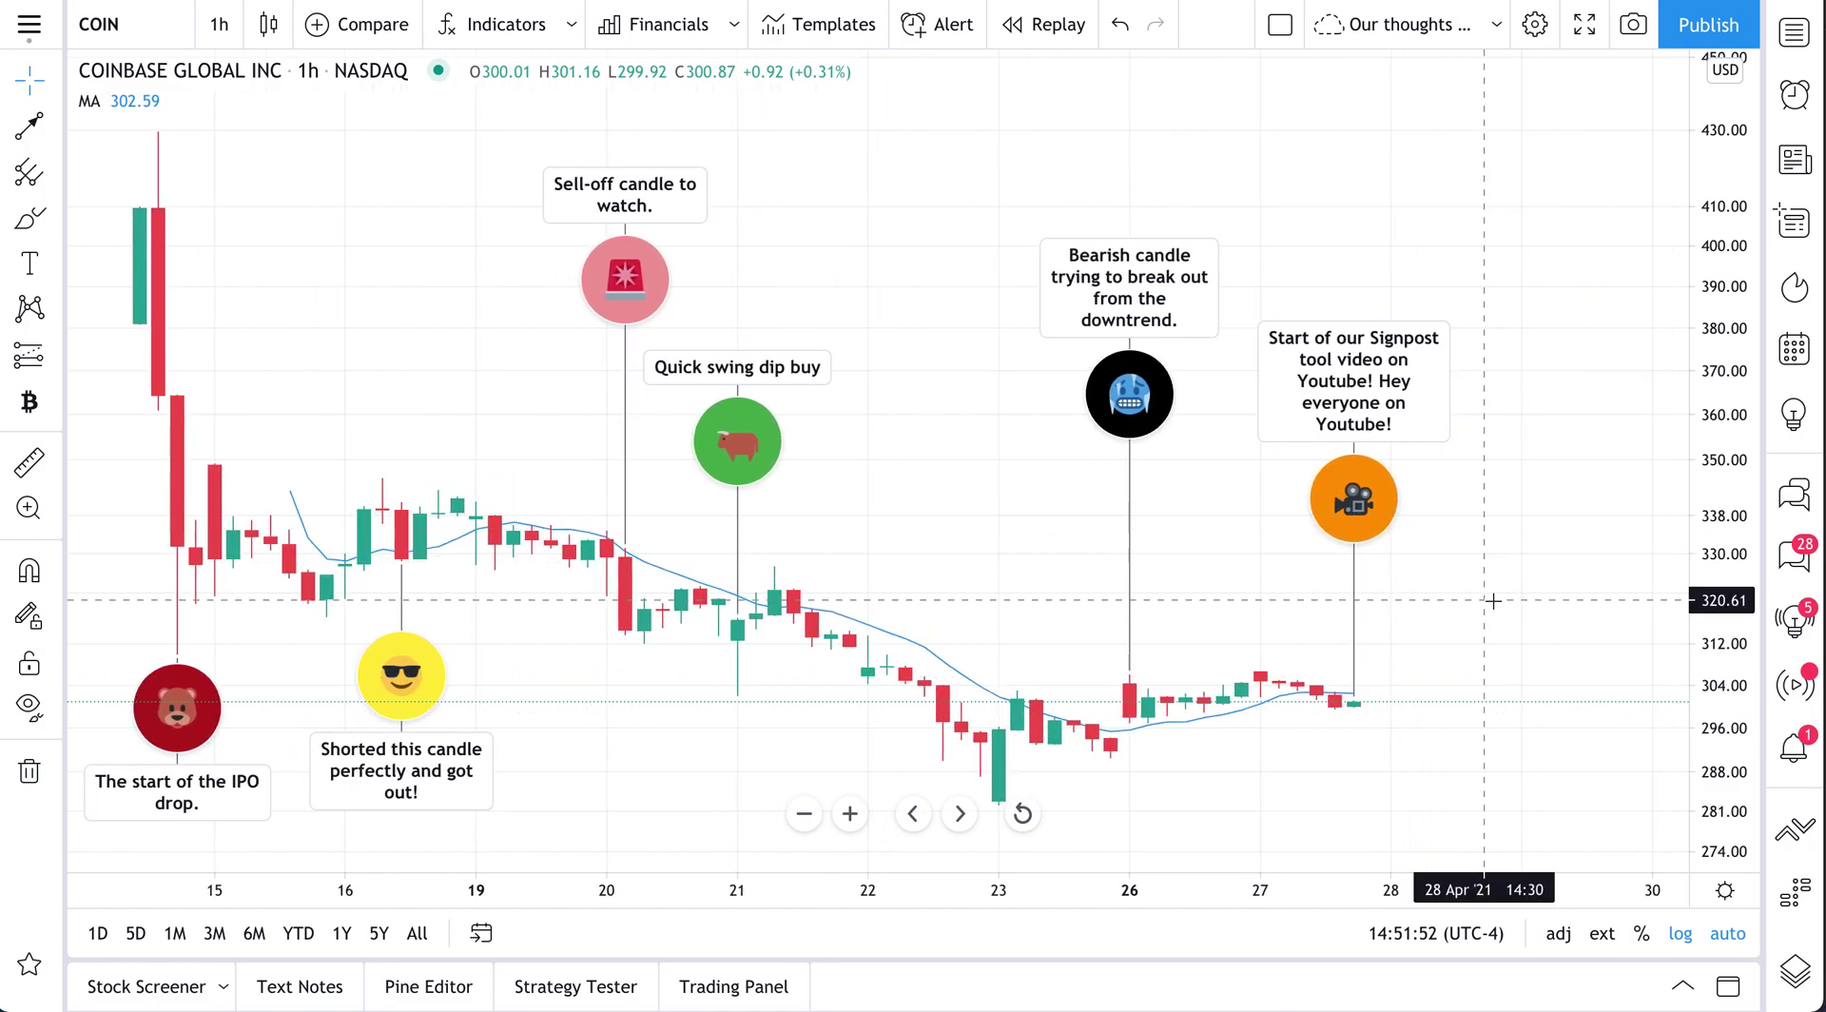
{"action": "left_click_drag", "start_coordinate": [1492, 601], "coordinate": [1036, 570]}
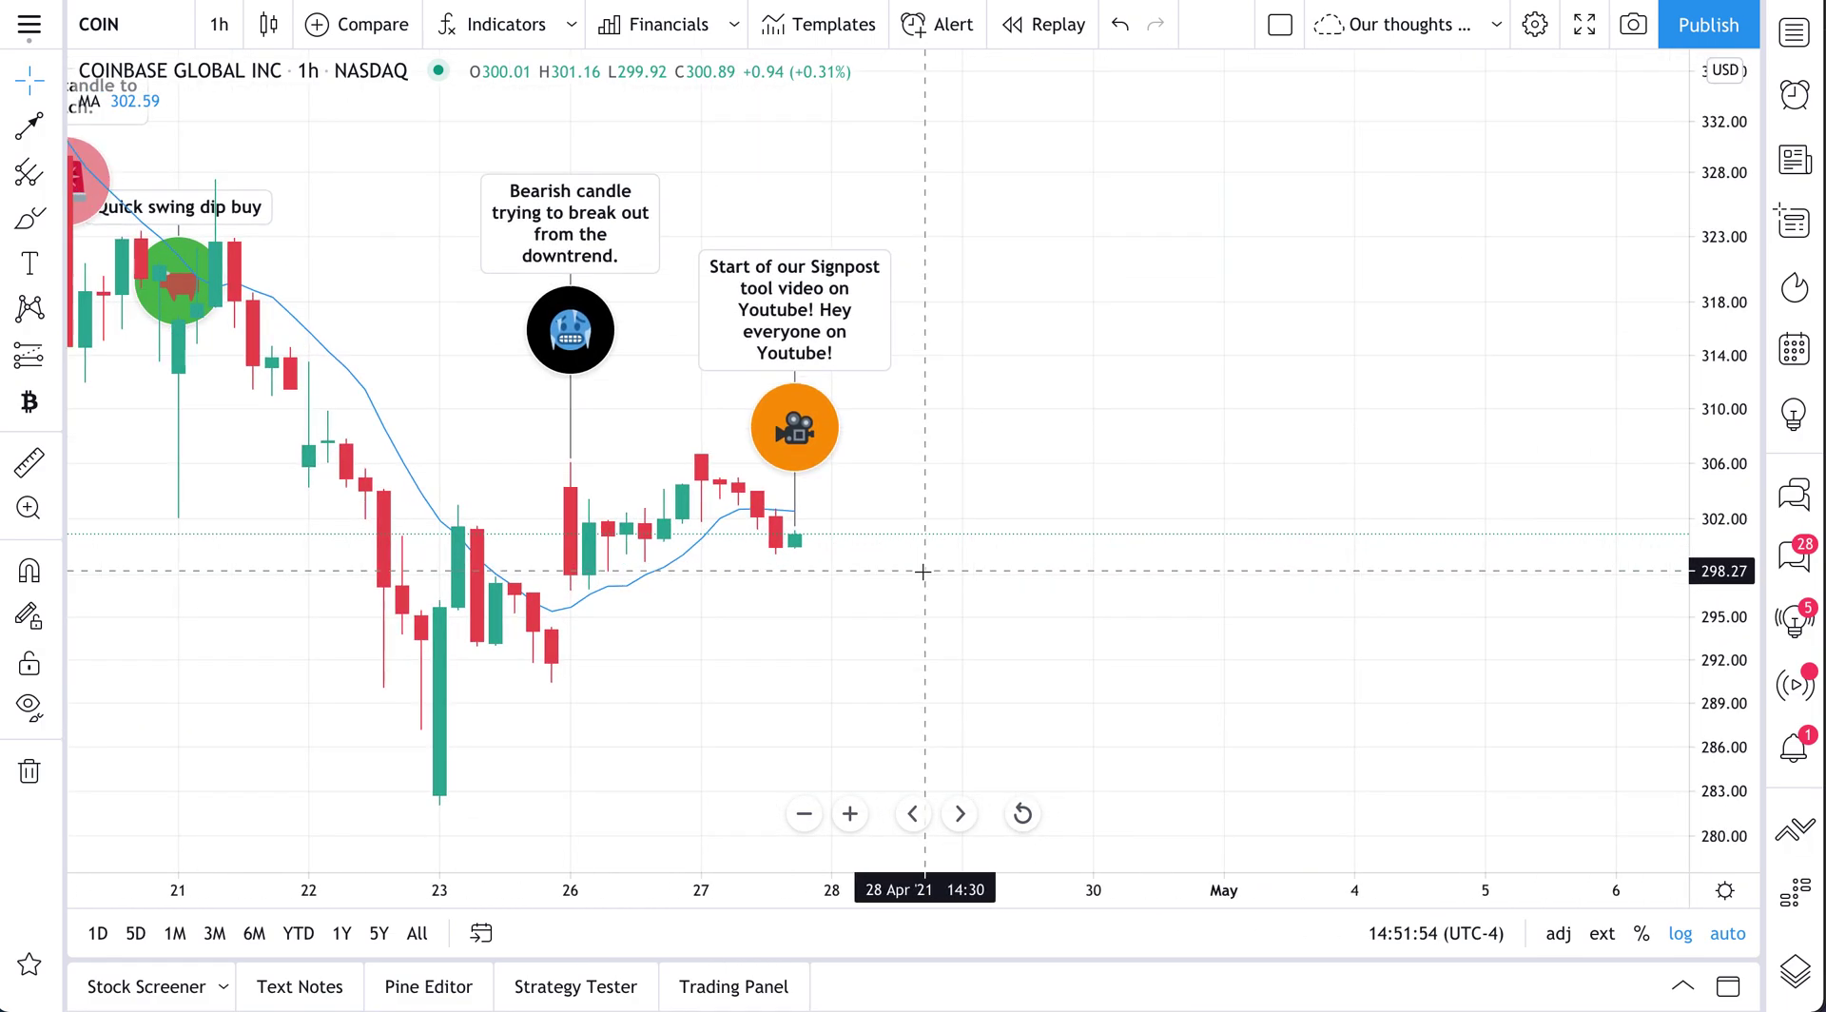
{"action": "left_click", "coordinate": [40, 223]}
{"action": "mouse_move", "coordinate": [799, 540]}
{"action": "left_mouse_down"}
{"action": "mouse_move", "coordinate": [1069, 522]}
{"action": "mouse_move", "coordinate": [1112, 542]}
{"action": "mouse_move", "coordinate": [1468, 496]}
{"action": "mouse_move", "coordinate": [1560, 369]}
{"action": "left_mouse_up"}
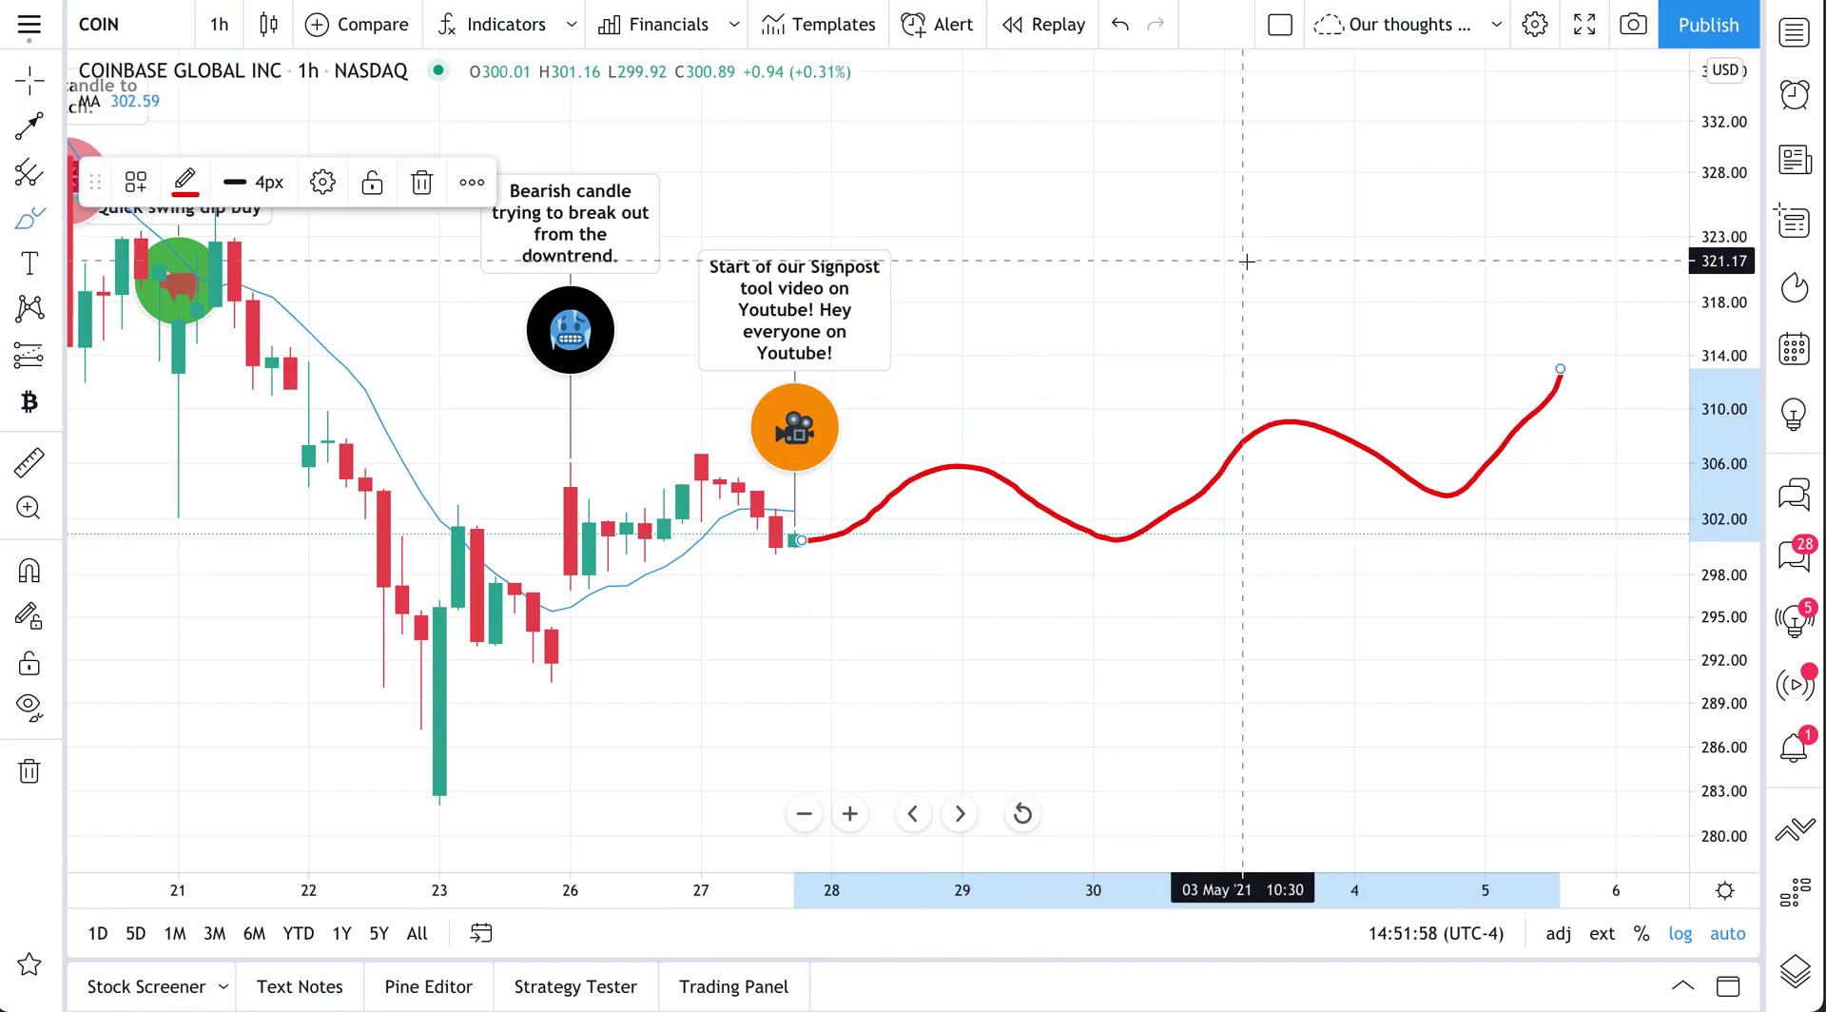
{"action": "key", "text": "ctrl+z"}
Re-centre the chart on mid-April and zoom back in
{"action": "scroll", "coordinate": [1129, 424], "scroll_direction": "down", "scroll_amount": 5}
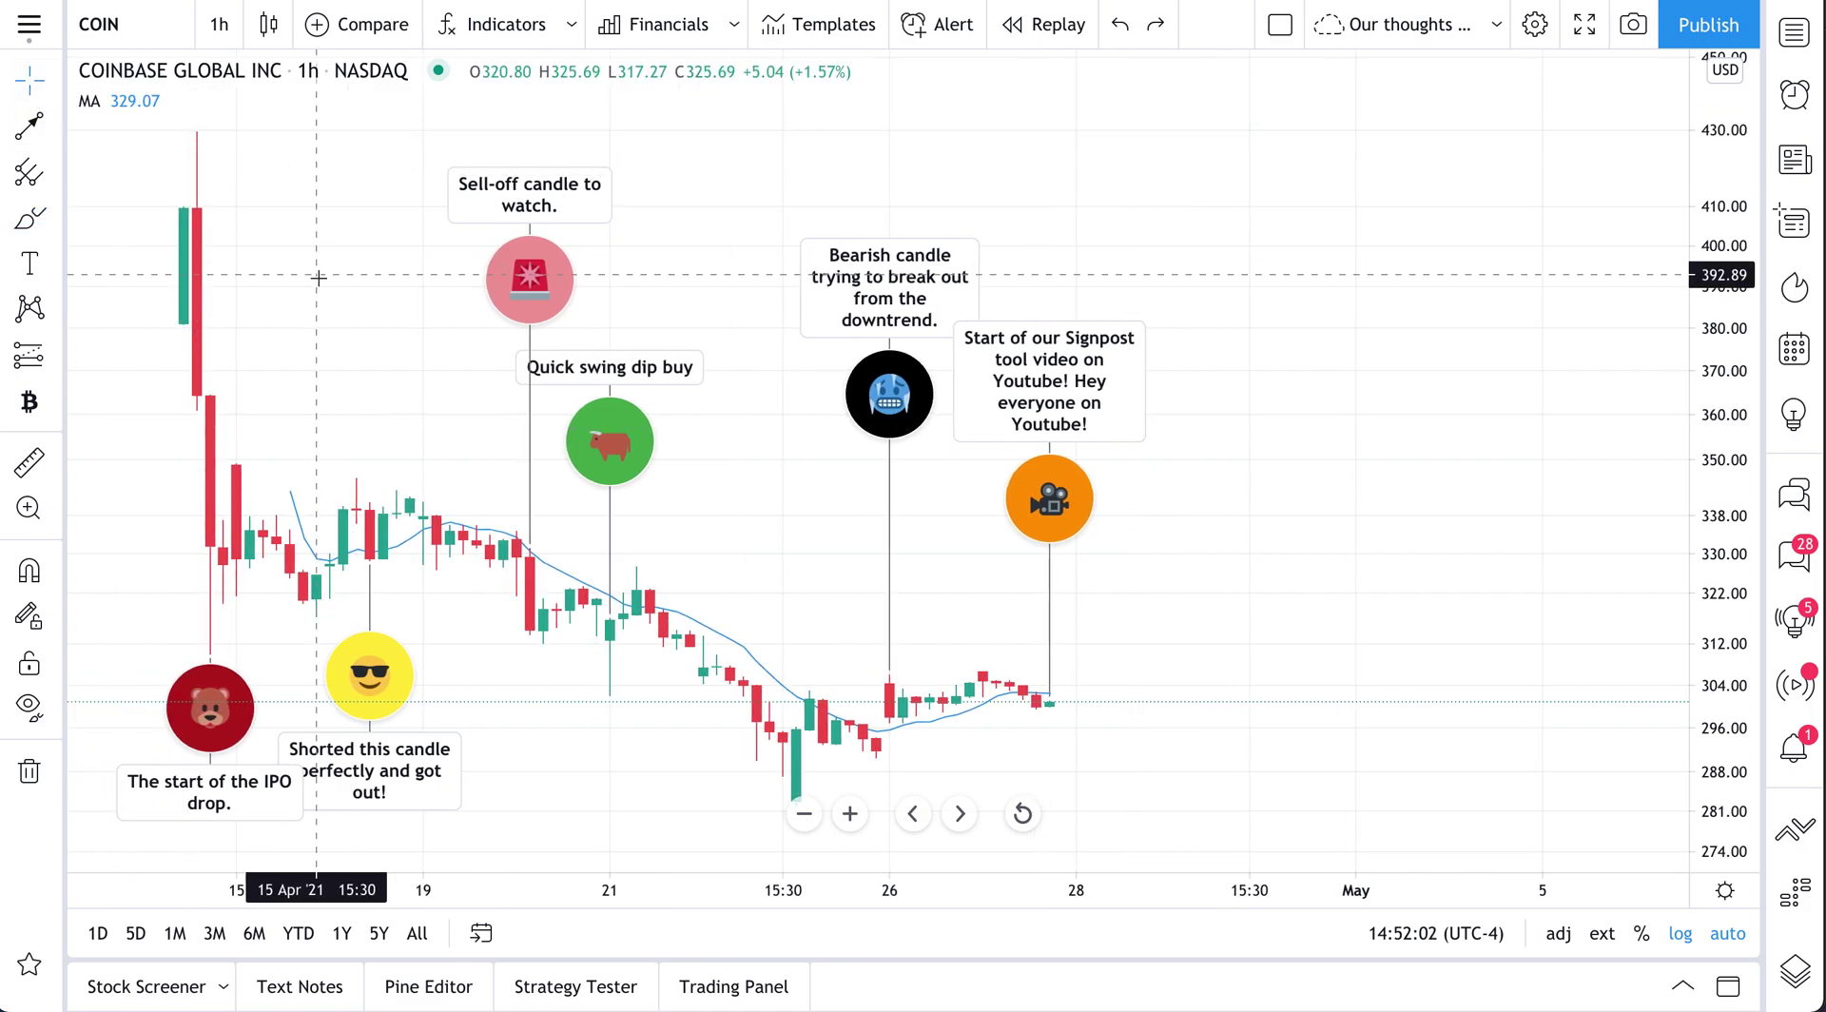
{"action": "left_click_drag", "start_coordinate": [374, 302], "coordinate": [611, 306]}
{"action": "scroll", "coordinate": [612, 302], "scroll_direction": "up", "scroll_amount": 5}
{"action": "left_click", "coordinate": [518, 359]}
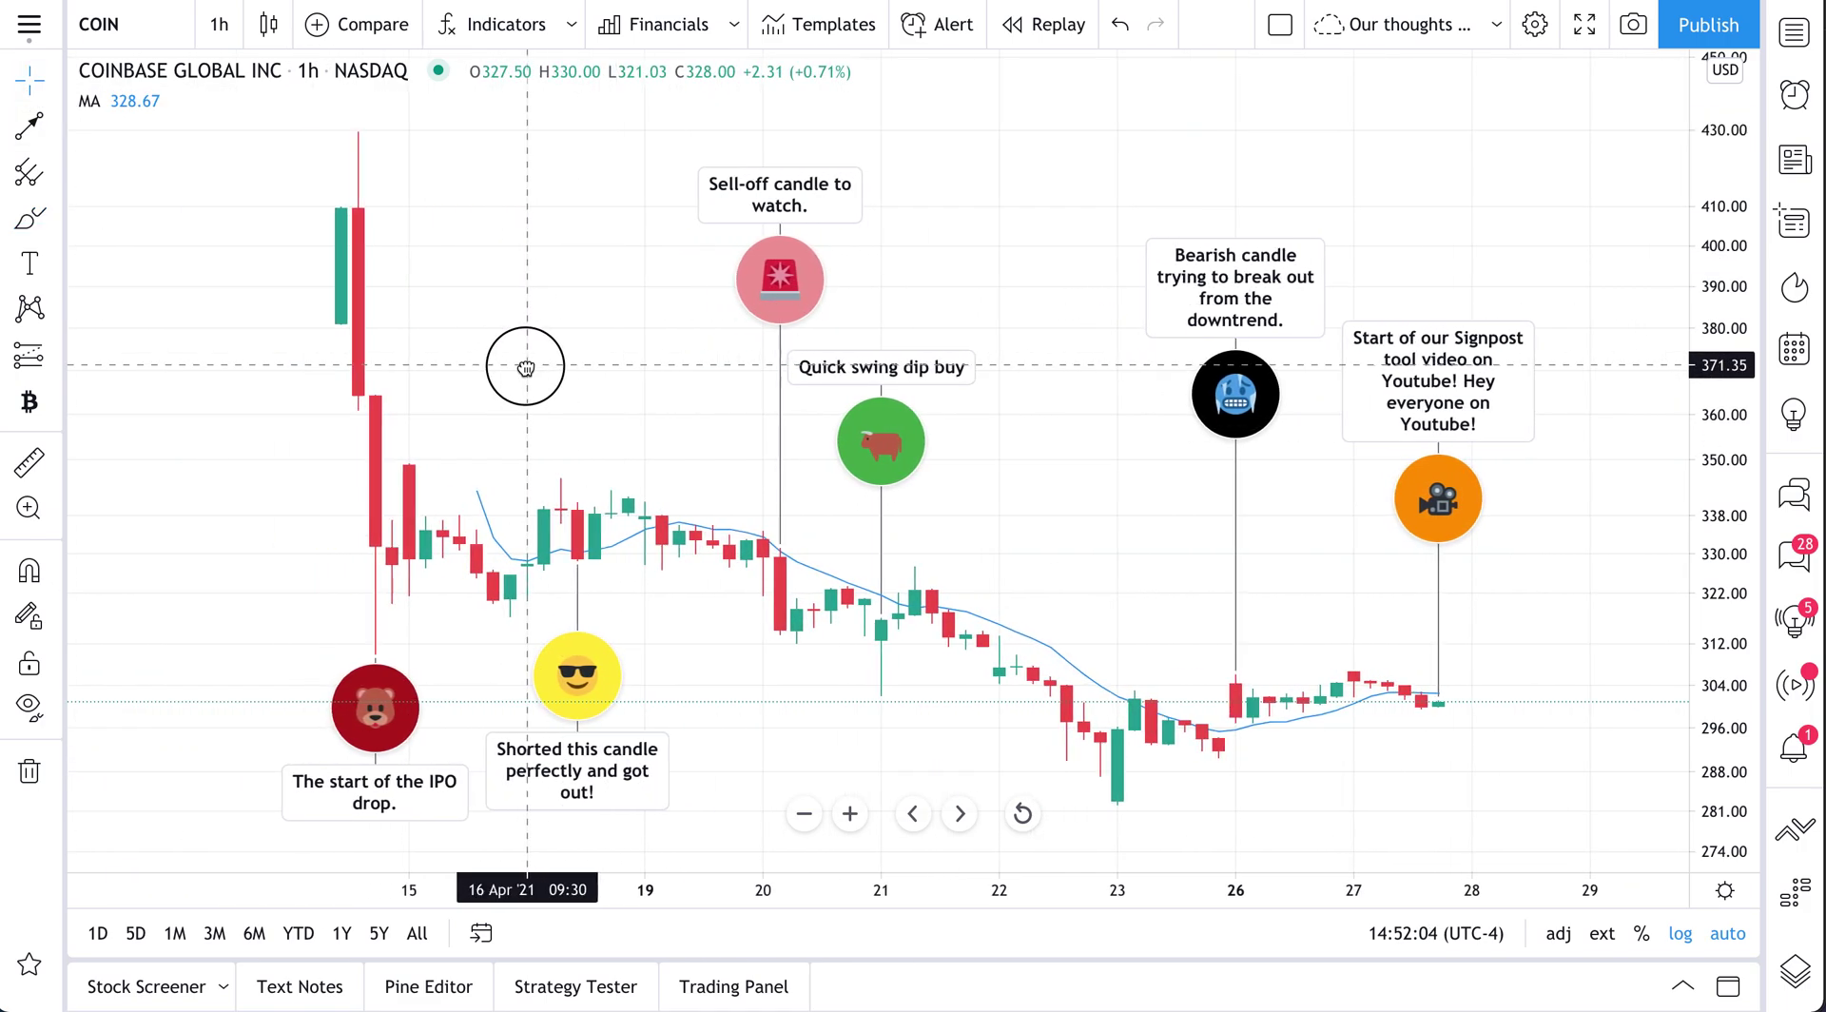
{"action": "scroll", "coordinate": [524, 366], "scroll_direction": "up", "scroll_amount": 1}
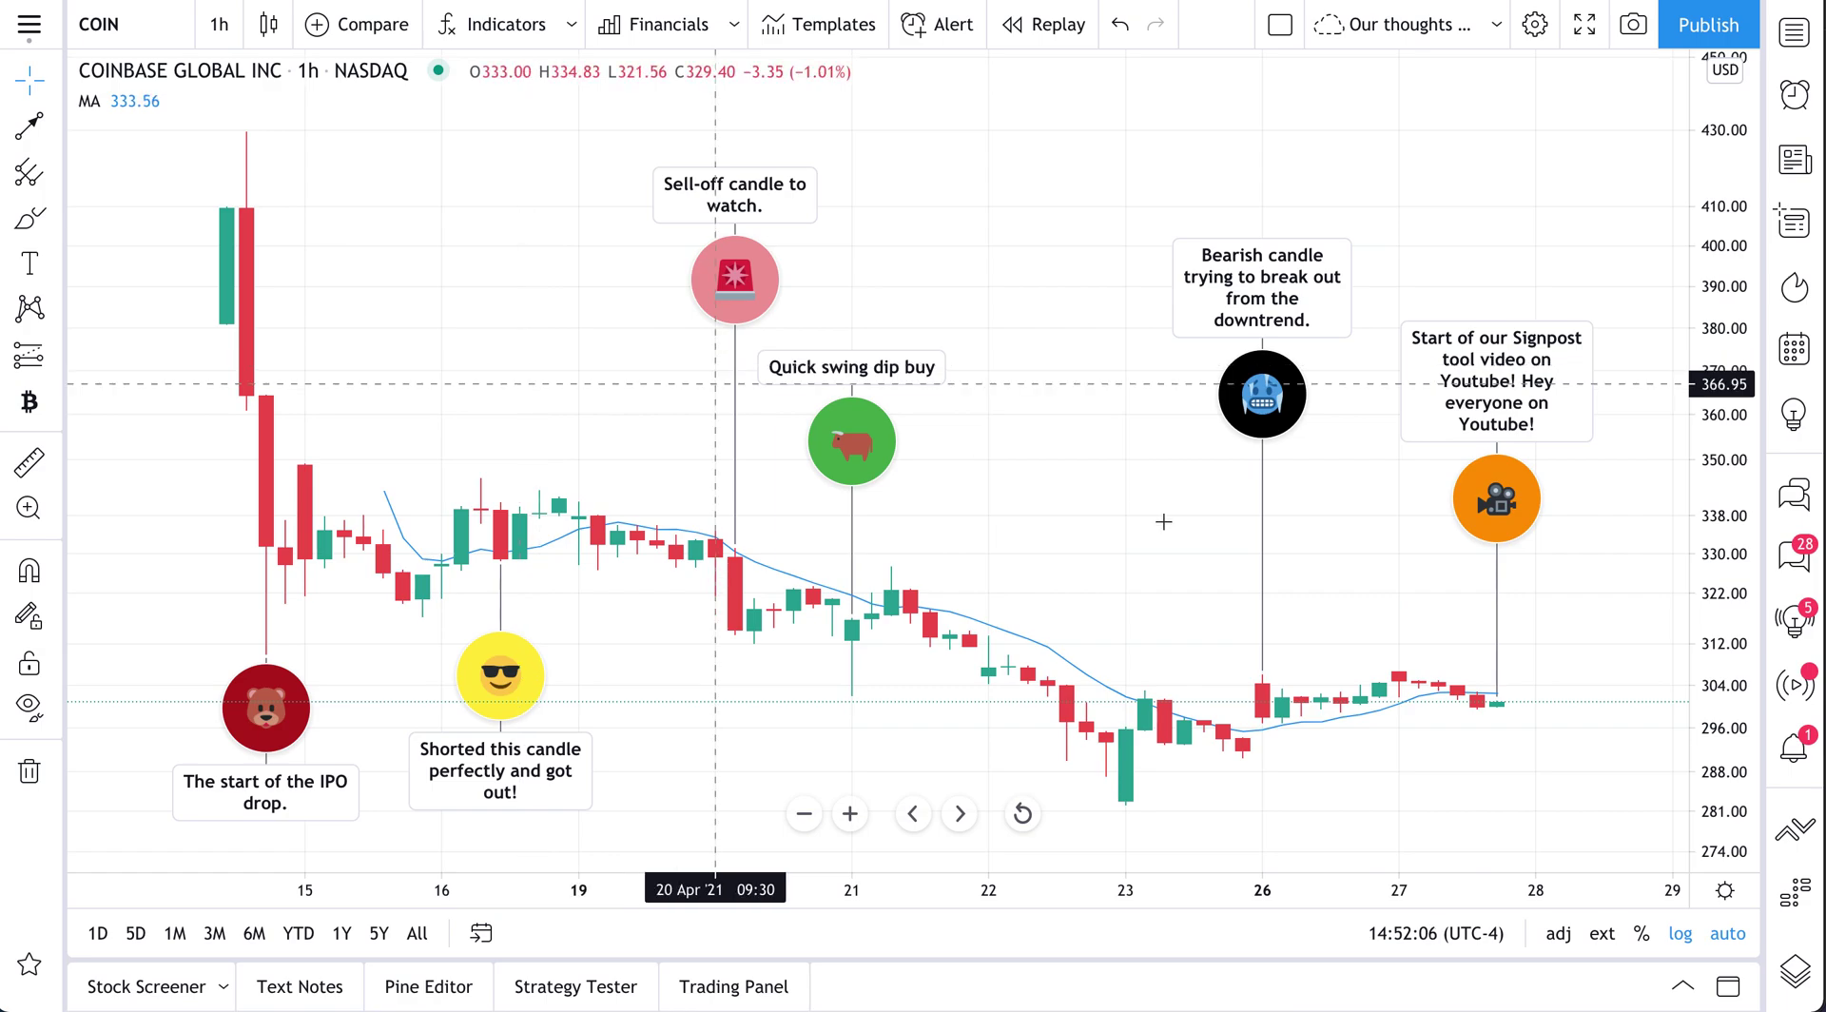